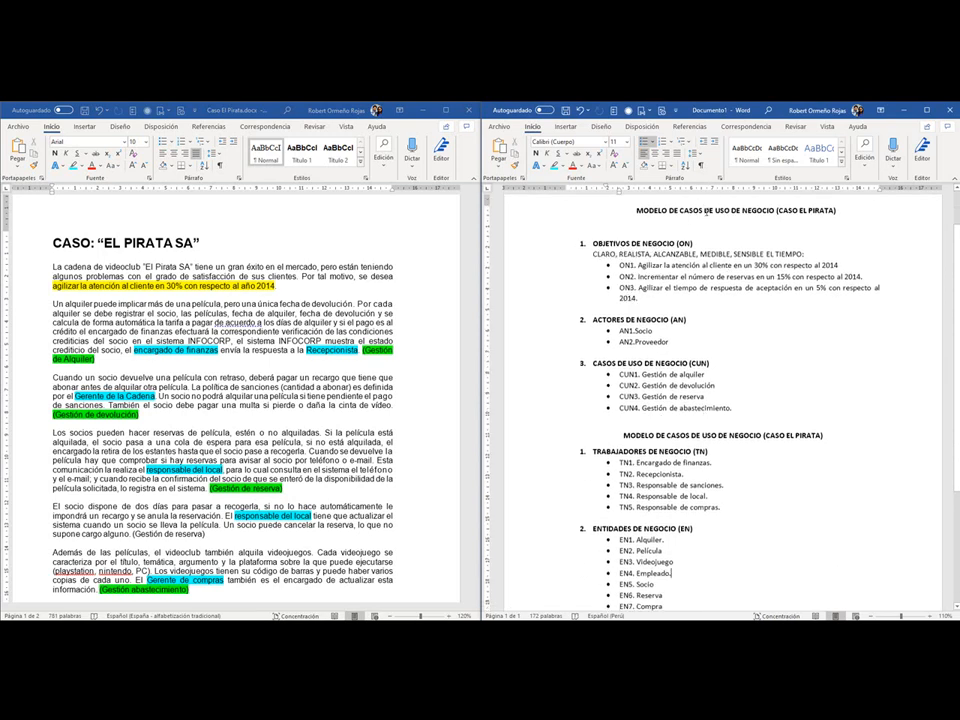
Replace "CASOS DE USO" with "ANÁLISIS" in the second heading so it reads "MODELO DE ANÁLISIS DE NEGOCIO (CASO EL PIRATA)".
triple_click(706, 209)
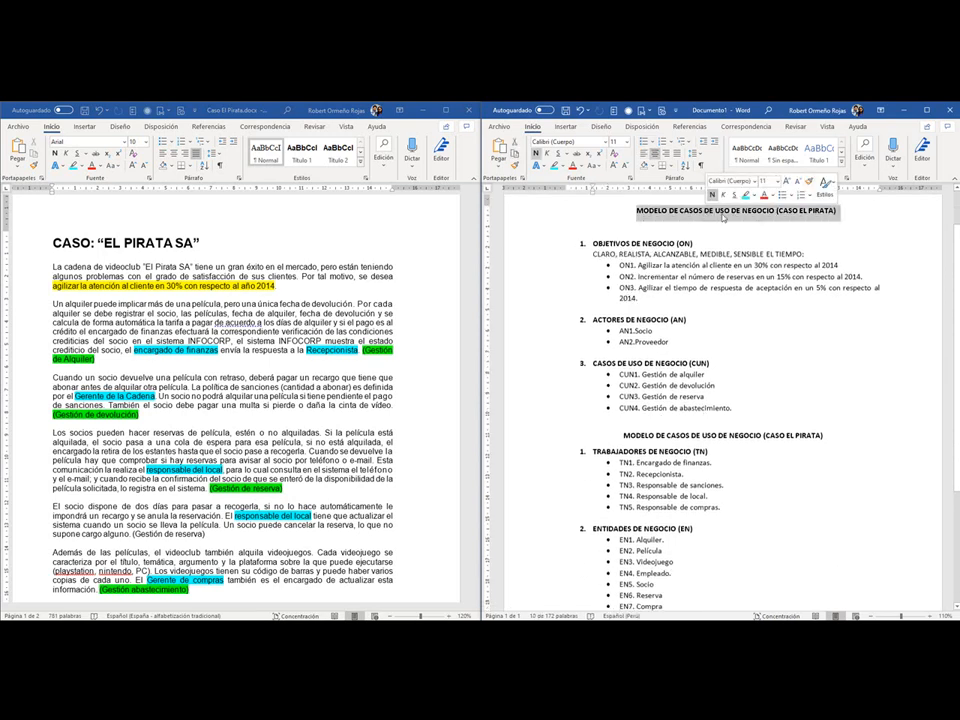
drag(665, 436, 728, 431)
triple_click(730, 436)
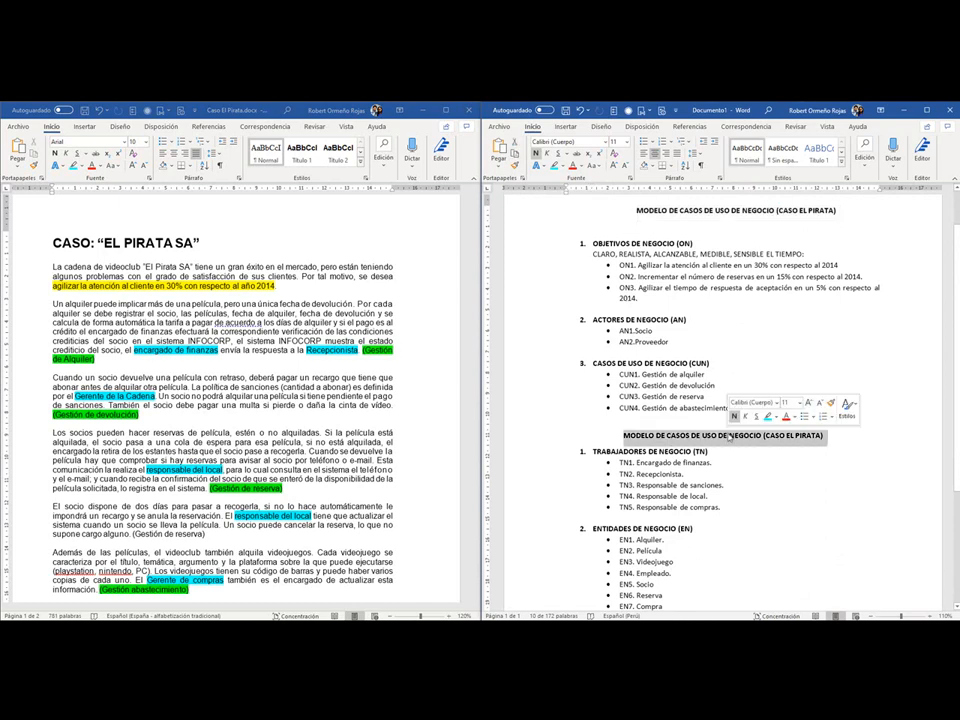
scroll(730, 438, down, 1)
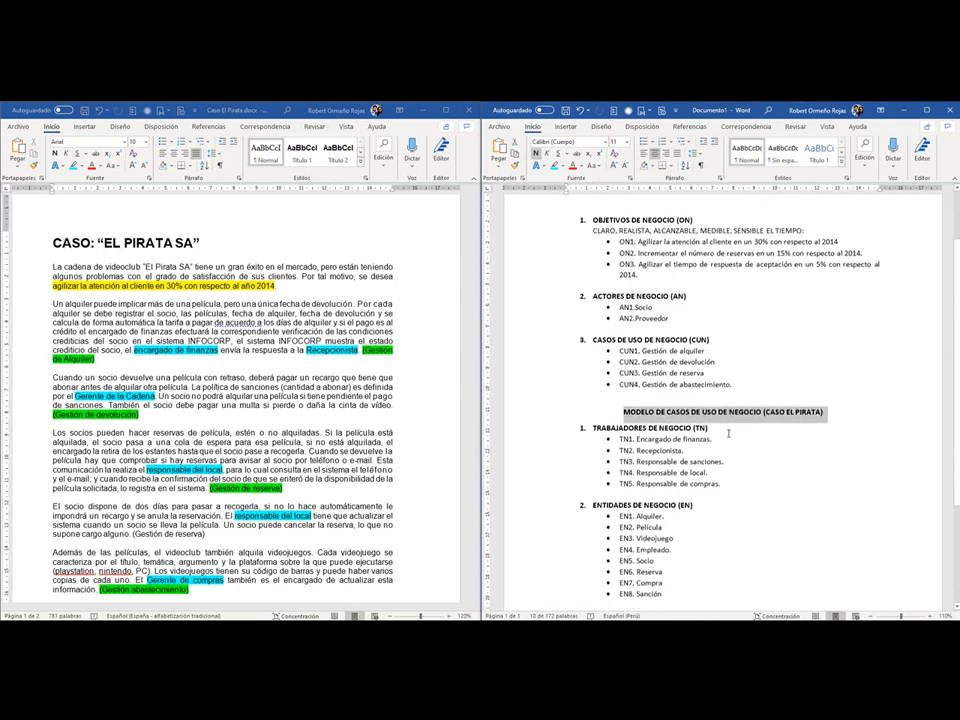
click(709, 410)
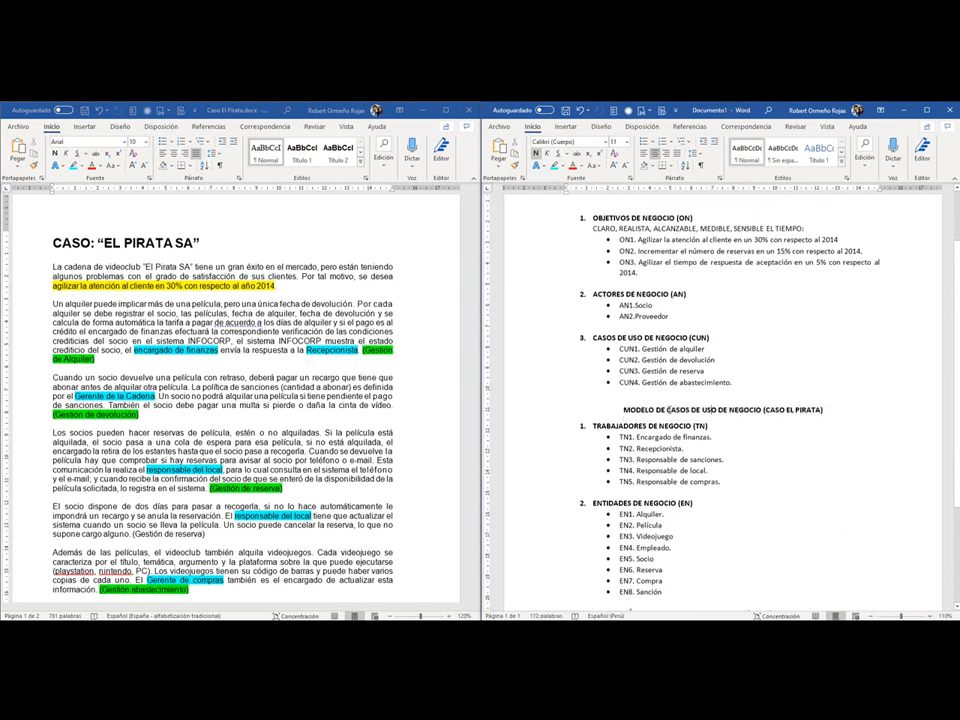
drag(667, 410, 711, 413)
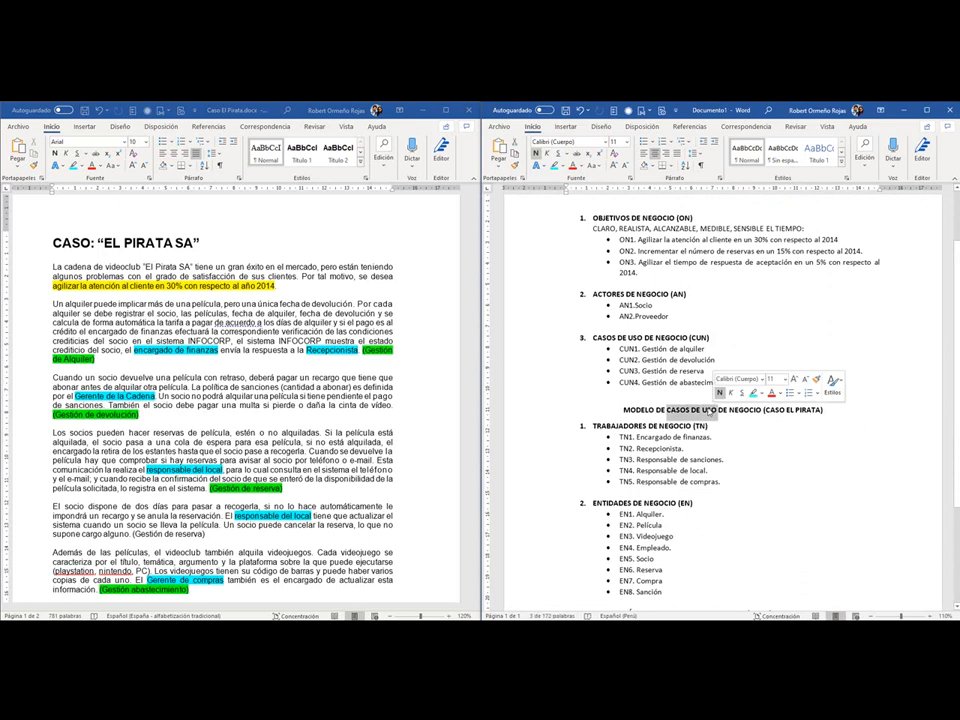
key(BackSpace)
key(Delete)
key(Delete)
key(Delete)
text(ANÁLISIS)
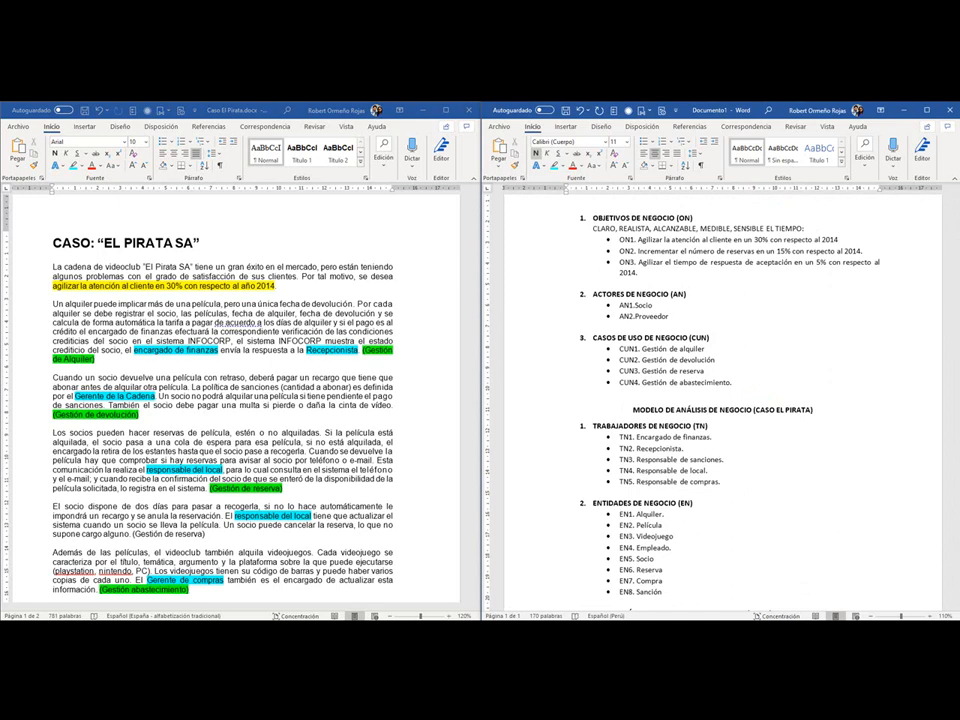
Copy the "MODELO DE ANÁLISIS DE NEGOCIO (CASO EL PIRATA)" heading onto a new page after the RCUN list.
scroll(693, 309, down, 2)
triple_click(693, 309)
key(ctrl+c)
scroll(690, 420, down, 1)
click(684, 543)
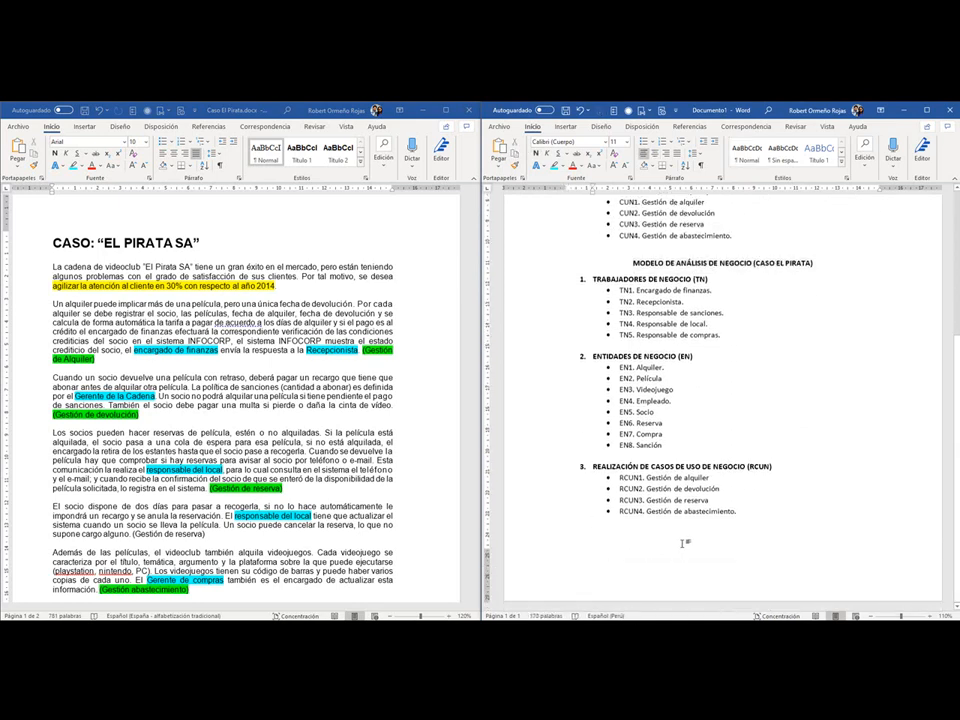
key(ctrl+Return)
key(ctrl+v)
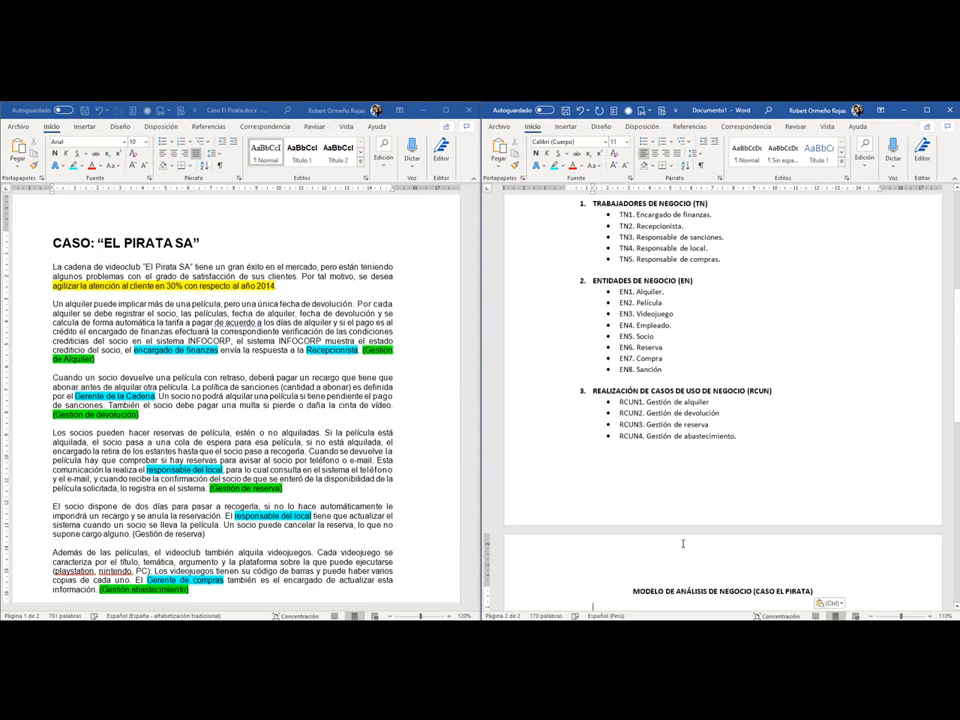
Change the copied heading on the new page to "MODELO DE CASOS DE USO (CASO EL PIRATA)".
triple_click(750, 590)
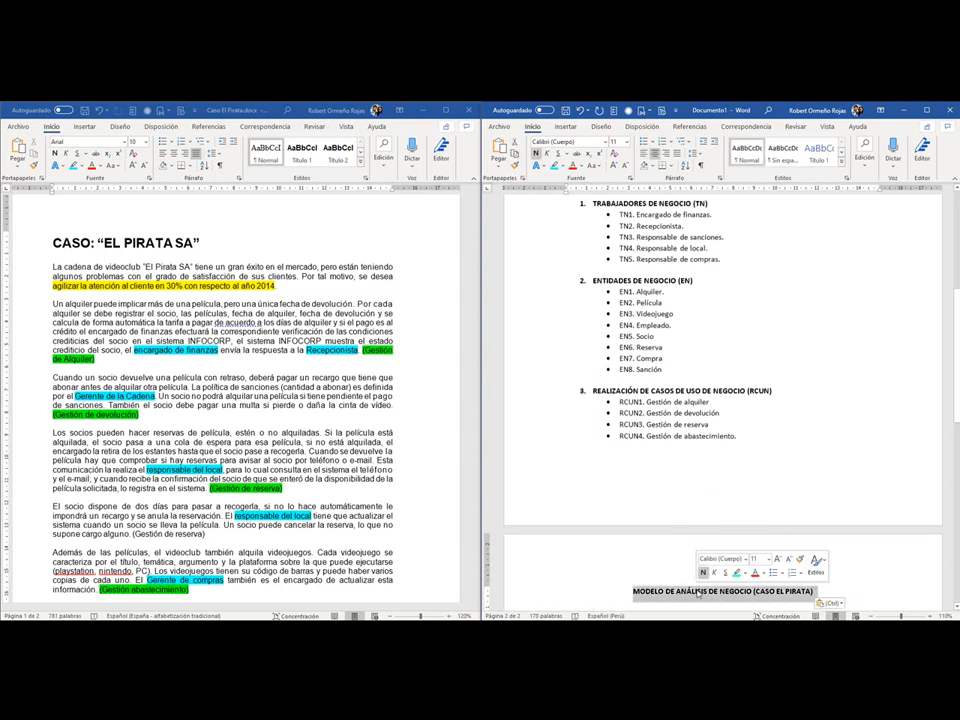
drag(750, 591, 696, 591)
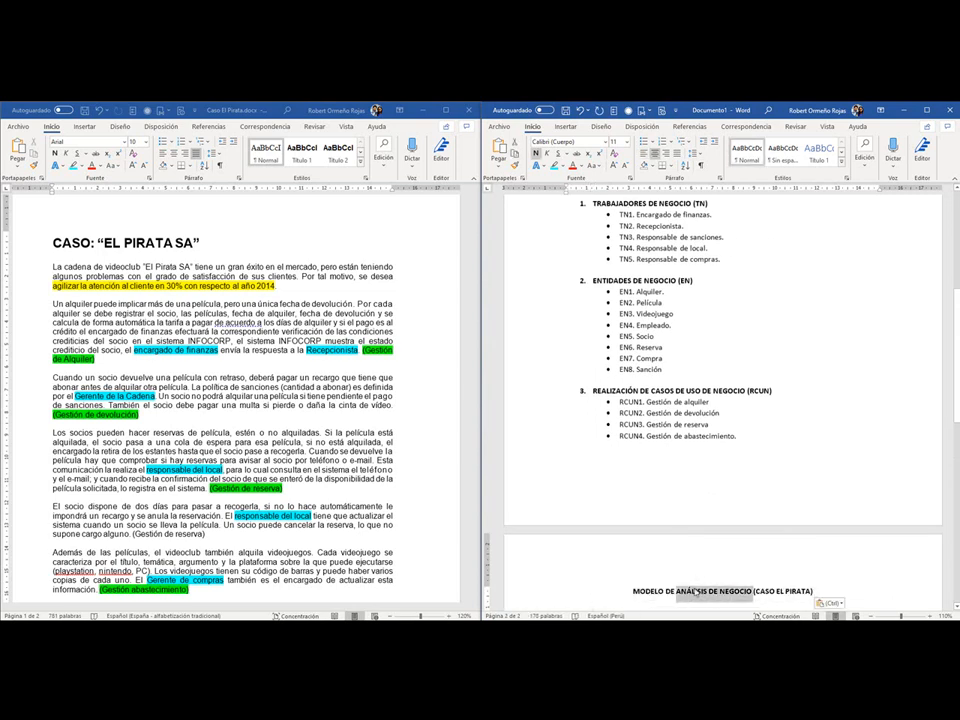
text(CAS)
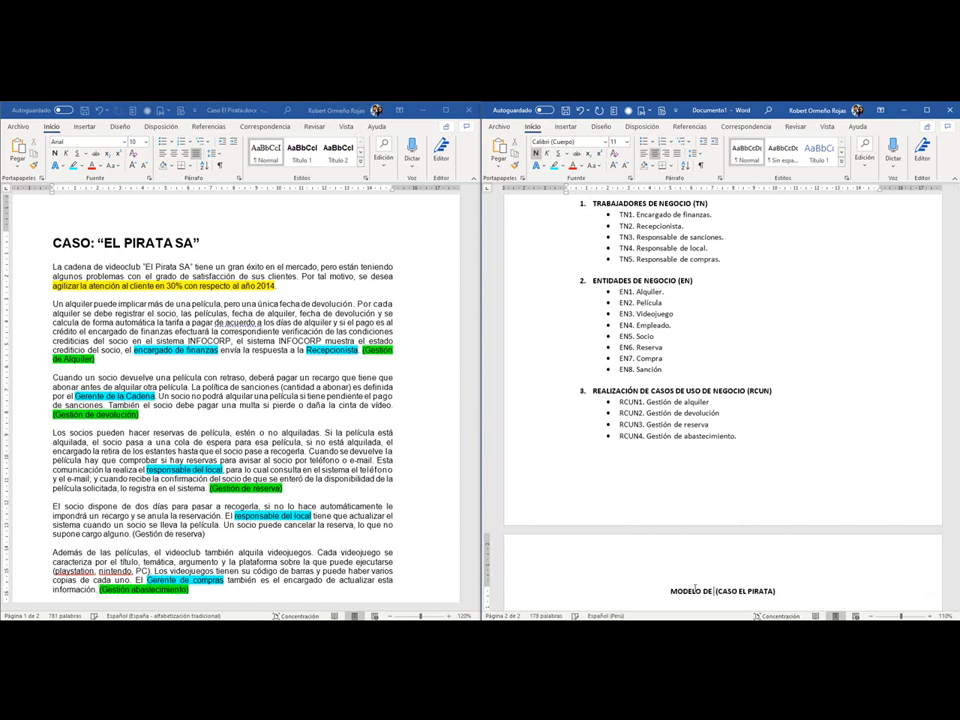
text(OS DE USO)
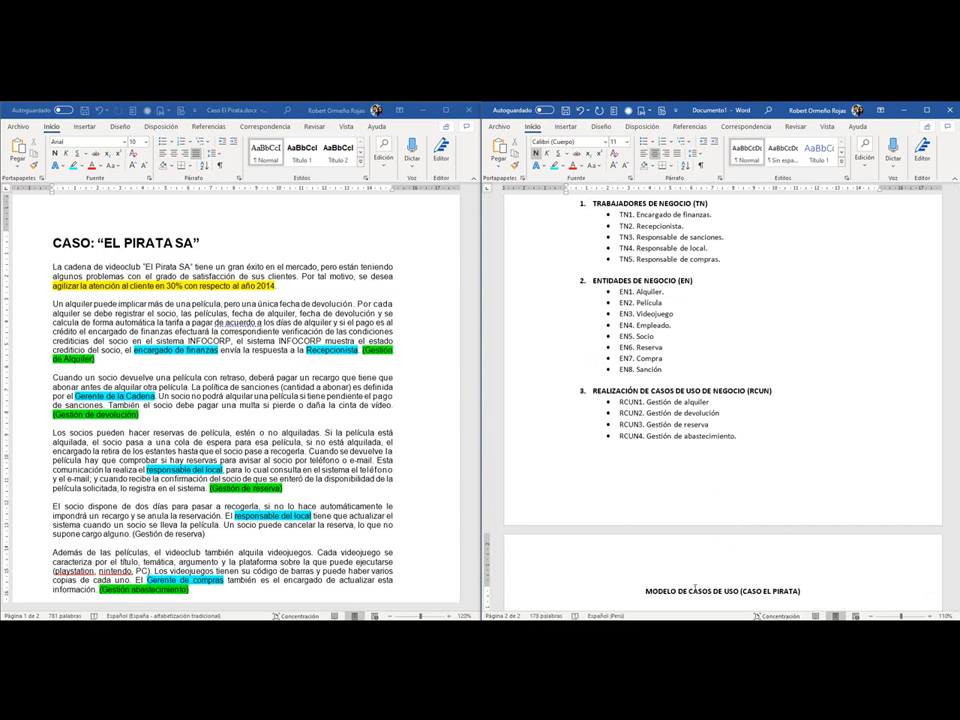
key(ctrl+s)
key(Escape)
scroll(822, 514, down, 2)
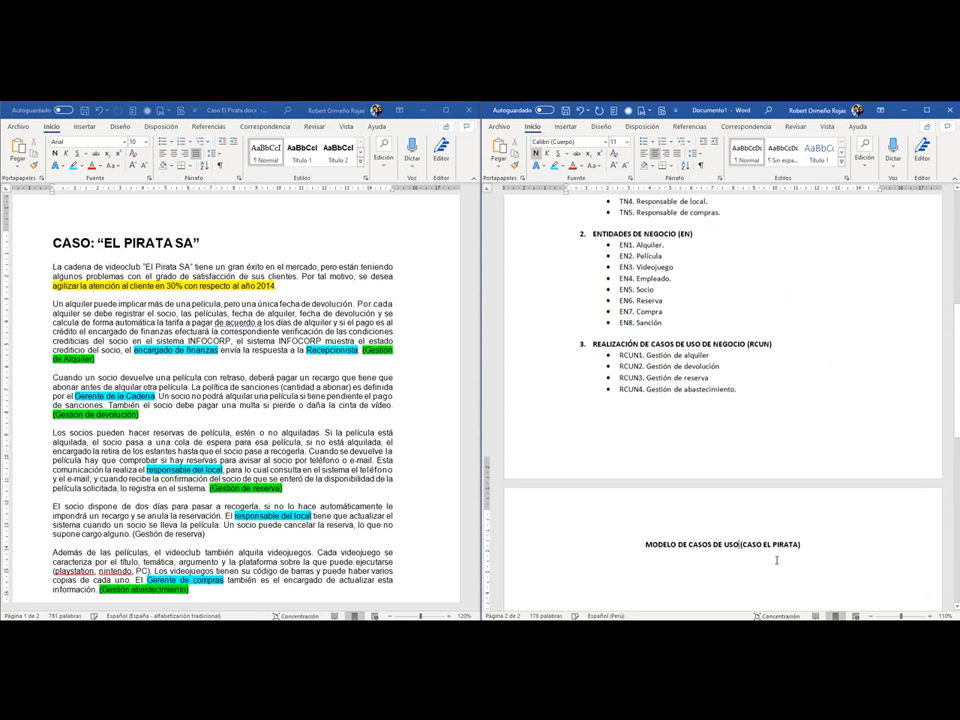
Start a numbered list below the new page's heading and restart its numbering at 1.
key(Return)
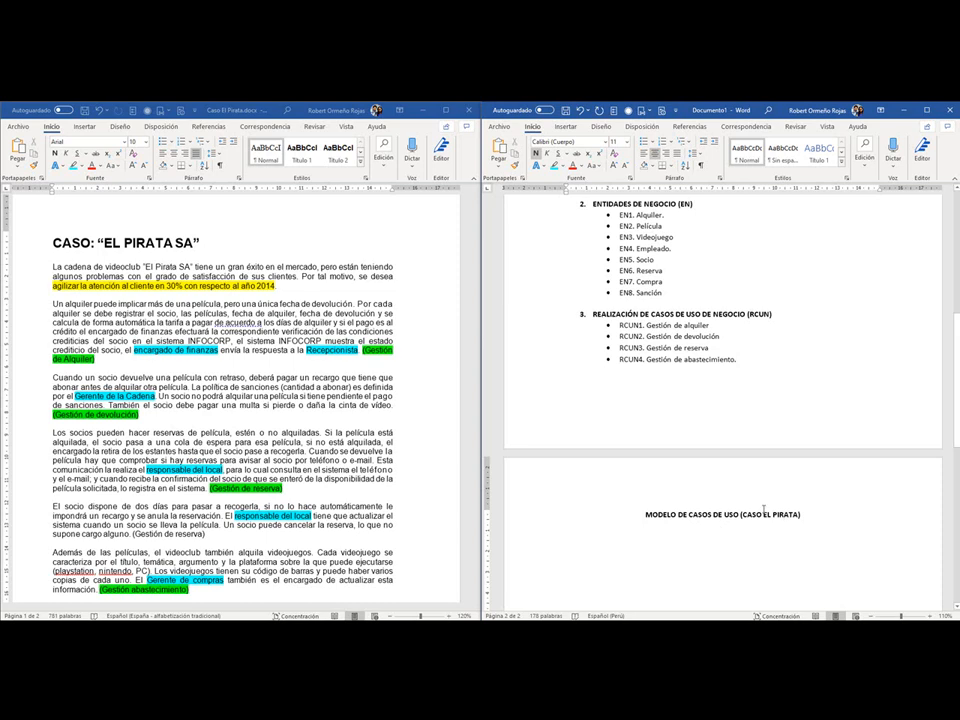
click(661, 143)
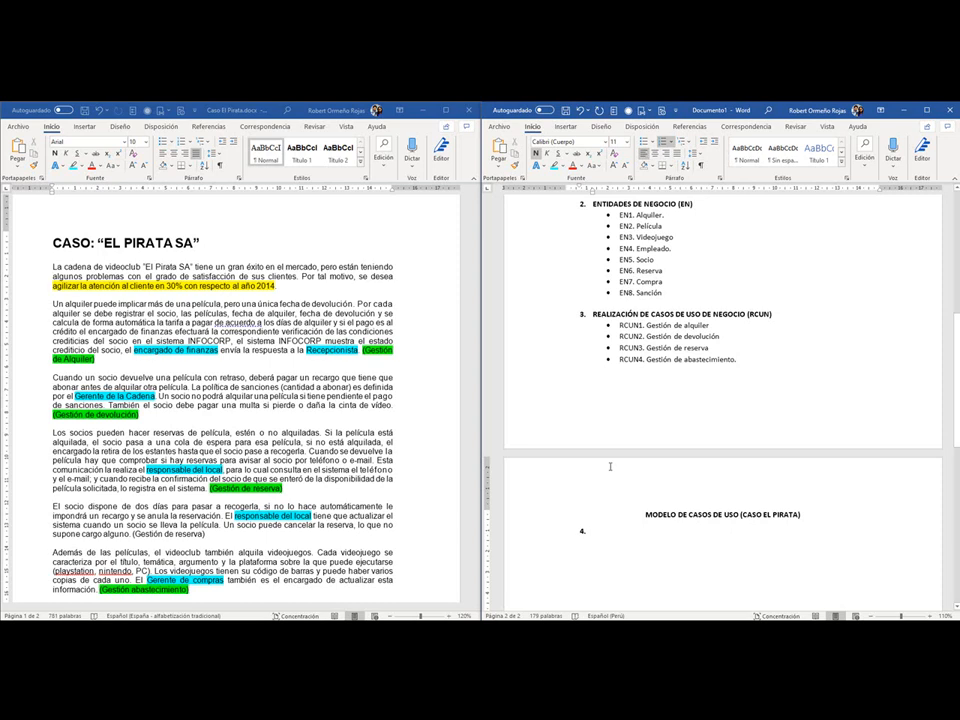
click(585, 530)
right_click(590, 528)
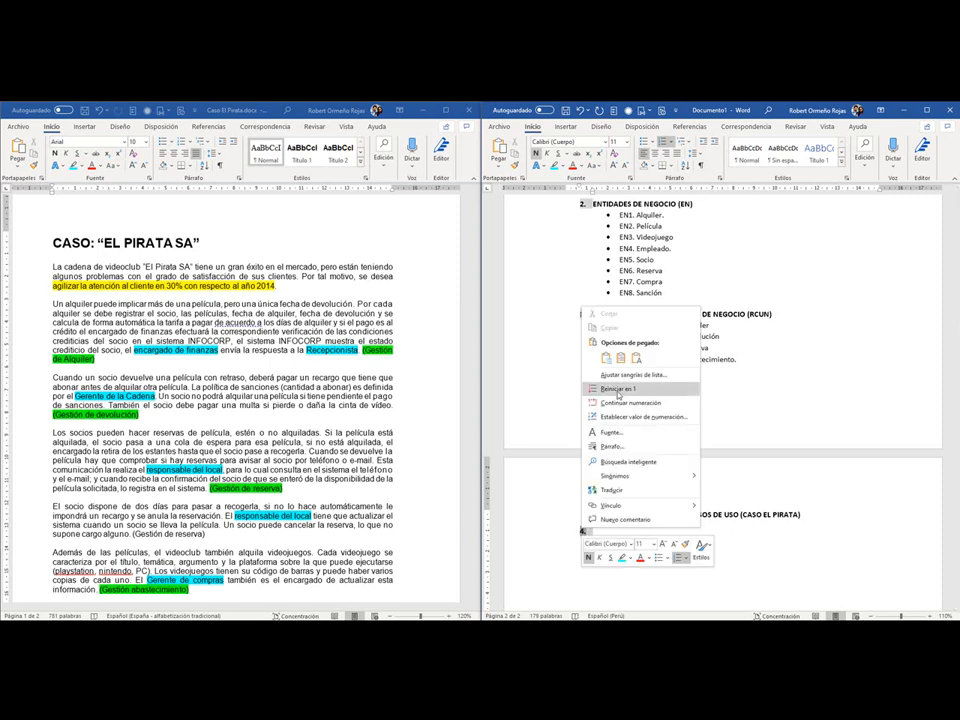
click(620, 393)
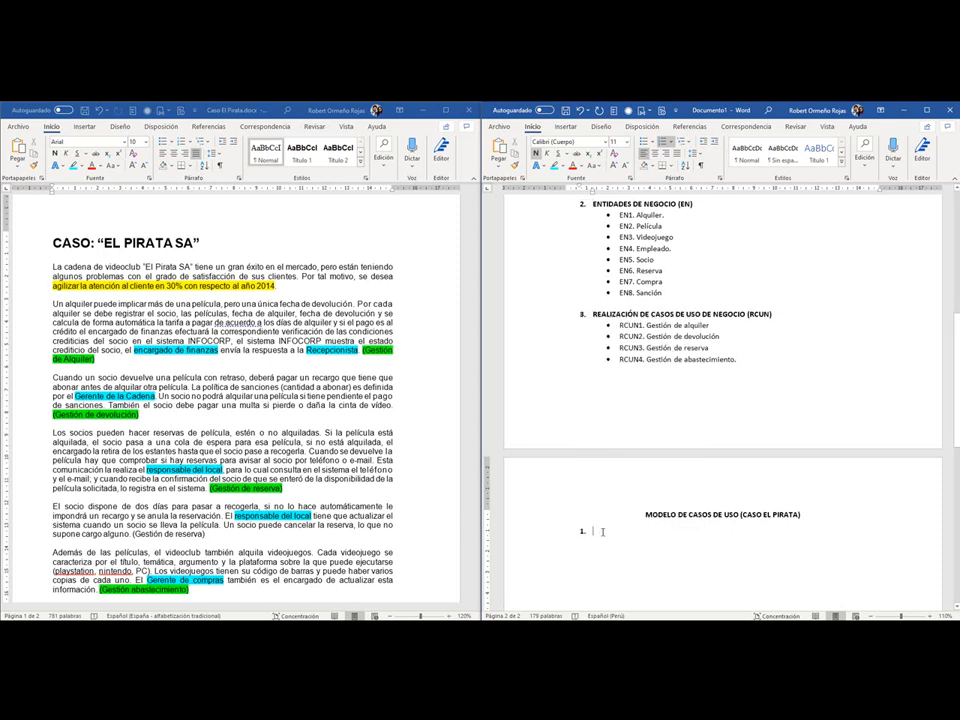
Enter "ACTORES" and "CASOS DE USO" as the two numbered items under the new heading.
text(ACT)
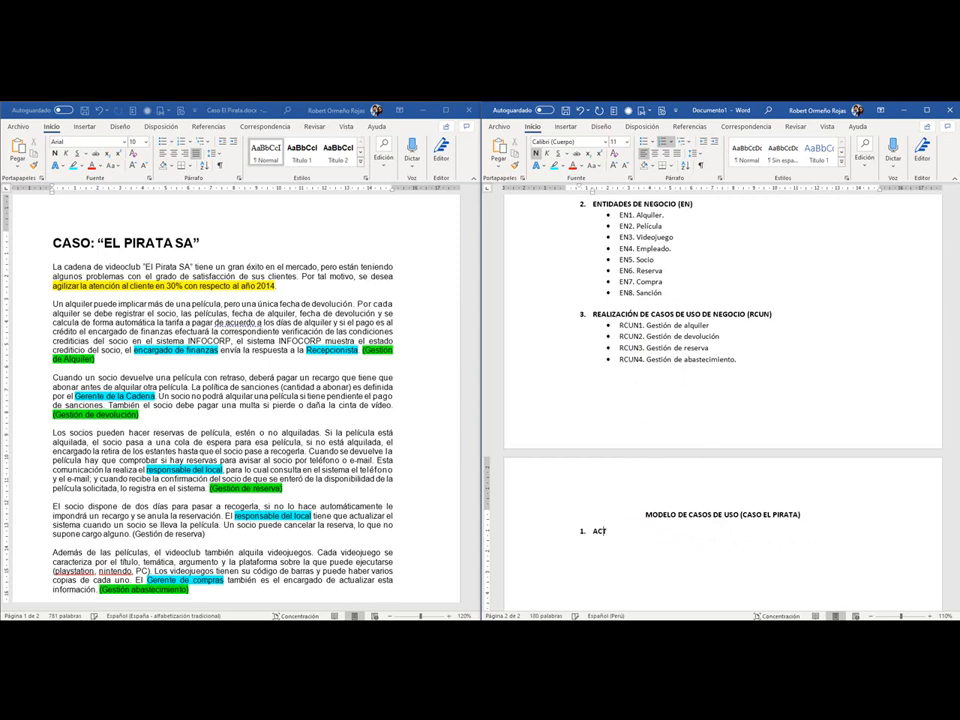
text(ORES)
key(Return)
text(CASOS DE USO)
Insert unnumbered blank lines below the ACTORES item and below the CASOS DE USO item.
click(630, 531)
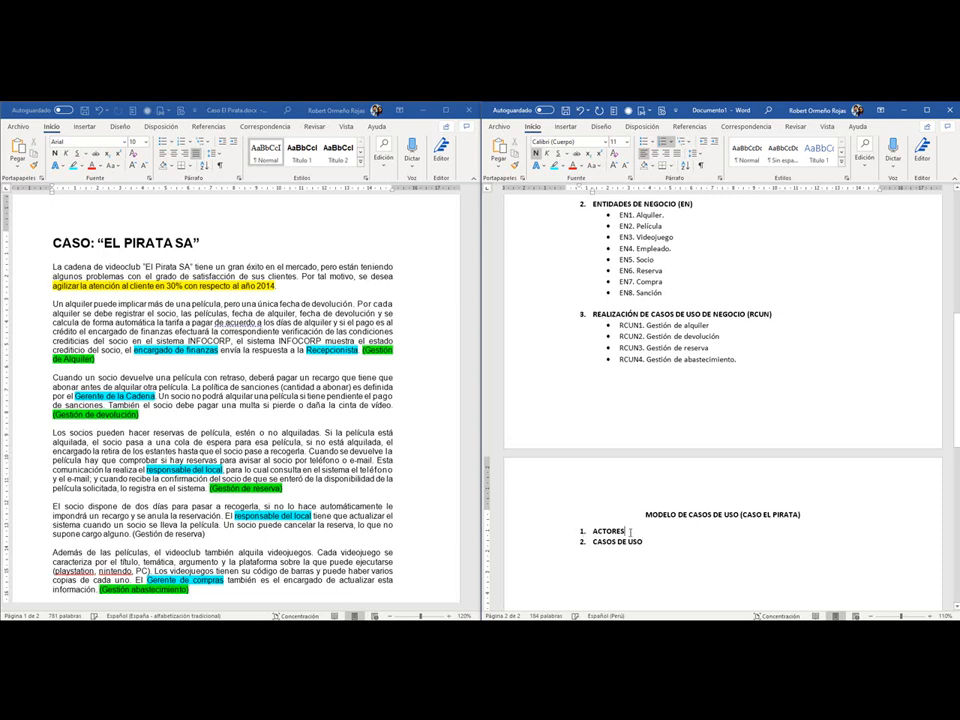
key(Return)
key(BackSpace)
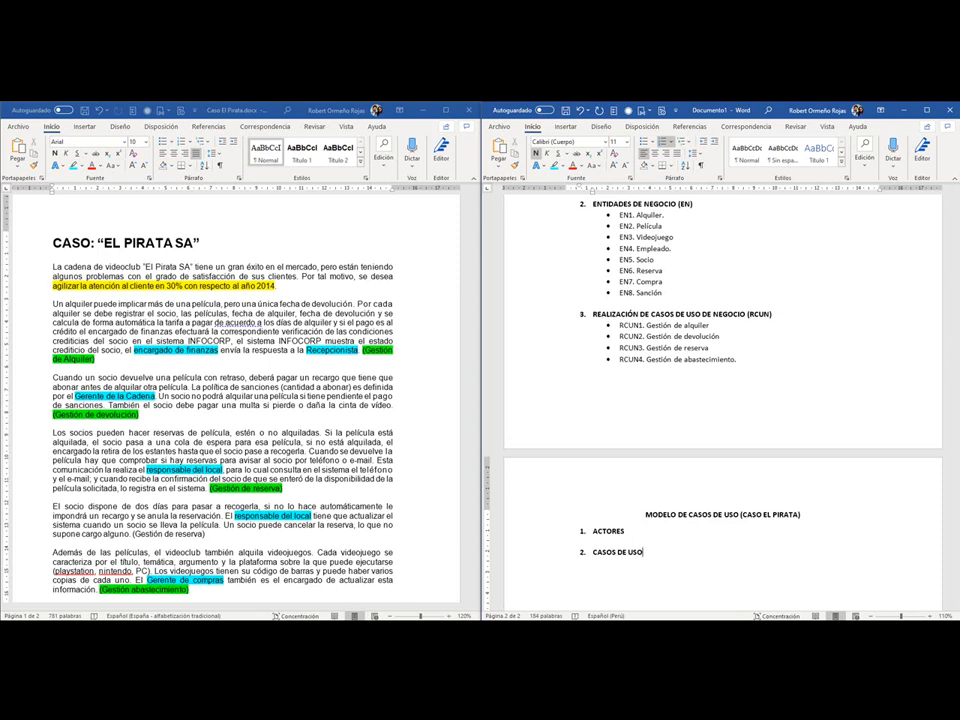
key(Up)
key(Return)
key(Down)
key(Down)
key(Up)
key(End)
key(Return)
key(BackSpace)
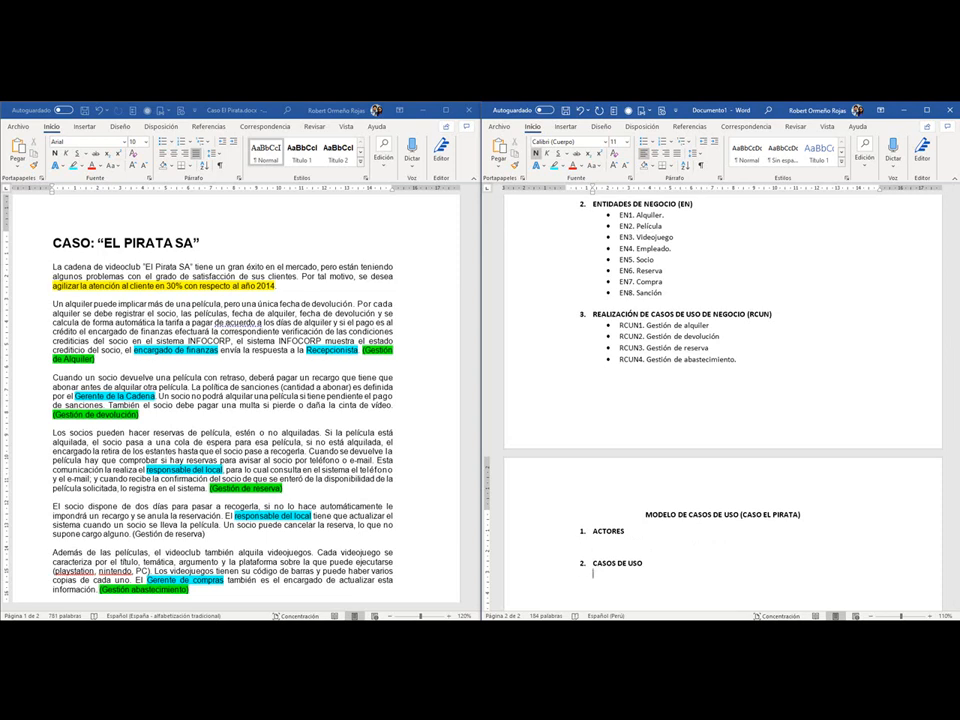
Add an indented bullet "Socio" under ACTORES, keeping the section titles numbered.
click(606, 543)
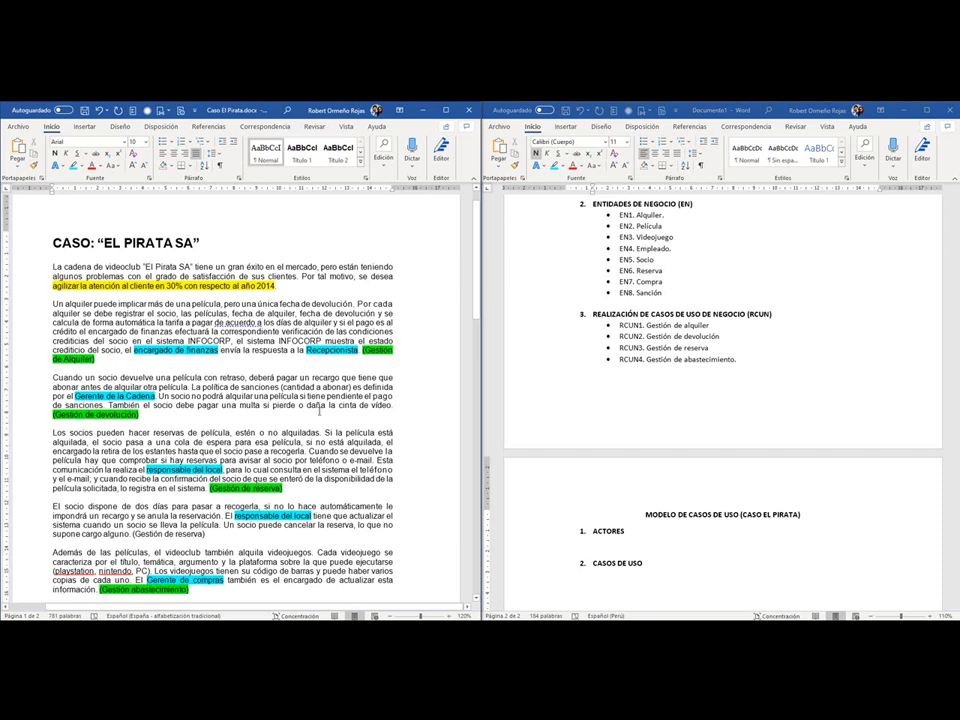
click(614, 545)
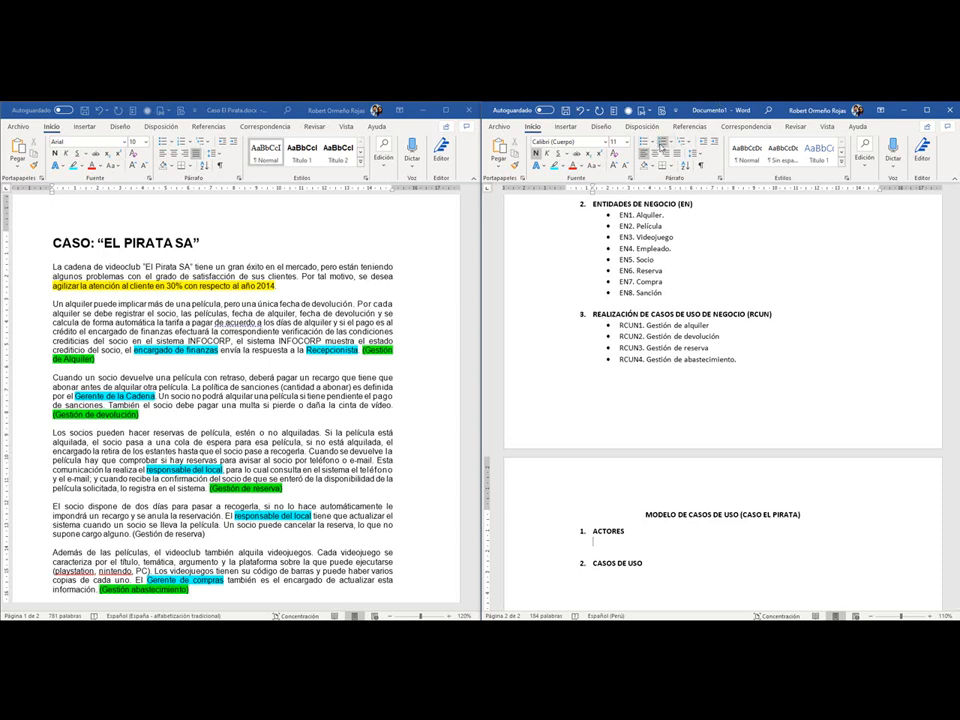
key(Return)
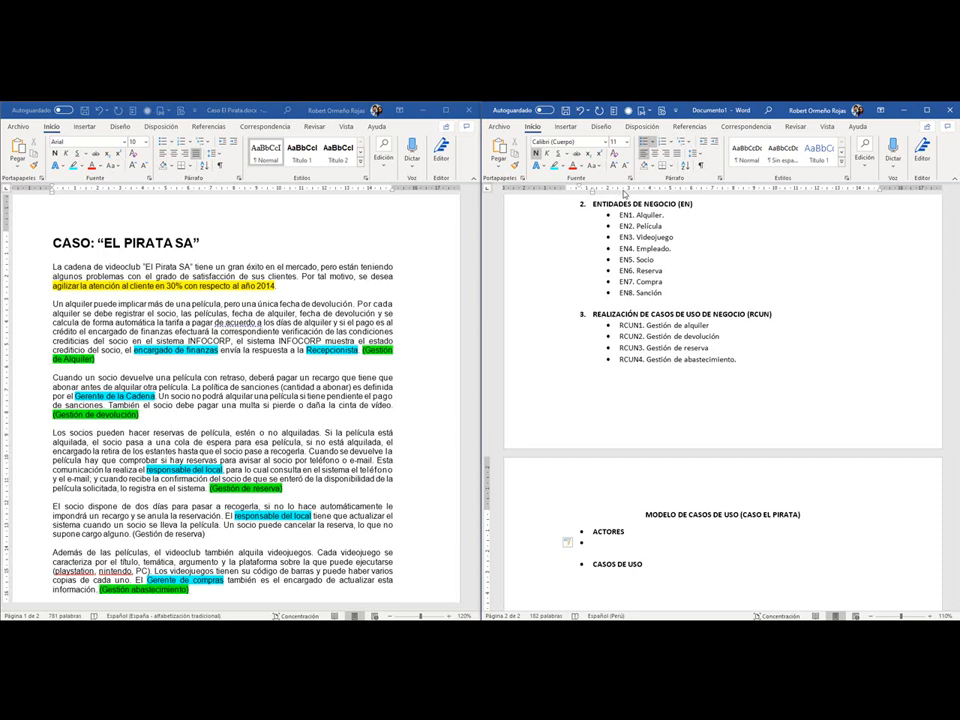
key(Tab)
text(Socio)
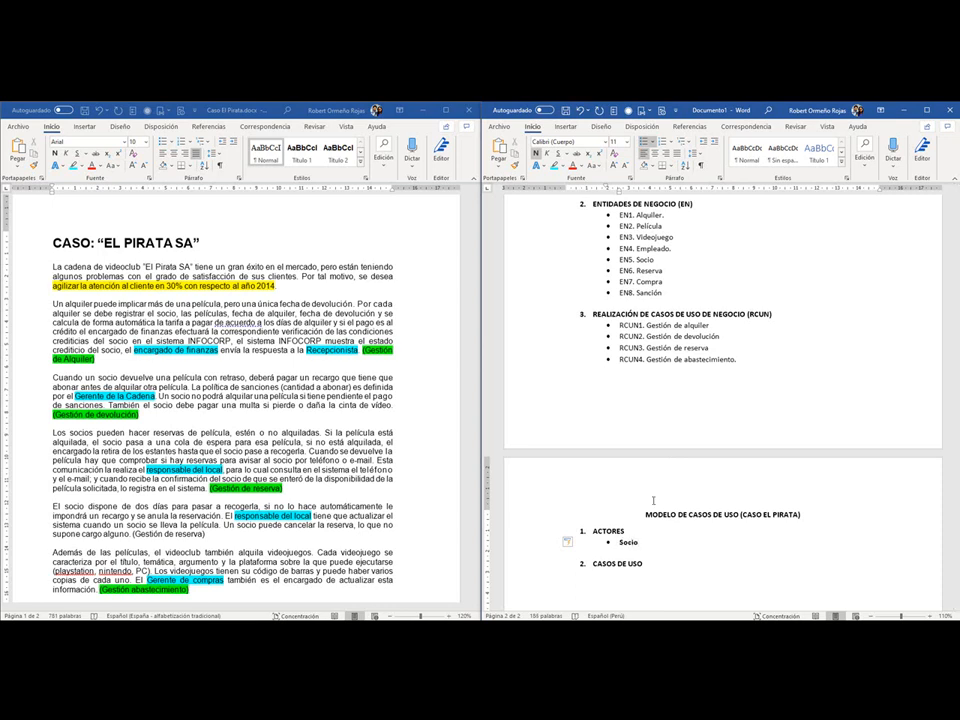
Remove the bold formatting from the "Socio" bullet.
key(shift+Left)
key(shift+Left)
key(shift+Left)
key(shift+Left)
key(shift+Left)
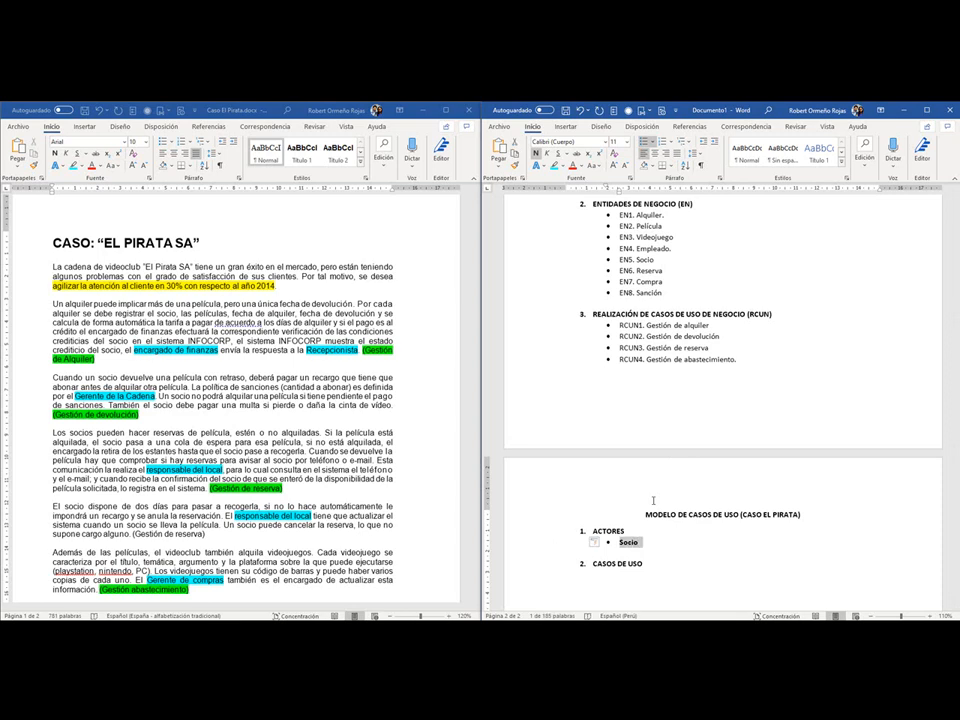
key(Right)
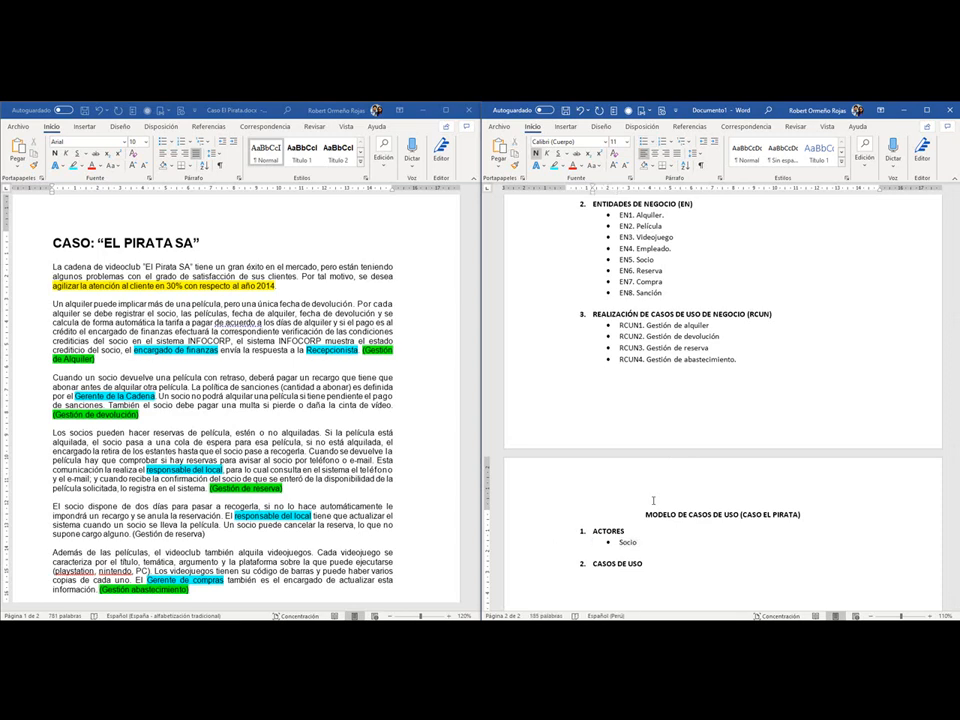
Add the bullets "Recepcionista" and "Encargado de Finanzas" to the ACTORES list.
key(Return)
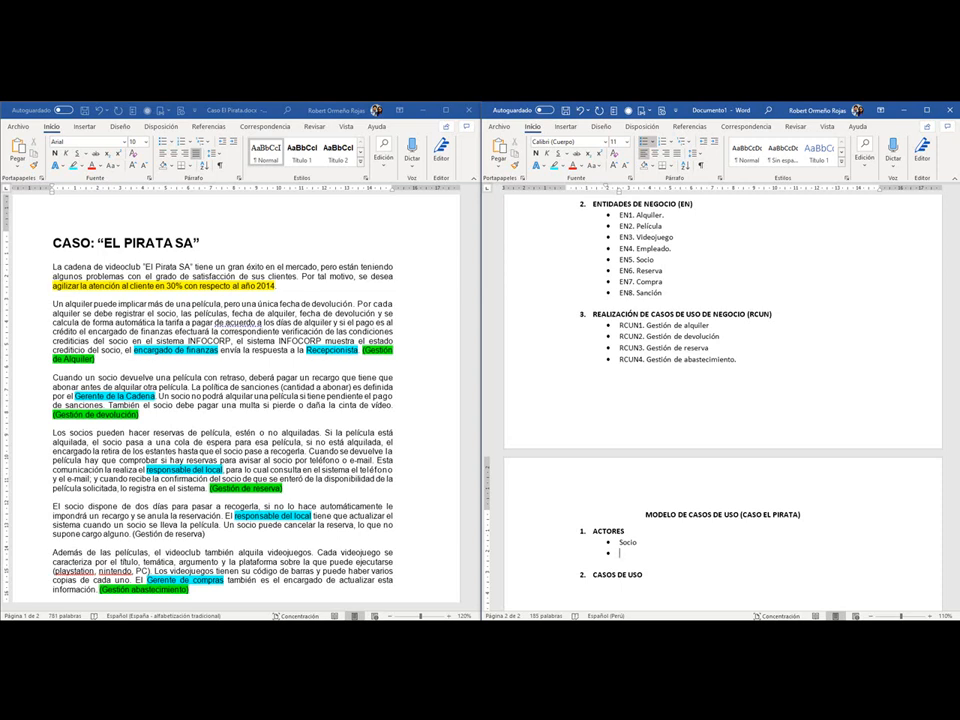
text(Recepcionits)
key(BackSpace)
key(BackSpace)
text(sta)
key(Return)
text(Encargado de Fin)
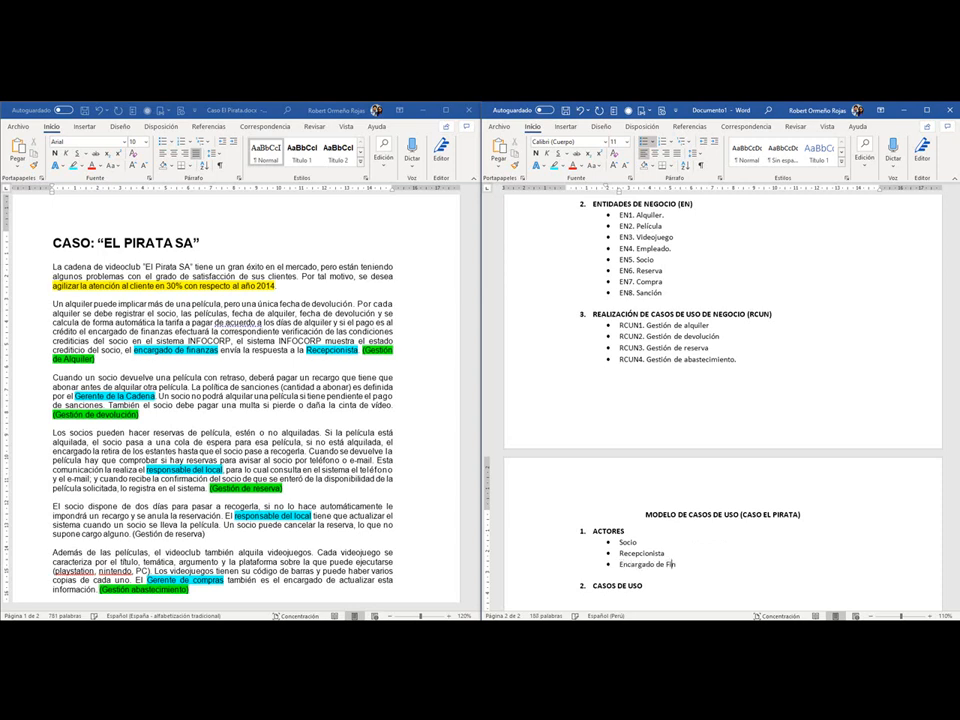
text(anzas)
Add the bullets "Responsable de compras" and "Responsable de la cadena" to end the ACTORES list.
key(Return)
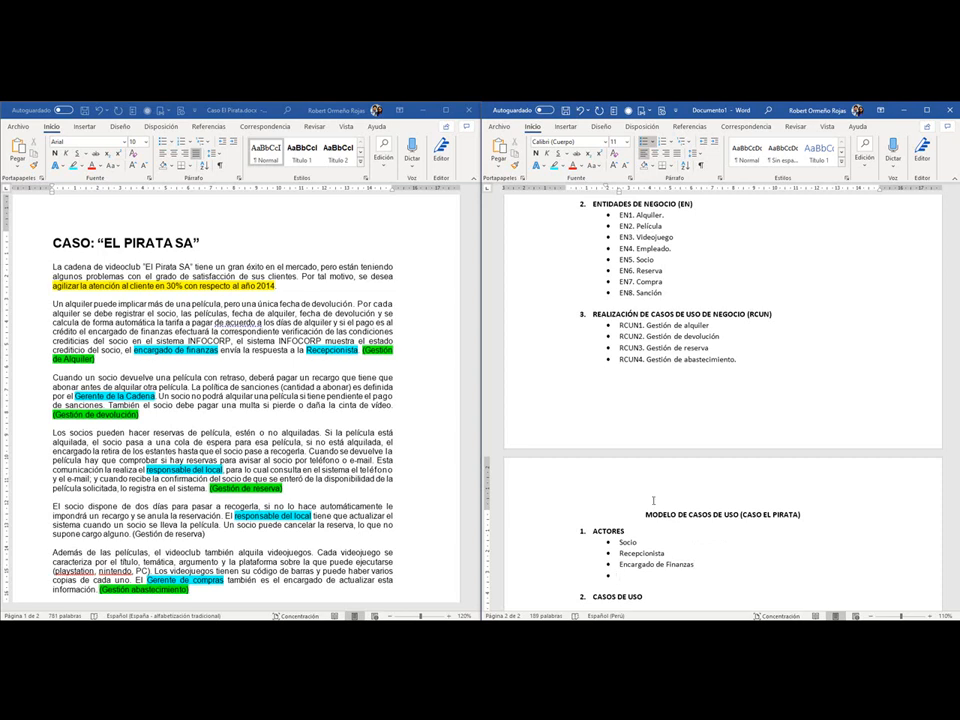
text(Responsable de compras)
key(Return)
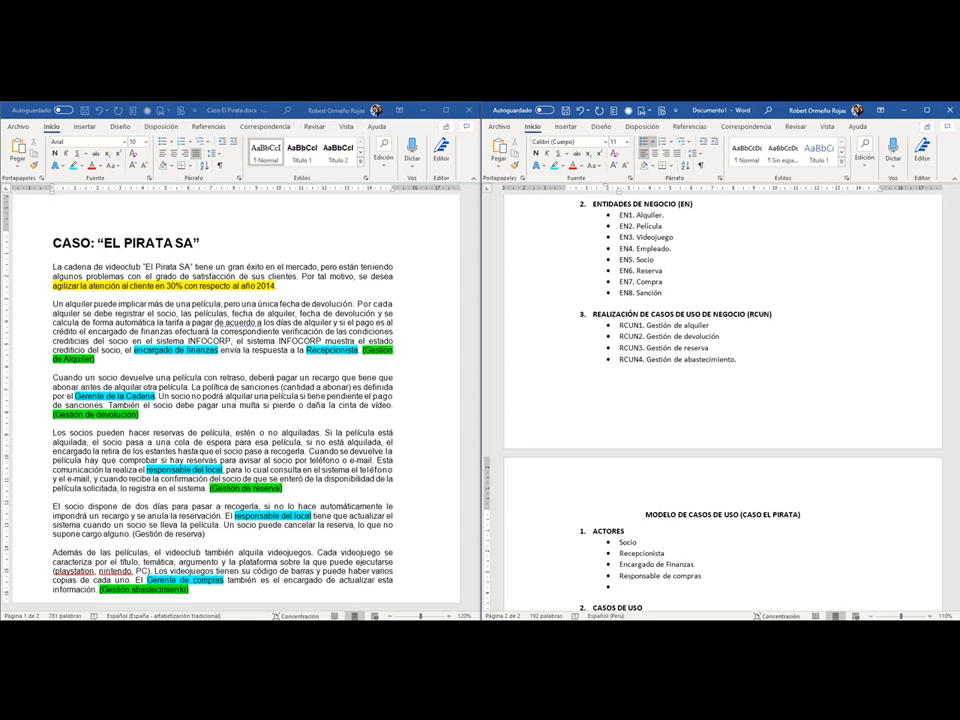
text(Responsable de la cadena)
key(Return)
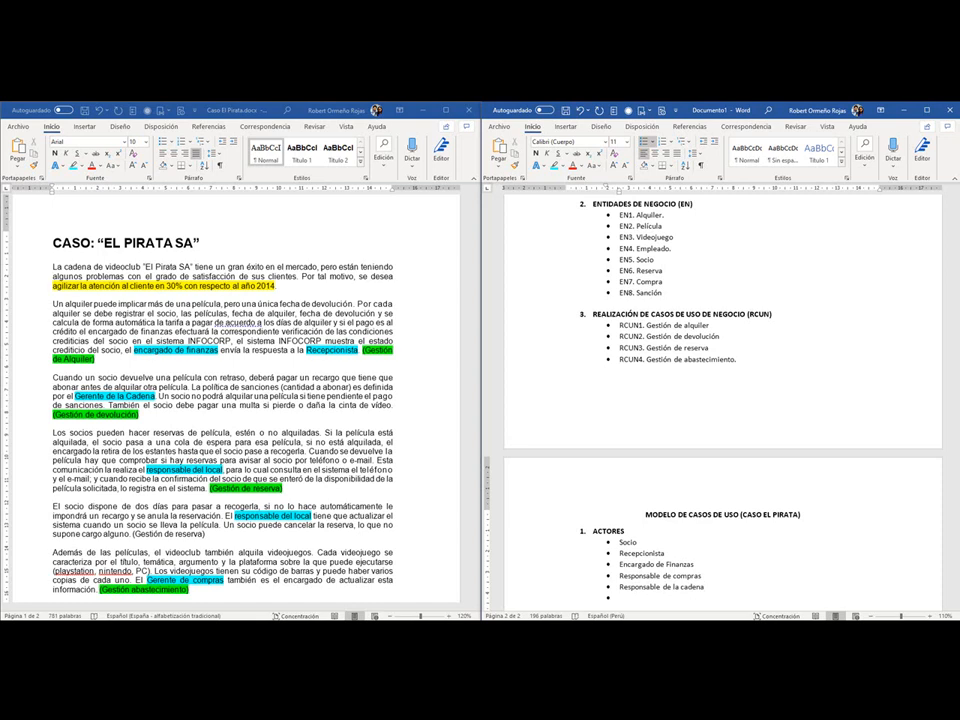
key(BackSpace)
key(BackSpace)
Start a bulleted list under CASOS DE USO with "CUS1. Registrar reserva" and "CUS2. Registrar socio".
scroll(616, 518, down, 3)
click(616, 518)
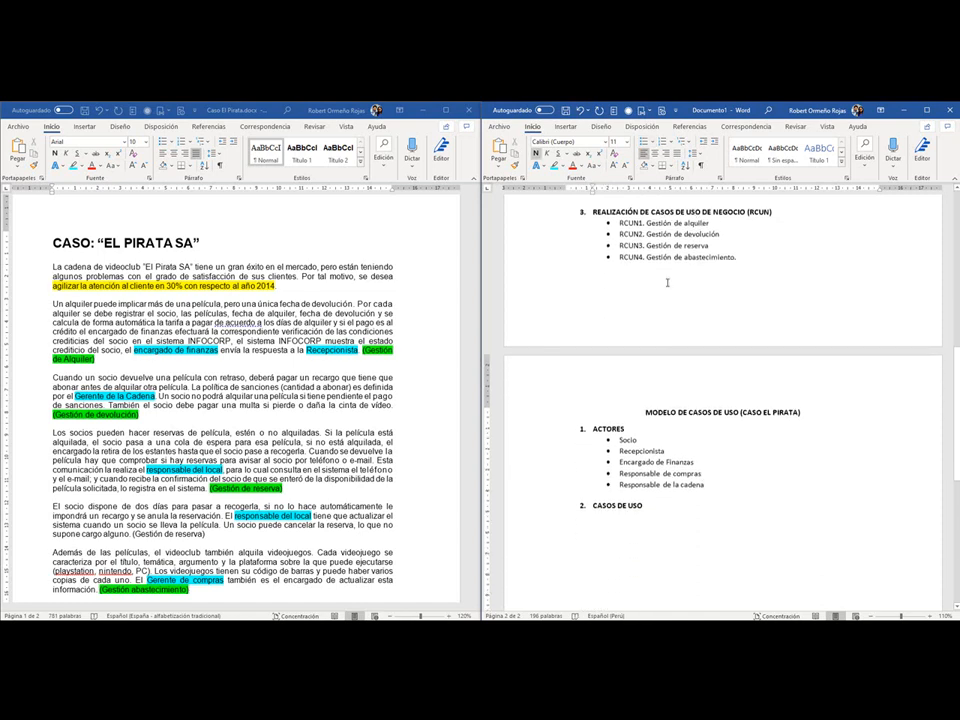
click(643, 143)
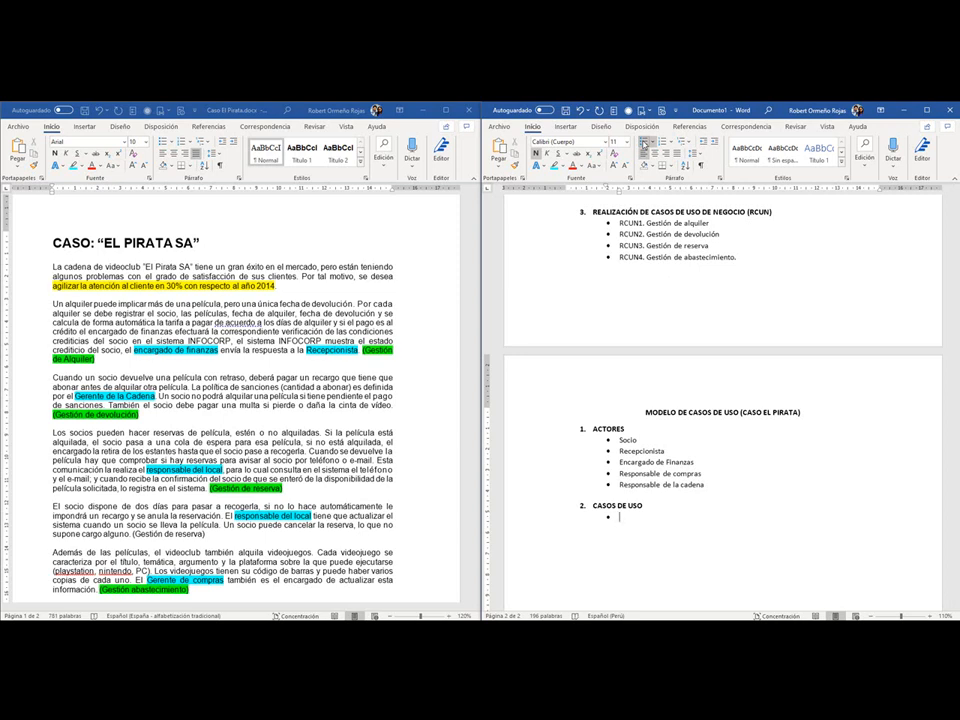
text(Re)
key(BackSpace)
key(BackSpace)
text(CUS1. Registrar R)
key(BackSpace)
text(reserva CUS2. Registrar so)
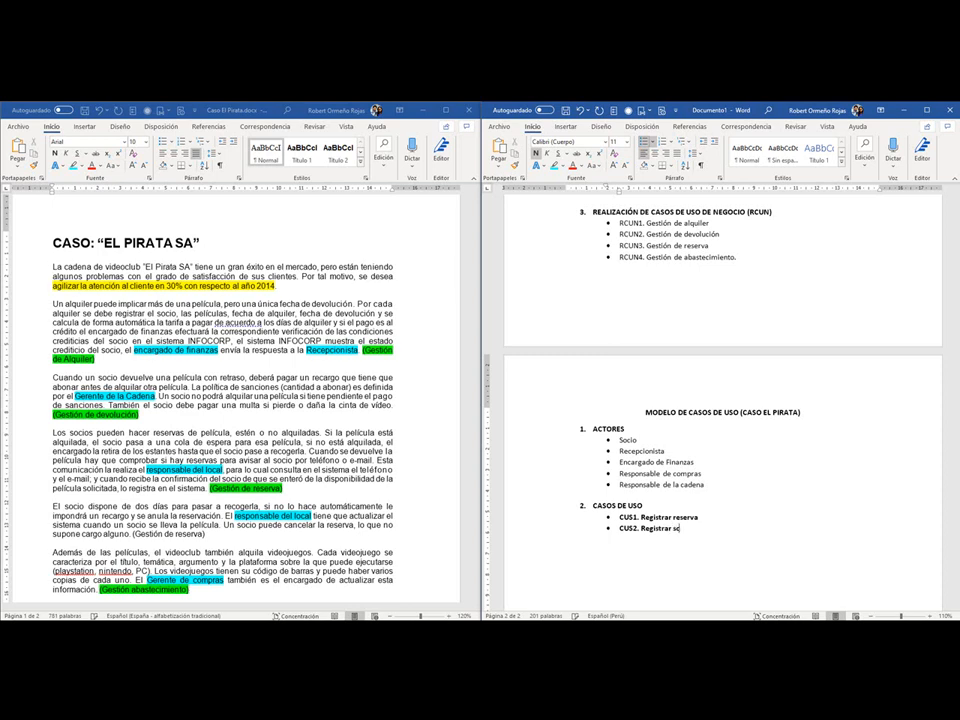
text(cio CUS3.)
Complete the third use case bullet as "CUS3. Cancelar reserva".
text( e)
key(BackSpace)
text(Cancelar reserva)
key(BackSpace)
key(BackSpace)
text(va.)
Remove the bold formatting from the bullets CUS1 to CUS3.
key(shift+Up)
key(shift+Up)
key(shift+Home)
key(ctrl+n)
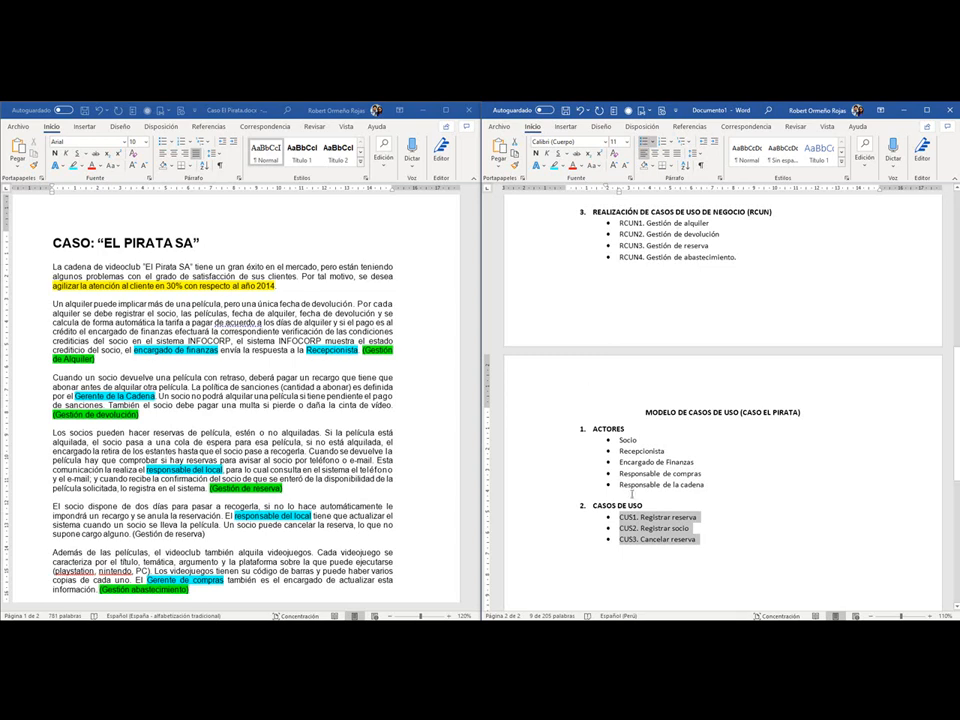
Add the bullet "CUS4. Registrar alquiler" after CUS3 in the CASOS DE USO list.
click(705, 538)
key(Return)
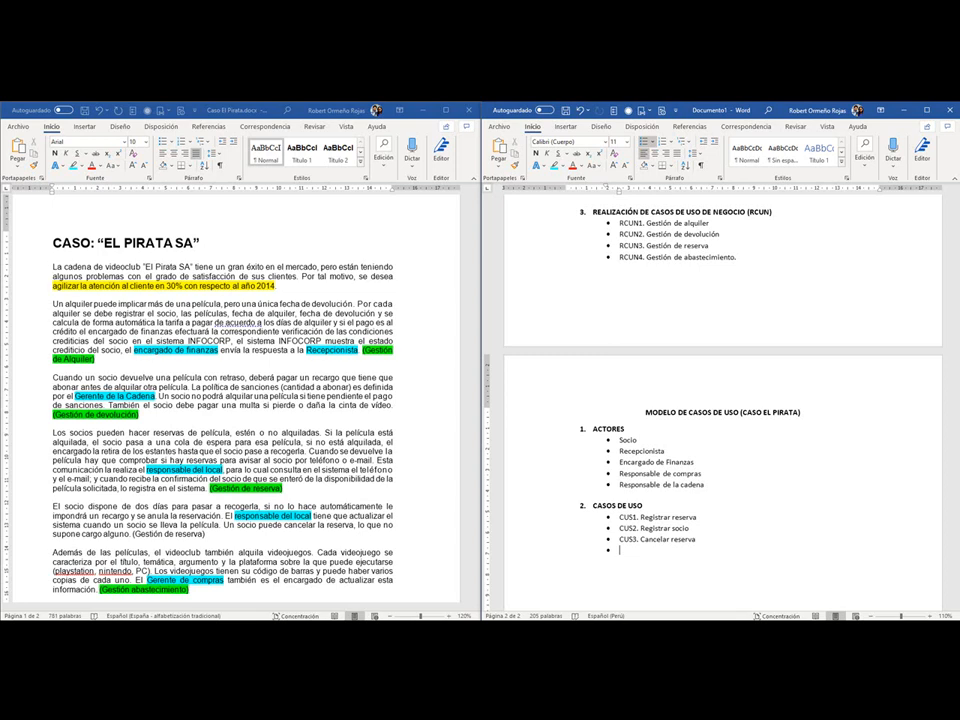
click(717, 540)
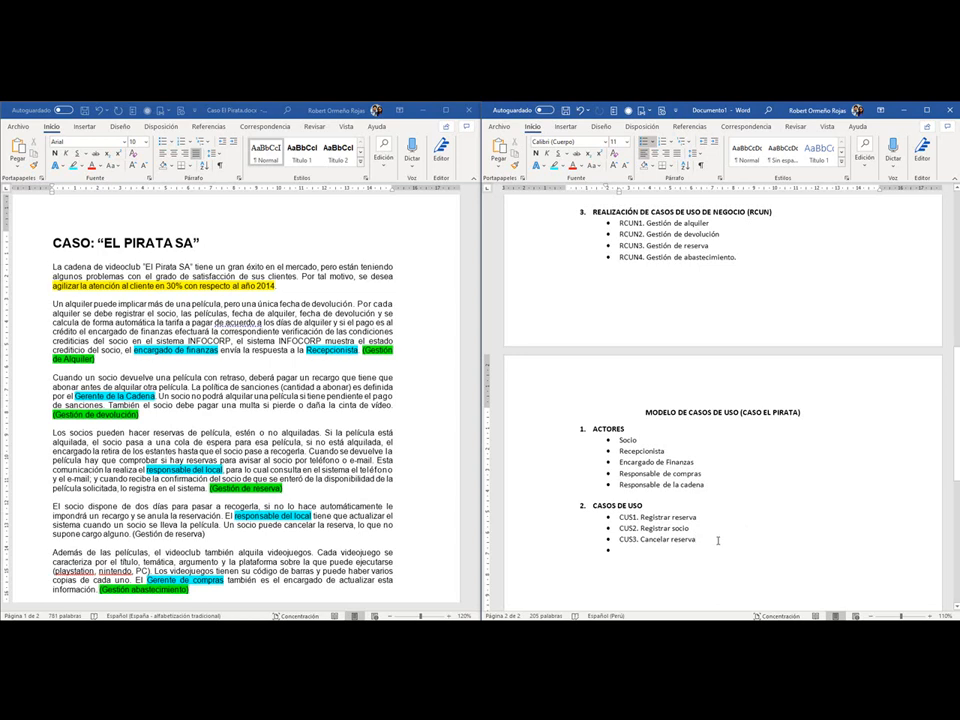
key(Return)
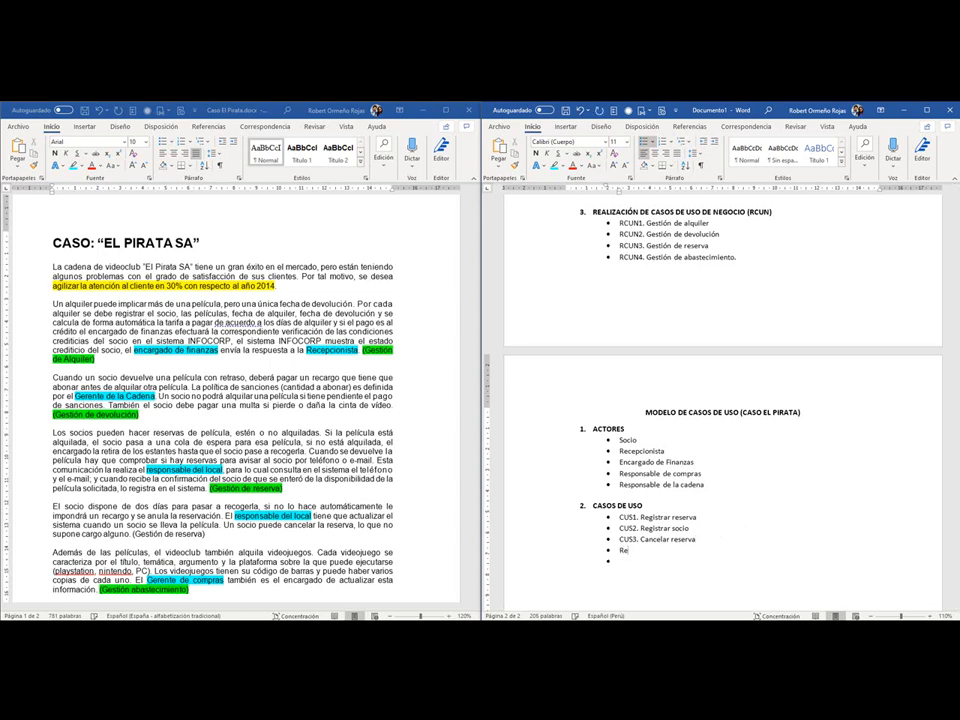
text(CUS4. r)
key(BackSpace)
text(Registrar alquiler)
key(Return)
Add the bullet "CUS5. Registrar Sanción" to the CASOS DE USO list.
text(CUS5. rEGIST)
key(BackSpace)
key(BackSpace)
key(BackSpace)
key(BackSpace)
key(BackSpace)
key(BackSpace)
text(Registrar Sanción)
key(Return)
Add the bullet "CUS6. Anular sanción" to the CASOS DE USO list.
text(CUS6. aN)
key(BackSpace)
key(BackSpace)
text(Anular un)
key(BackSpace)
key(BackSpace)
text(sanción)
Change "Sanción" to lowercase "sanción" in the CUS5 bullet and add an empty bullet at the end of the list.
click(677, 563)
key(BackSpace)
text(s)
key(End)
key(Return)
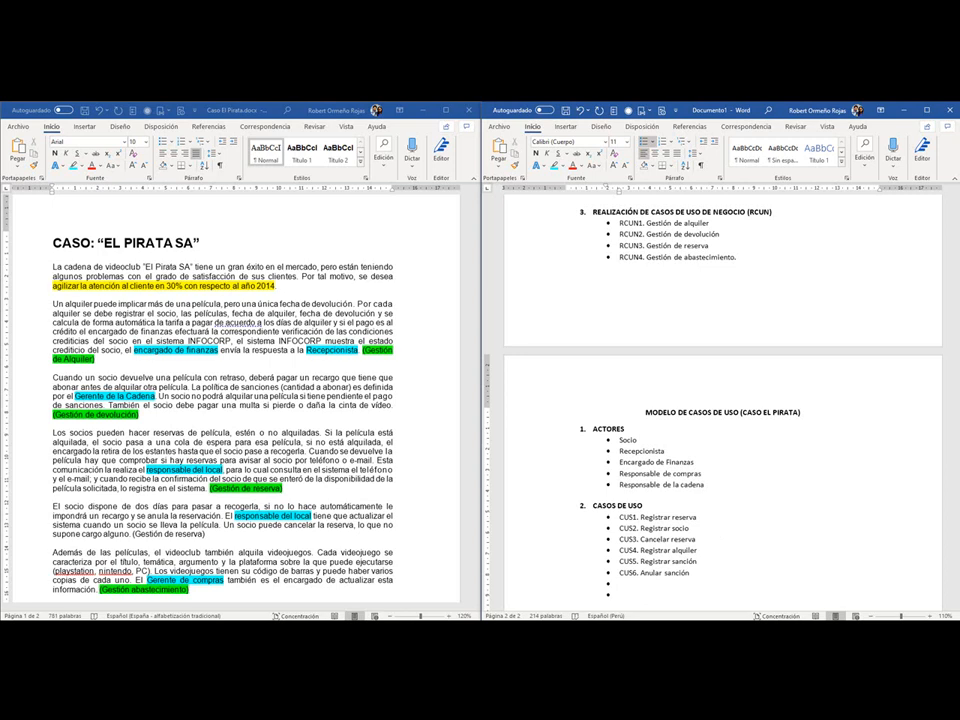
Add the bullets "CUS7. Consultar socio" and "CUS8. Consultar reserva" to the CASOS DE USO list.
text(CUS7. cONSULTAr socio)
key(Return)
text(CUS8. Consultar )
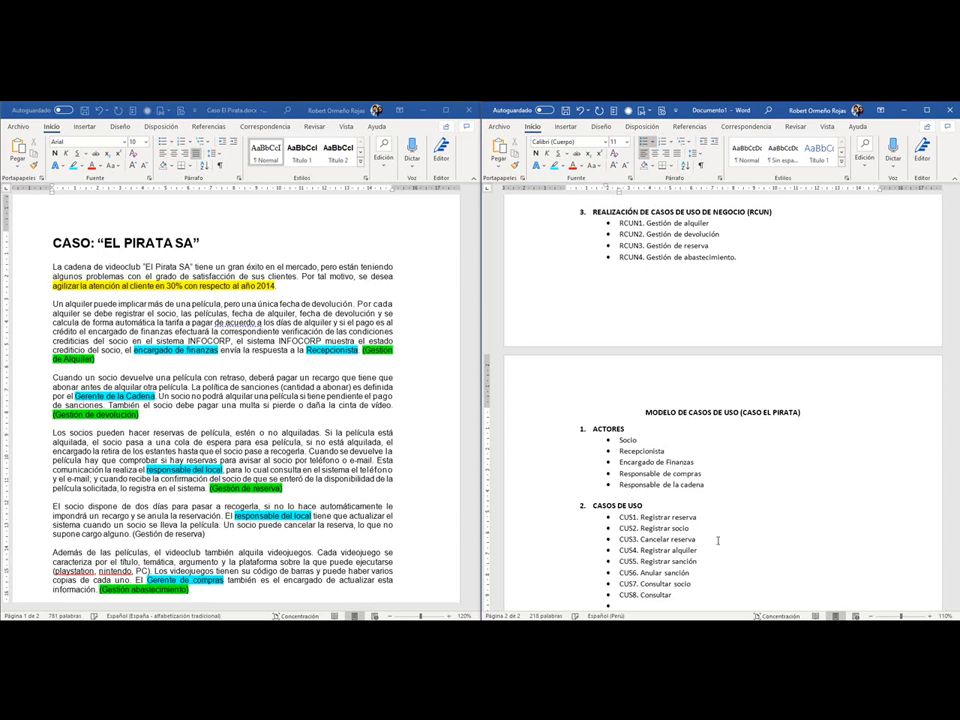
text(re)
text(serva)
Add the bullet "CUS9. Registrar devolución" to the CASOS DE USO list.
text(CUS)
text(9.)
text( r)
key(BackSpace)
text(Registrar devolución)
key(Return)
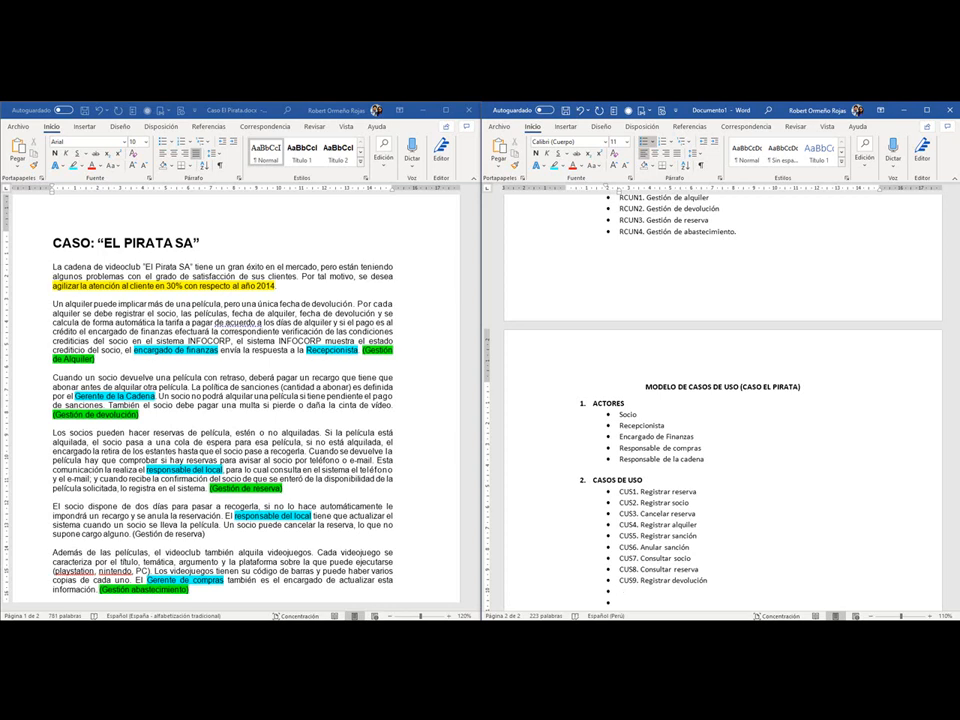
Highlight the "Encargado de Finanzas" actor in turquoise and clear that highlight again with no colour.
triple_click(630, 437)
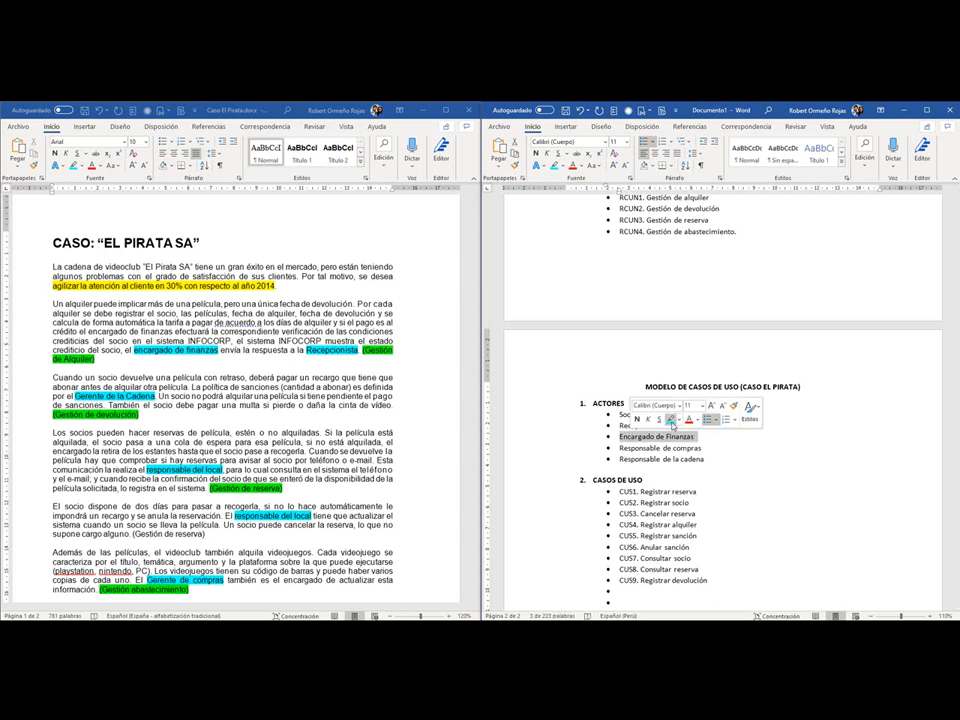
click(670, 421)
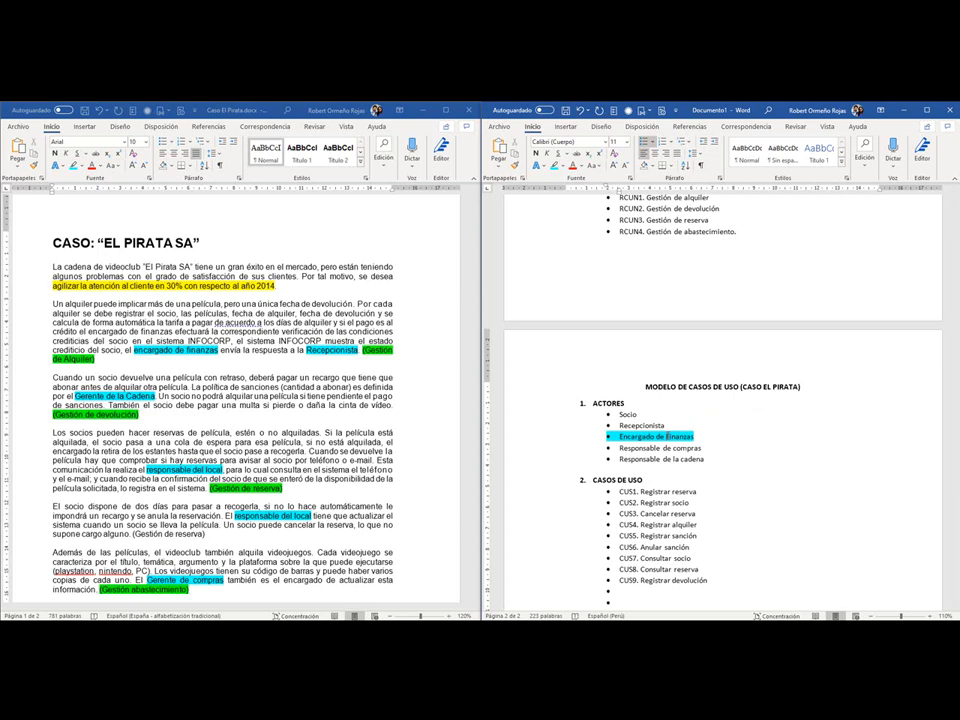
triple_click(668, 437)
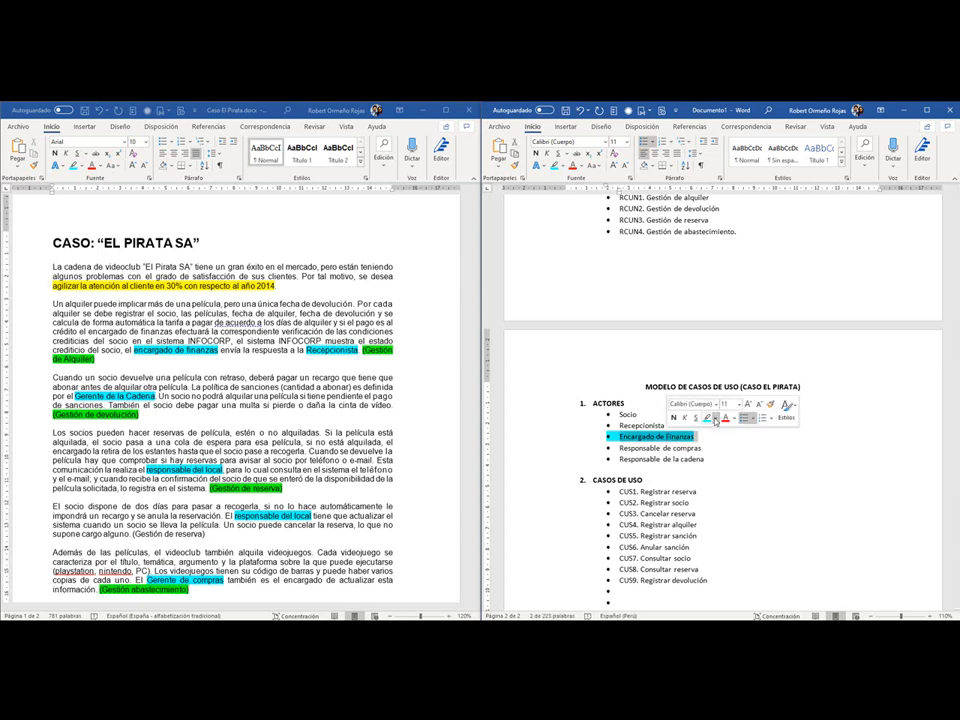
click(716, 420)
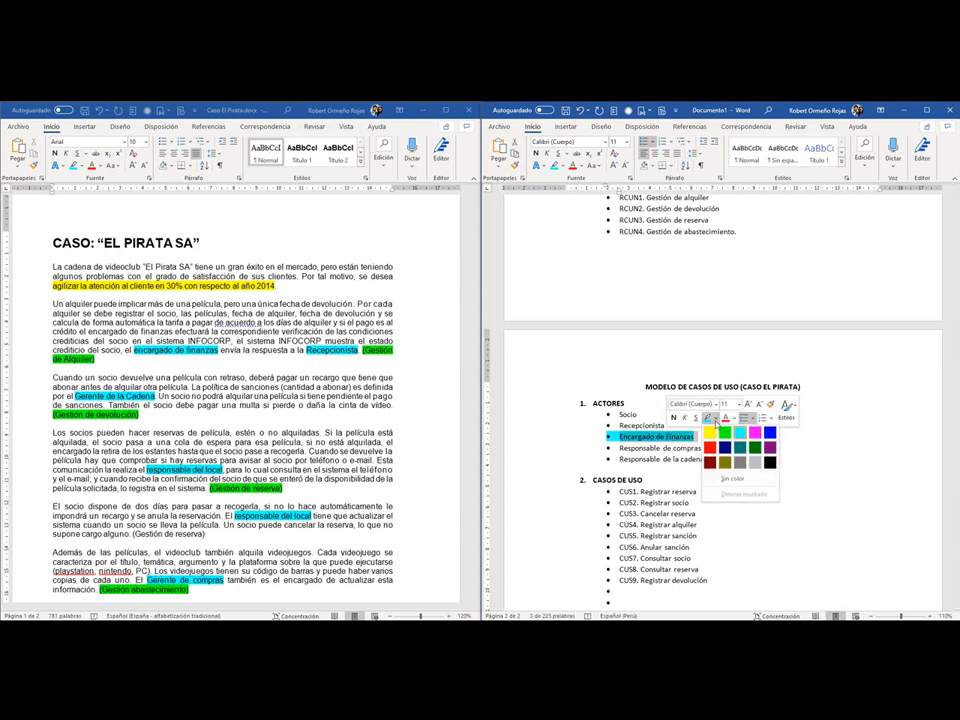
click(732, 478)
click(730, 481)
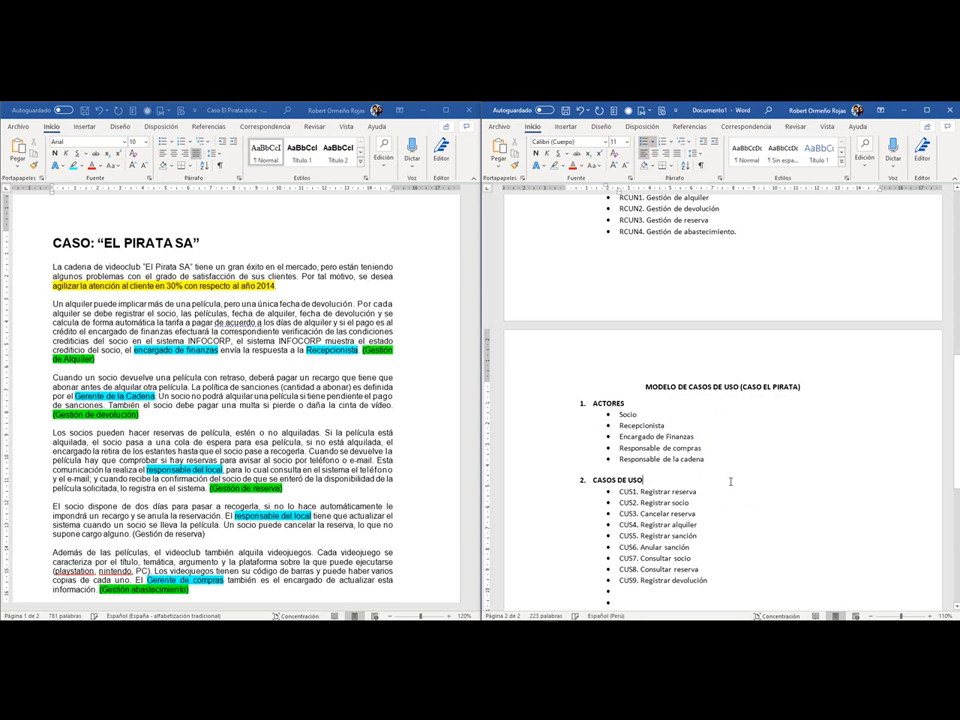
Add the bullet "CUS10. Verificar condición crediticia" after CUS9 in the CASOS DE USO list.
click(640, 590)
text(CUS10.)
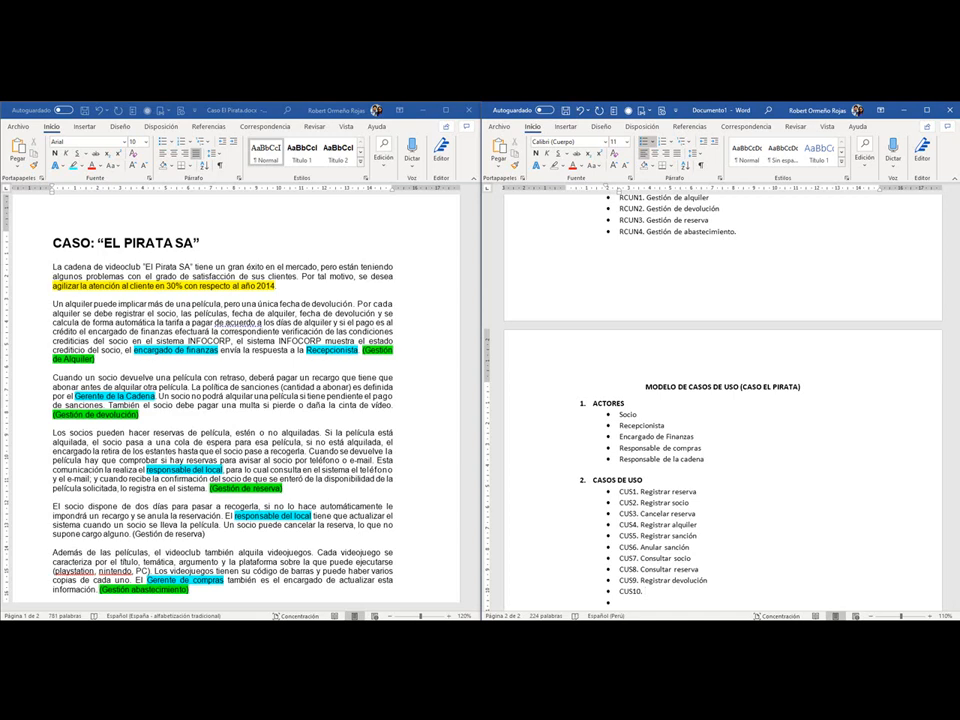
text( vE)
key(BackSpace)
key(BackSpace)
text(Verificar condición crediticia)
Add the bullet "CUS11. Registrar activos" at the end of the CASOS DE USO list.
key(Down)
text(CU)
key(BackSpace)
key(BackSpace)
text(CUS11. rE)
key(BackSpace)
key(BackSpace)
text(Registrar re)
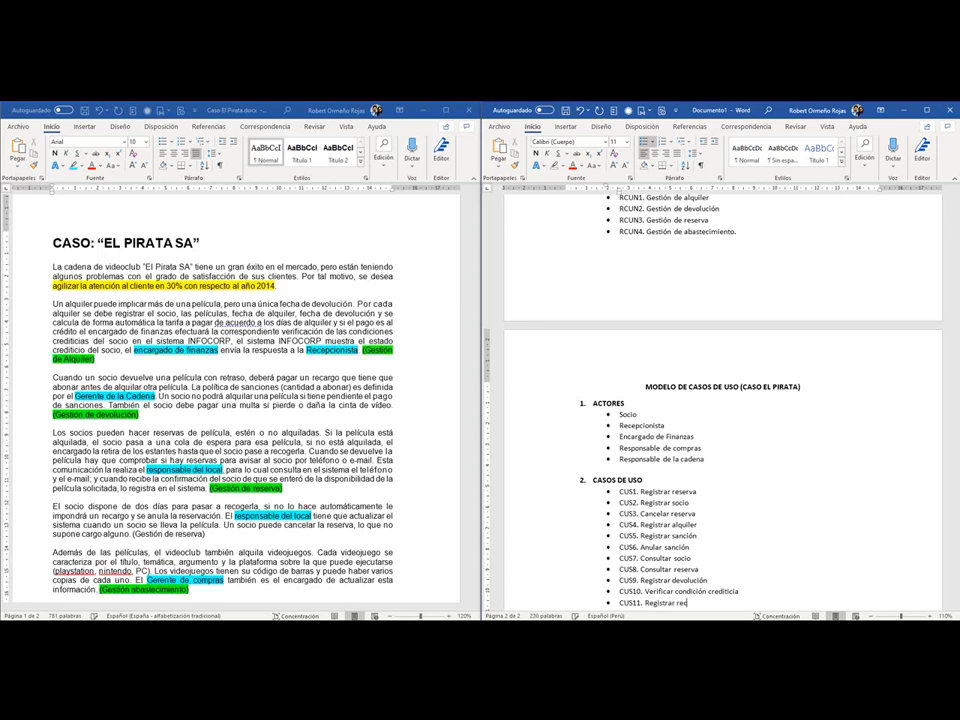
key(BackSpace)
key(BackSpace)
text(activos)
Reword the CUS11 bullet as "CUS11. Mantener activos".
key(BackSpace)
key(BackSpace)
key(BackSpace)
key(BackSpace)
key(BackSpace)
key(BackSpace)
key(BackSpace)
key(BackSpace)
key(BackSpace)
key(BackSpace)
key(BackSpace)
key(BackSpace)
key(BackSpace)
key(BackSpace)
key(BackSpace)
key(BackSpace)
key(BackSpace)
text(Mantener activos.)
key(BackSpace)
key(ctrl+s)
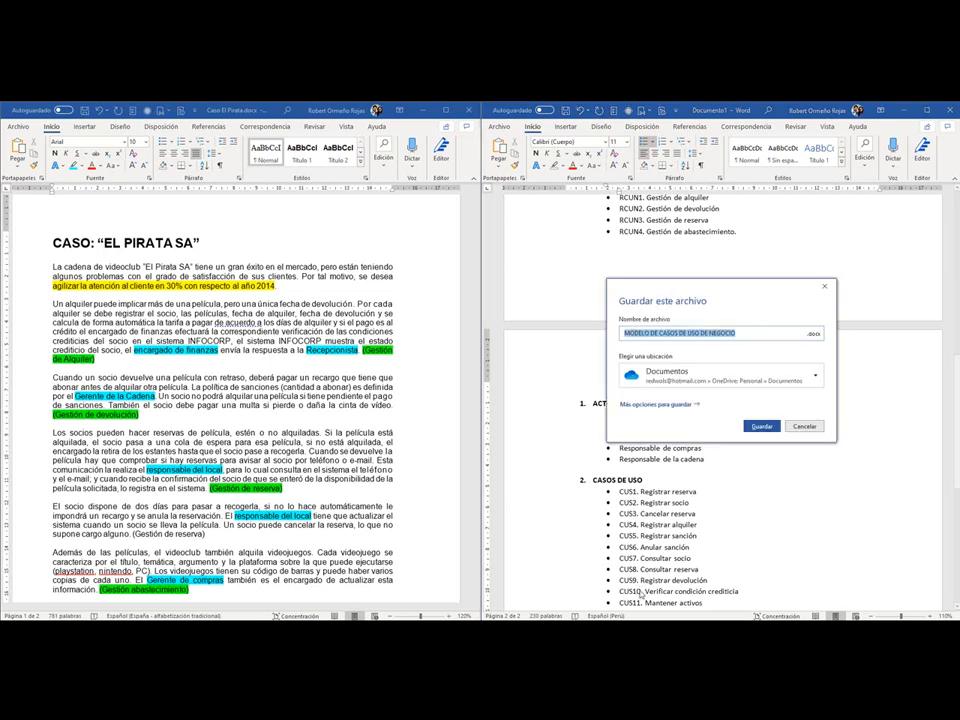
key(Escape)
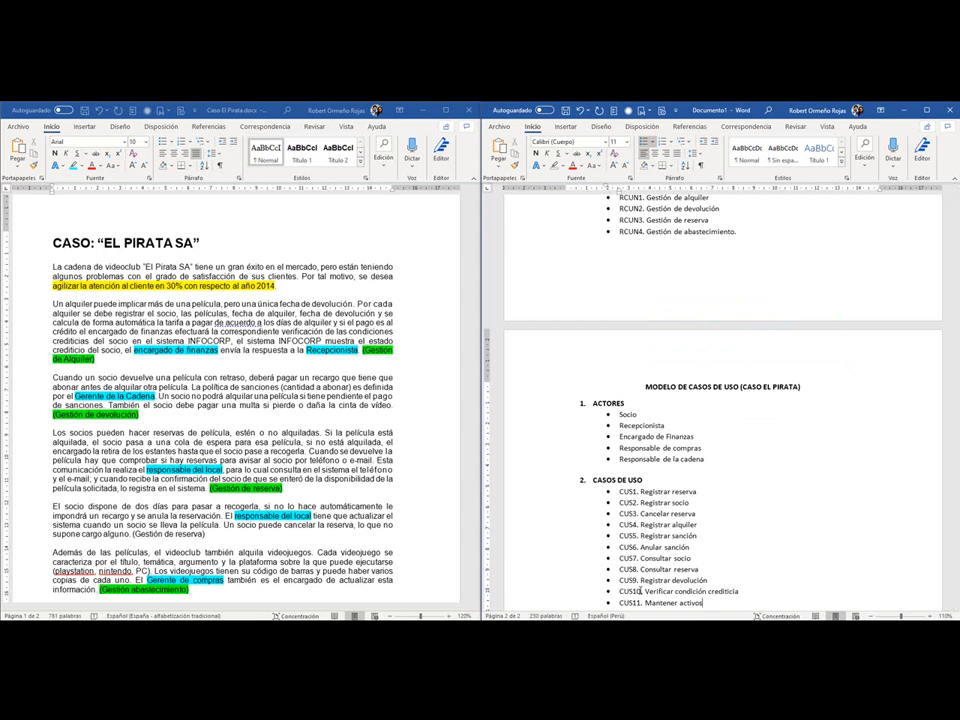
scroll(654, 561, down, 2)
drag(710, 528, 617, 414)
click(748, 417)
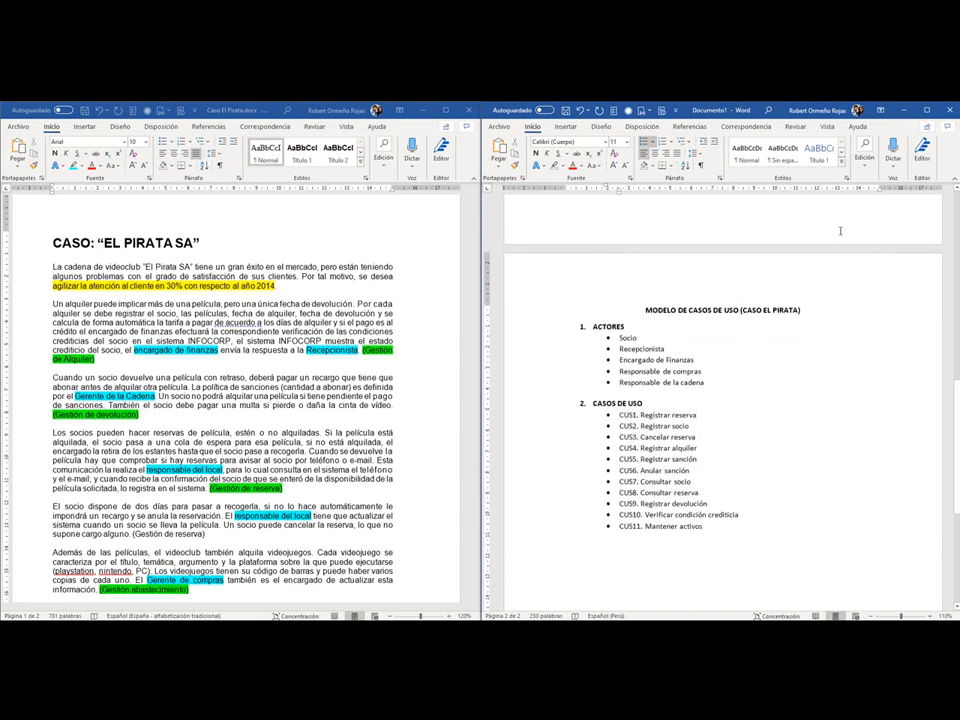
Switch to Enterprise Architect and collapse the packages Modelo de Análisis de Negocio and Modelo de Casos de Uso de Negocio.
click(904, 111)
click(424, 111)
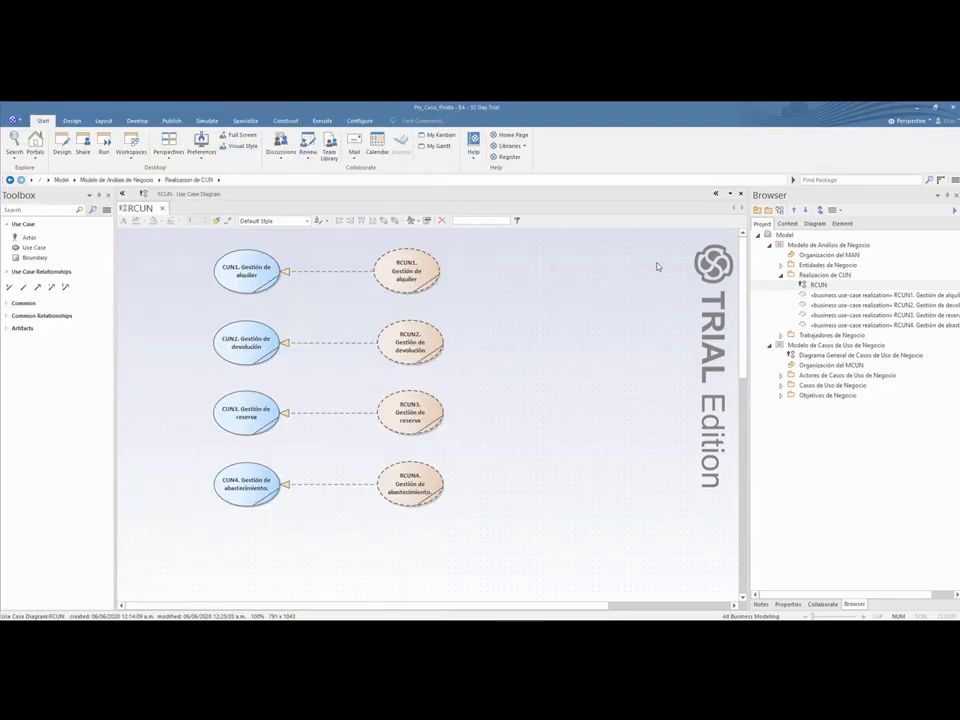
click(769, 244)
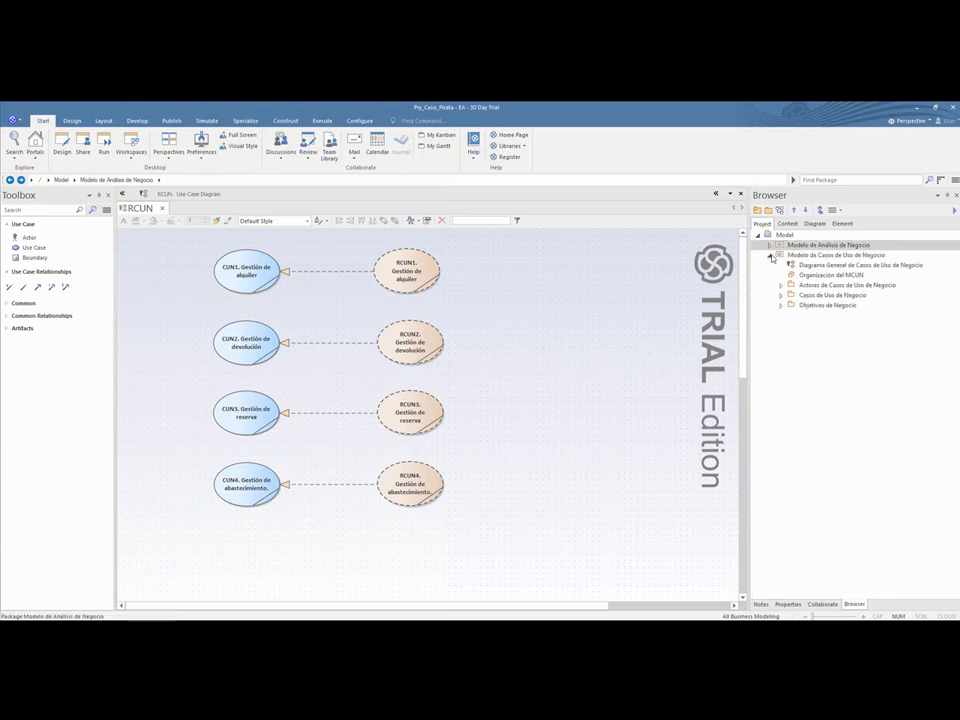
click(769, 254)
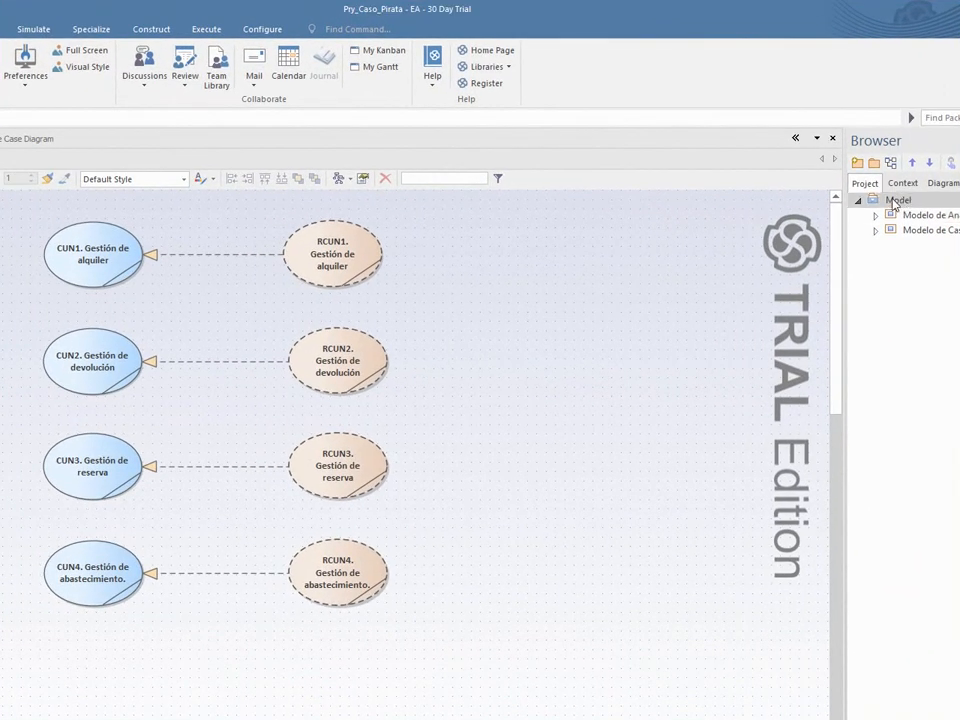
Start a new diagram under the Model root with the Model Wizard, choosing the Use Case type from UML Behavioral.
right_click(900, 202)
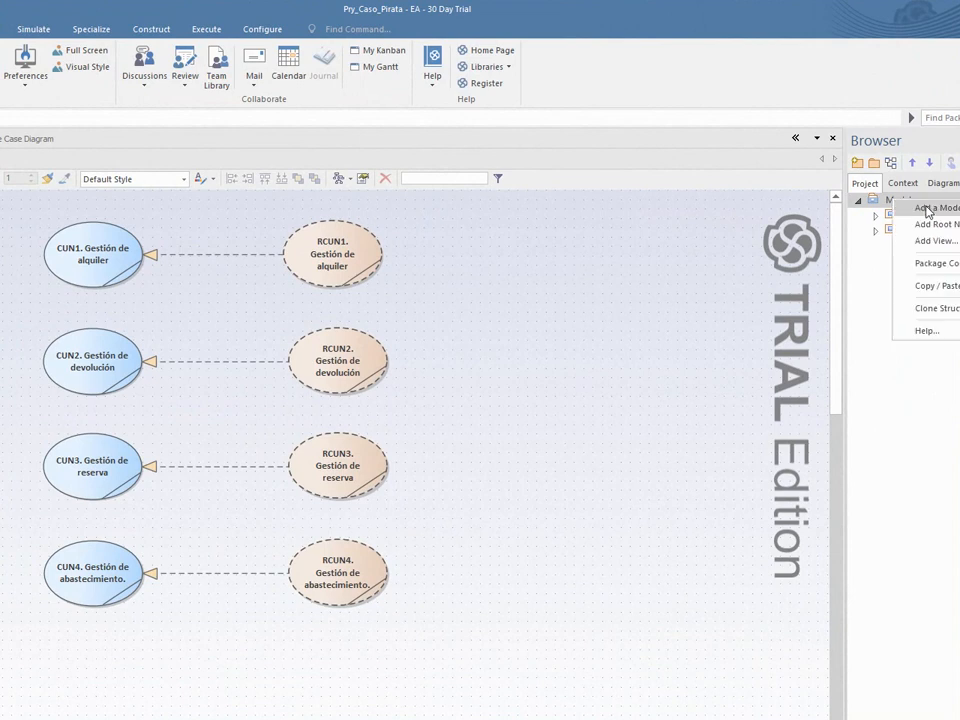
click(937, 205)
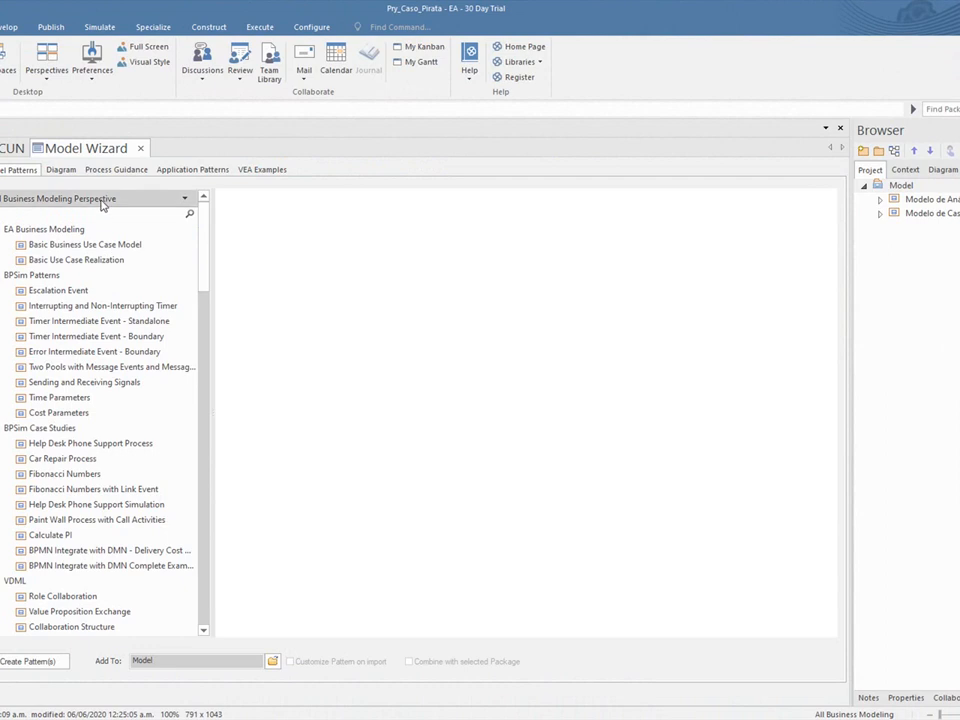
click(63, 170)
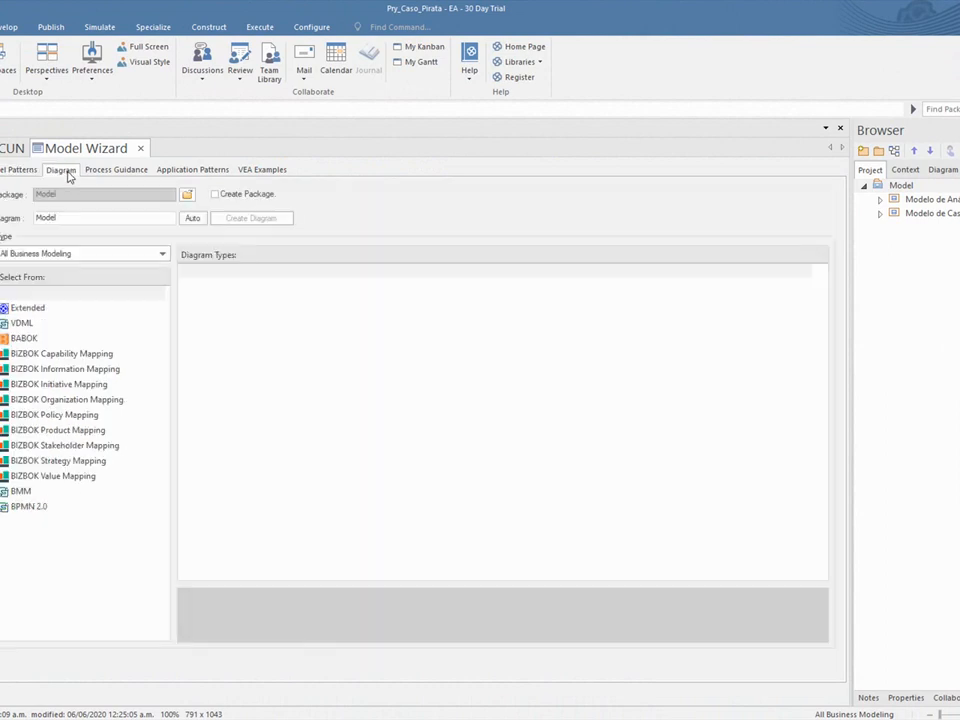
click(49, 255)
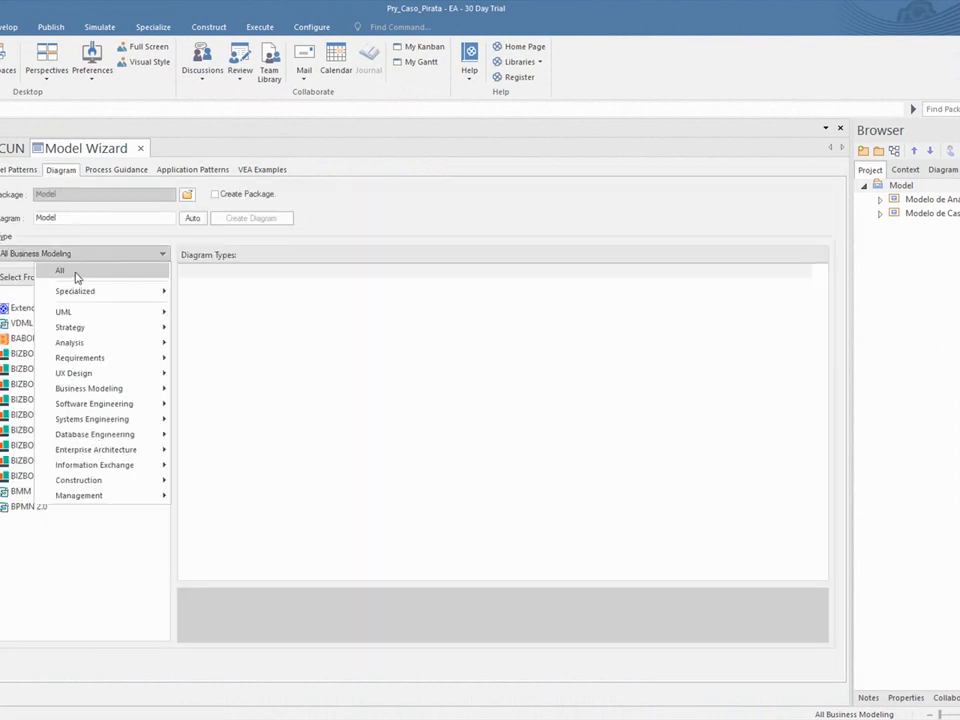
mouse_move(70, 312)
click(208, 313)
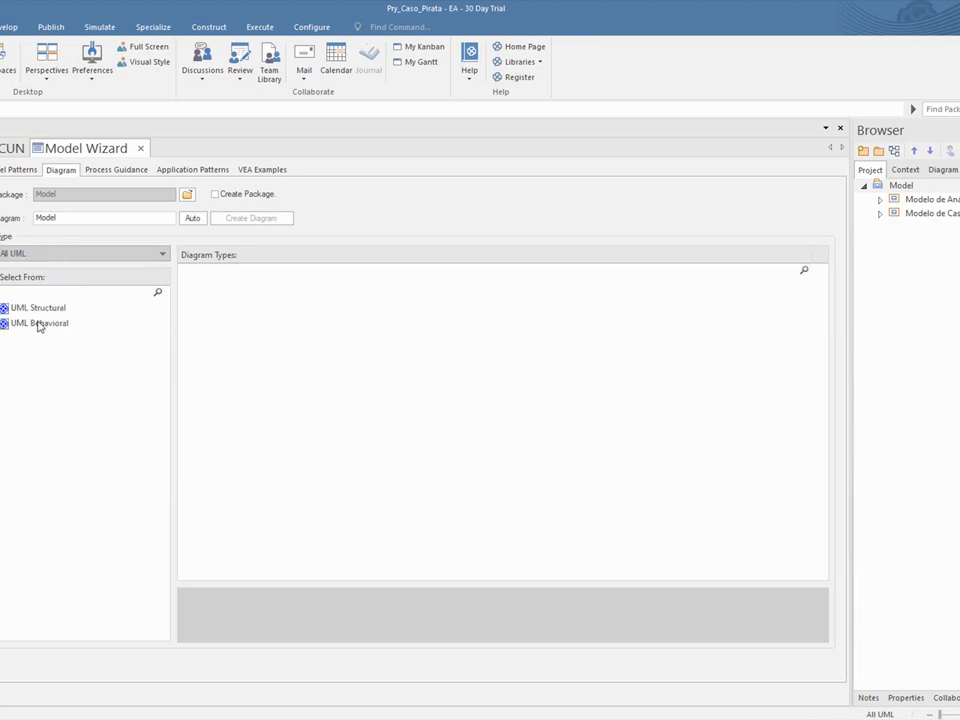
click(38, 323)
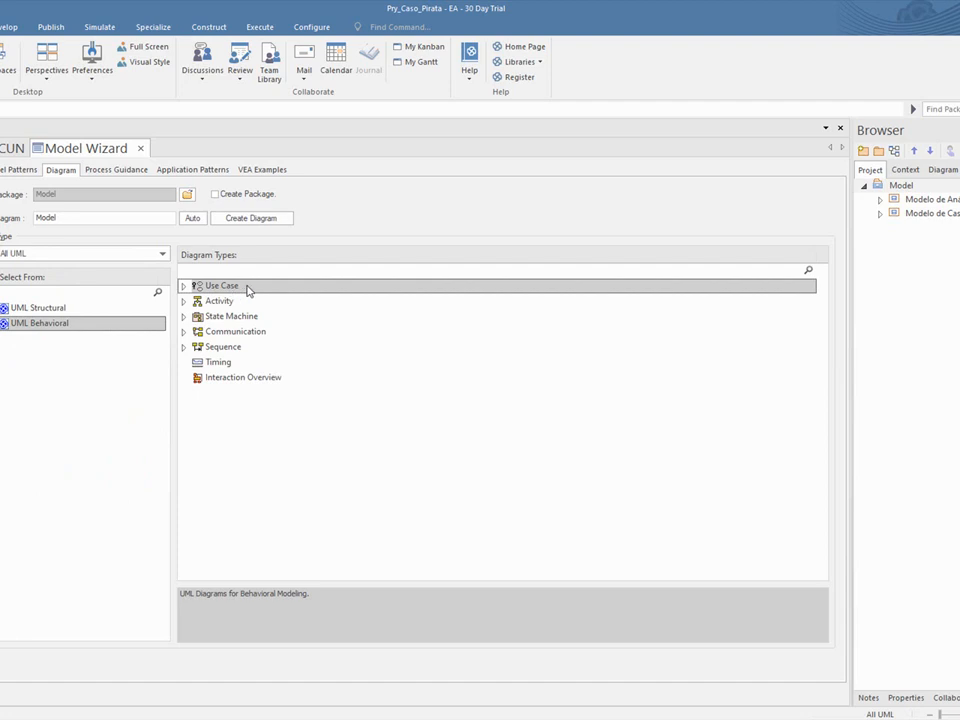
Create the diagram "Diagrama General de Casos de Uso" inside a new package named "Modelo de Casos de Uso".
double_click(100, 223)
text(D)
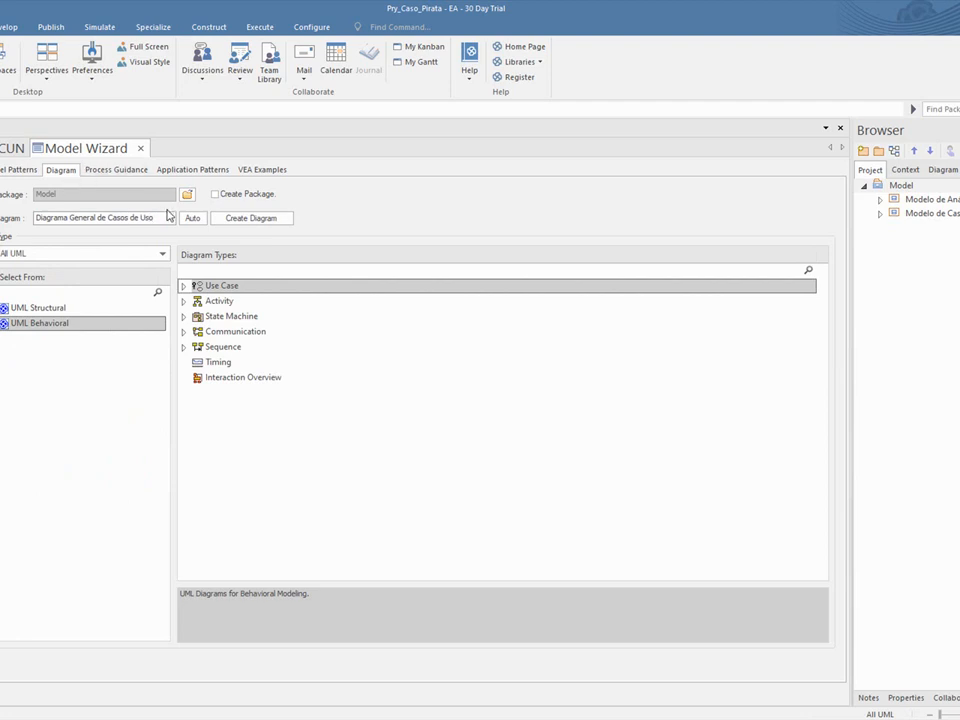
click(169, 217)
click(214, 194)
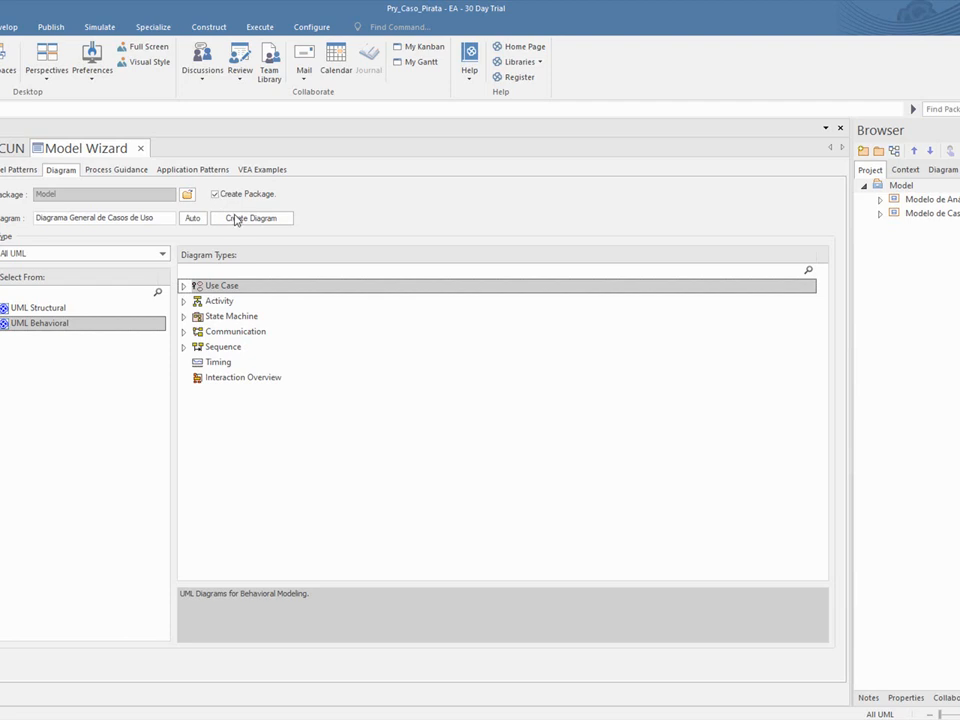
click(242, 222)
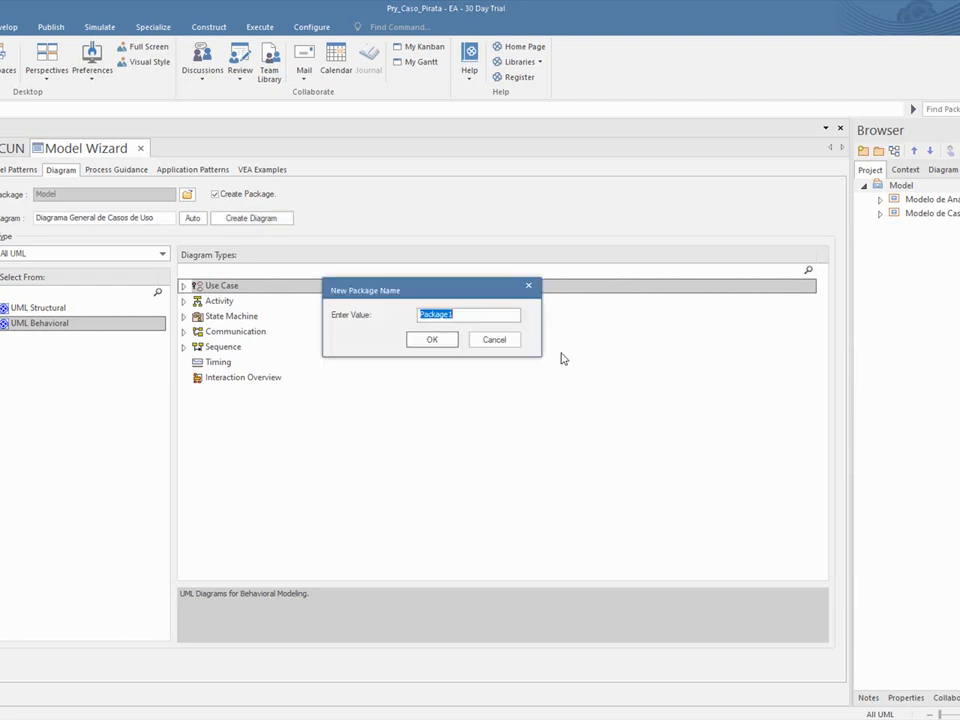
text(Modelo de Casos de Uso)
click(432, 339)
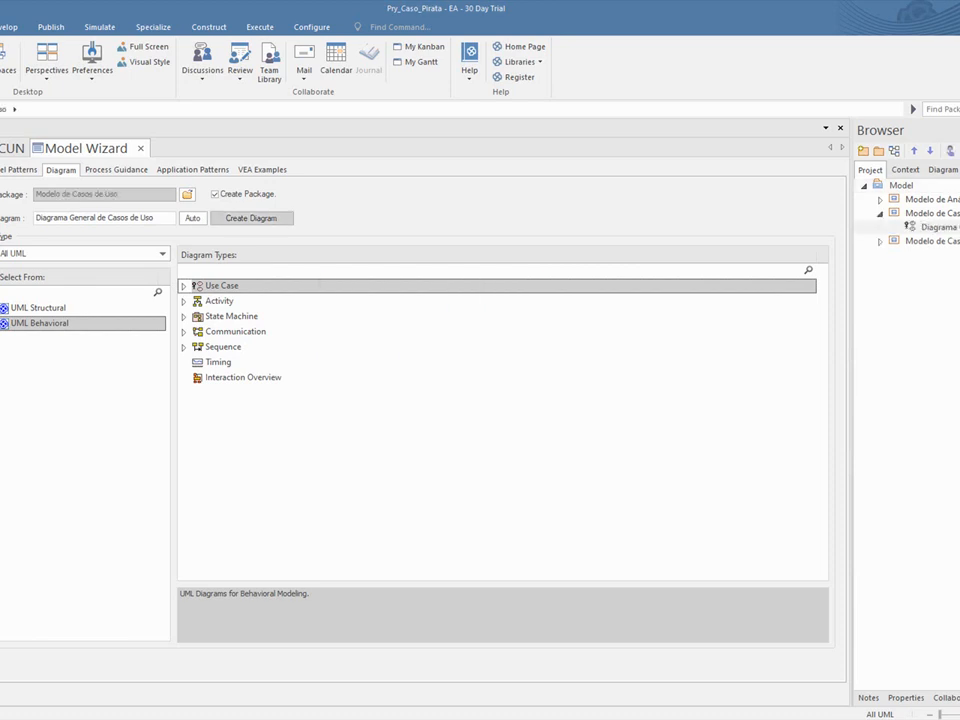
Create a UML Structural Package diagram named "Organción del MCU" inside the package Modelo de Casos de Uso.
click(933, 214)
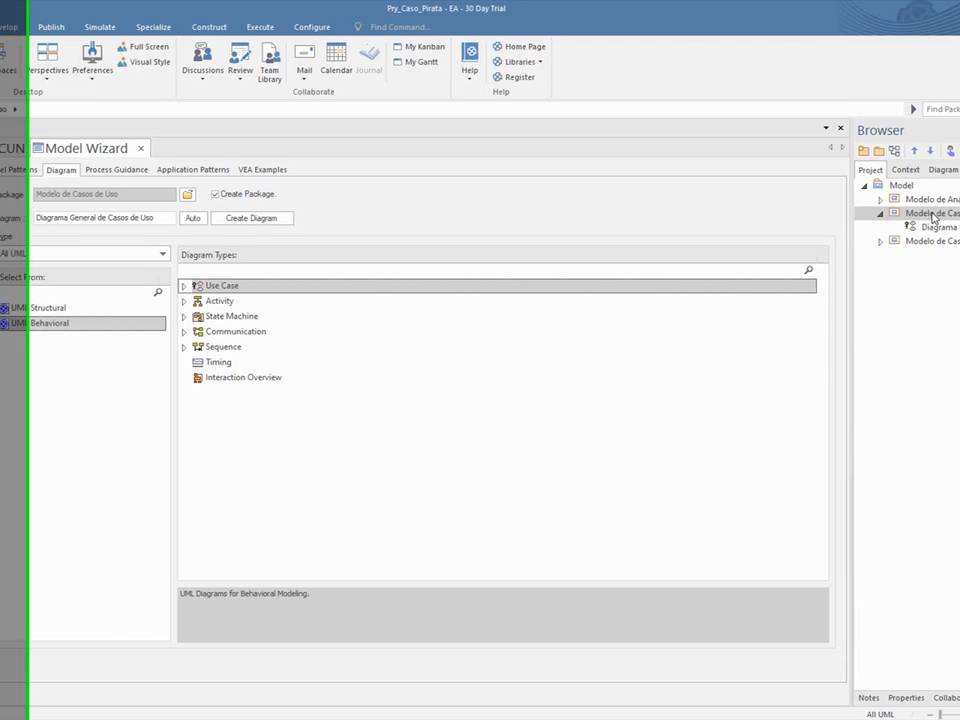
right_click(933, 216)
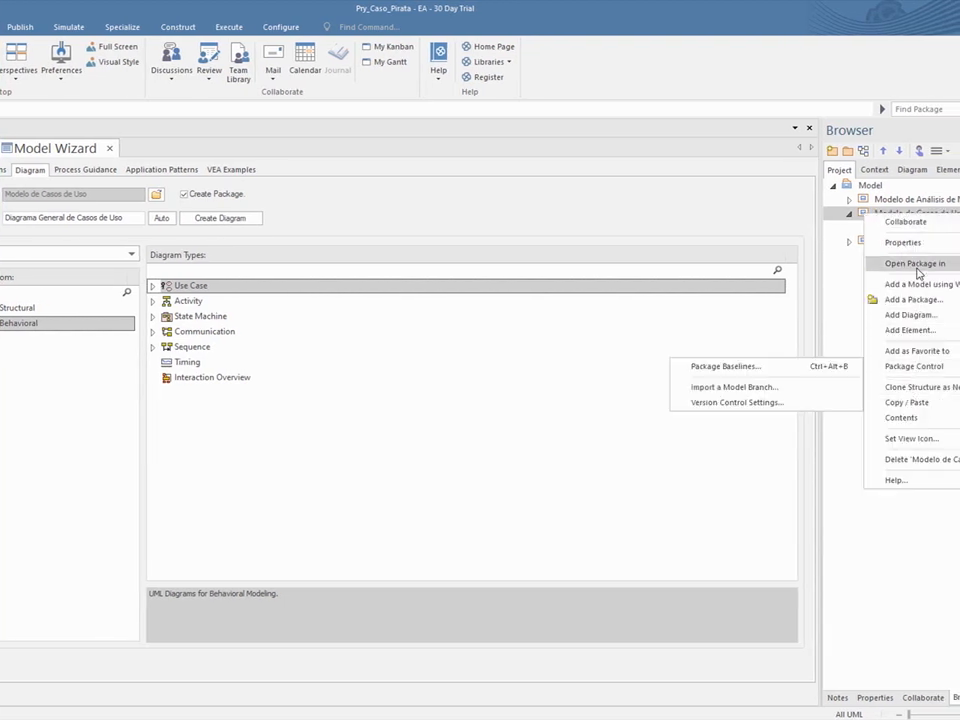
click(921, 318)
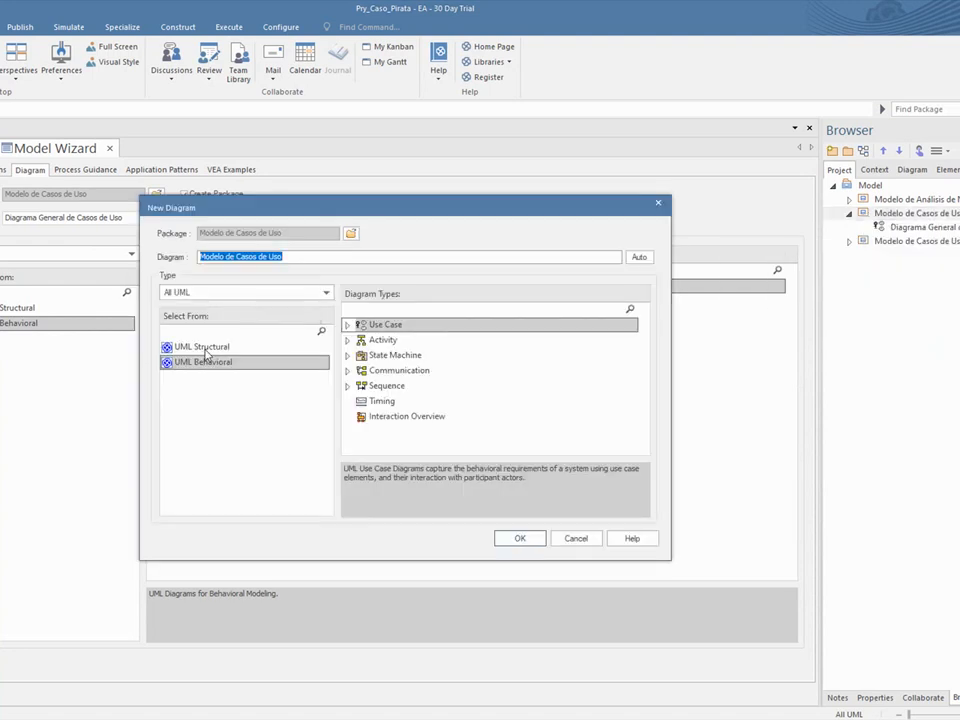
click(205, 348)
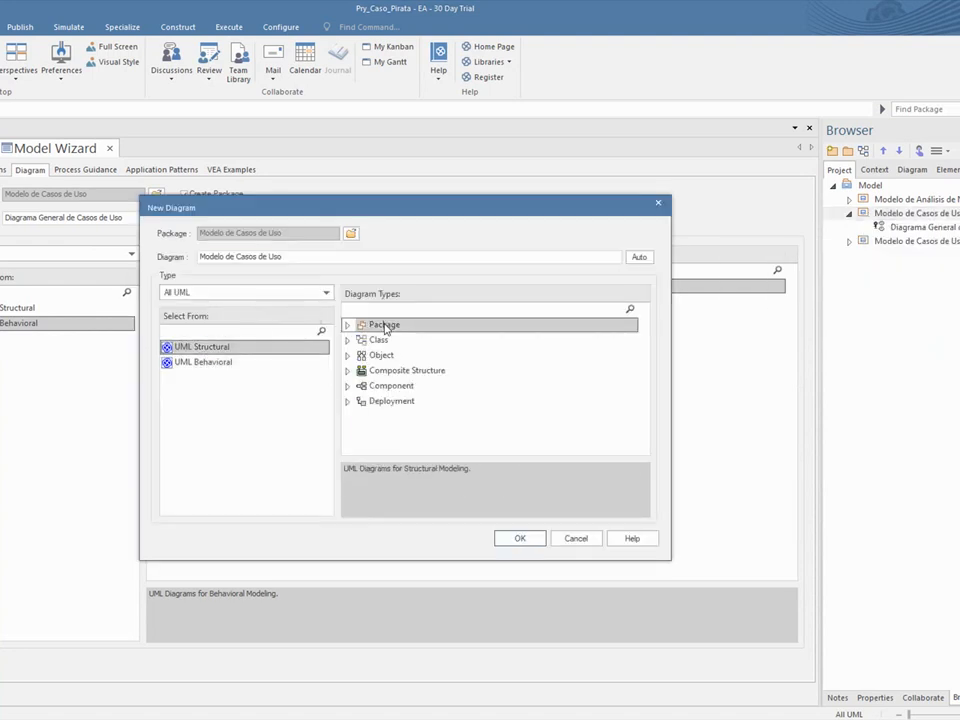
drag(294, 255, 184, 252)
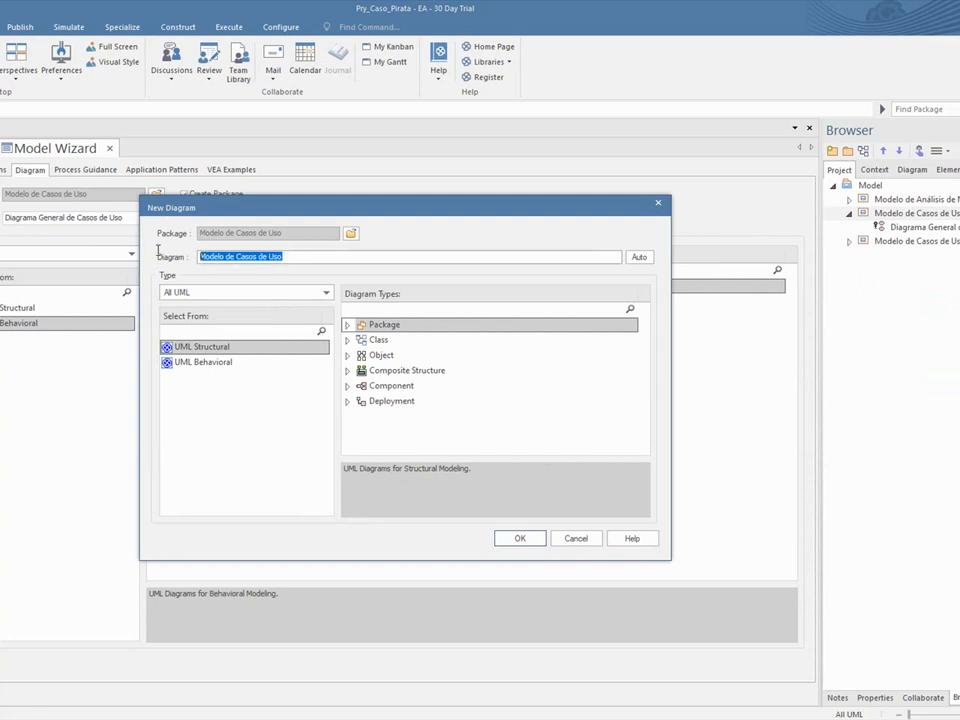
text(Organción del MCU)
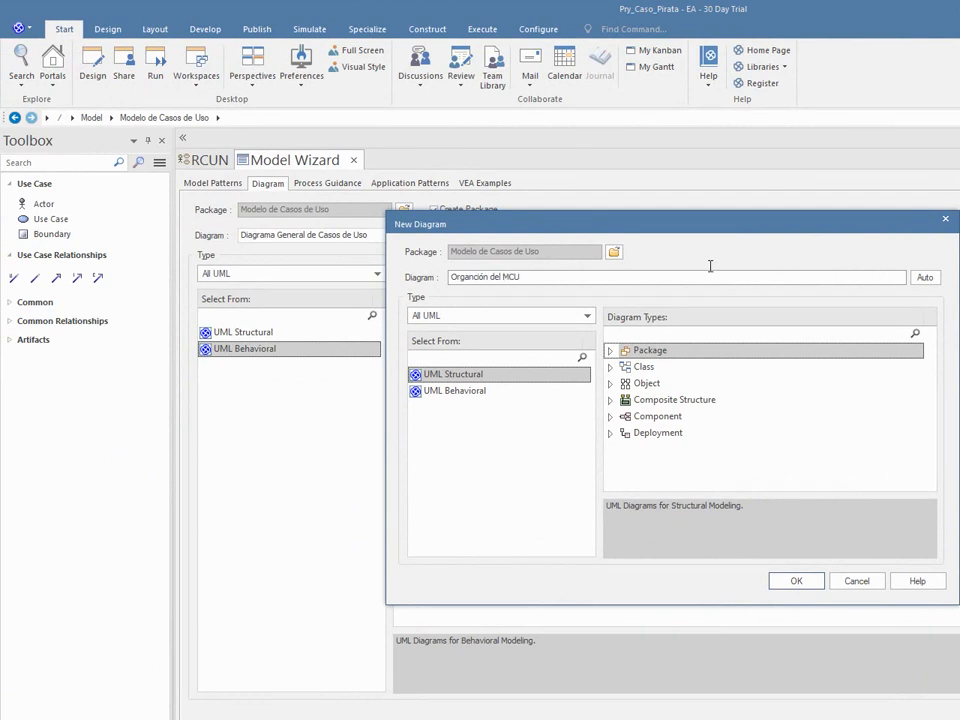
click(793, 581)
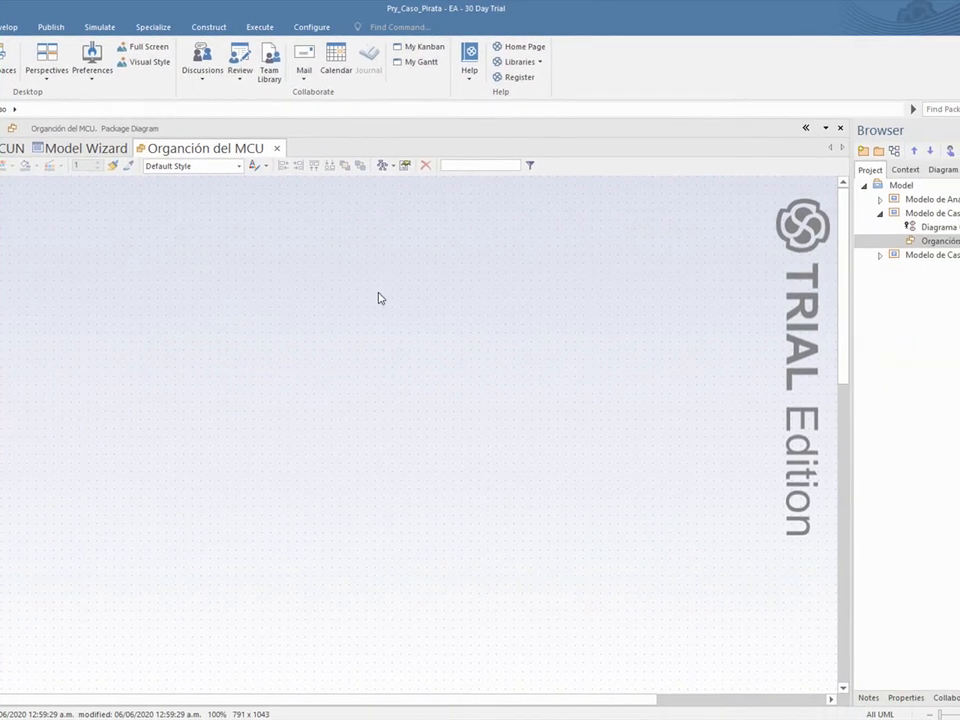
Add a package named "Actores" to the Organción del MCU diagram, with a UML Behavioral Use Case diagram of the same name.
click(124, 251)
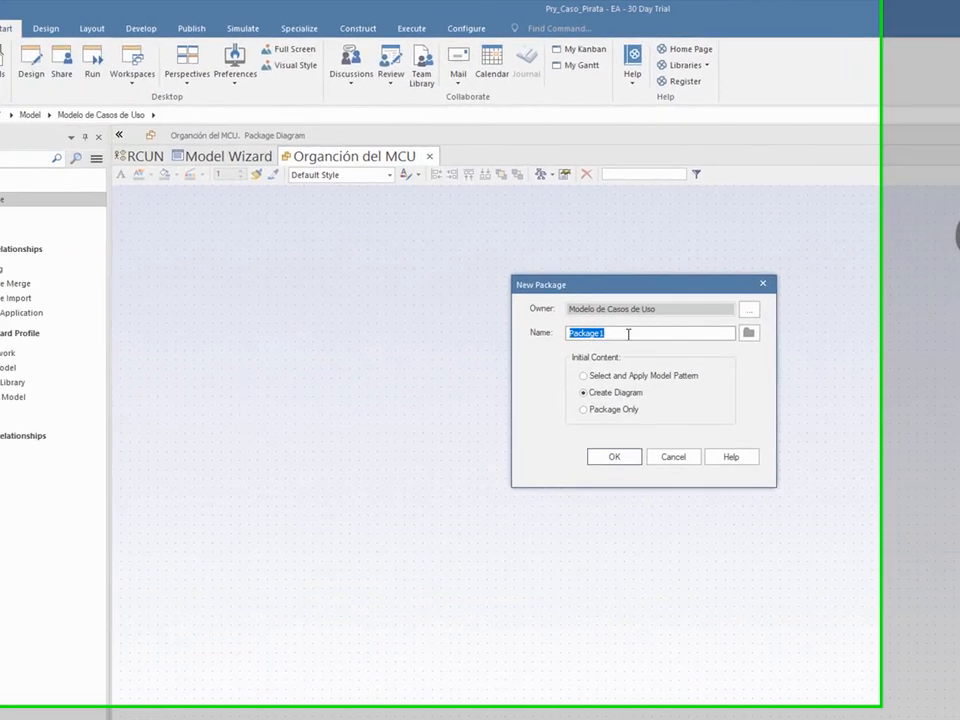
drag(463, 316, 334, 314)
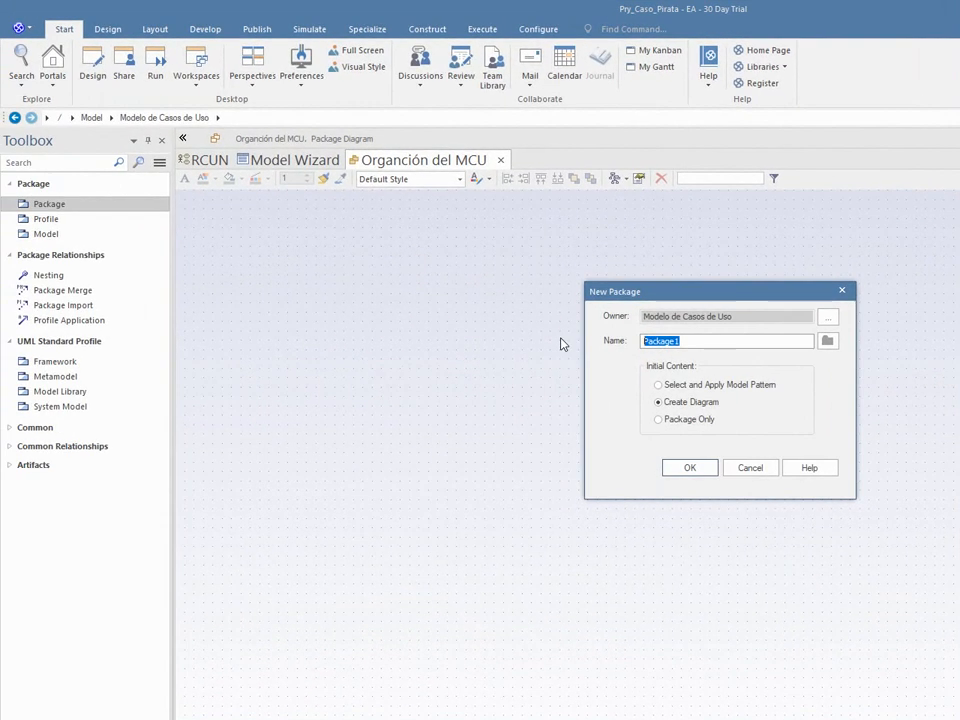
text(a)
key(Return)
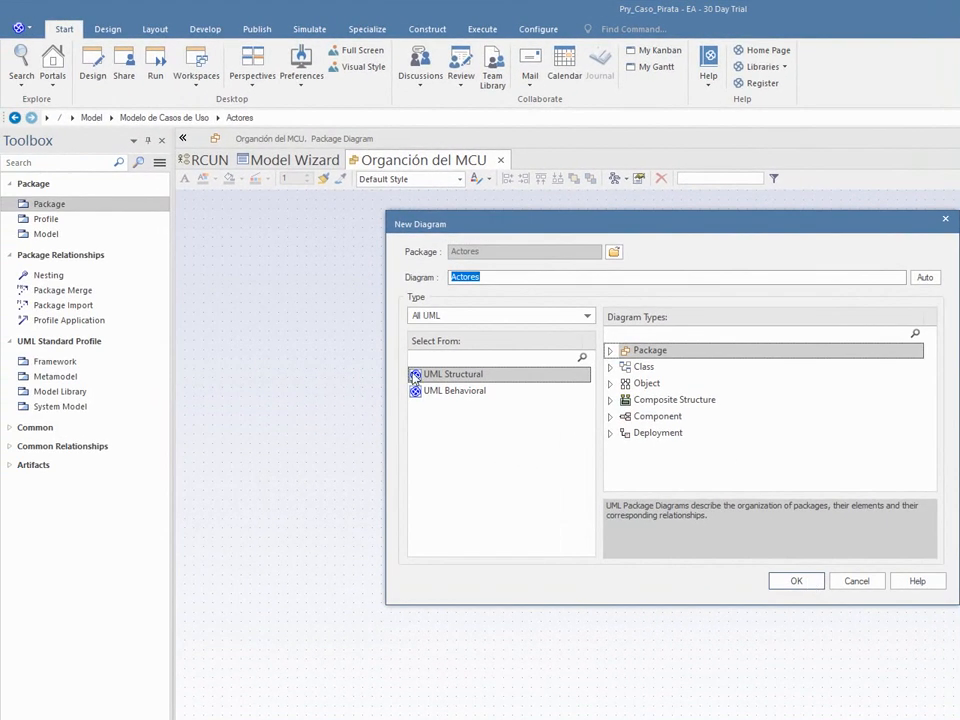
click(450, 395)
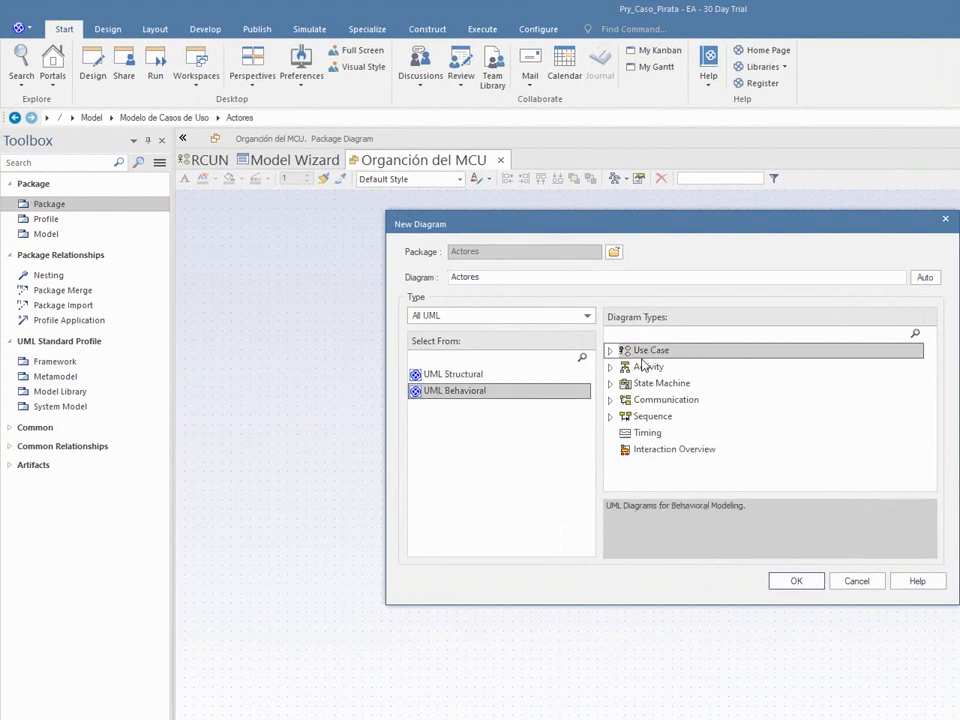
click(796, 582)
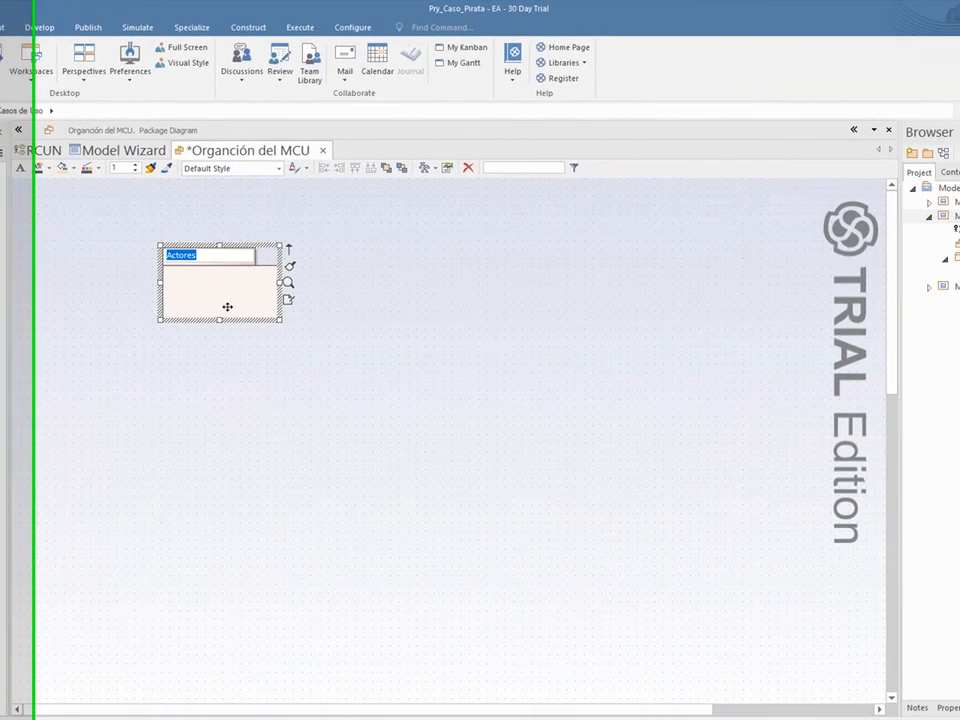
click(578, 326)
Add a package "Casos de Uso" beside Actores, with a Use Case diagram of the same name, and save the package diagram.
click(357, 250)
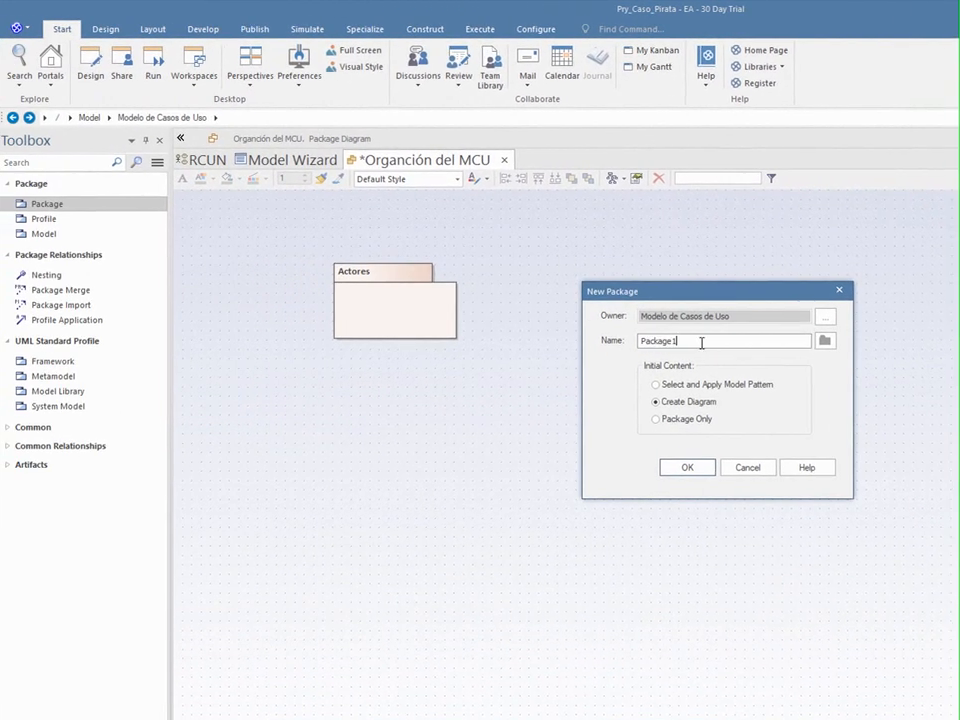
text(Casos de Uso)
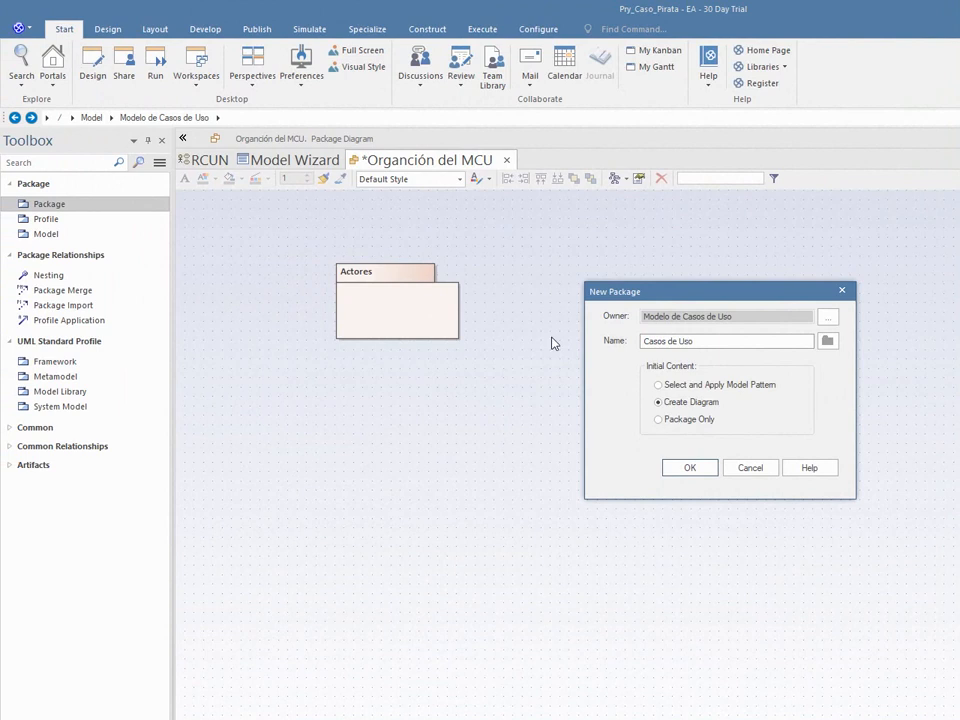
click(687, 470)
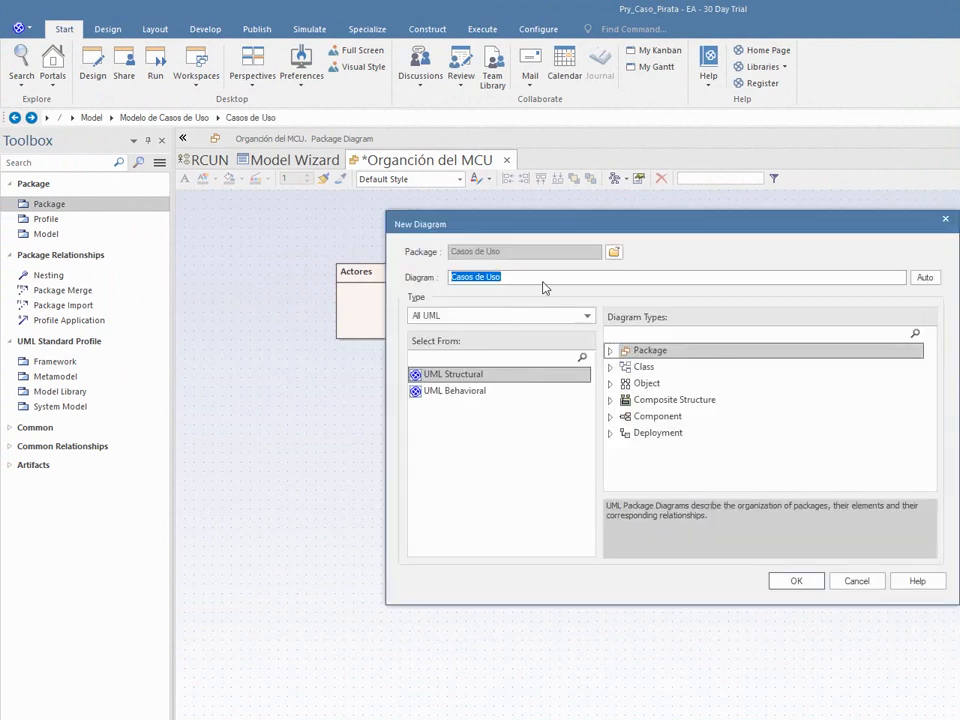
click(420, 391)
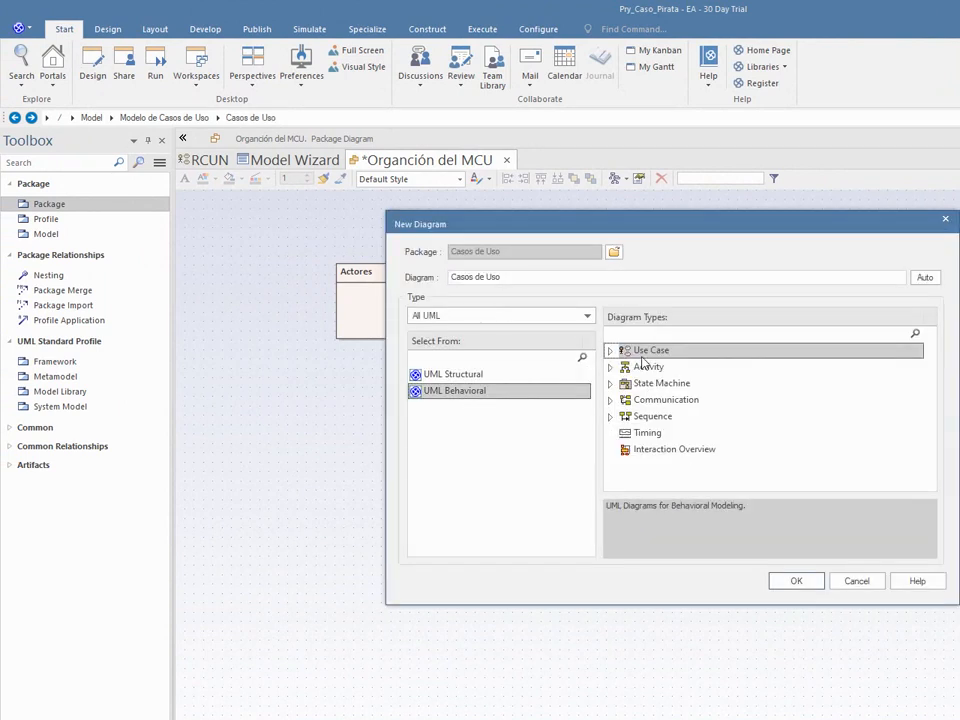
drag(508, 276, 343, 279)
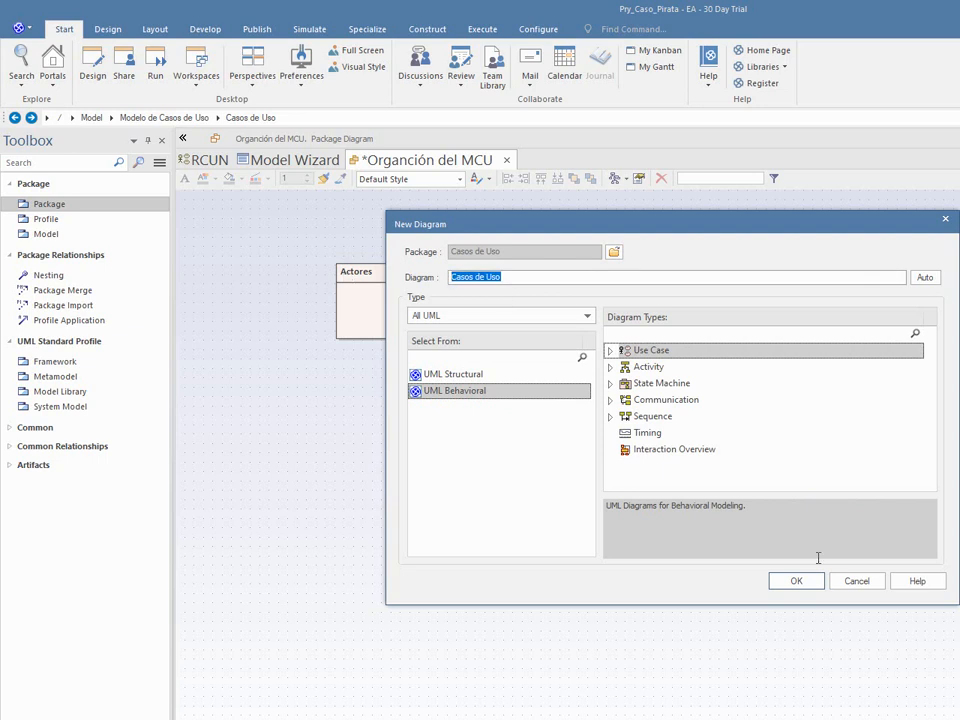
click(799, 583)
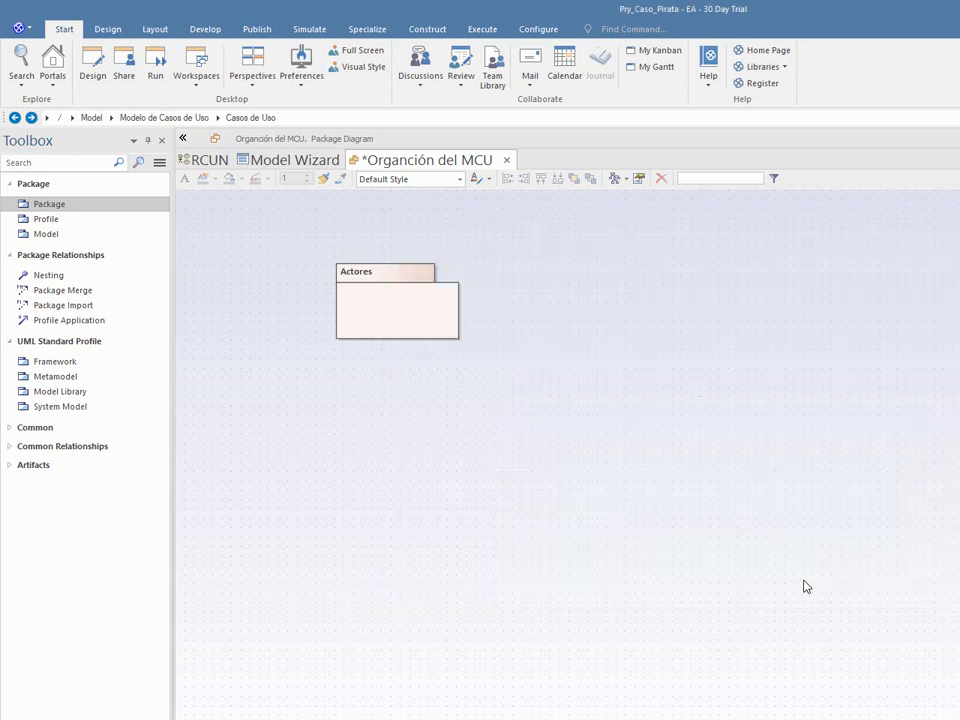
click(757, 316)
drag(647, 302, 603, 302)
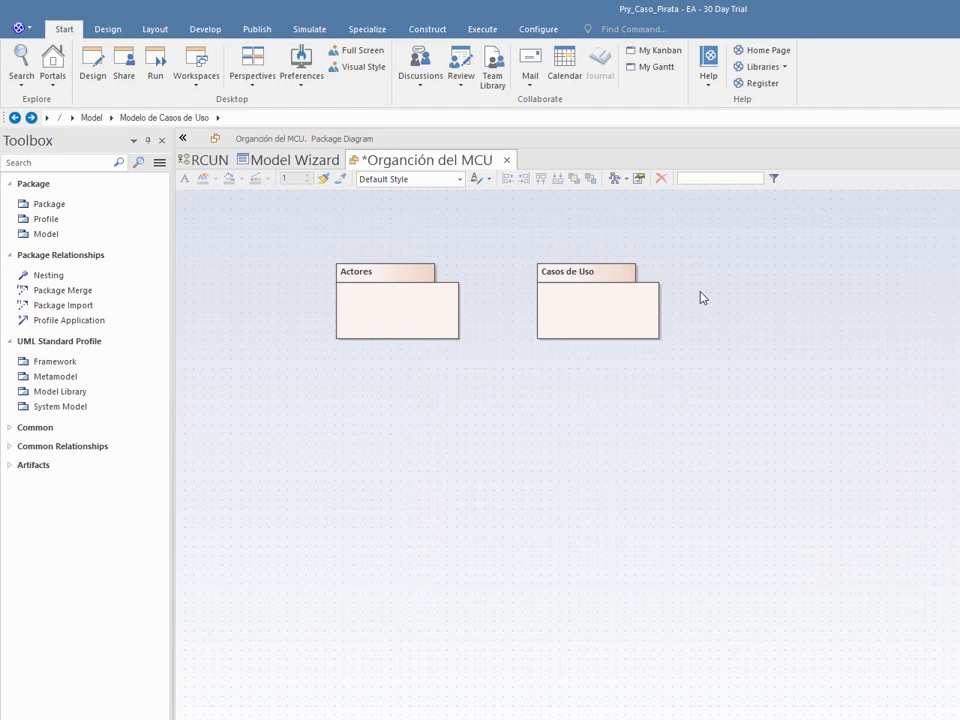
key(ctrl+s)
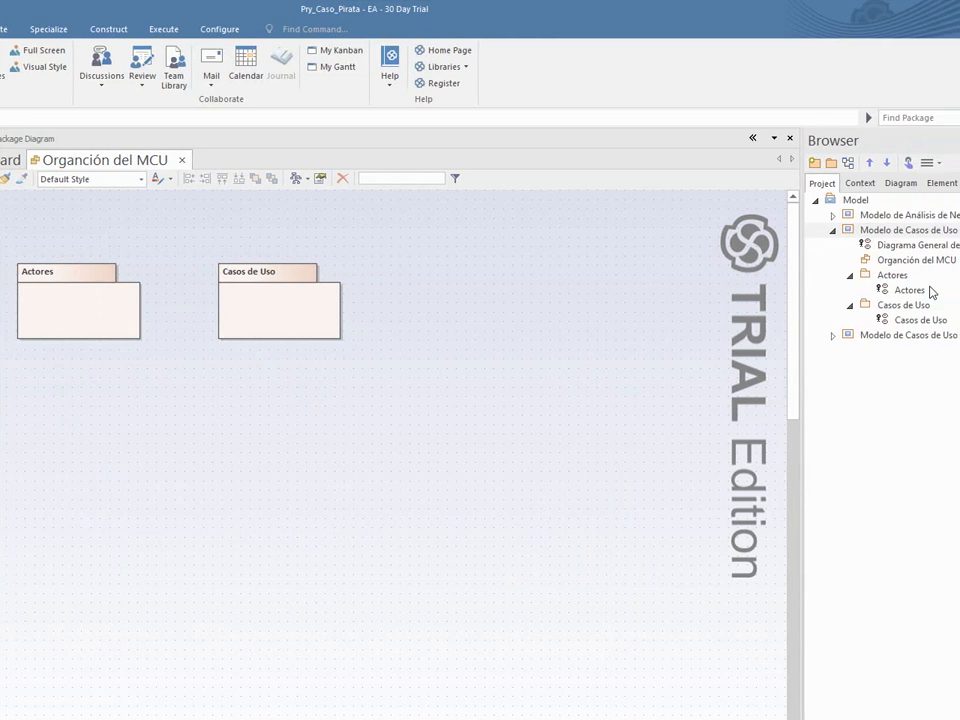
Open the Actores use case diagram and add an actor named "Socio".
double_click(913, 290)
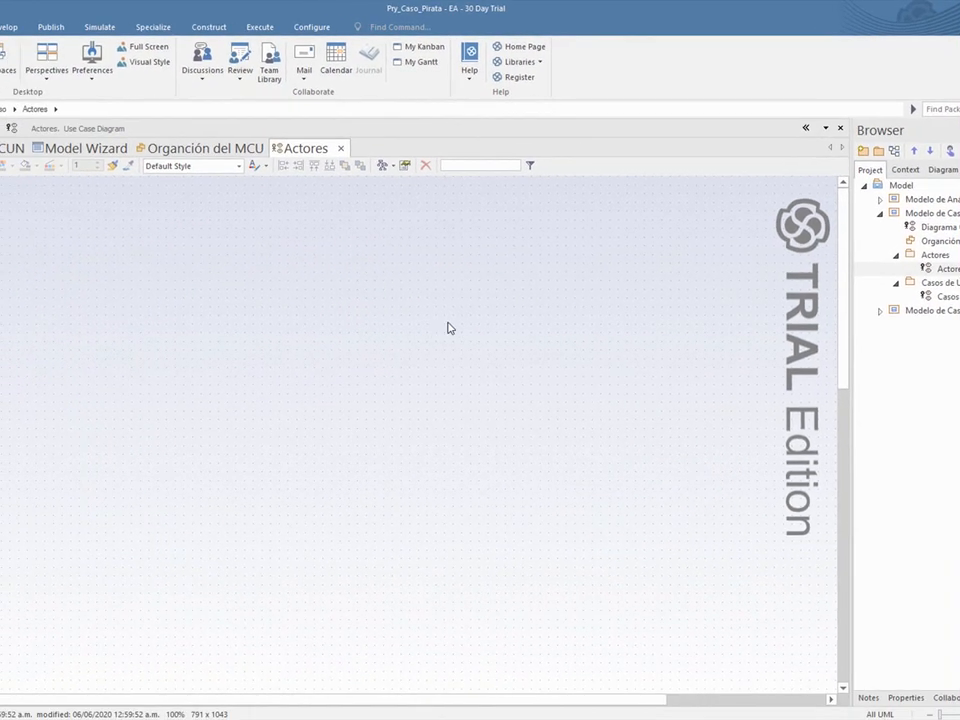
click(62, 220)
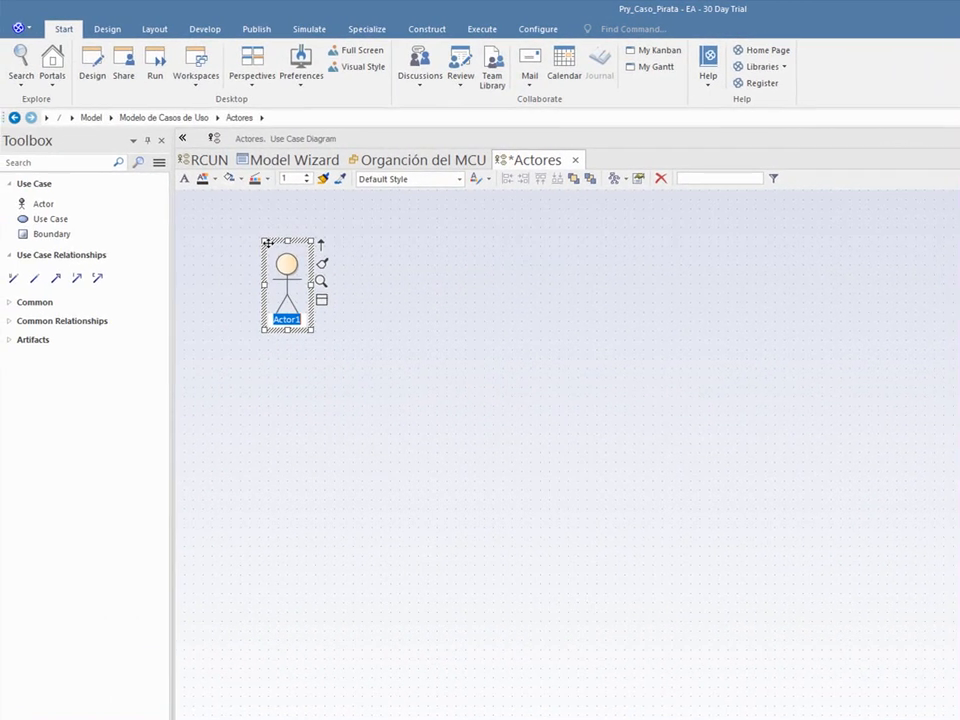
text(Socio)
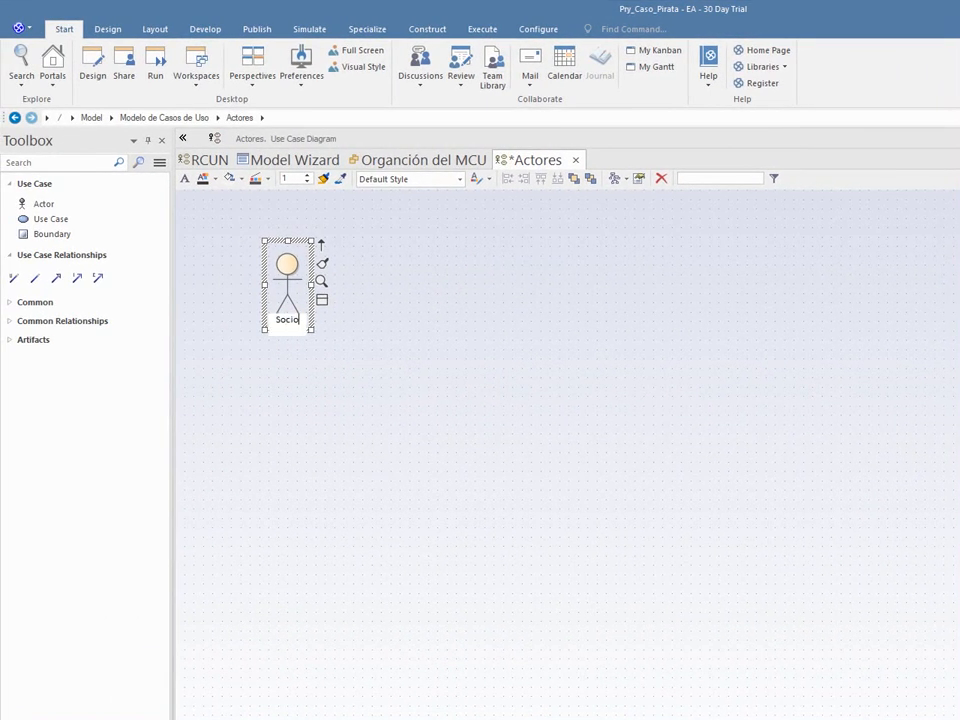
click(320, 280)
Add an actor named "Recepcionista" and align it beside Socio.
click(43, 204)
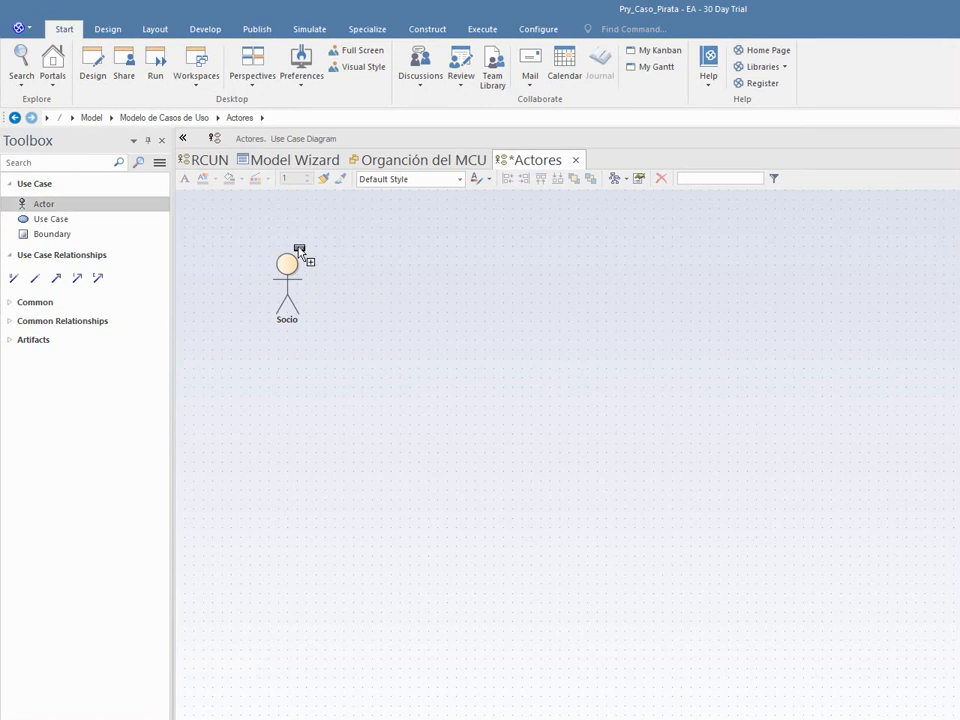
click(364, 264)
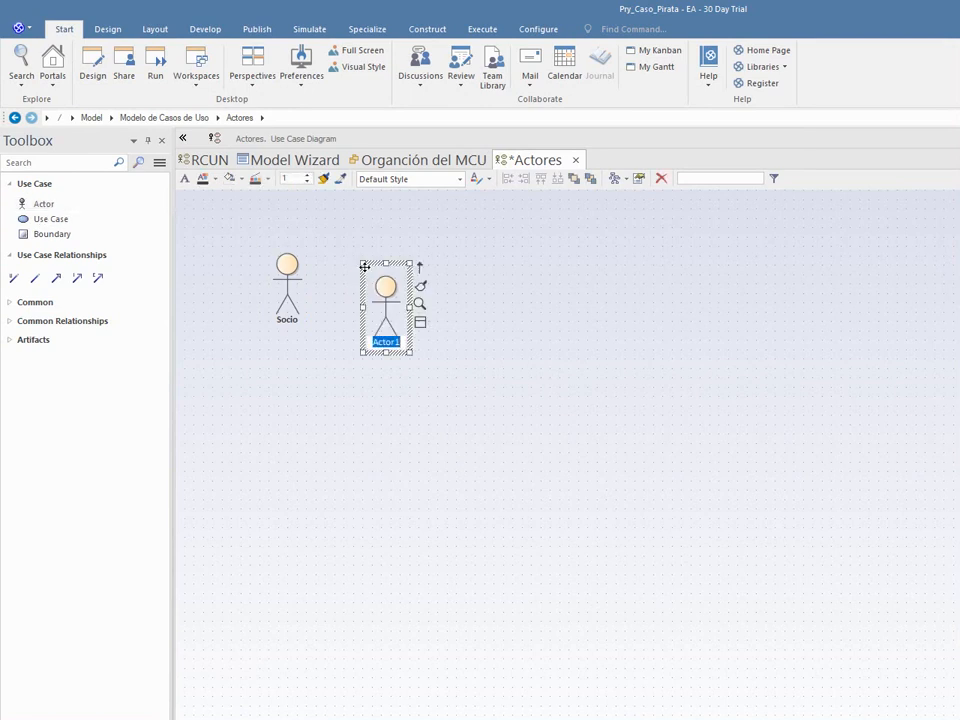
text(Recepcionio)
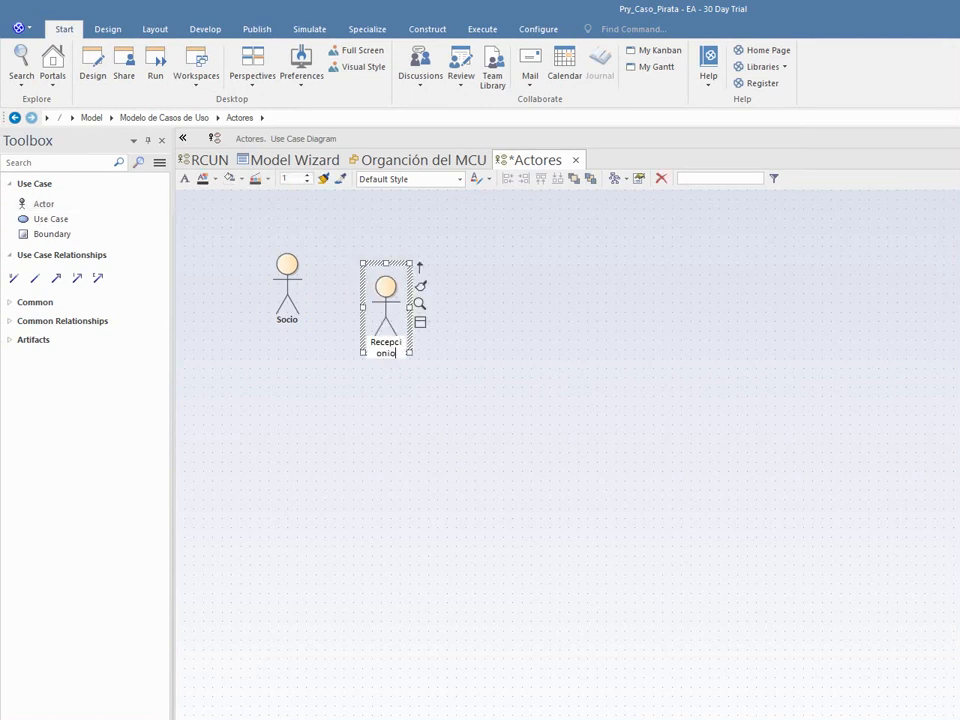
key(BackSpace)
text(sta)
key(Return)
click(471, 313)
drag(386, 300, 367, 300)
click(272, 283)
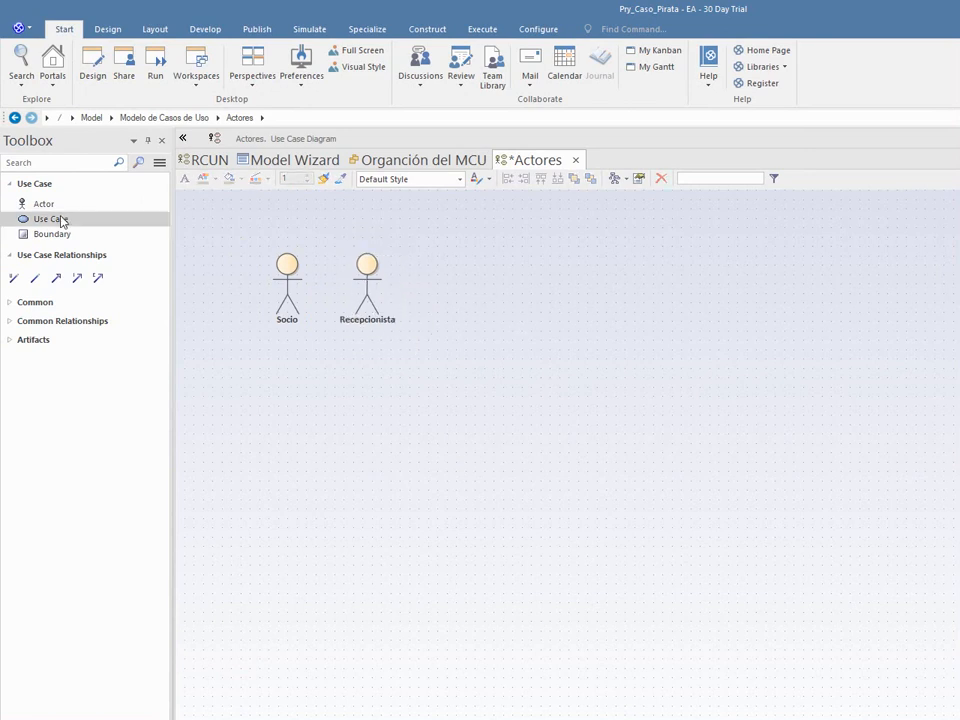
Add an actor named "Encargado de Finanzas" and align it in the row beside Recepcionista.
click(43, 205)
click(414, 263)
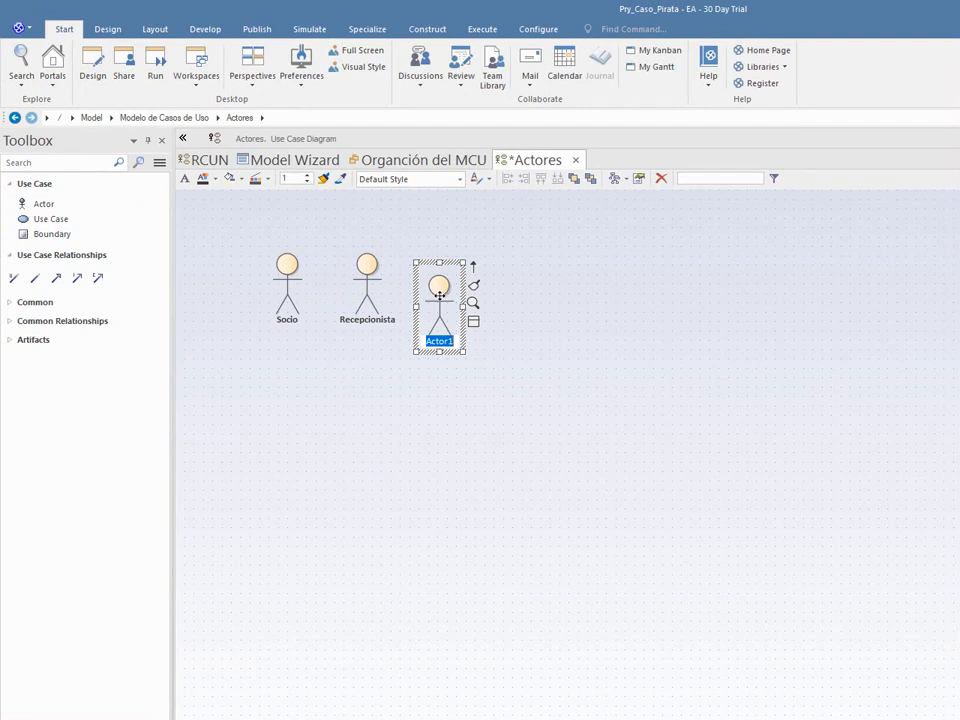
text(R)
text(ncargado)
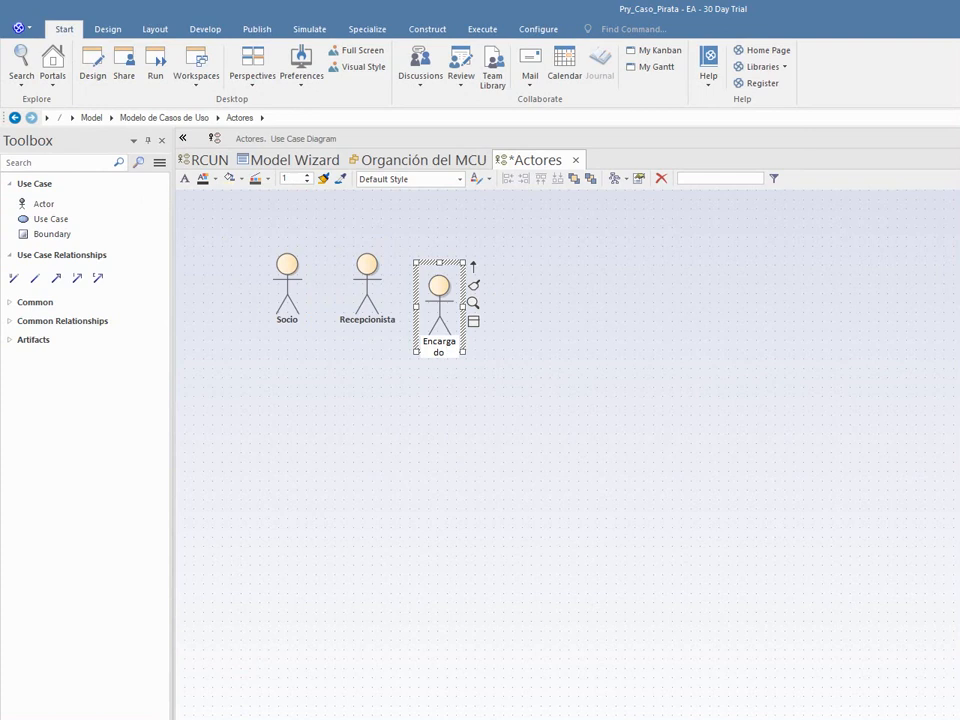
text( de Finanzas)
key(Return)
drag(448, 295, 448, 273)
click(515, 280)
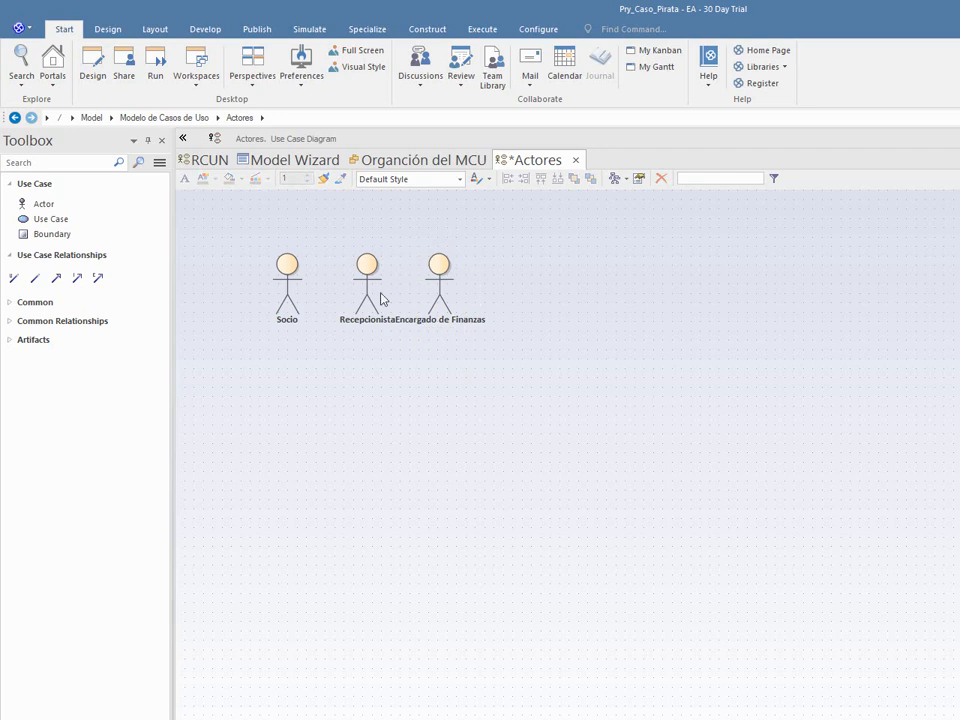
click(41, 217)
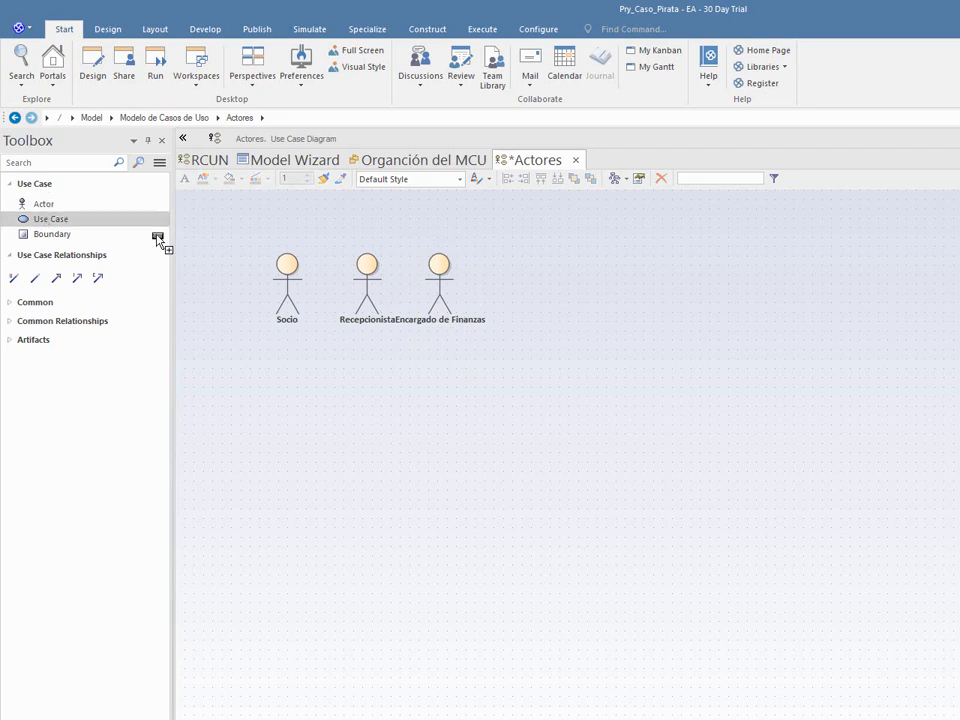
click(479, 251)
click(606, 281)
click(562, 278)
right_click(562, 278)
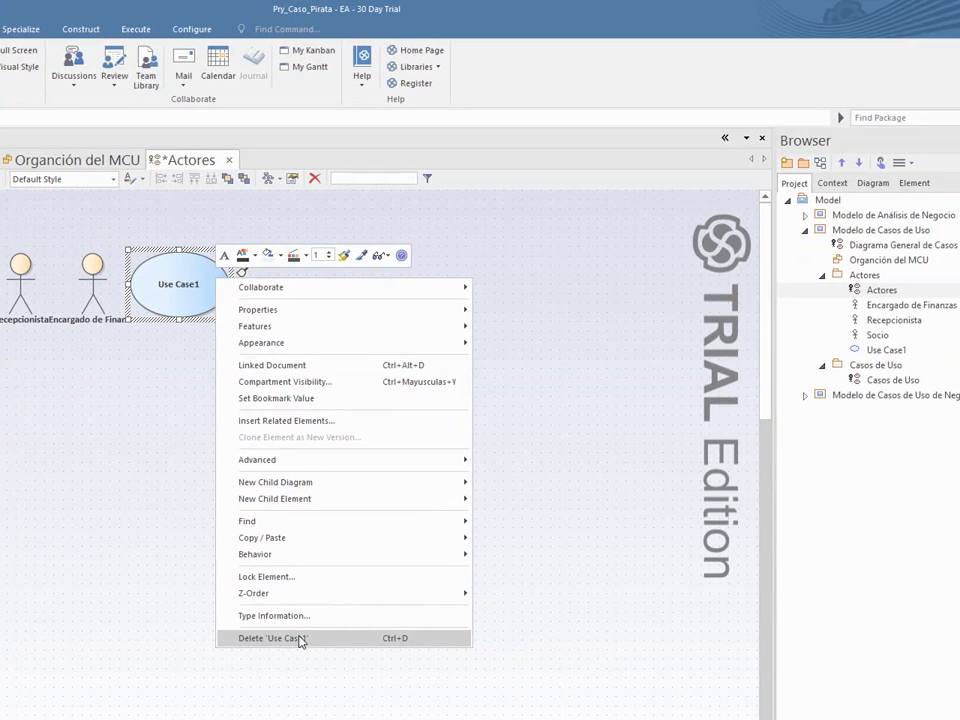
click(450, 638)
right_click(902, 352)
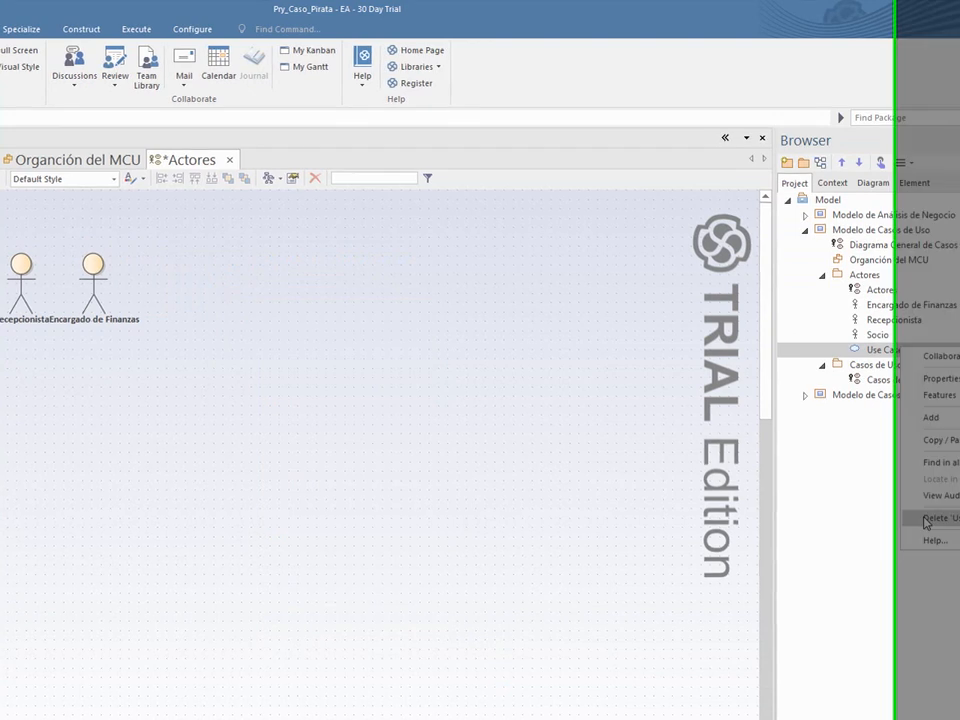
click(917, 515)
click(382, 436)
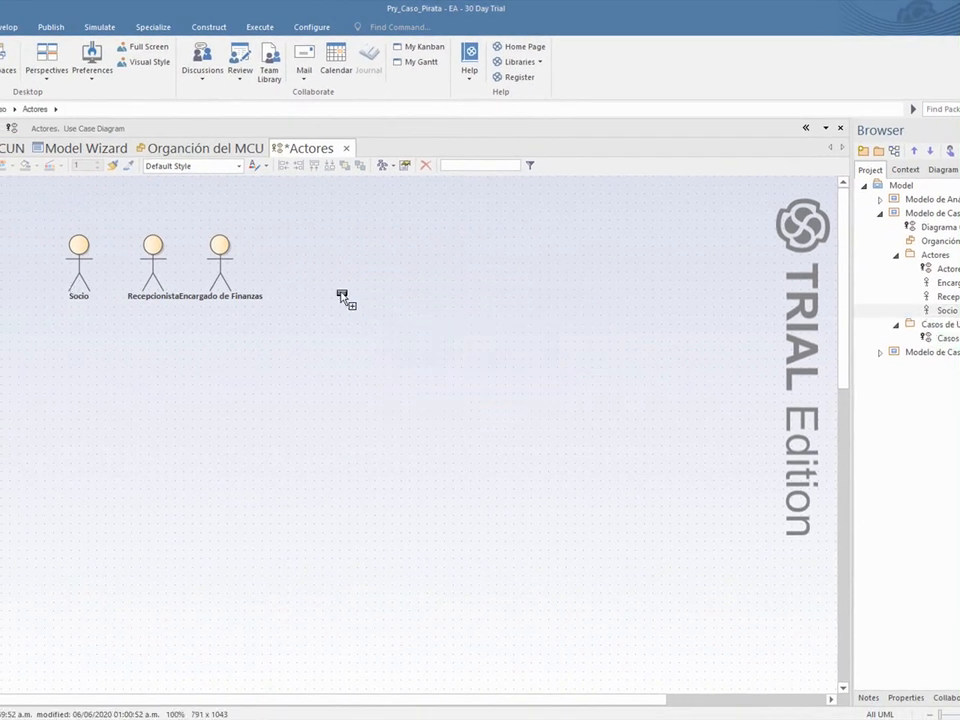
Add an actor named "Responsable de compras" to the Actores diagram beside Encargado de Finanzas.
click(281, 233)
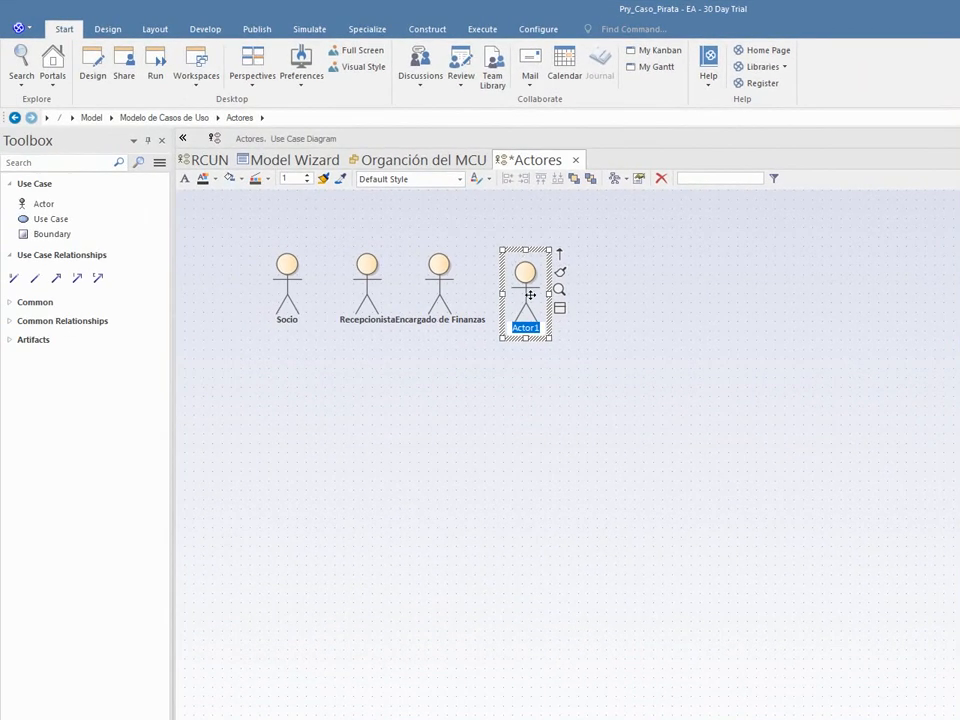
text(Respons)
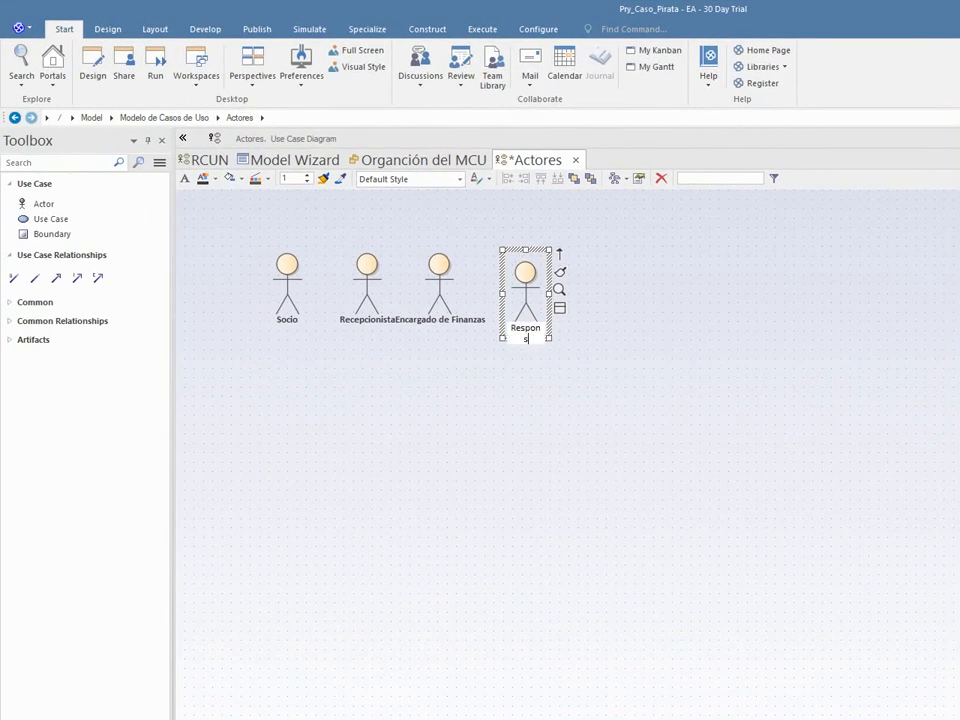
text(able de compras)
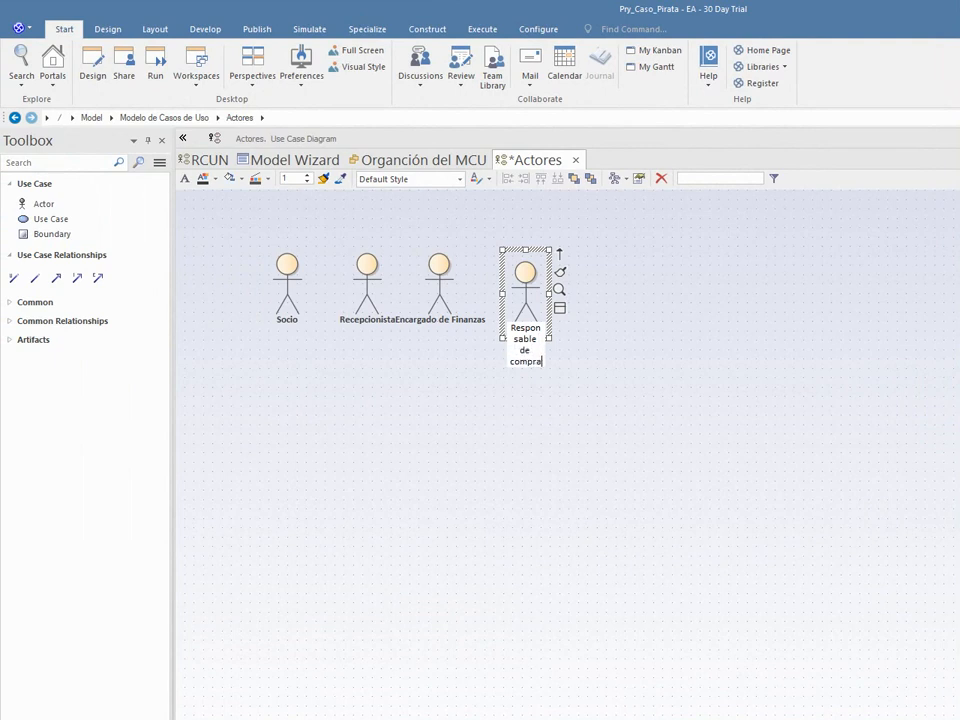
key(Return)
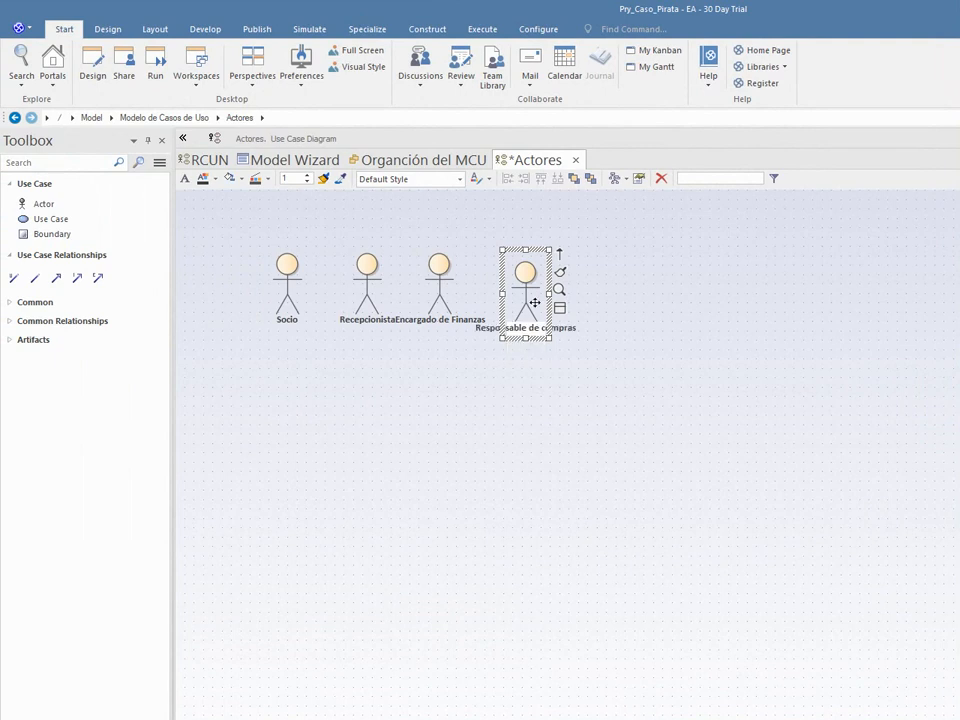
Add an actor named "Responsable de la cadena" beside Responsable de compras.
click(44, 204)
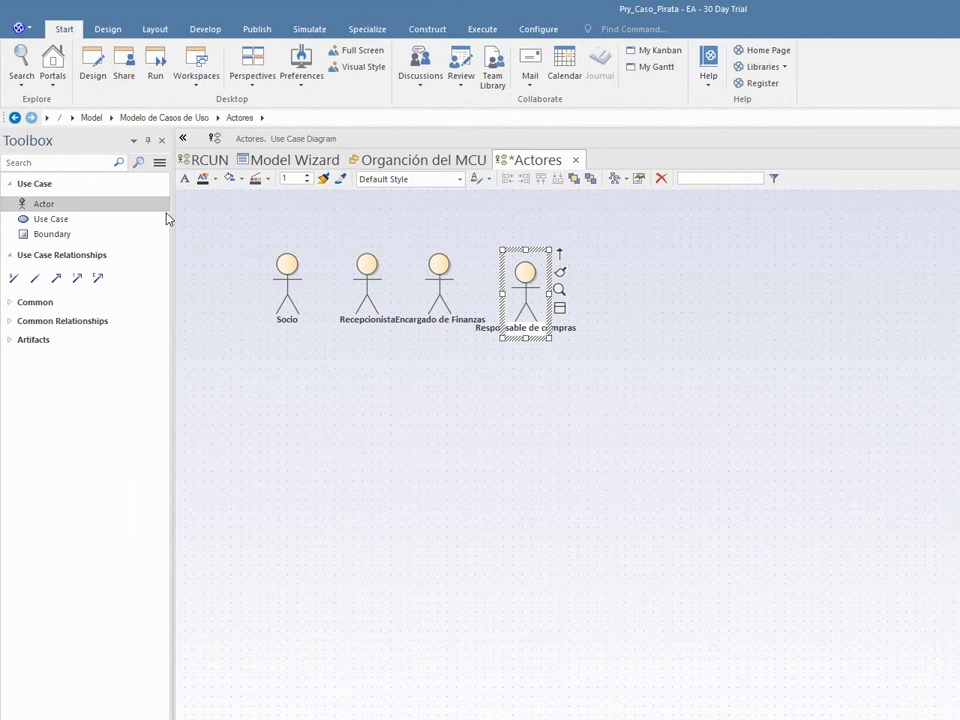
click(634, 266)
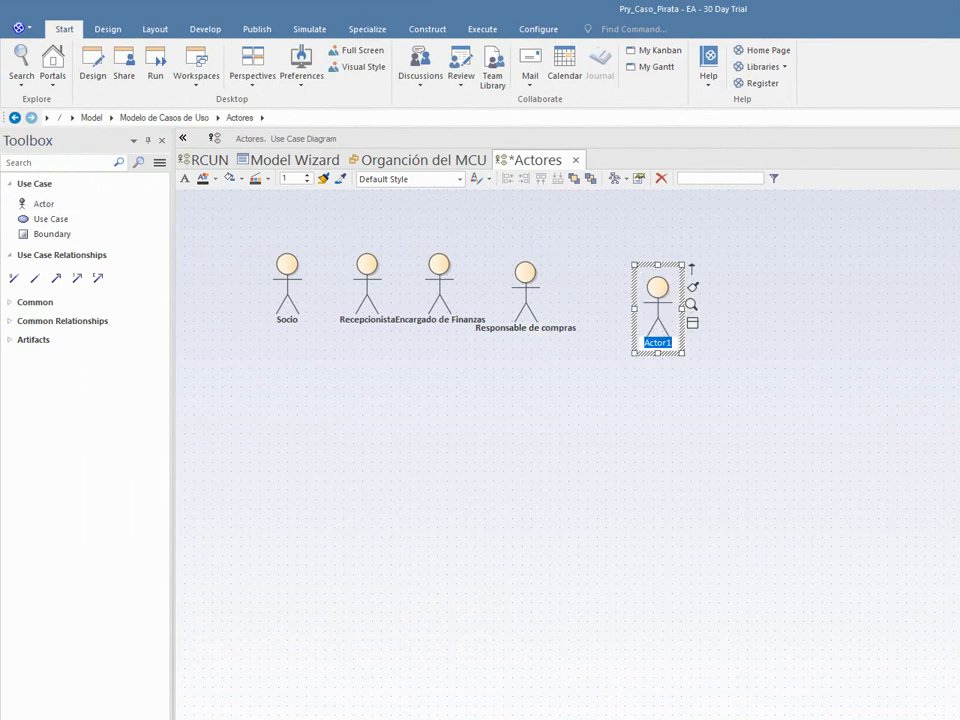
text(Responsable de la cadena)
key(Return)
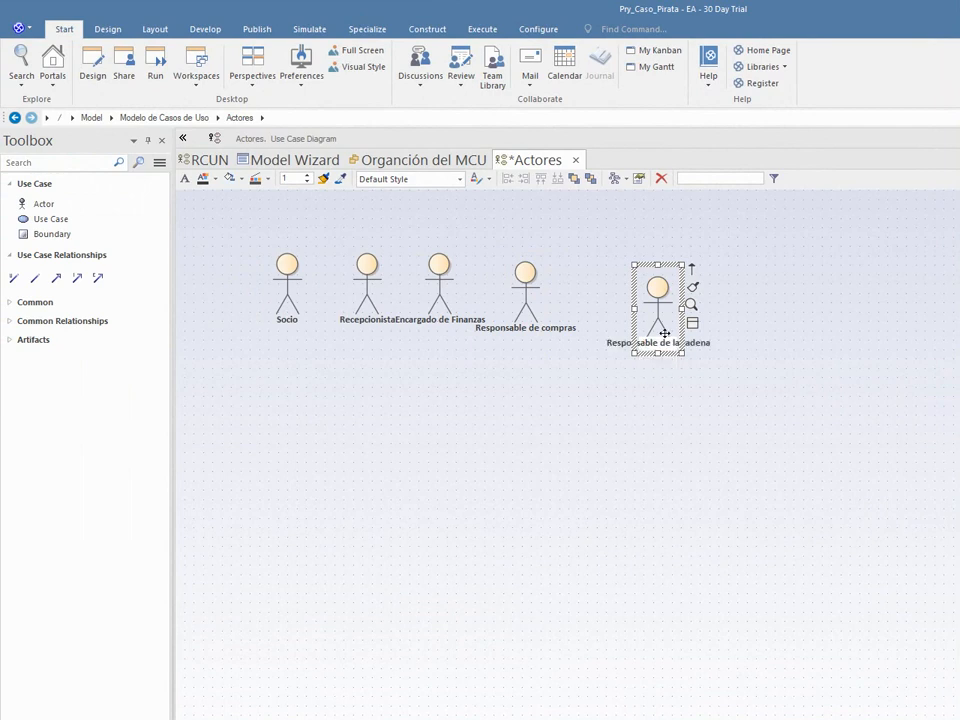
click(480, 411)
Align the five actors in one row with enough spacing to separate their names, and save the Actores diagram.
drag(520, 280, 546, 272)
drag(434, 278, 446, 277)
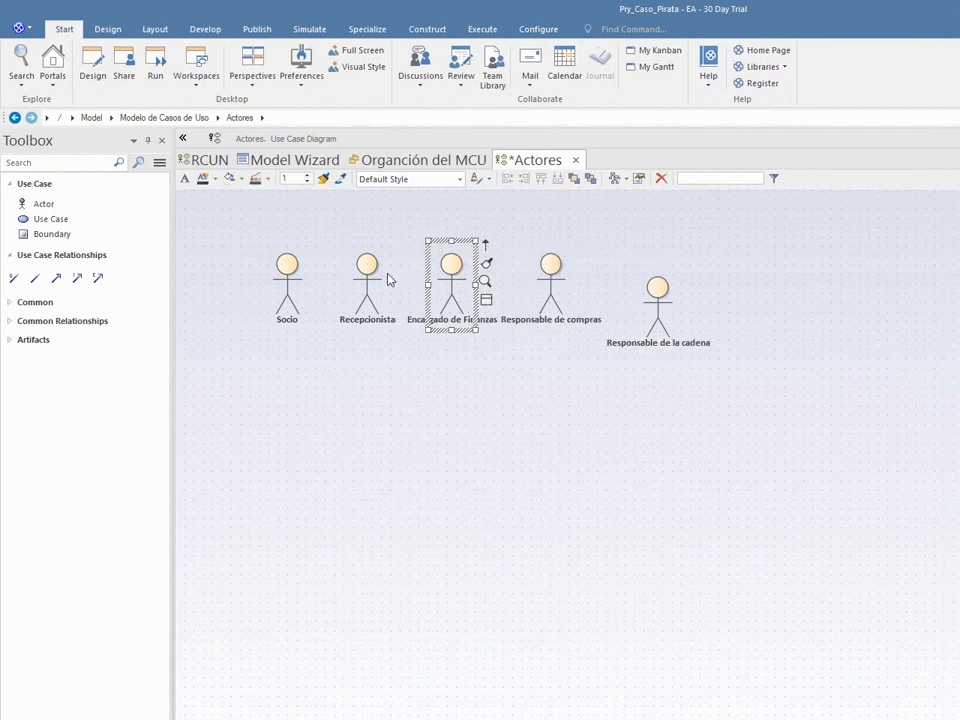
drag(560, 280, 574, 280)
drag(662, 303, 683, 264)
click(324, 289)
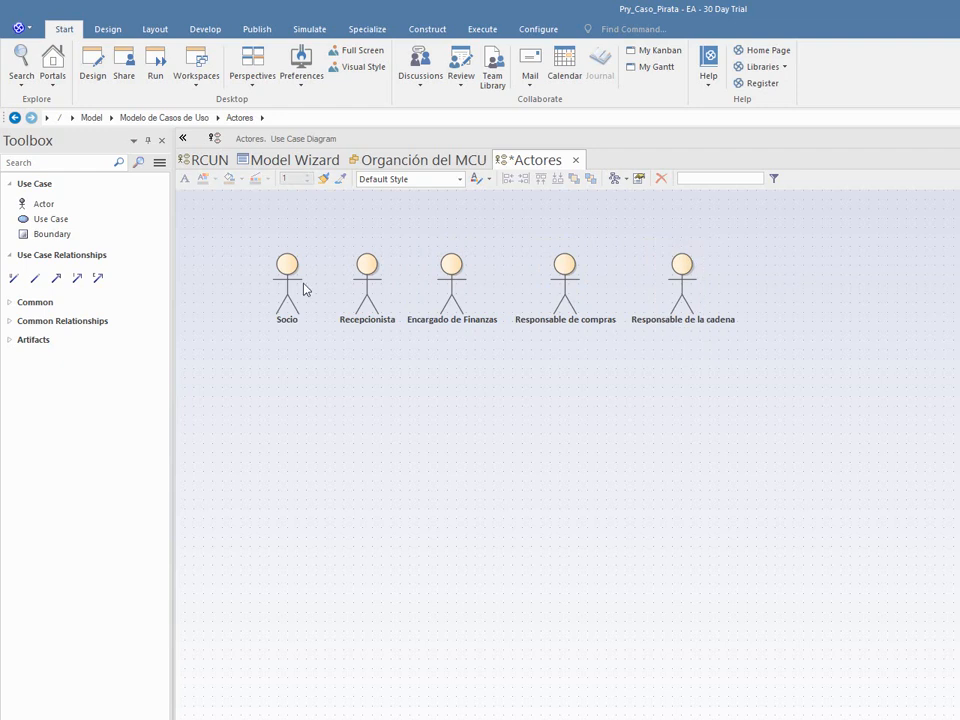
drag(290, 278, 266, 274)
drag(343, 275, 326, 276)
click(530, 366)
key(ctrl+s)
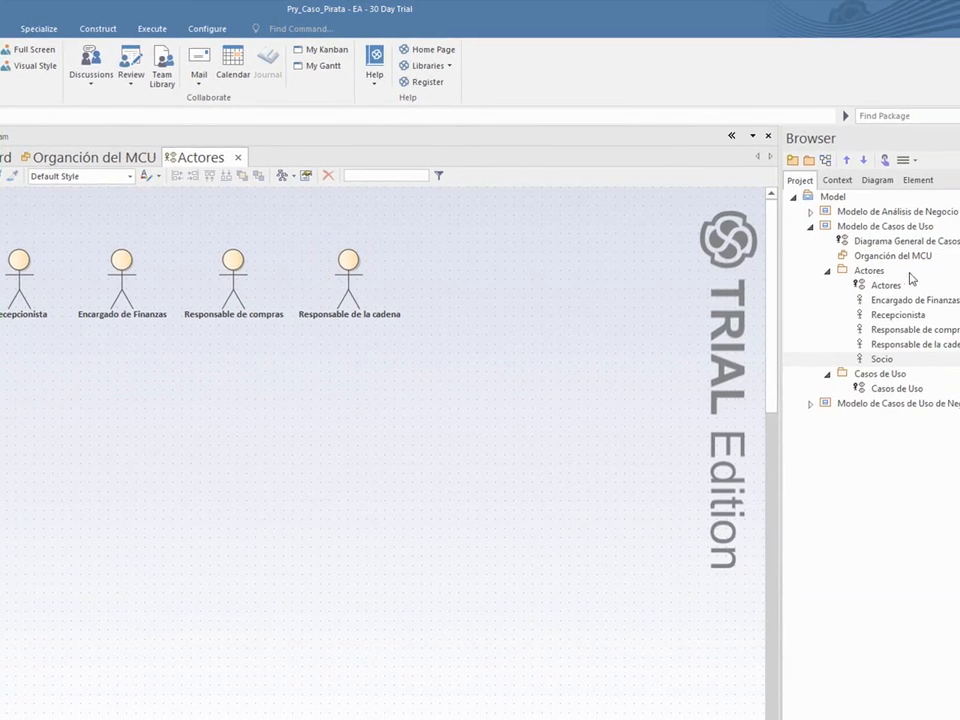
Open the Casos de Uso diagram from its package and consult the use case list in the Word document.
double_click(895, 388)
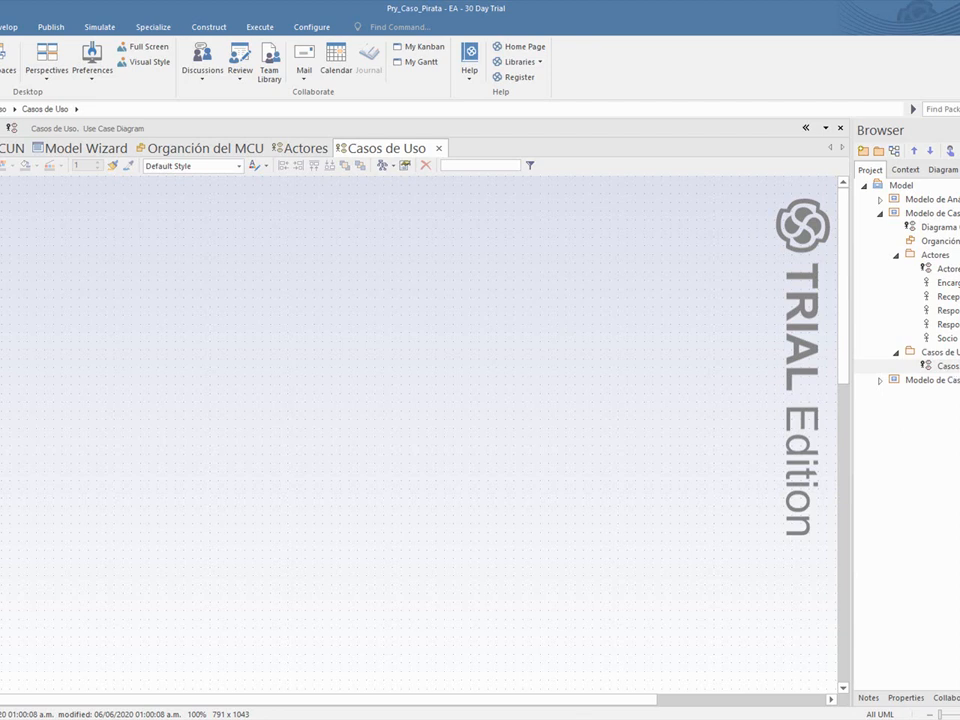
key(alt+Tab)
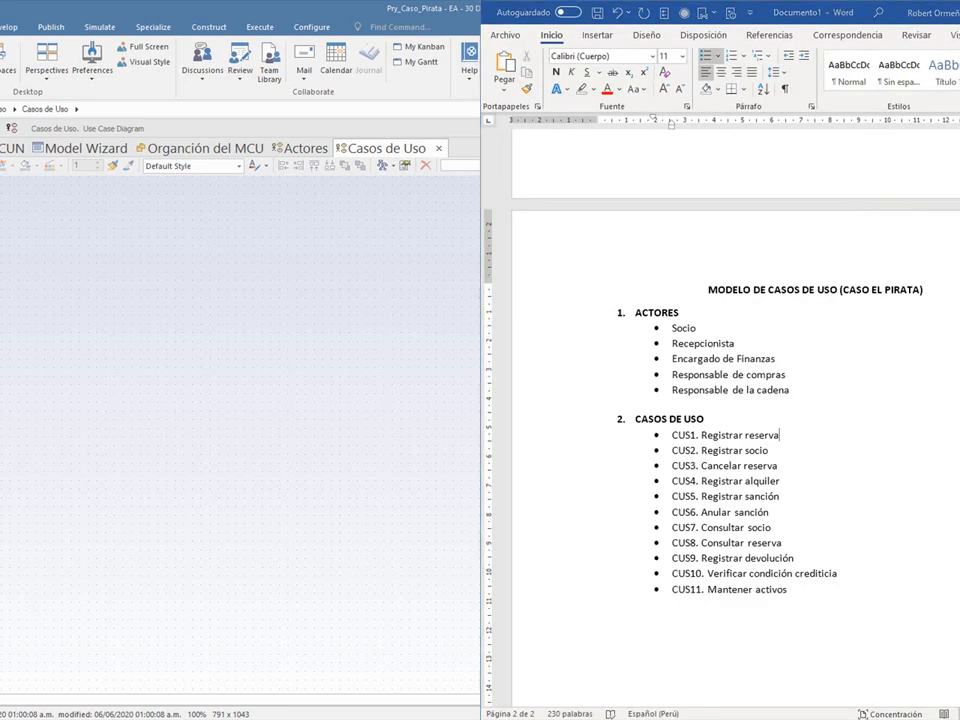
key(alt+Tab)
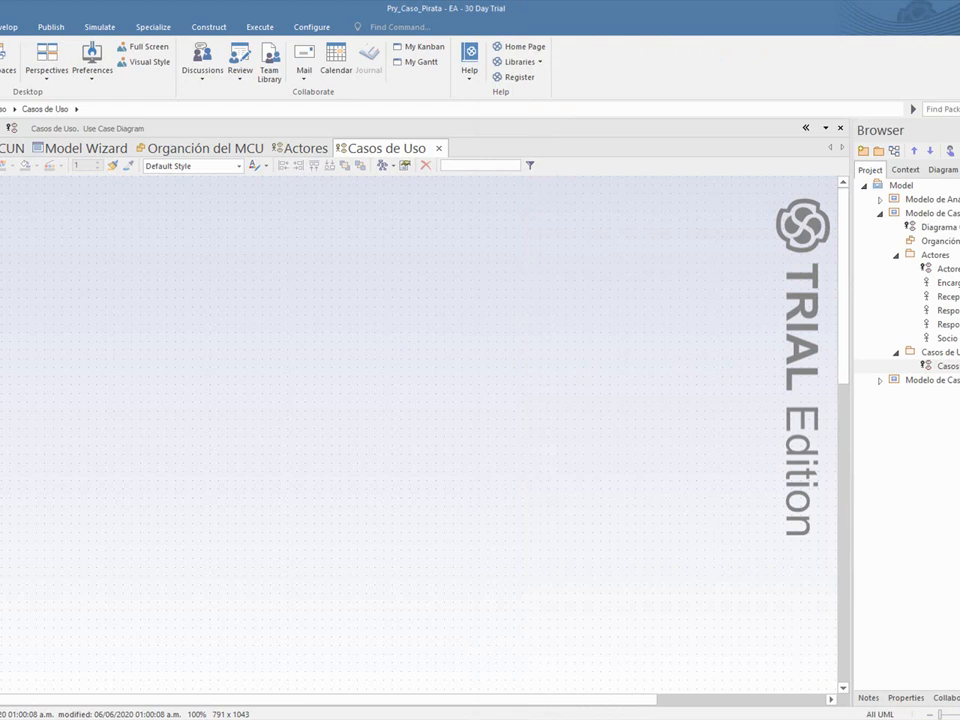
Place ten use cases with default names in three rows on the Casos de Uso diagram.
click(94, 231)
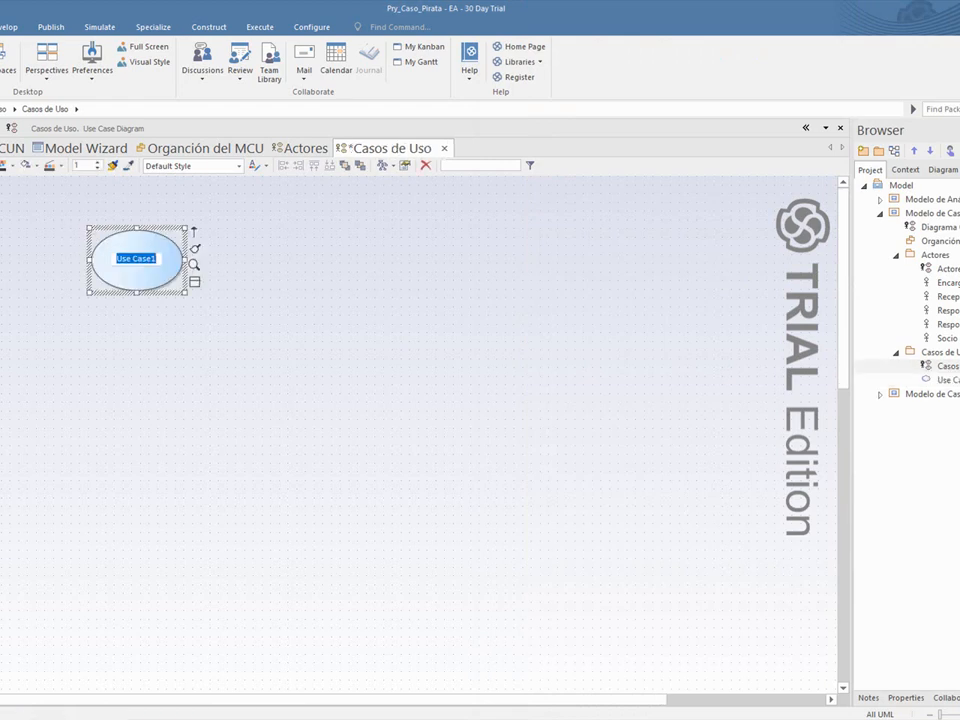
click(246, 238)
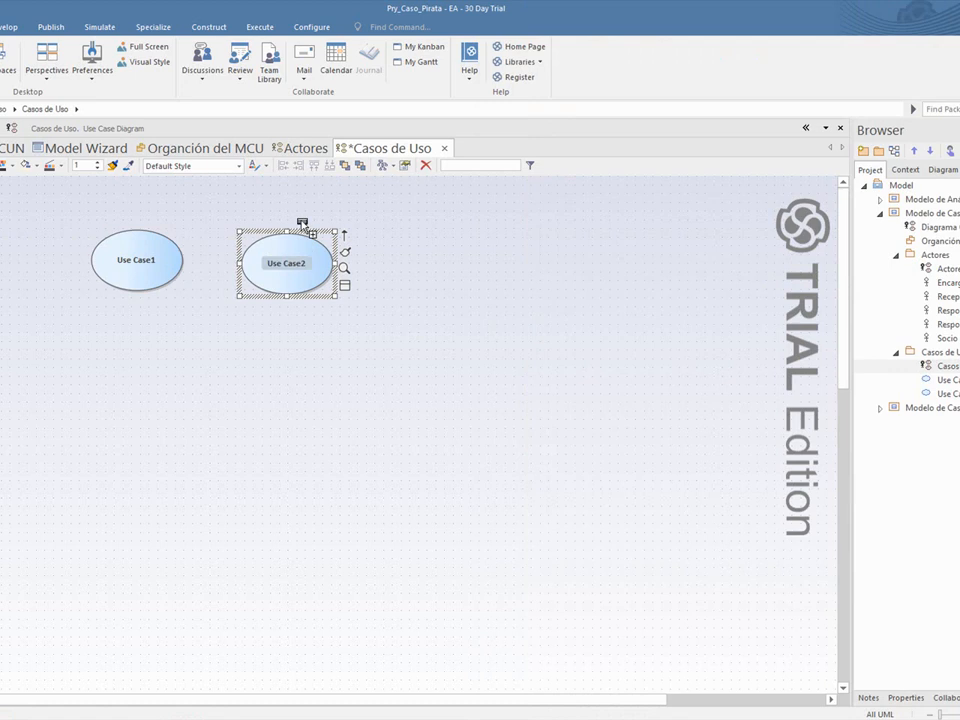
click(372, 220)
click(505, 231)
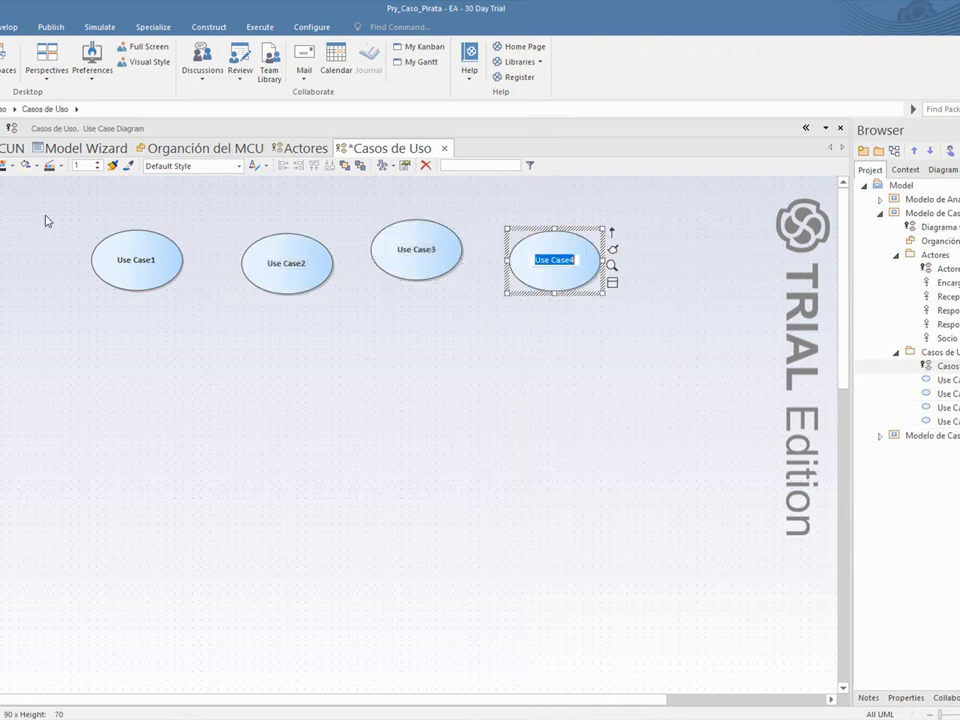
click(138, 326)
click(270, 337)
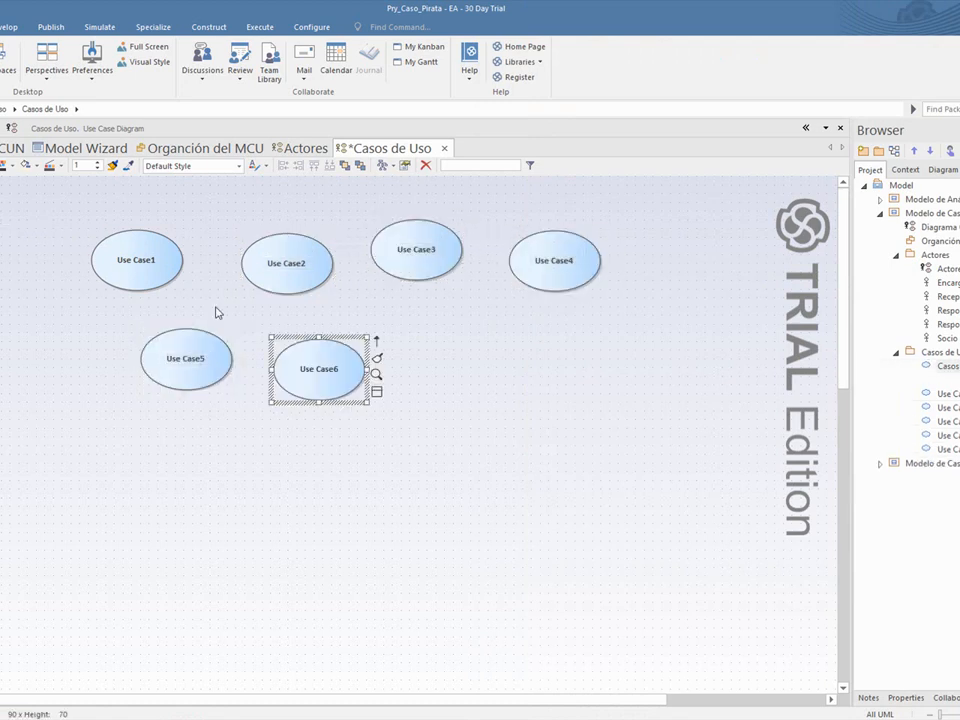
click(401, 330)
key(Return)
click(548, 328)
key(Return)
click(242, 440)
key(Return)
click(429, 451)
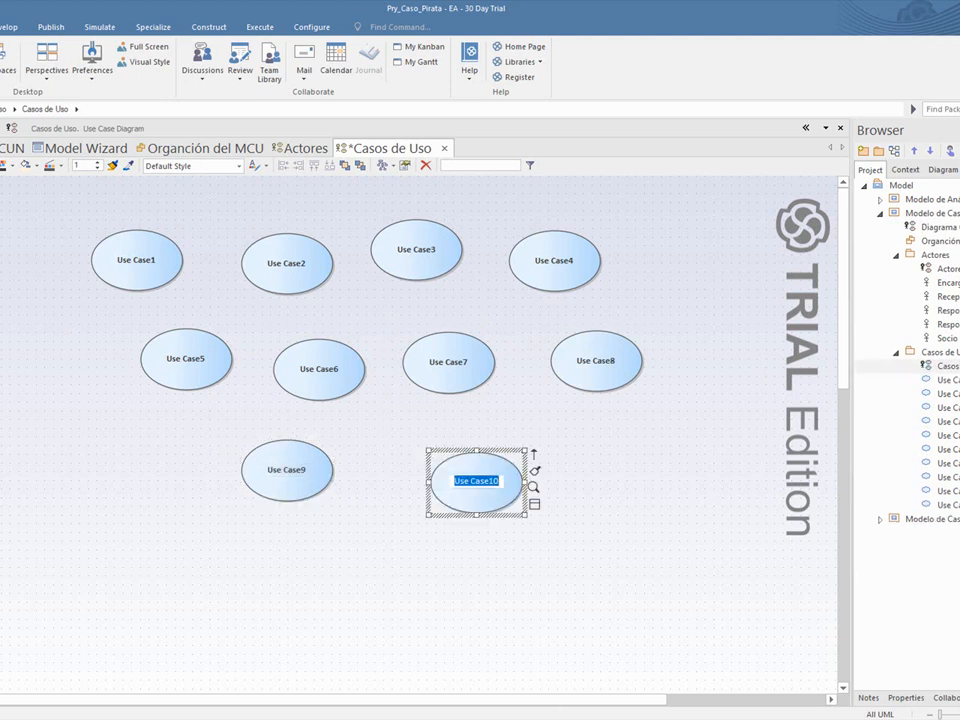
Switch to Word and copy "CUS1. Registrar reserva" from the CASOS DE USO list.
key(alt+Tab)
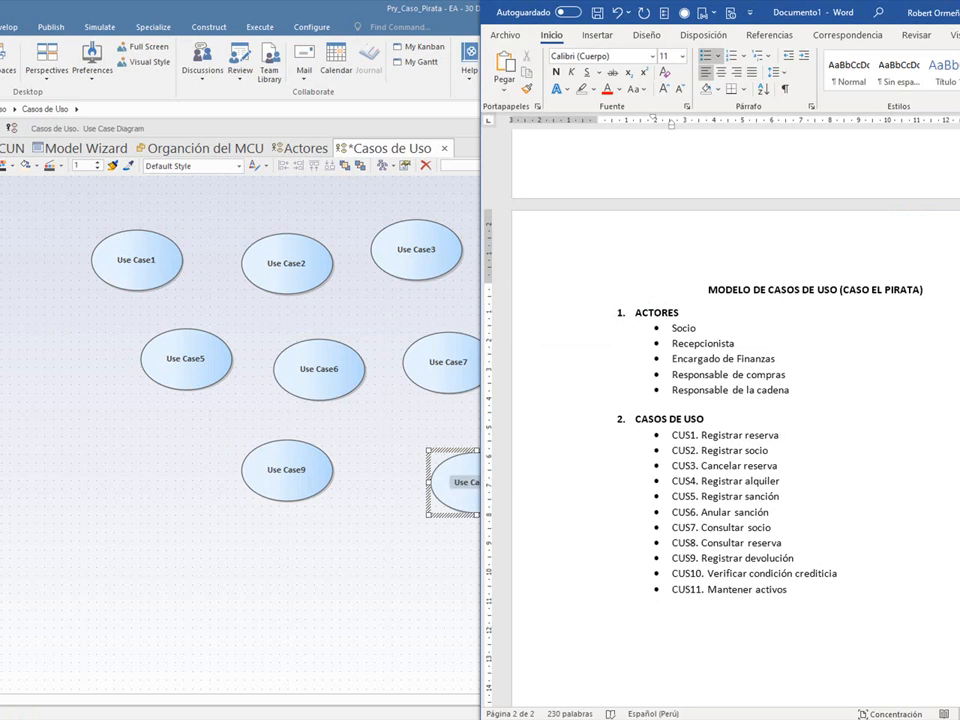
key(alt+Tab)
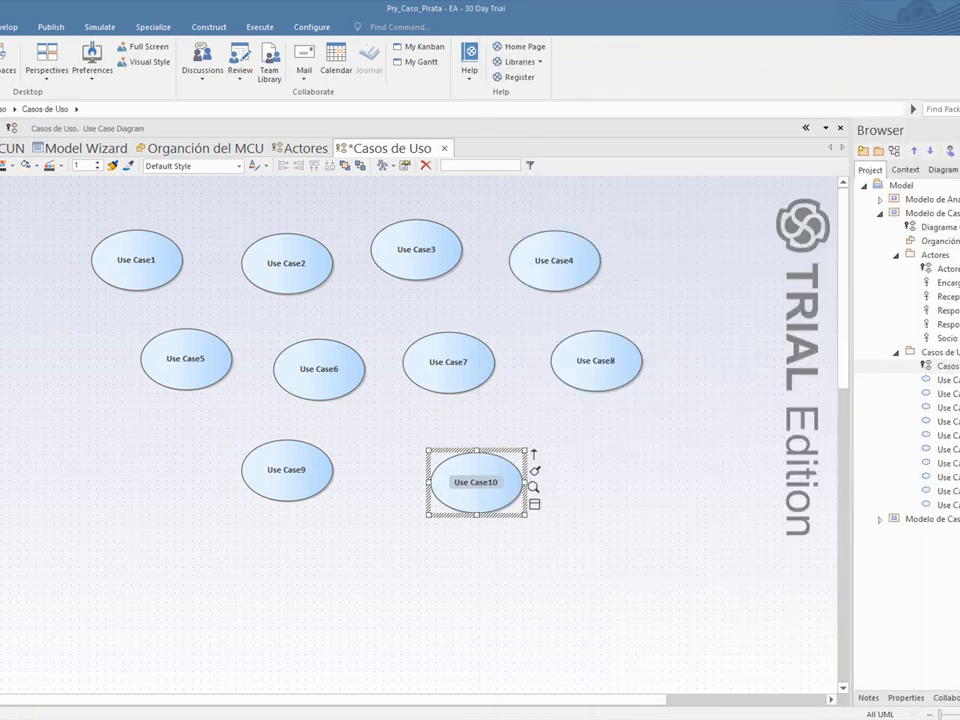
key(alt+Tab)
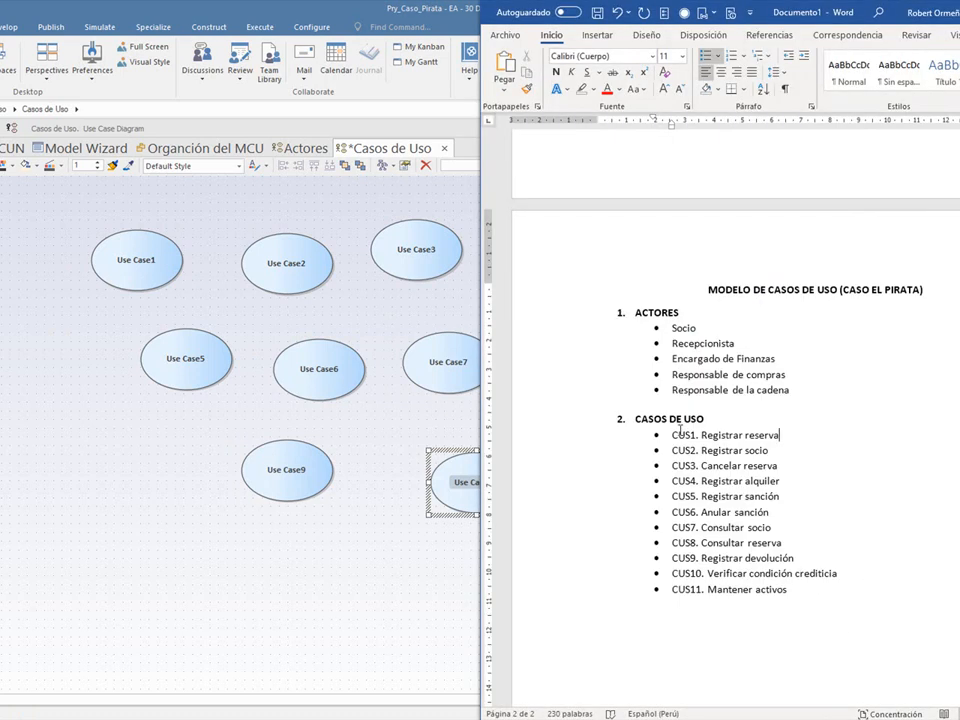
drag(675, 432, 784, 435)
key(ctrl+c)
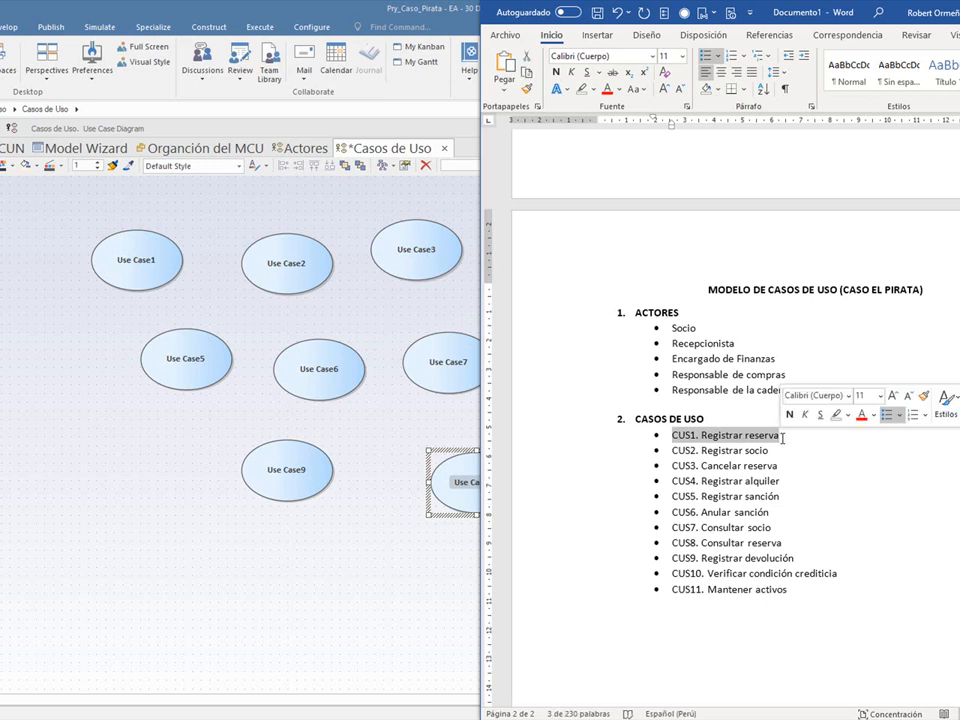
Back in Enterprise Architect, rename Use Case1 with the copied text "CUS1. Registrar reserva", removing the pasted bullet.
key(alt+Tab)
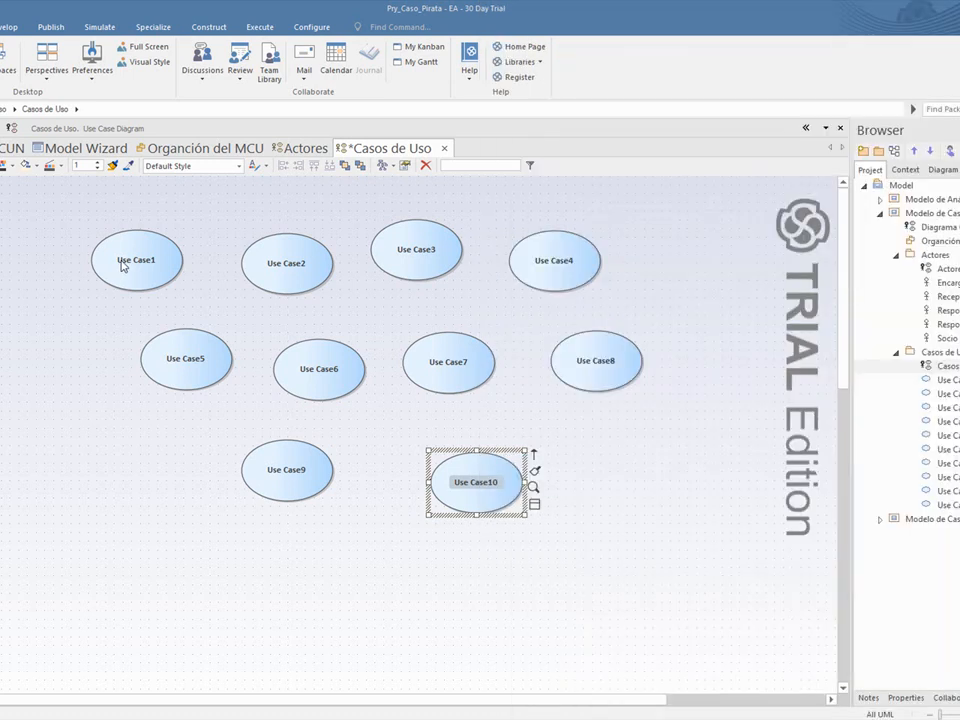
click(122, 262)
double_click(170, 262)
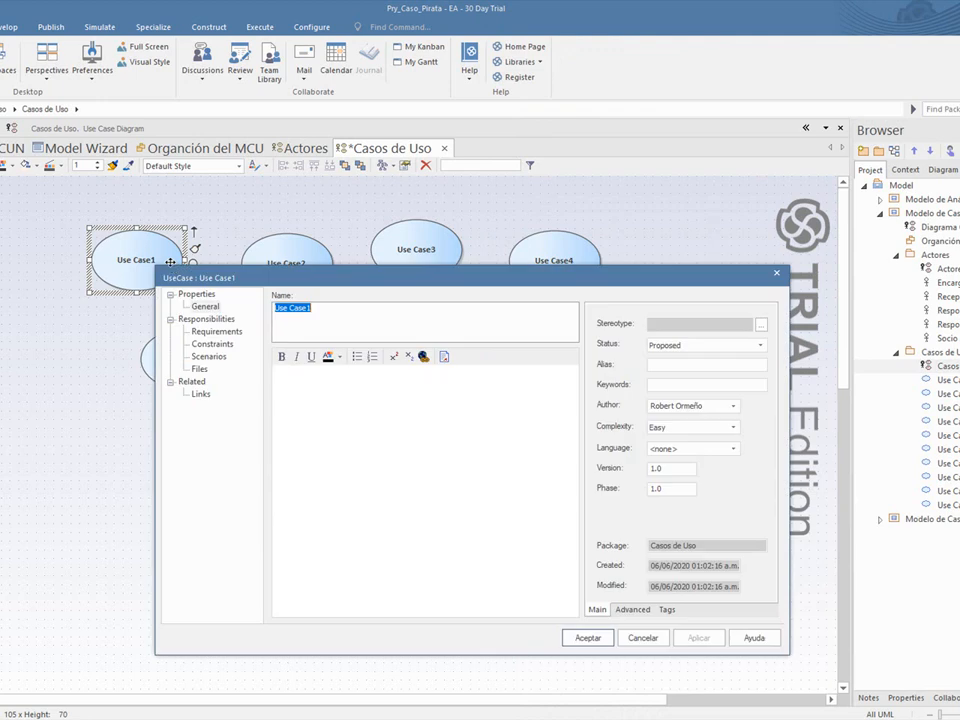
key(ctrl+v)
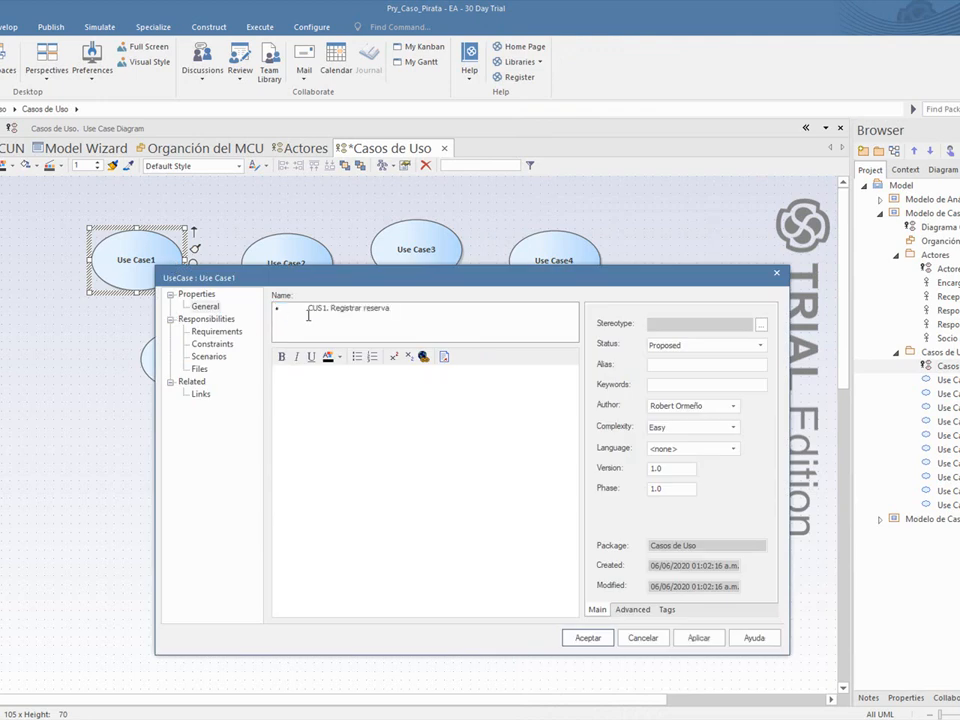
drag(309, 308, 254, 311)
key(Delete)
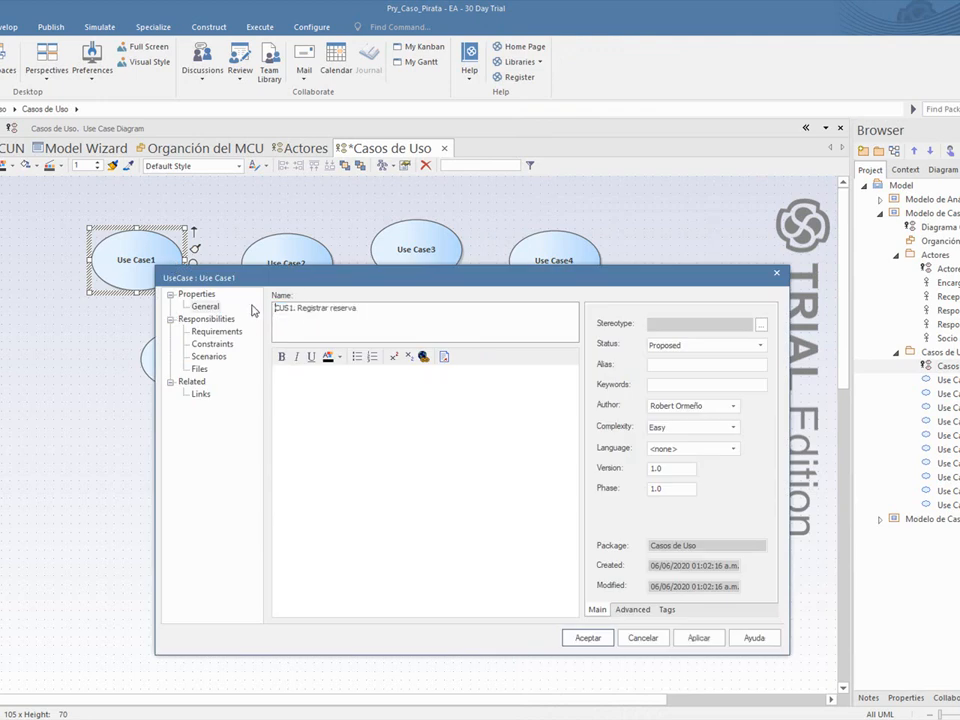
click(588, 637)
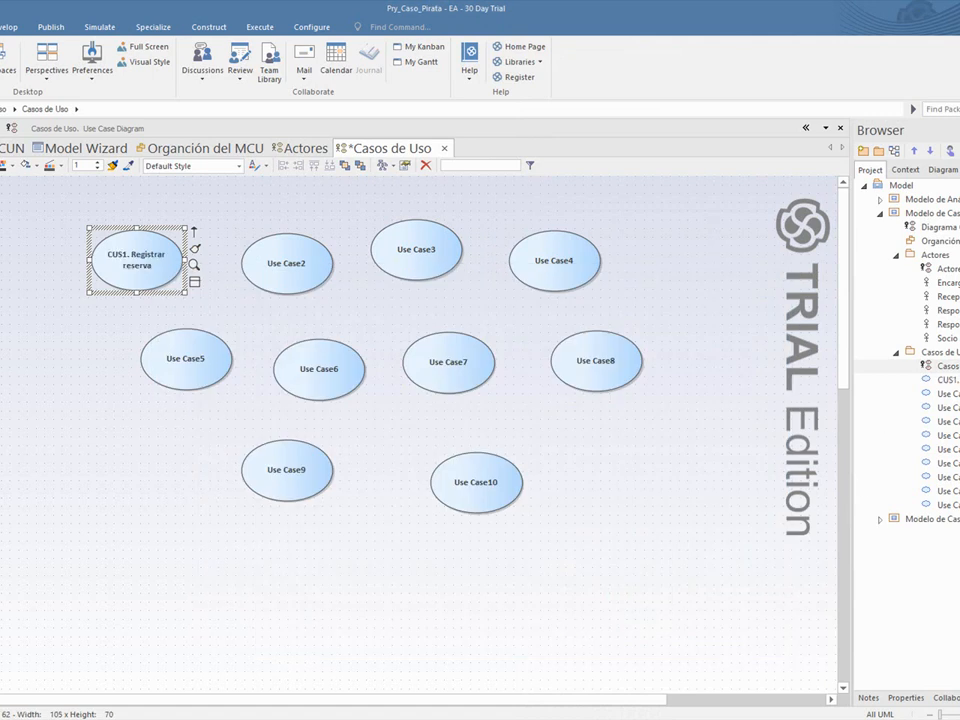
Copy "CUS2. Registrar socio" from the Word list and rename Use Case2 with it, leaving out the bullet.
key(alt+Tab)
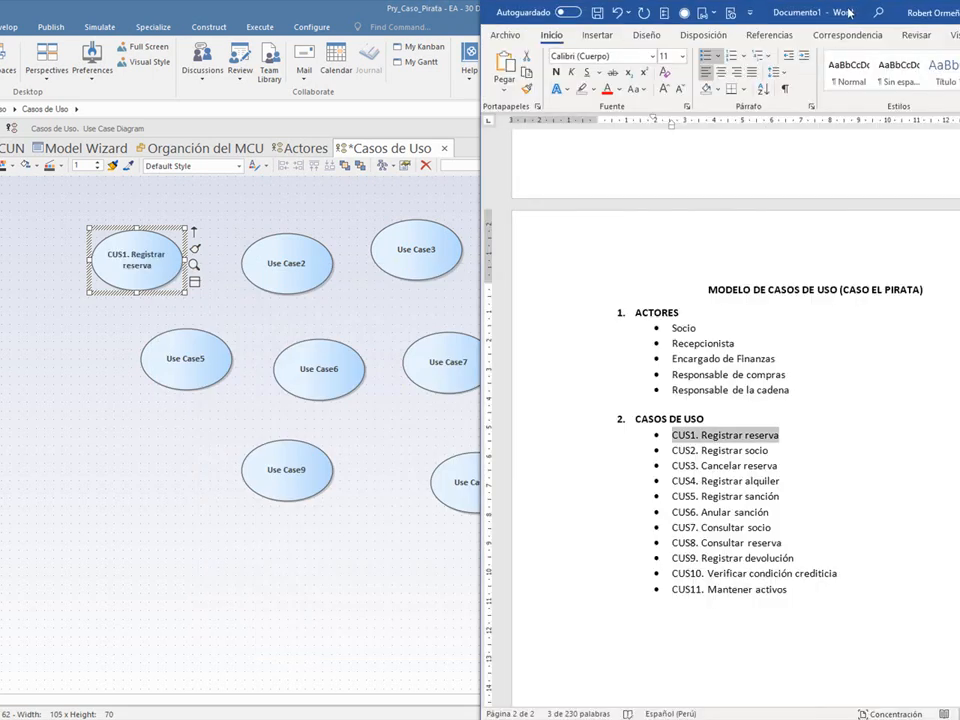
key(alt+Tab)
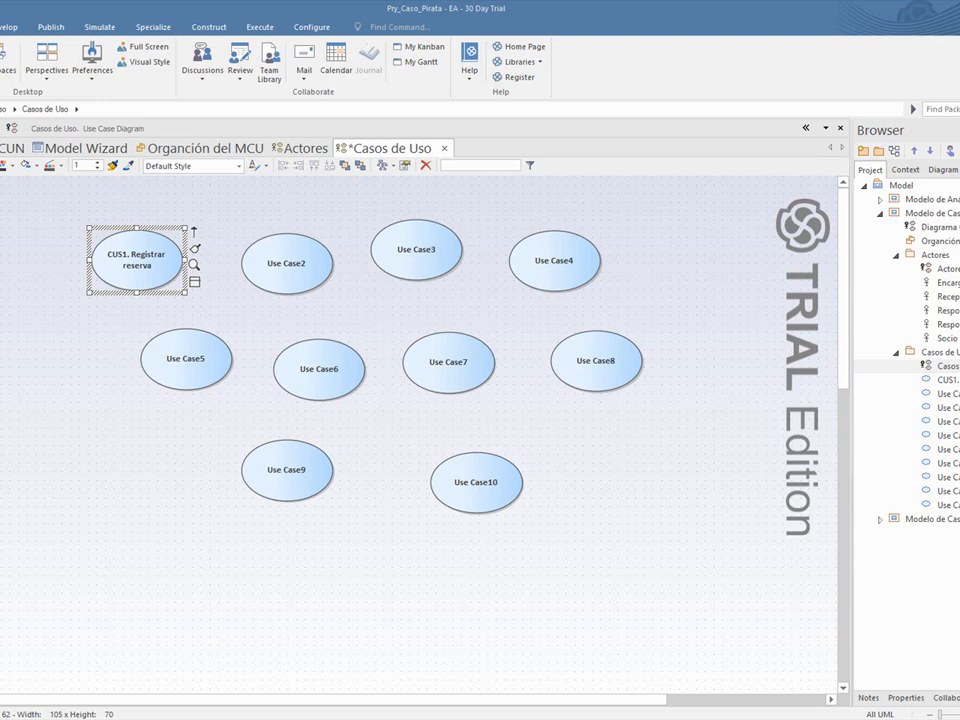
click(309, 261)
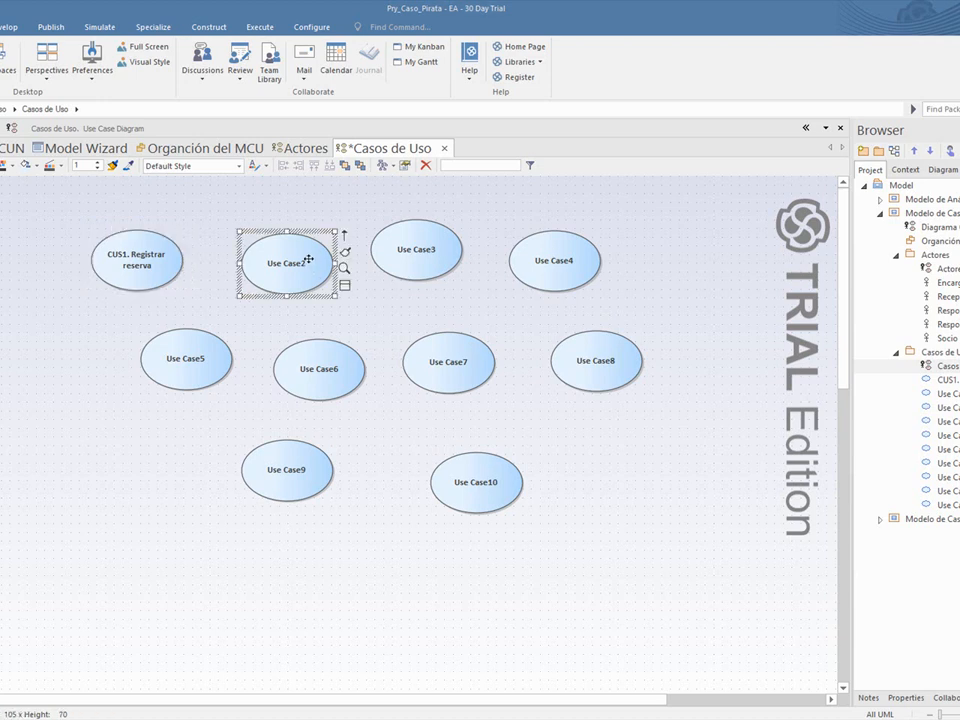
double_click(309, 261)
text(•	CUS2. Registrar socio)
drag(308, 310, 244, 314)
key(Delete)
key(Return)
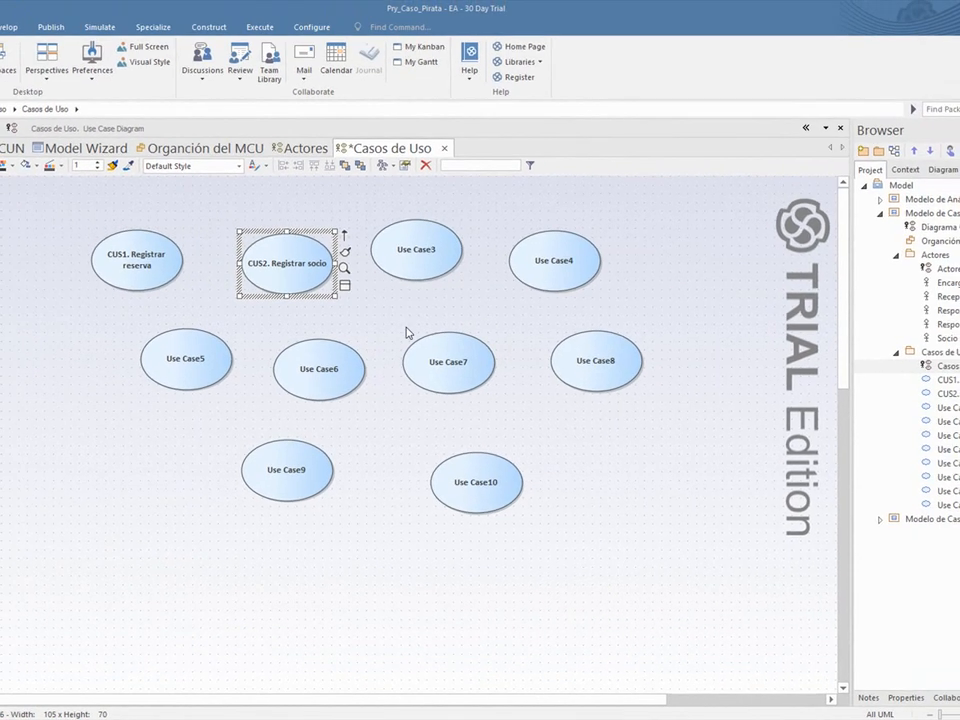
Rename Use Case3 as "CUS3. Cancelar reserva", removing the pasted bullet.
click(405, 260)
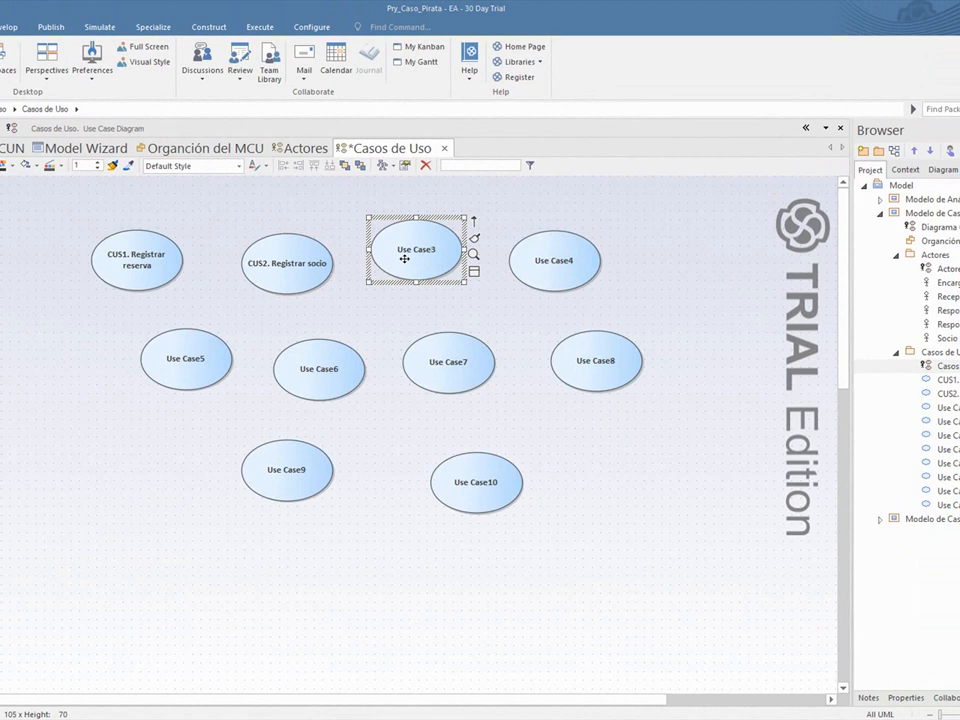
double_click(405, 258)
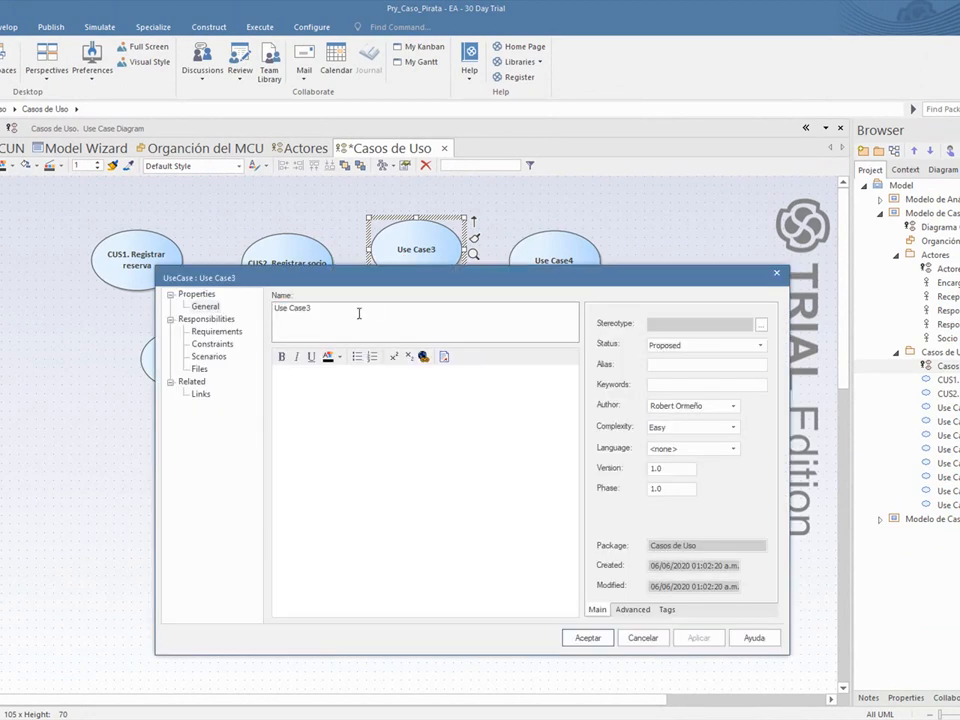
text(•	CUS3. Cancelar reserva)
drag(309, 308, 224, 308)
key(Delete)
click(589, 637)
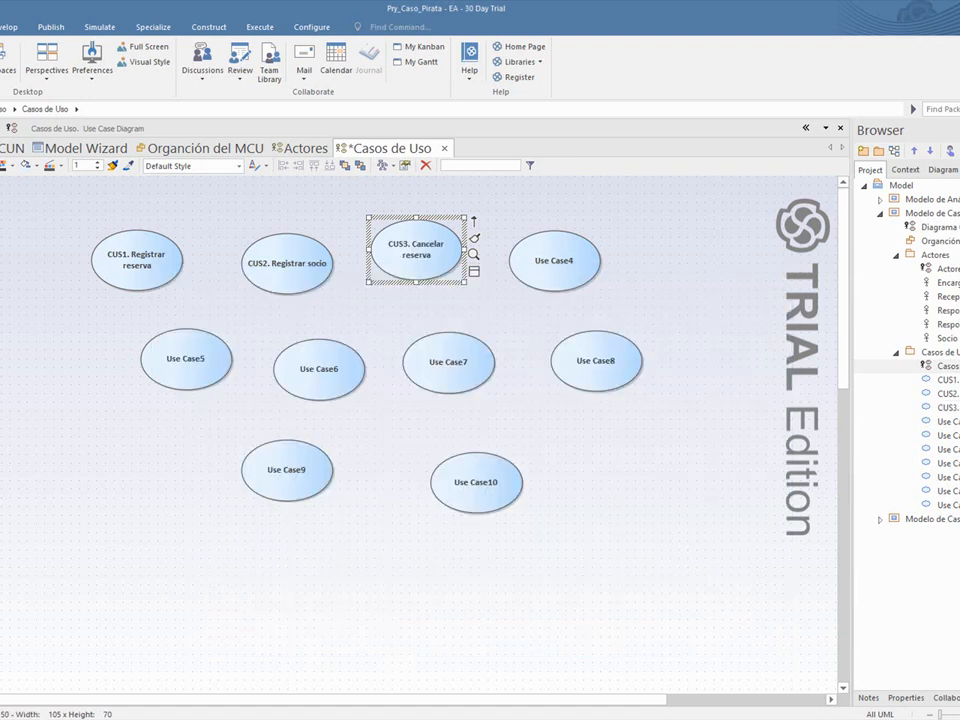
Rename Use Case4 as "CUS4. Registrar alquiler", removing the pasted bullet.
click(541, 254)
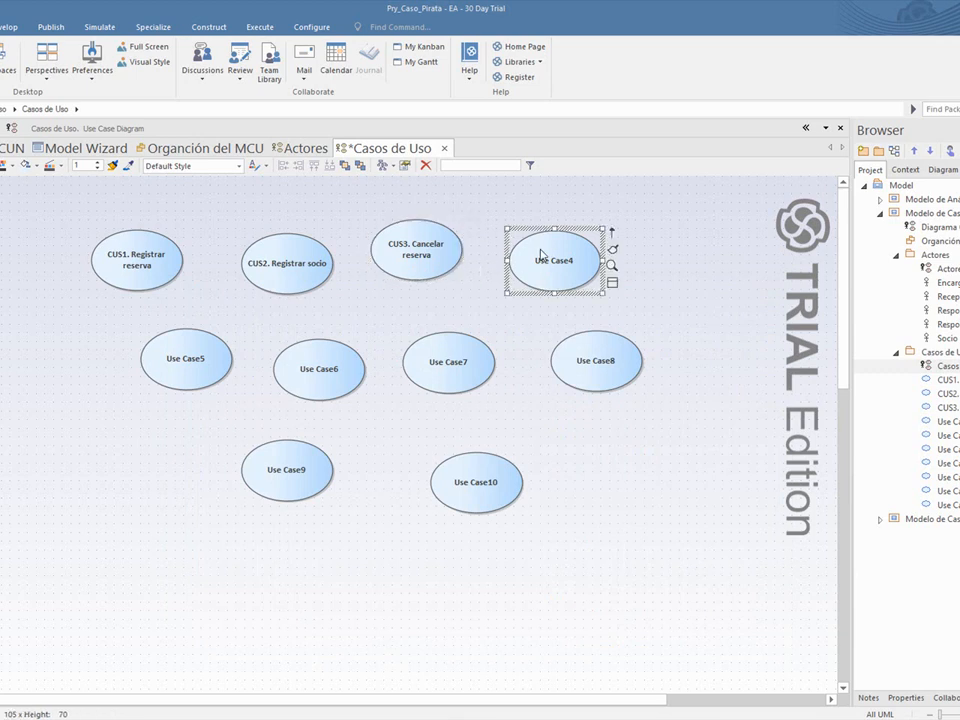
double_click(541, 254)
click(343, 304)
triple_click(343, 304)
text(CUS4. Registrar alquiler)
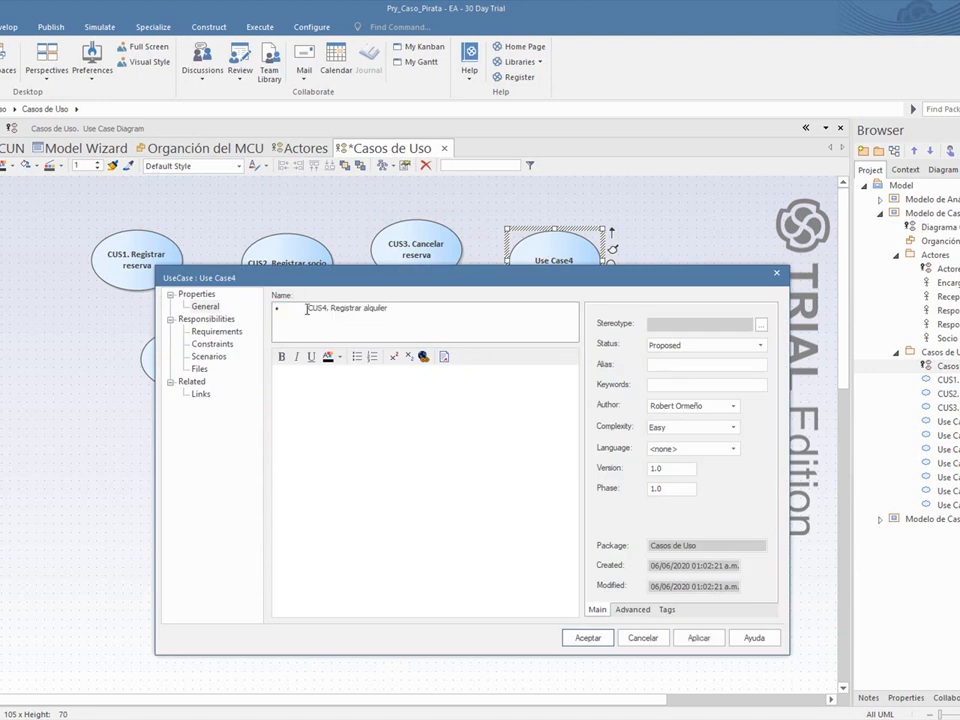
drag(308, 309, 220, 302)
key(Delete)
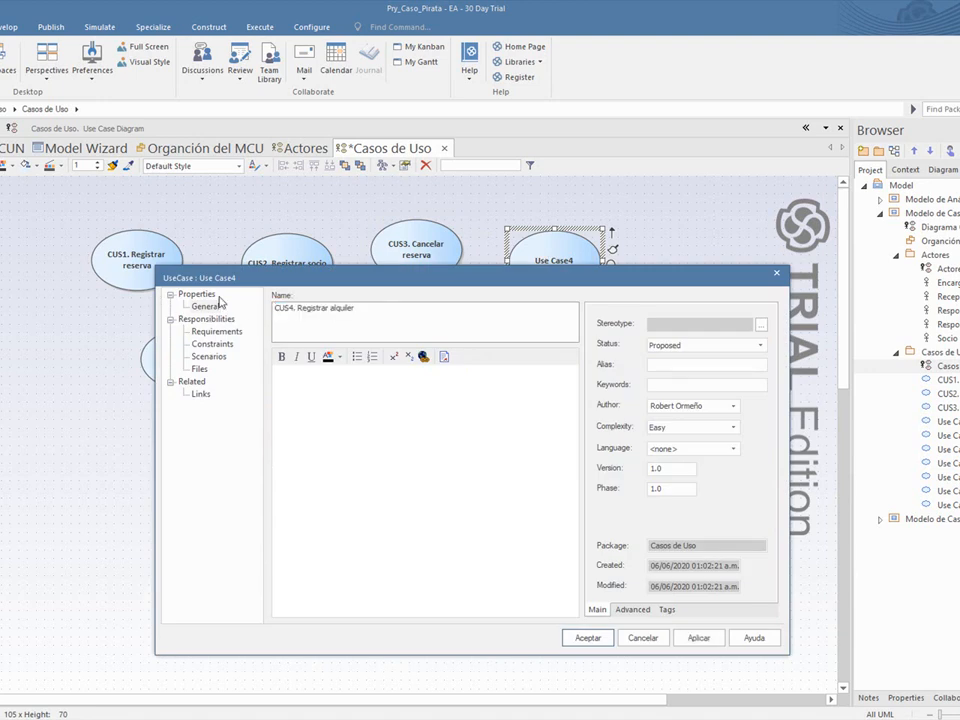
key(Return)
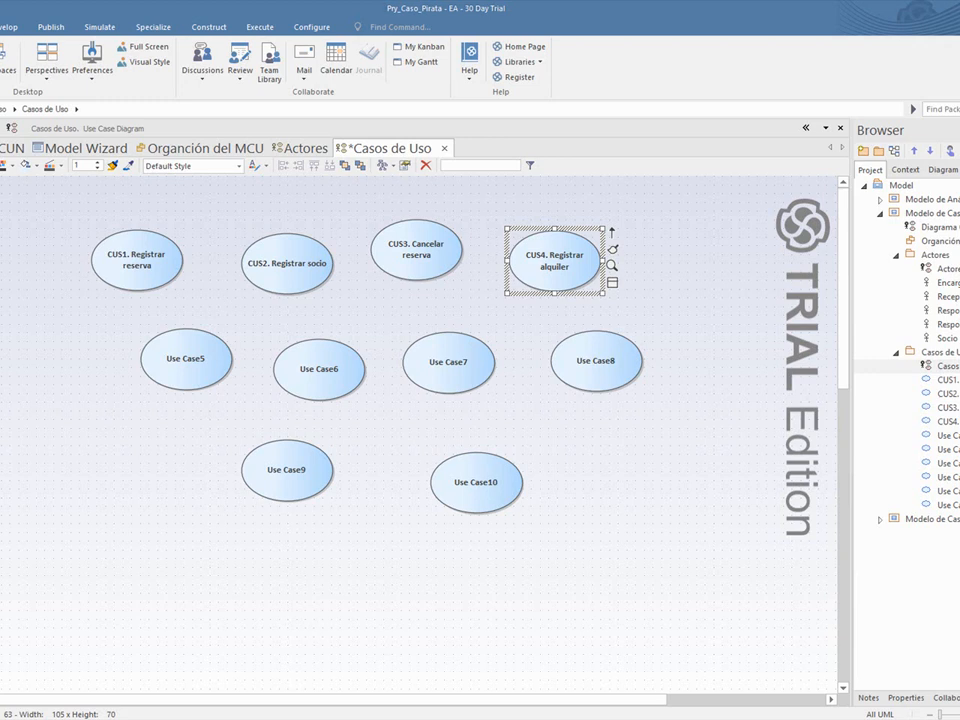
Rename Use Case5 as "CUS5. Registrar sanción", leaving out the pasted bullet.
click(163, 350)
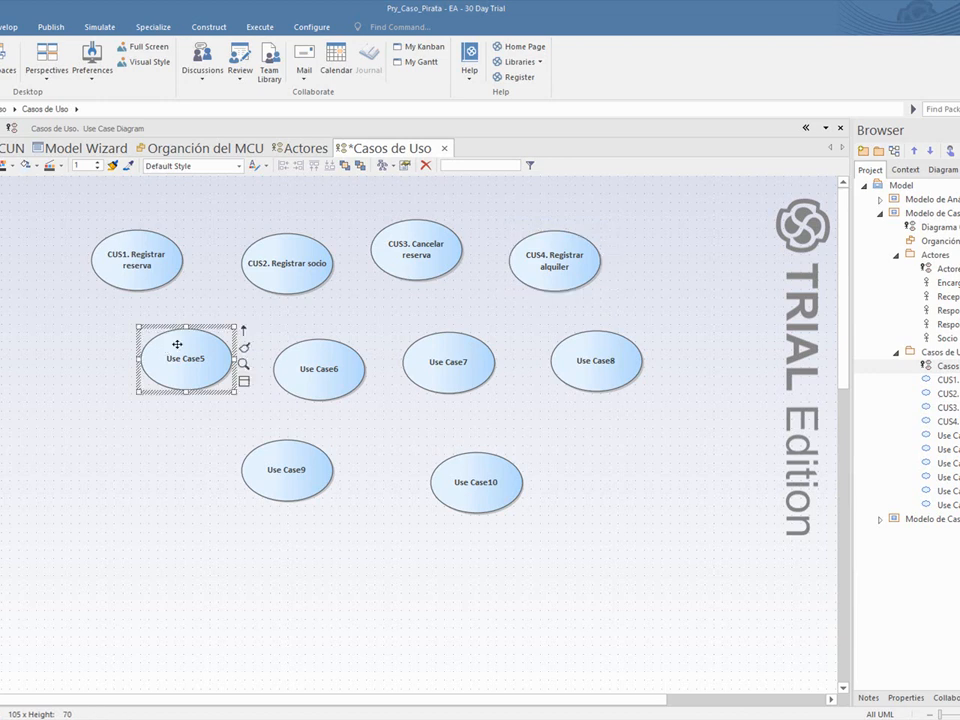
double_click(174, 346)
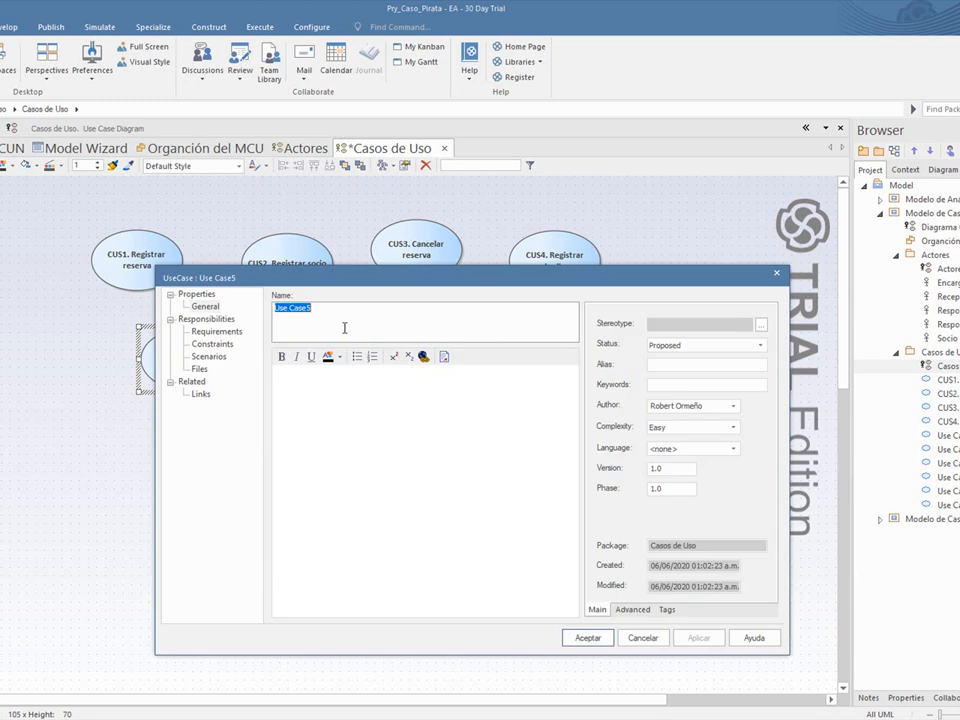
text(CUS5. Registrar sanción)
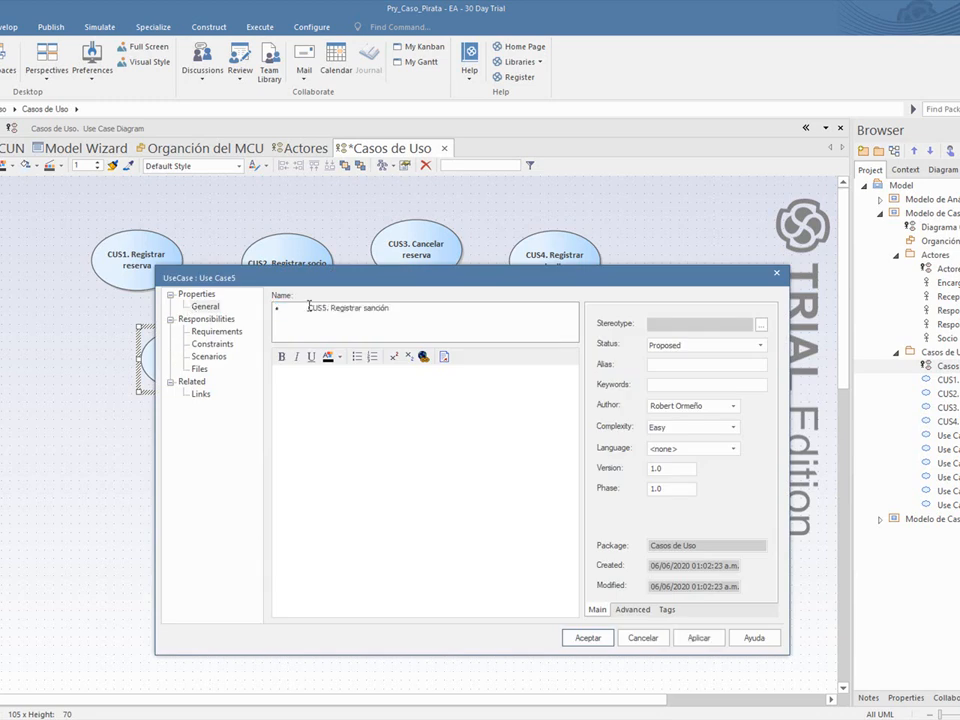
drag(330, 310, 205, 306)
key(Escape)
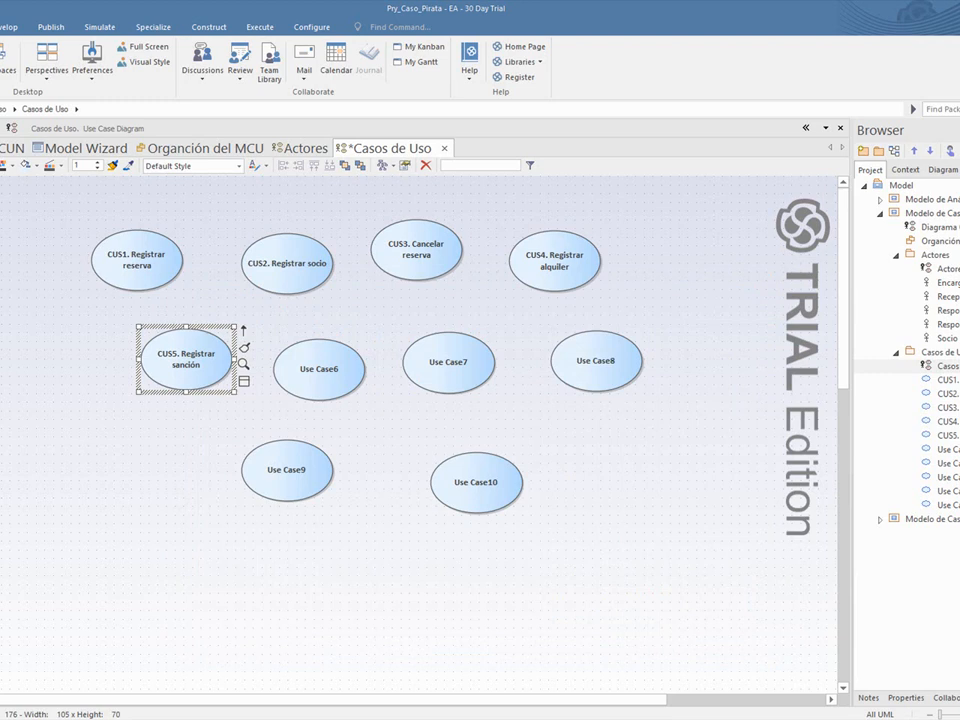
Rename Use Case6 as "CUS6. Anular sanción", removing the pasted bullet.
click(314, 369)
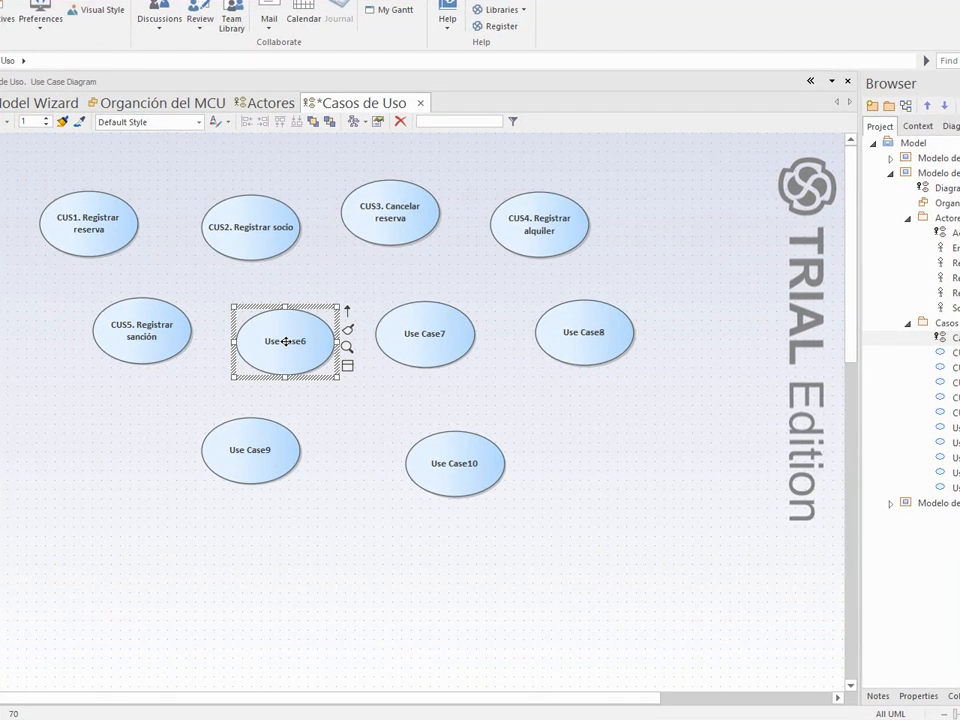
double_click(286, 341)
text(CUS6. Anular sanción)
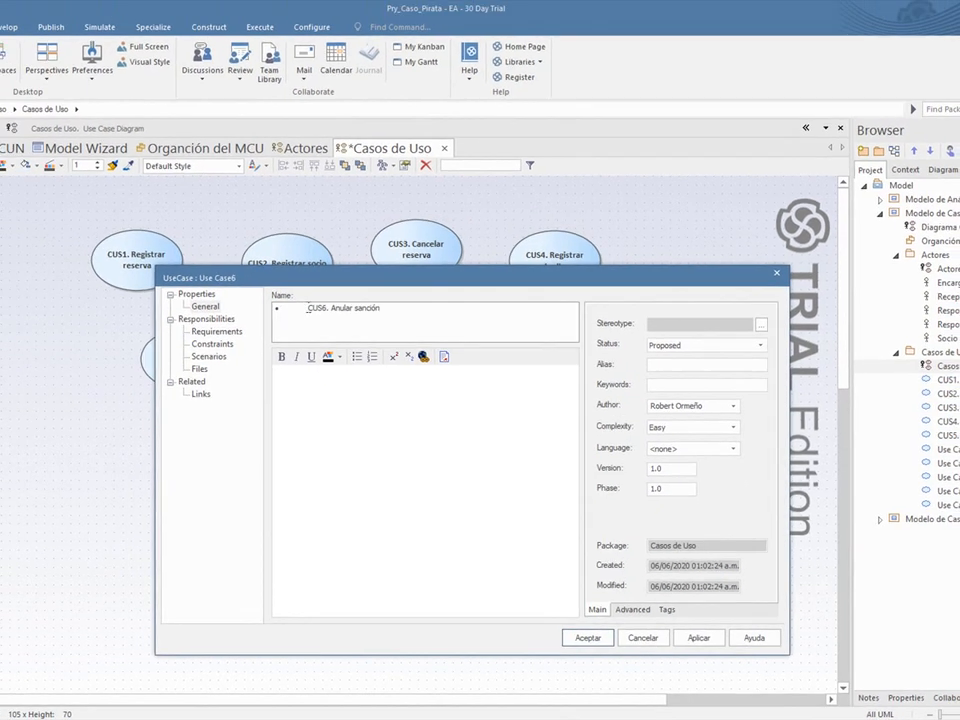
drag(273, 275, 138, 264)
key(Delete)
key(Return)
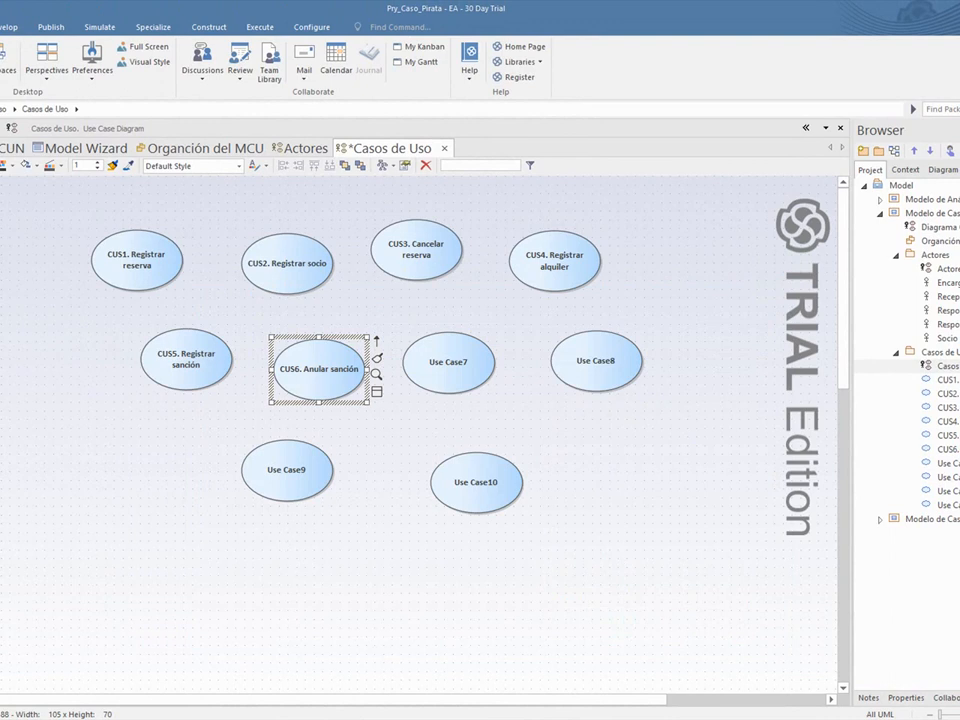
Replace the name of Use Case7 with "CUS7. Consultar socio", without the pasted bullet.
click(450, 346)
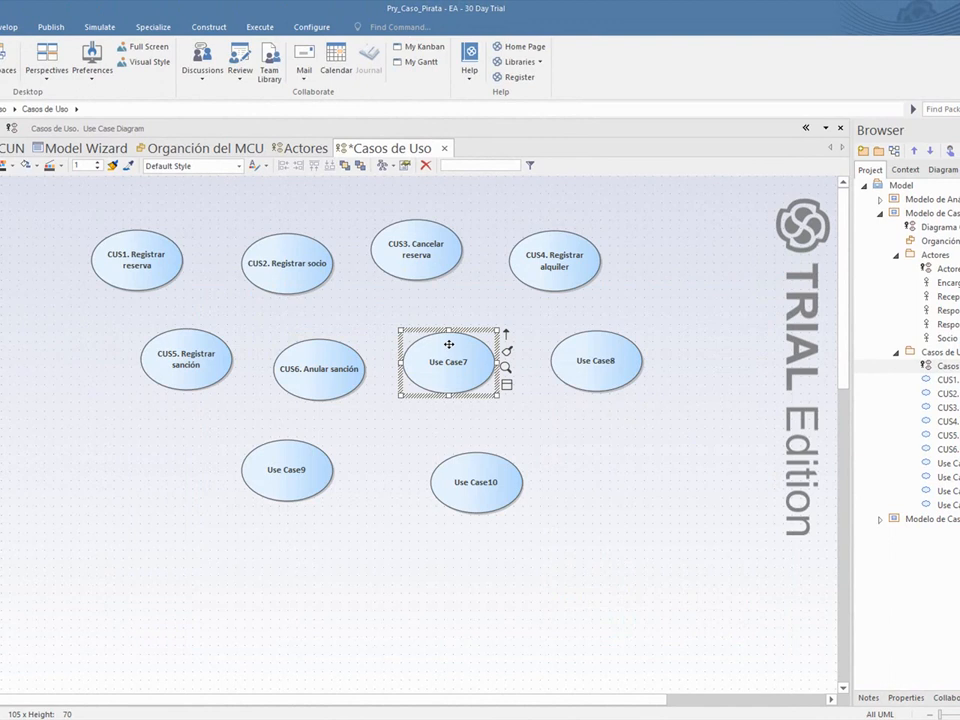
double_click(449, 344)
drag(340, 308, 180, 310)
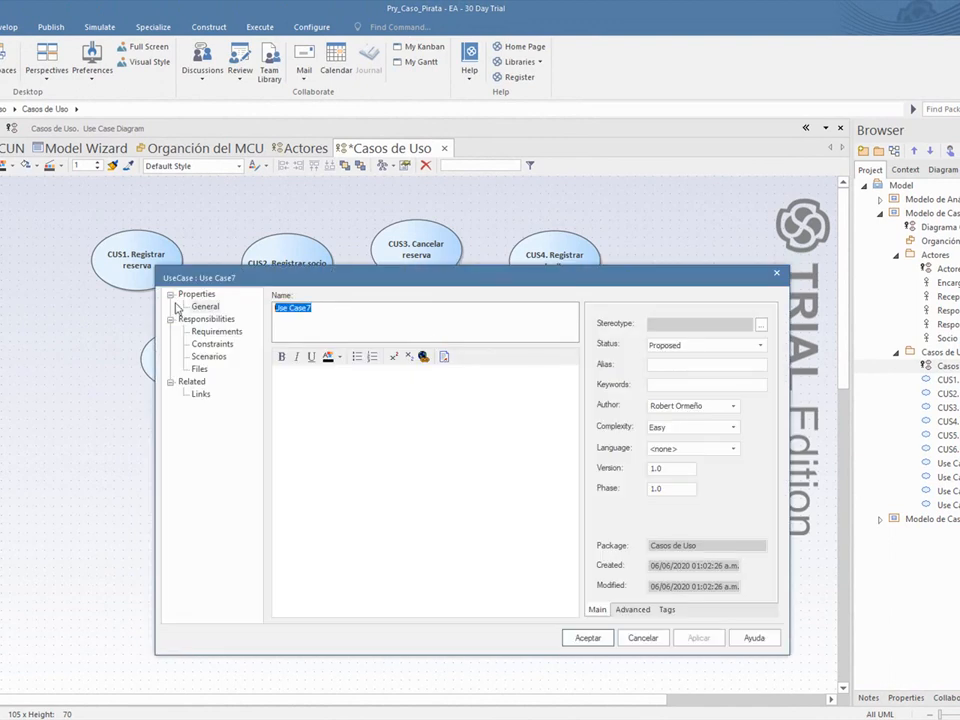
text(•	CUS7. Consultar socio)
drag(308, 309, 223, 307)
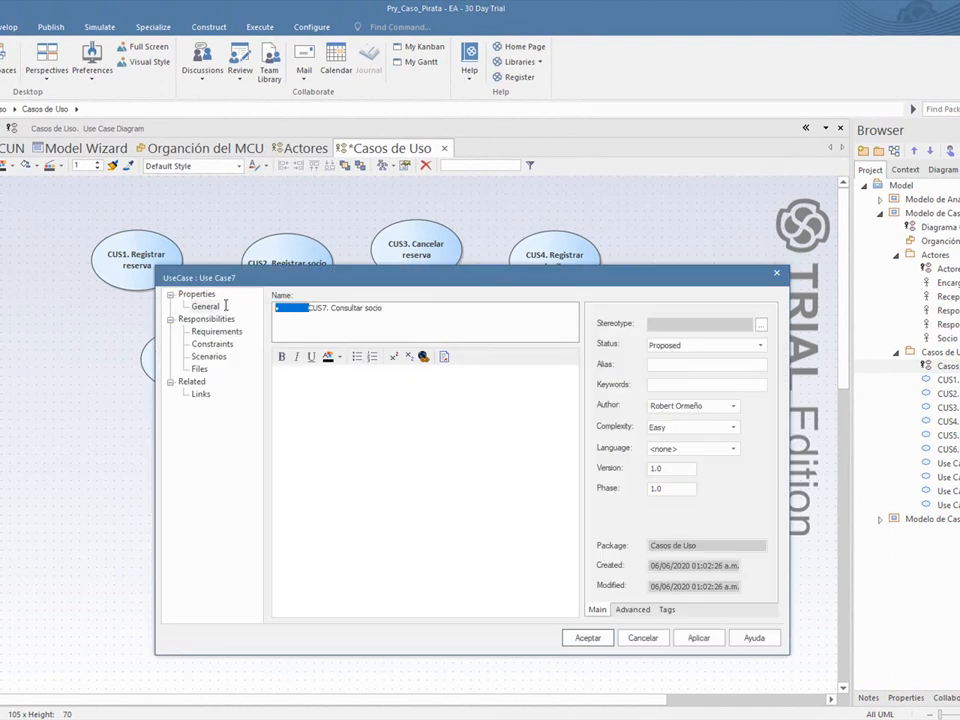
key(Return)
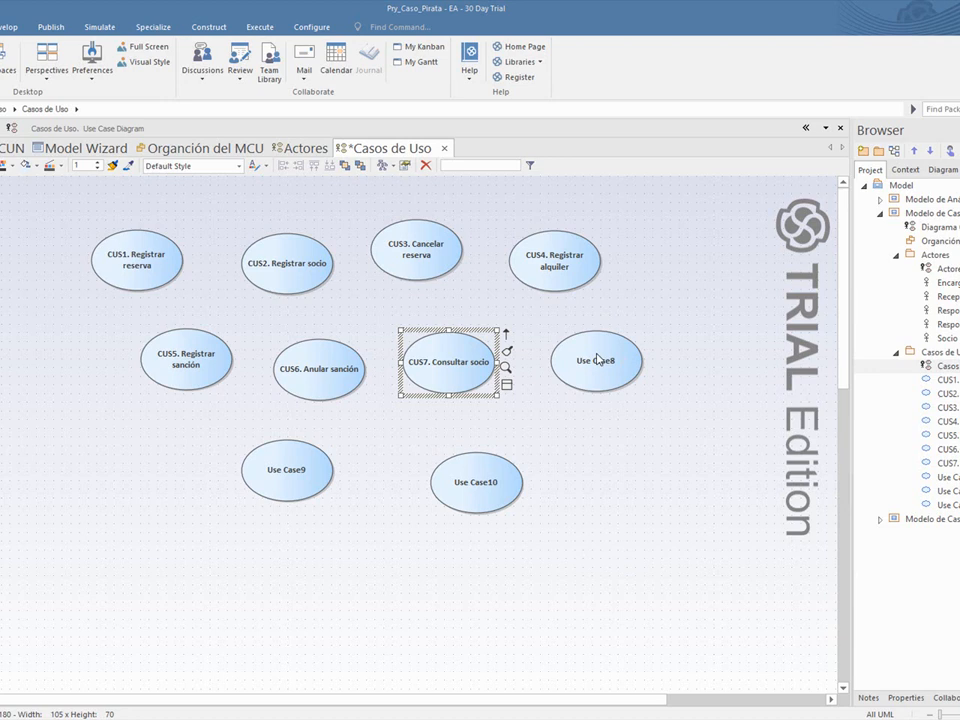
Rename Use Case8 as "CUS8. Consultar reserva", removing the pasted bullet.
click(597, 360)
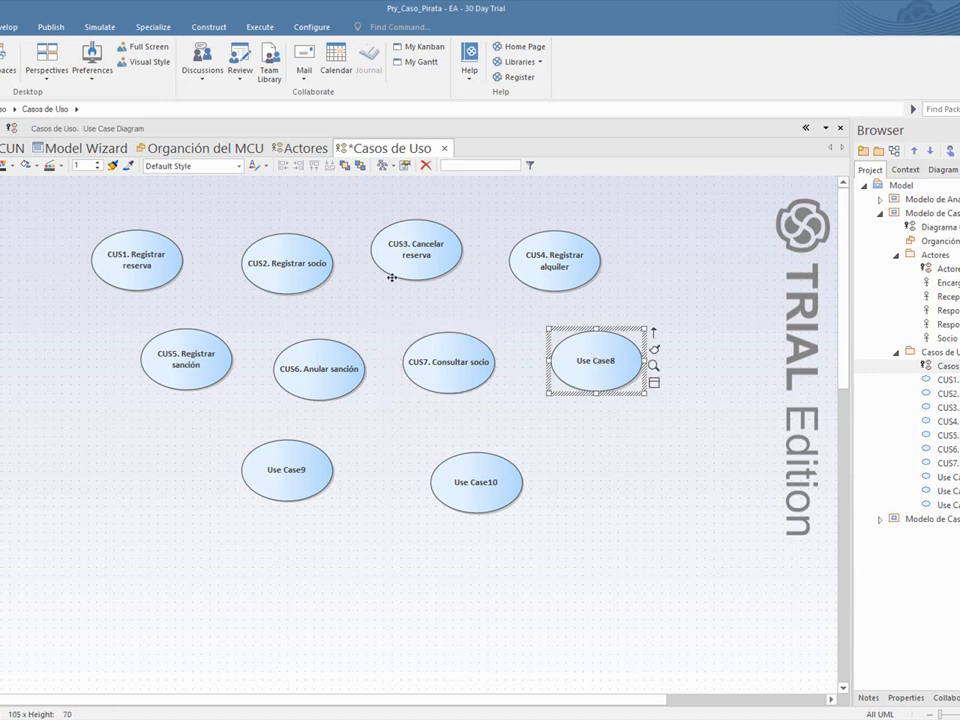
key(alt+Return)
drag(358, 308, 226, 308)
text(•	CUS8. Consultar reserva)
drag(308, 309, 187, 302)
key(BackSpace)
key(Return)
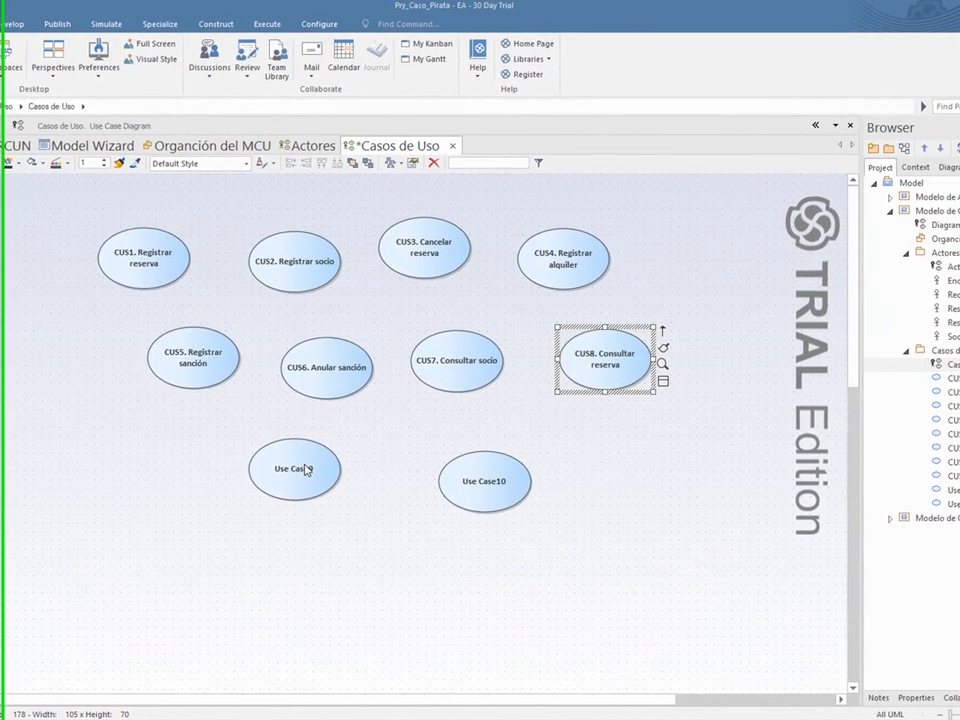
Rename Use Case9 as "CUS9. Registrar devolución", removing the pasted bullet.
click(299, 468)
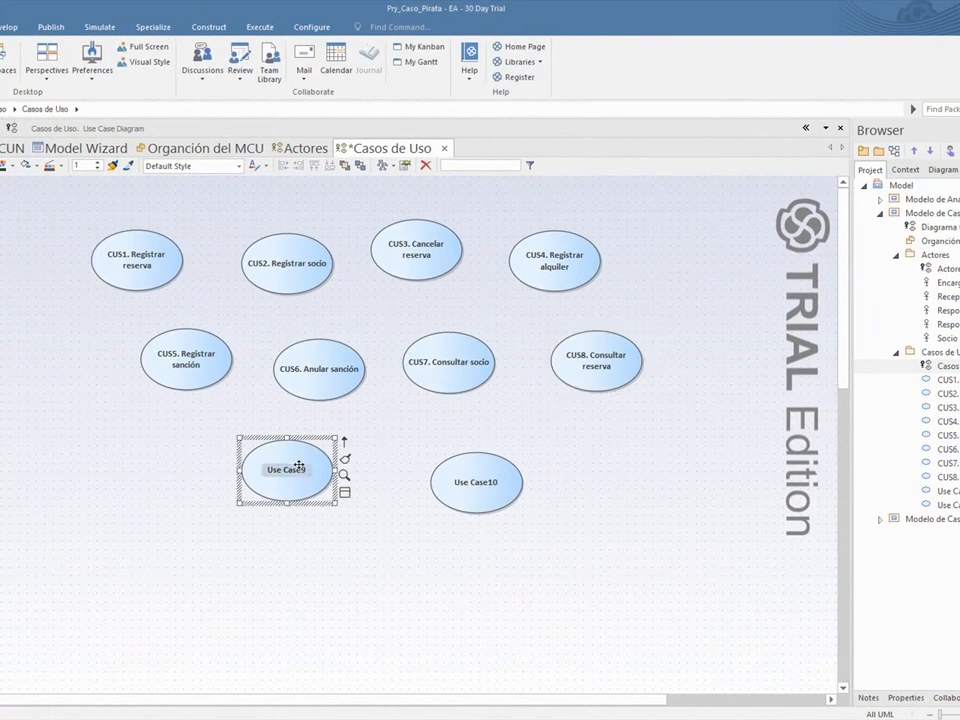
double_click(299, 468)
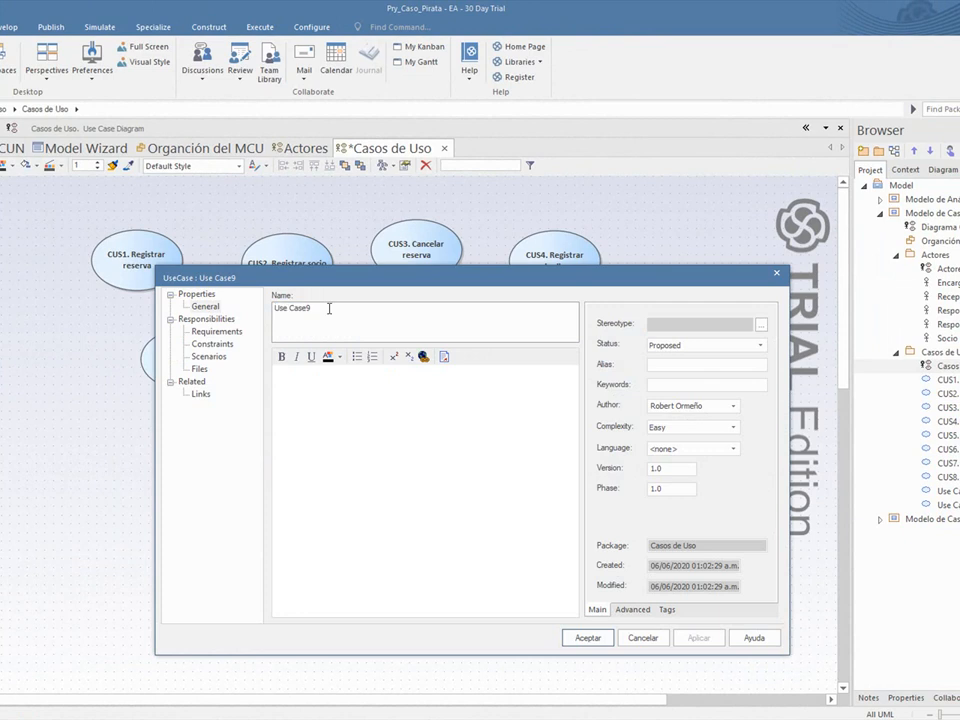
text(•	CUS9. Registrar devolución)
drag(308, 309, 222, 302)
key(Delete)
key(Return)
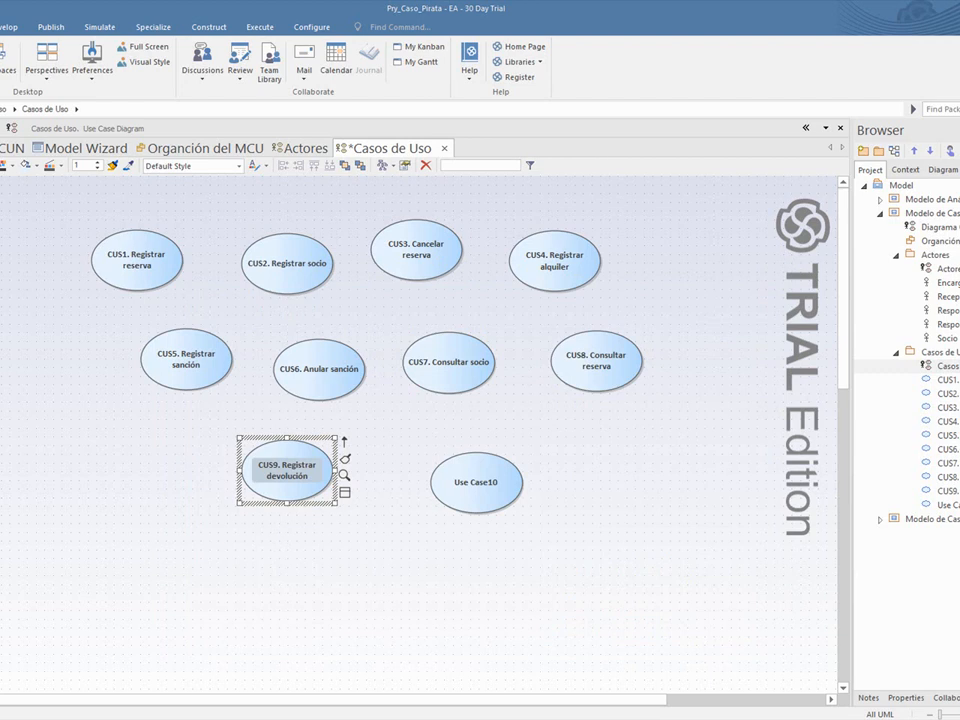
Rename Use Case10 as "CUS10. Verificar condición crediticia", removing the pasted bullet.
click(477, 490)
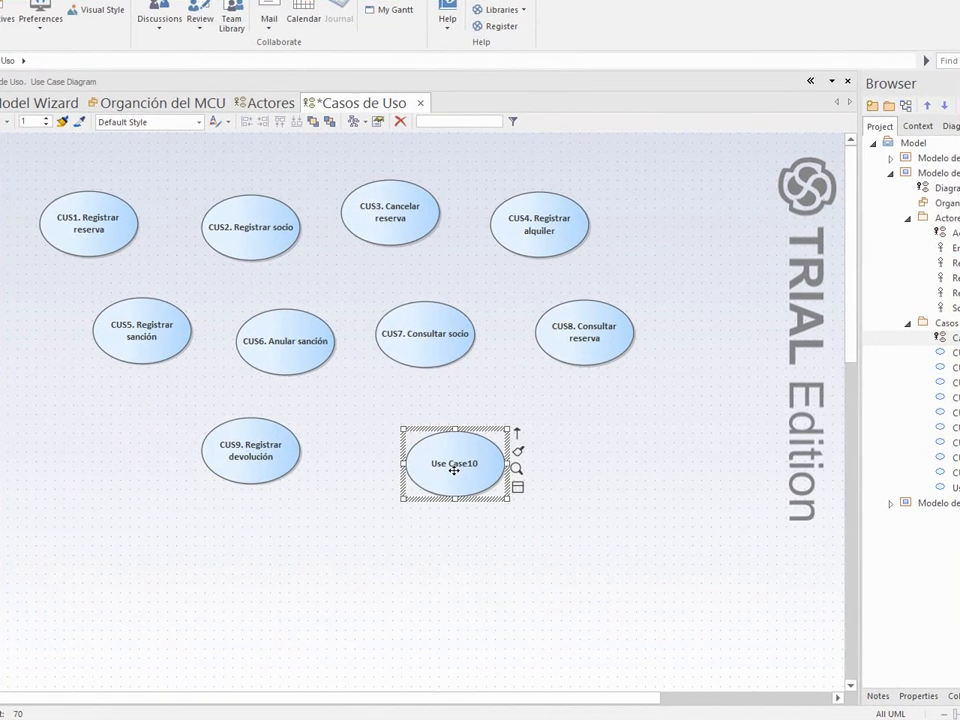
double_click(477, 490)
drag(300, 281, 161, 274)
text(•	CUS10. Verificar condición crediticia)
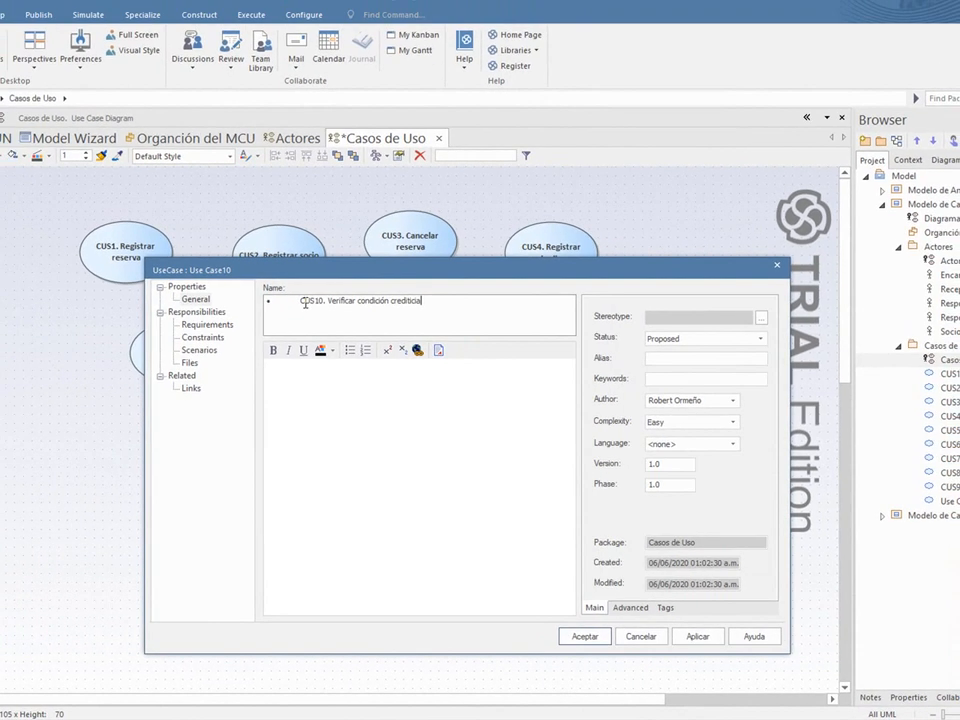
drag(300, 299, 172, 295)
key(BackSpace)
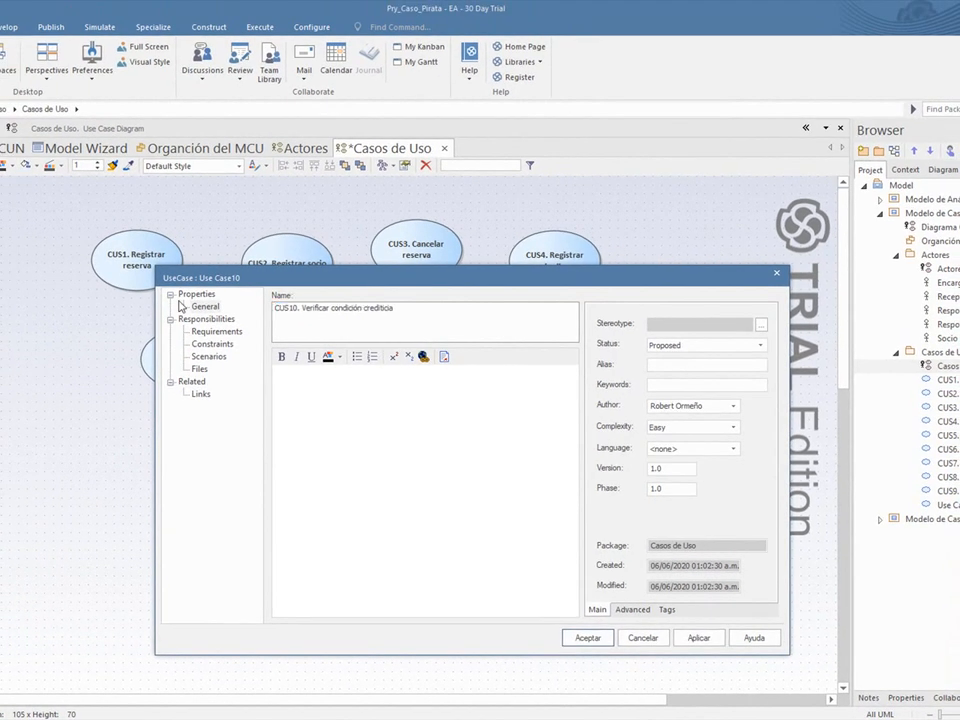
key(Return)
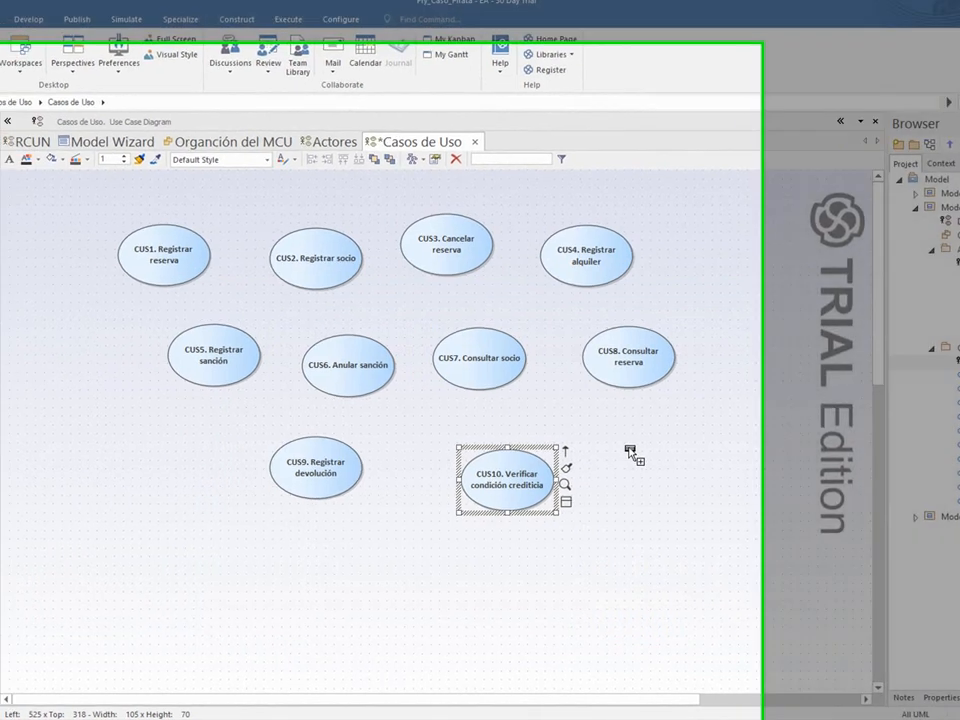
Add one more use case beside CUS10 and name it "CUS11. Mantener activos", removing the pasted bullet.
click(590, 458)
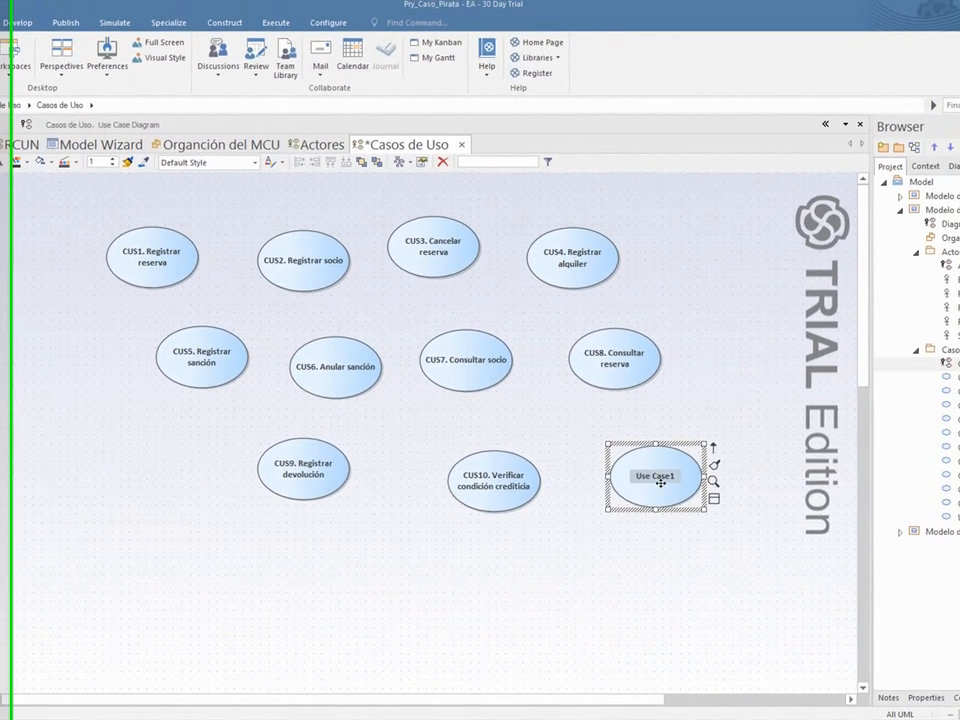
click(646, 461)
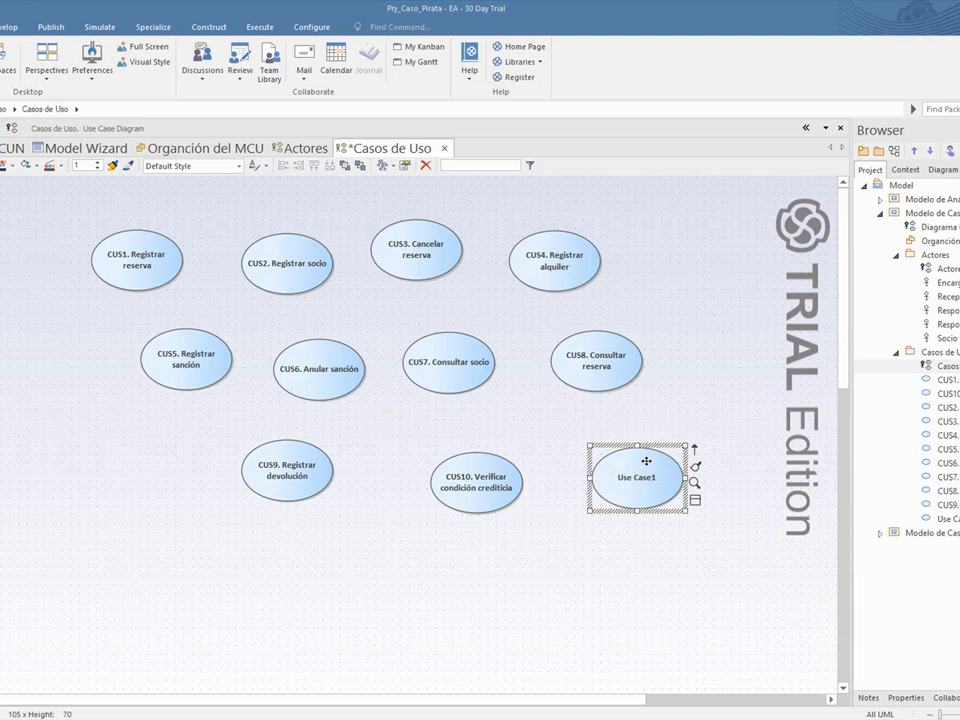
double_click(653, 457)
click(408, 306)
key(ctrl+a)
text(CUS11. Mantener activos)
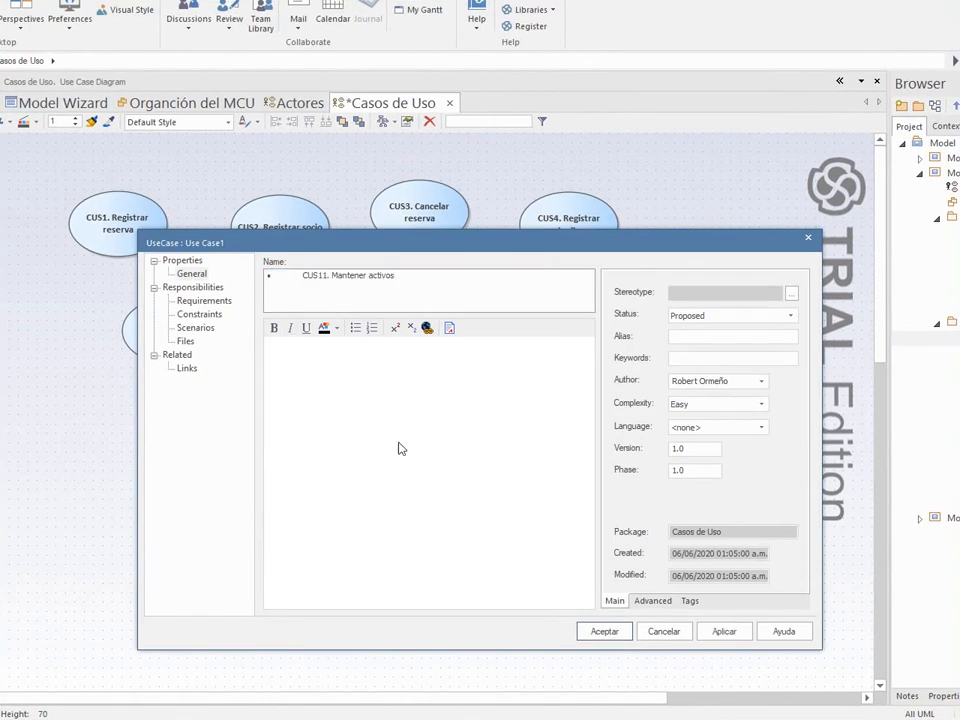
key(Home)
key(shift+Right)
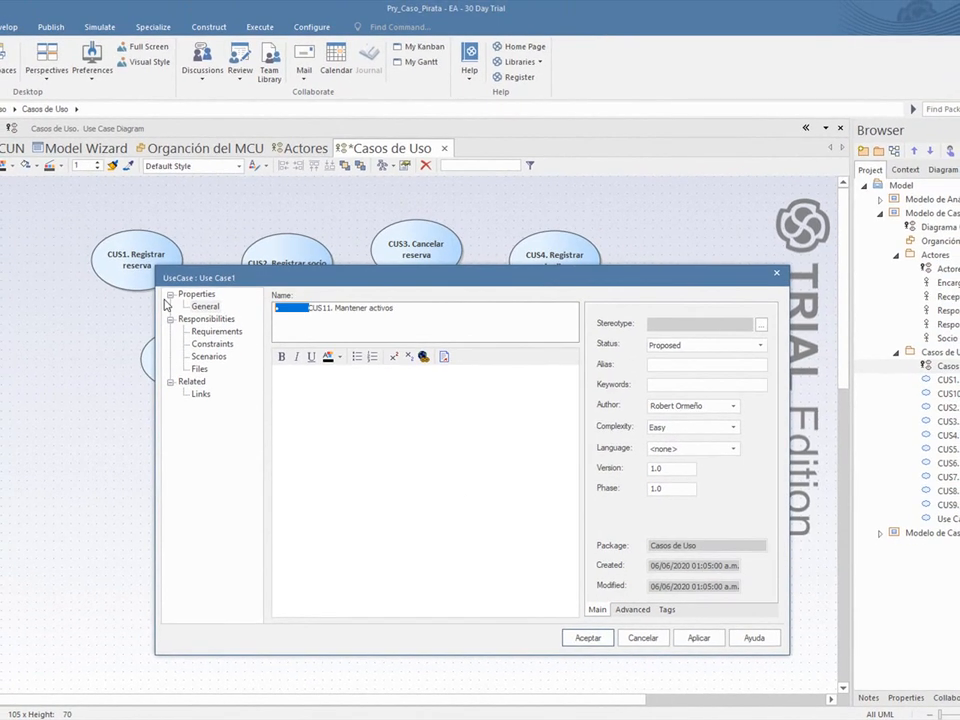
key(Delete)
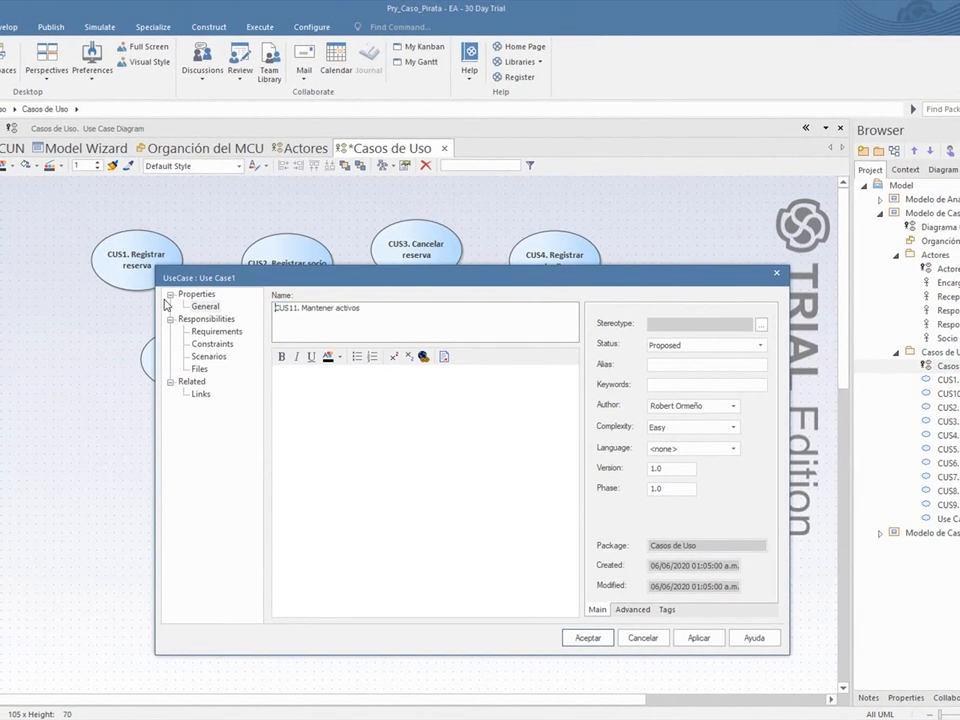
key(Return)
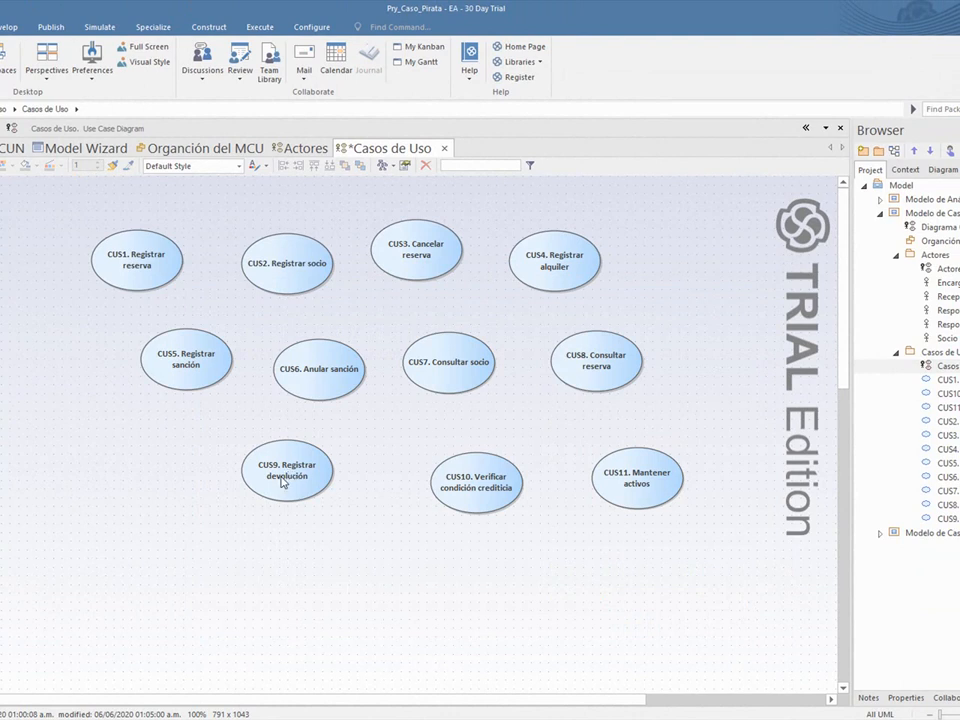
Auto-arrange all the use cases on the diagram, trying the Circle layout before applying the Box layout.
key(ctrl+a)
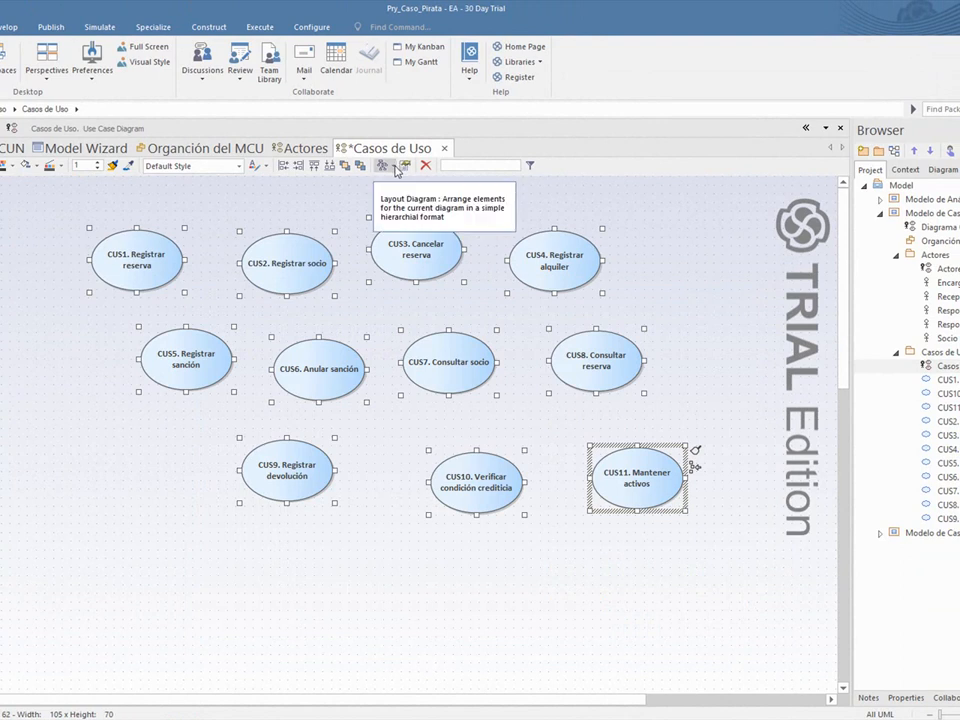
click(396, 168)
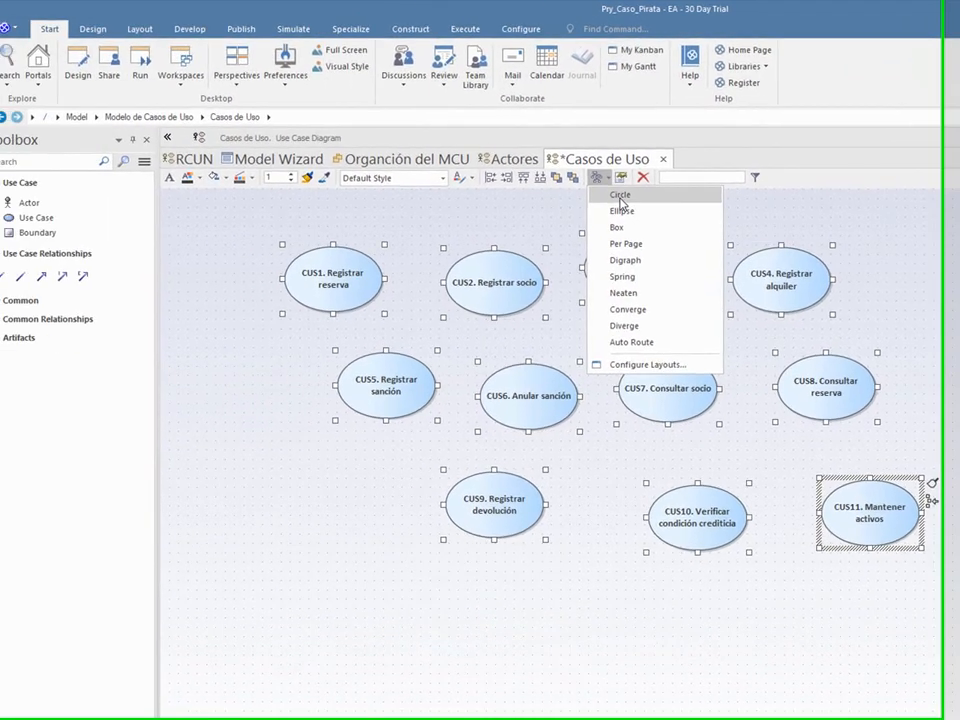
click(620, 196)
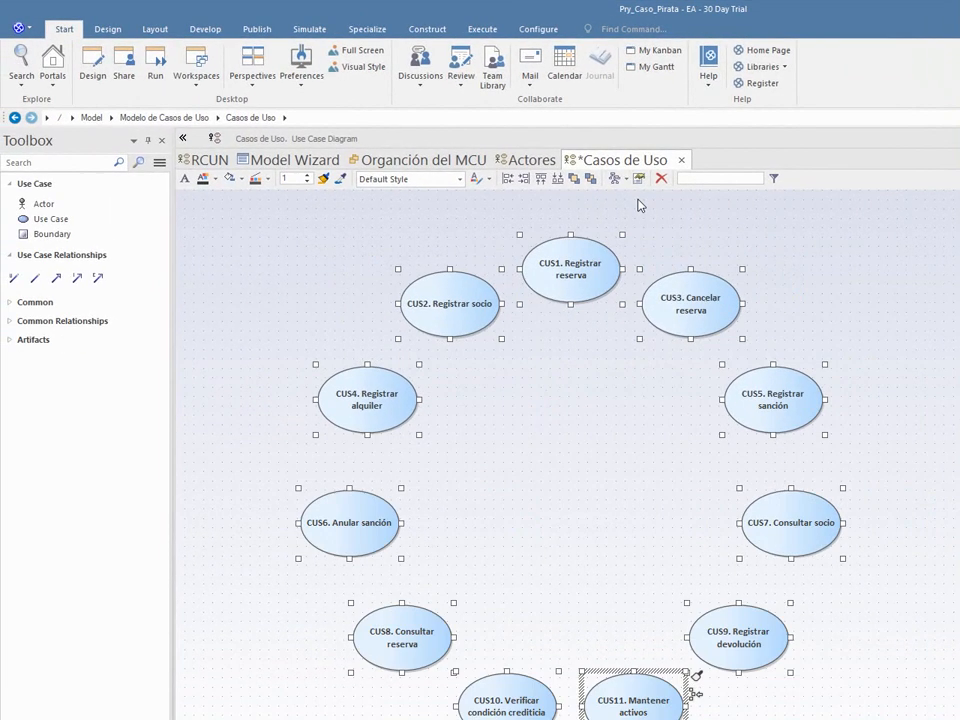
click(616, 179)
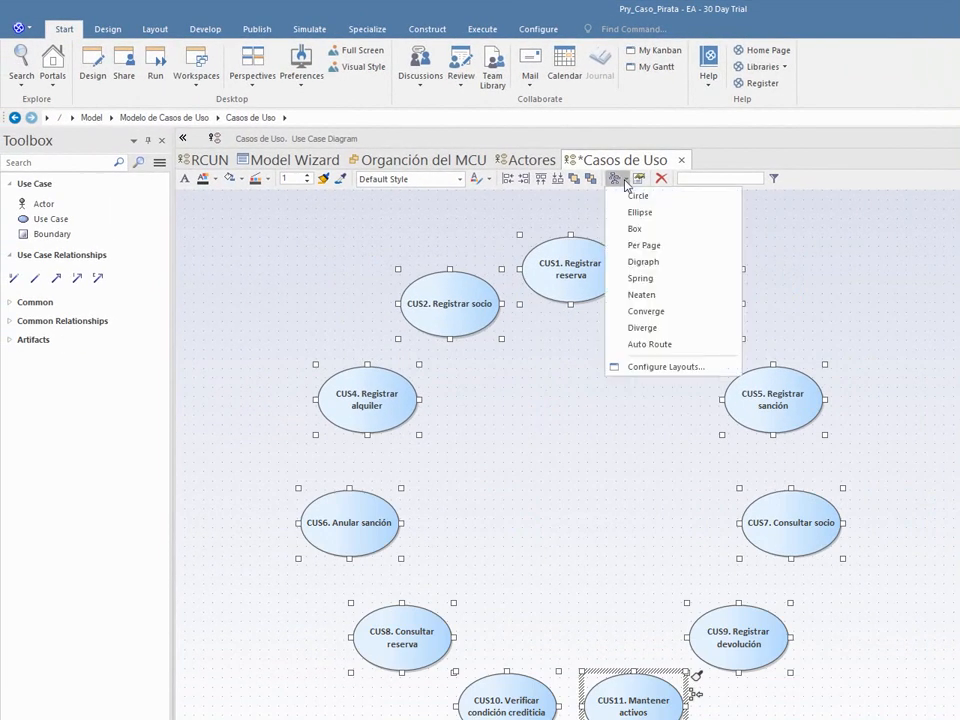
click(642, 230)
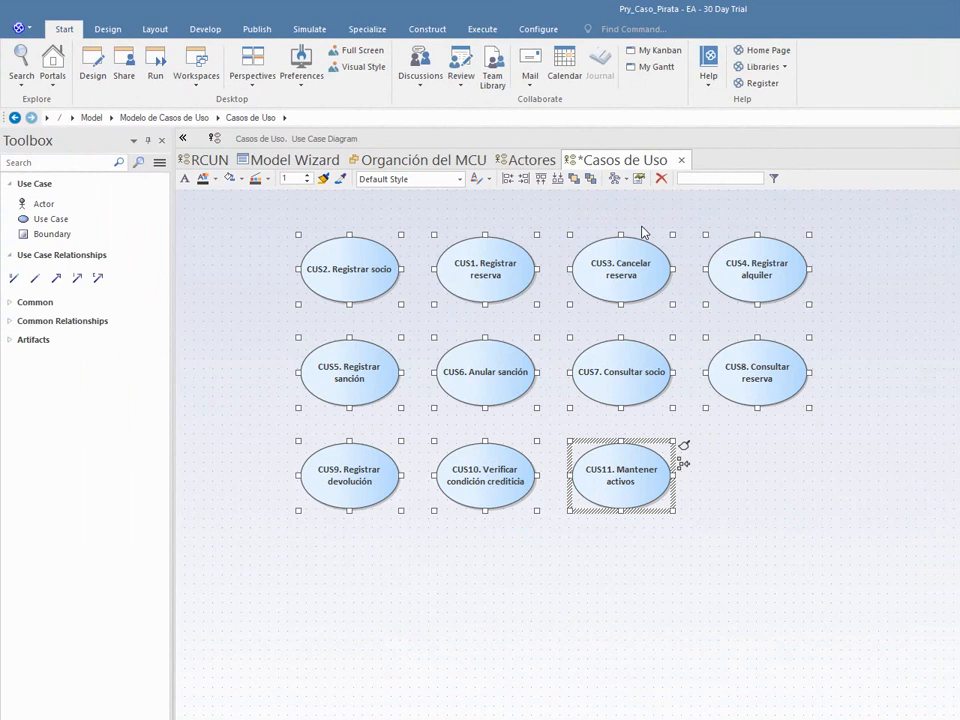
Try several other automatic layouts on the selected use cases, including Per Page and Converge.
click(616, 179)
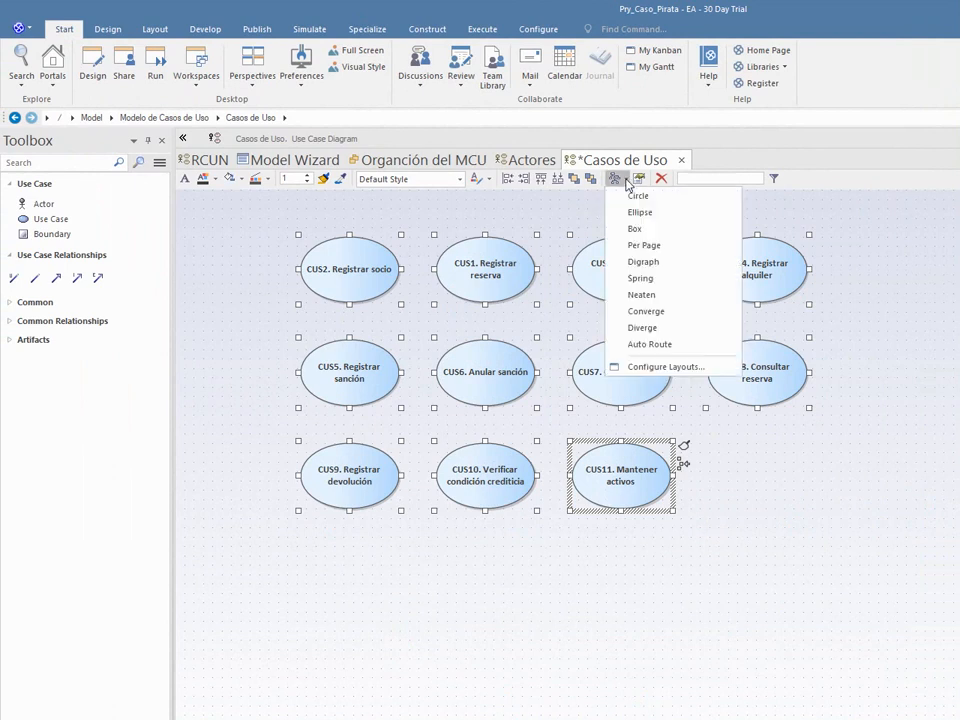
click(642, 279)
click(617, 180)
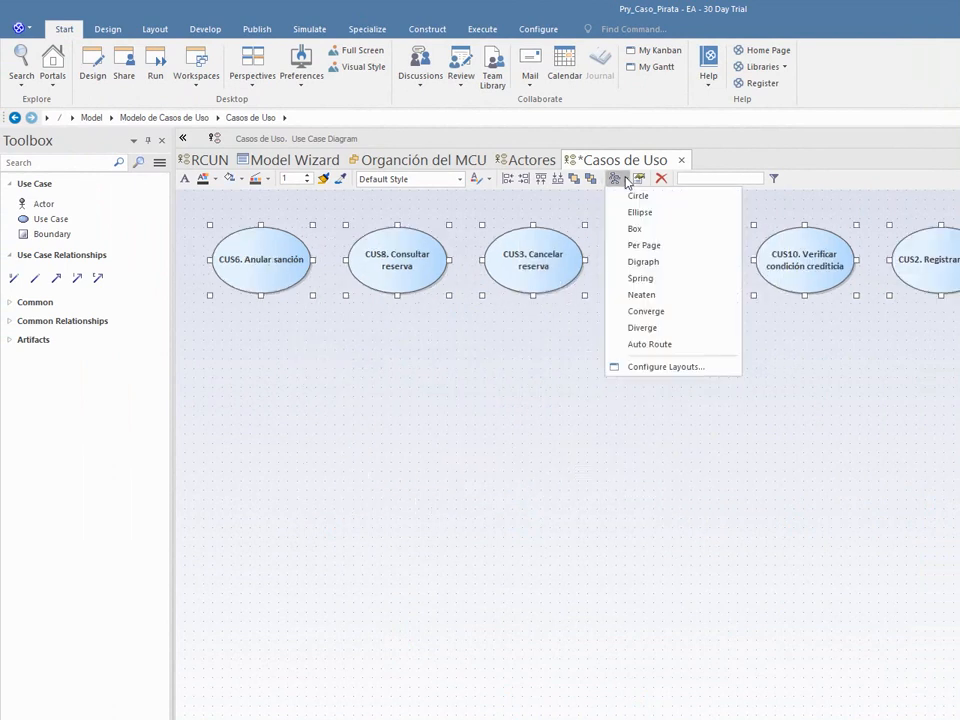
click(641, 228)
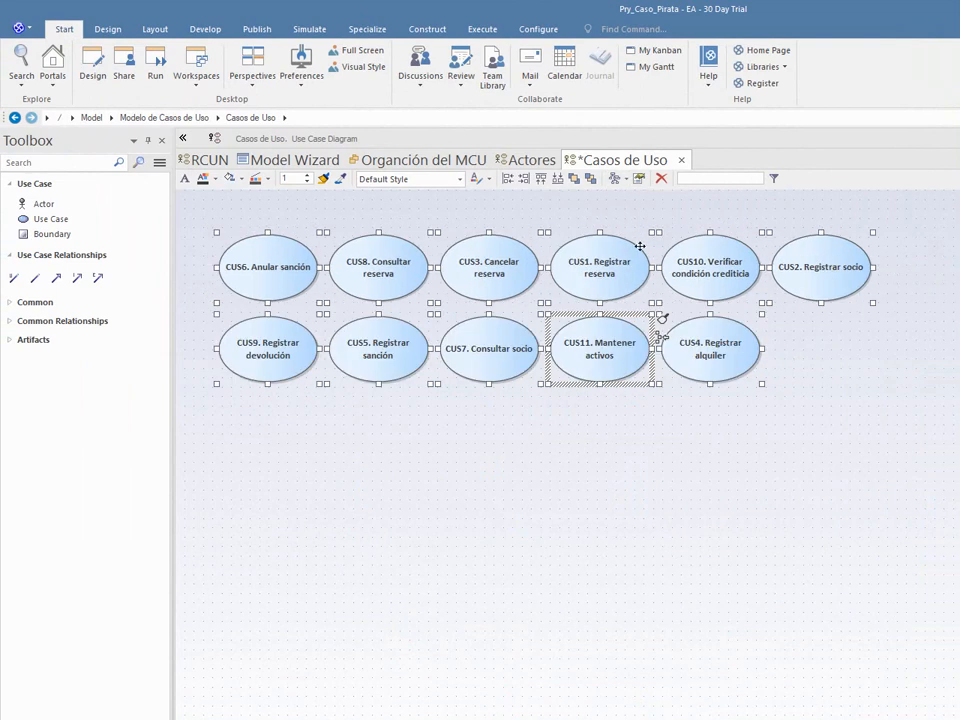
click(616, 179)
click(645, 311)
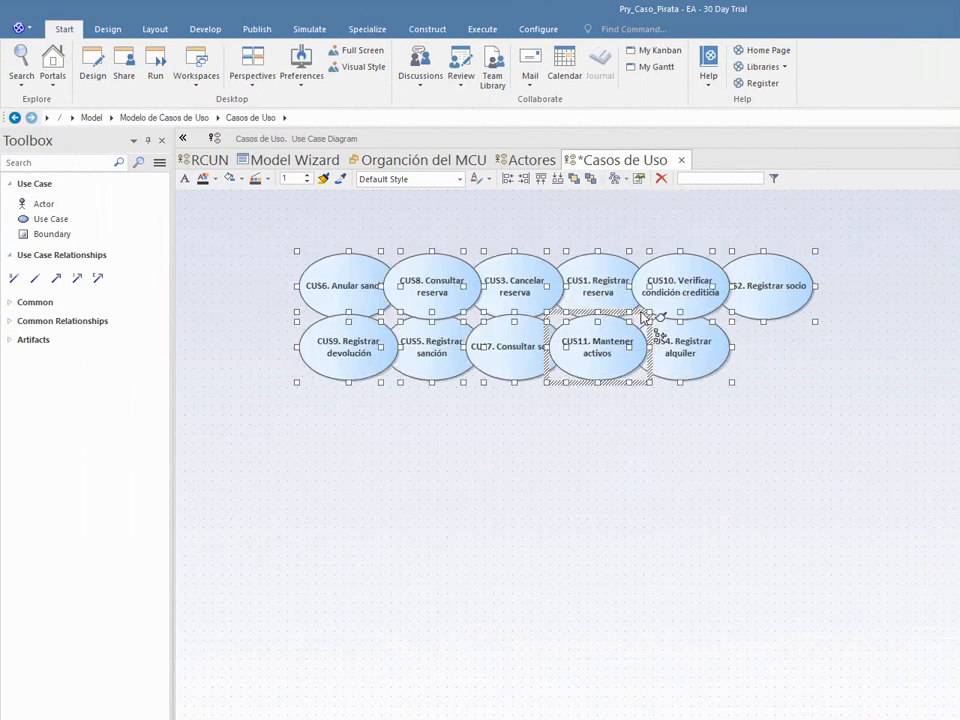
click(616, 179)
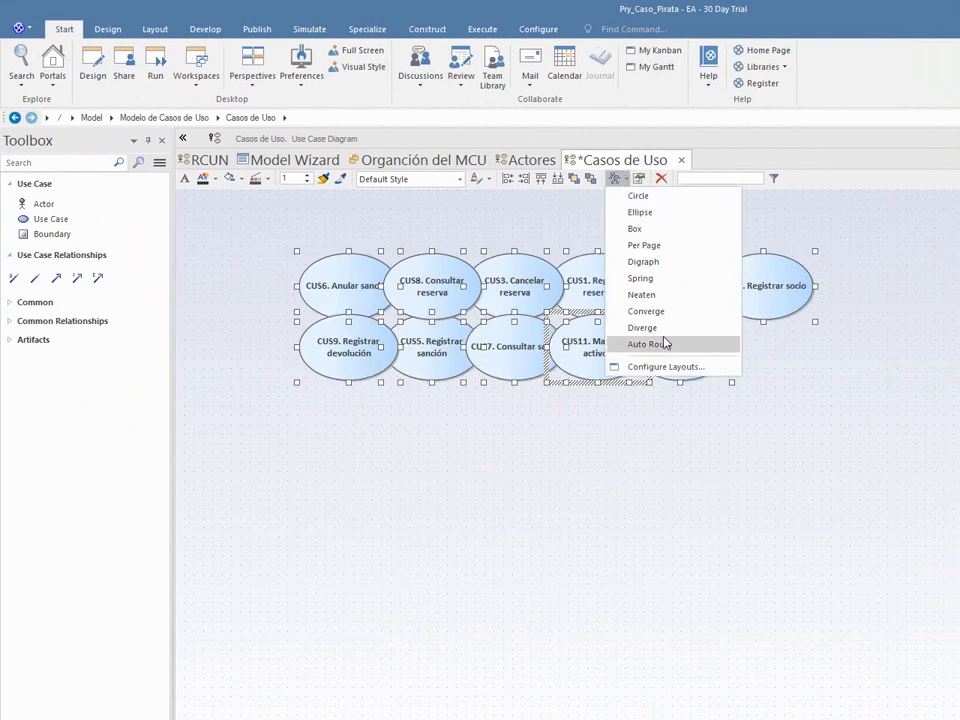
click(664, 344)
Arrange all the use cases with the Box layout, deselect them and save the diagram.
click(616, 179)
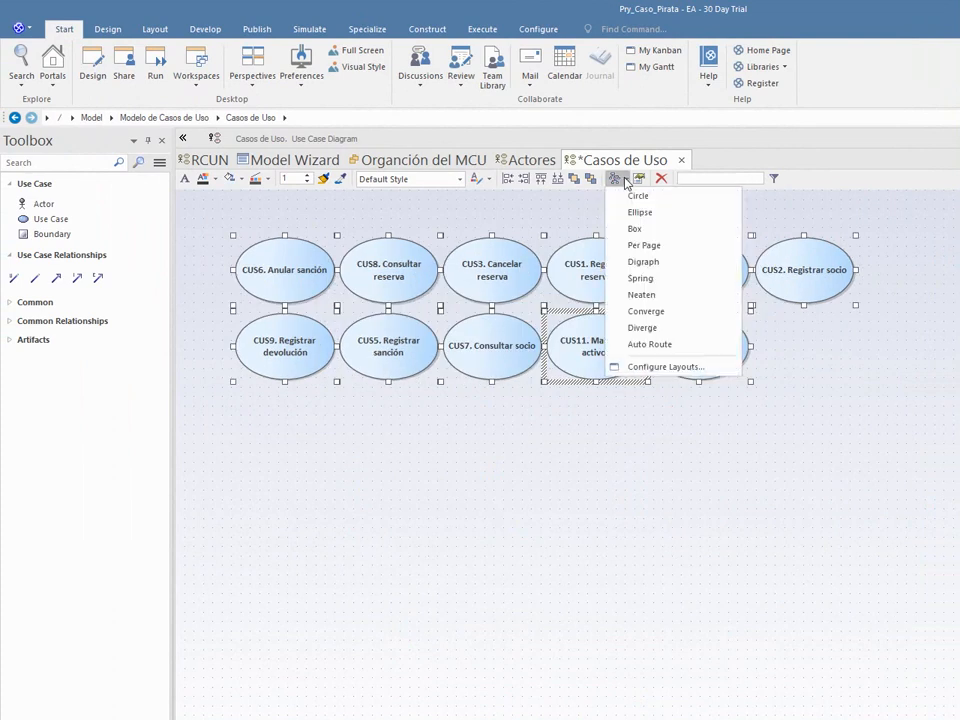
click(637, 228)
click(800, 332)
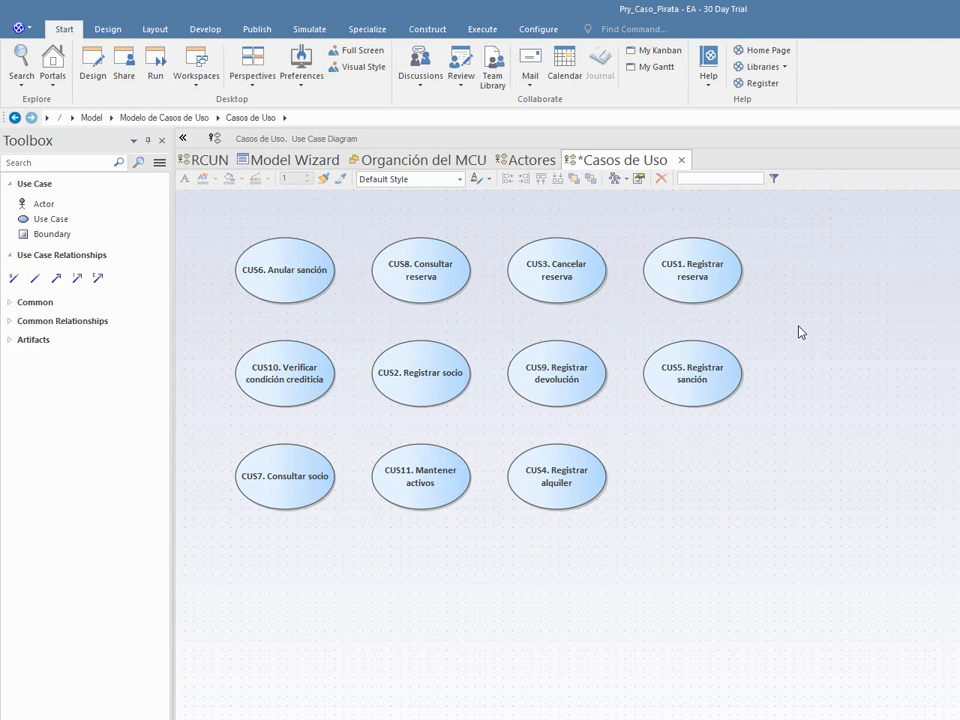
key(ctrl+s)
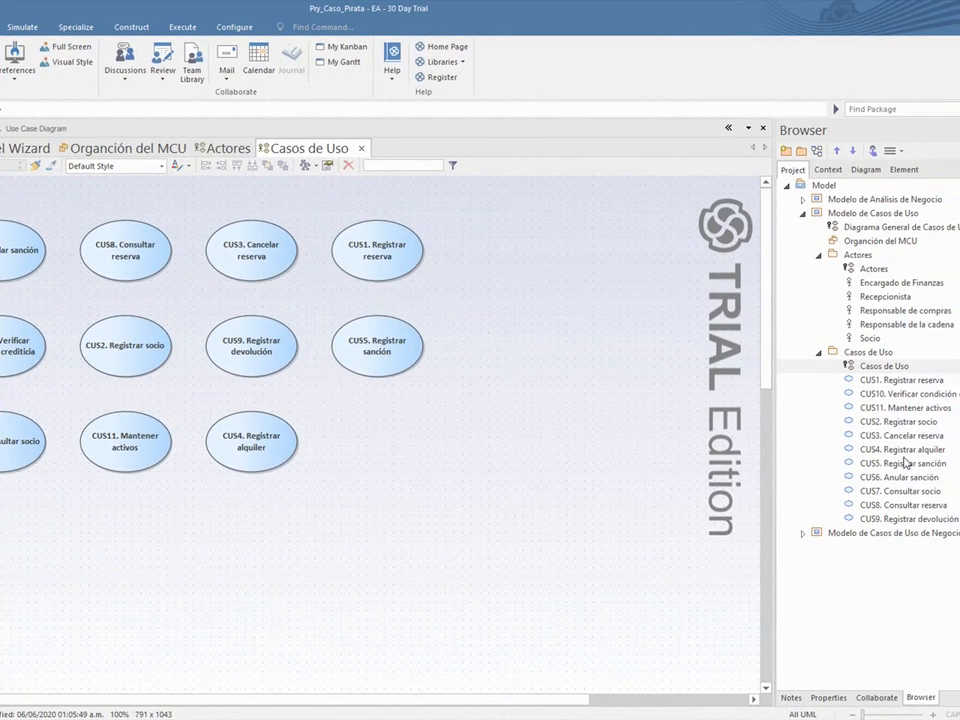
Rename the Registrar reserva use case in the project tree as "CUS01. Registrar reserva".
click(884, 383)
click(882, 383)
click(878, 381)
text(0)
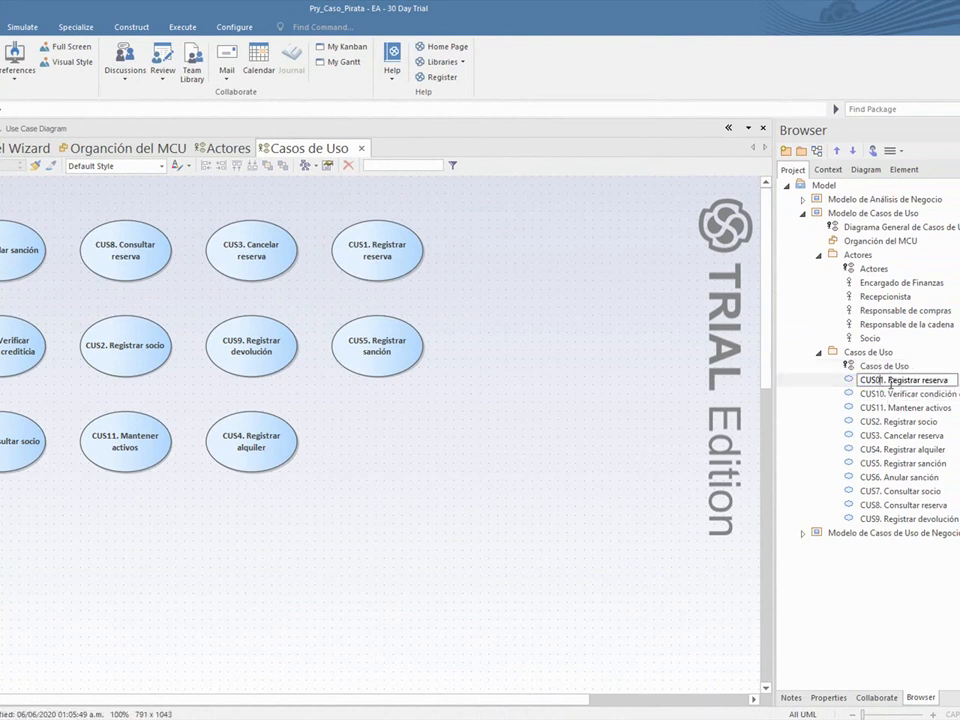
key(Return)
Rename the Registrar socio use case in the project tree as "CUS02. Registrar socio".
click(887, 408)
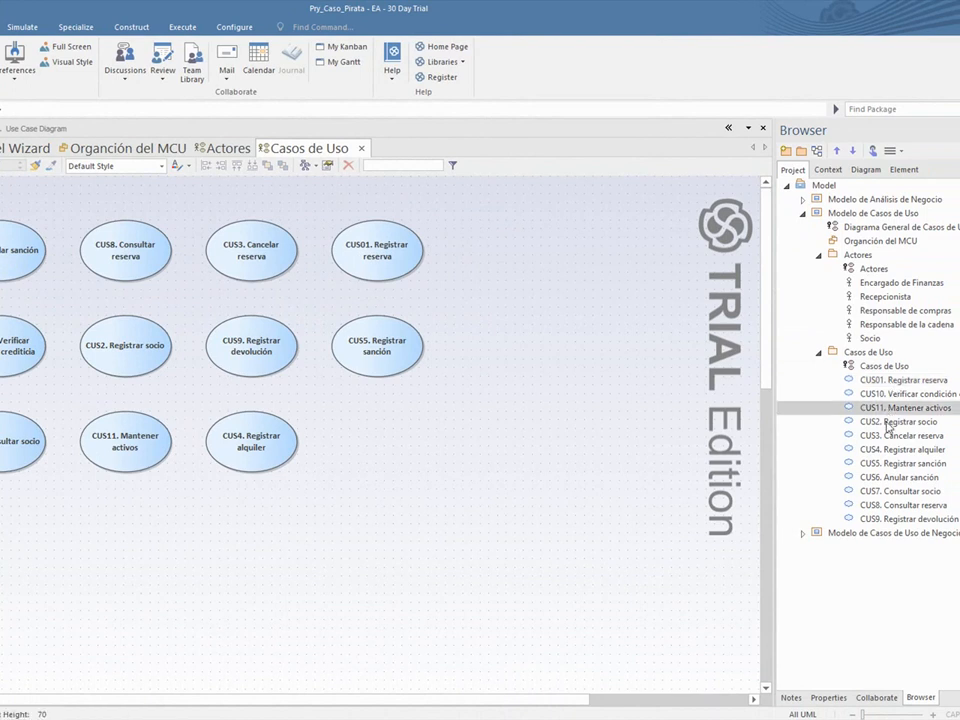
click(887, 422)
click(887, 422)
click(882, 422)
text(0)
key(Return)
Rename the Cancelar reserva use case in the project tree as "CUS03. Cancelar reserva".
click(882, 438)
click(882, 438)
click(876, 437)
text(0)
key(Return)
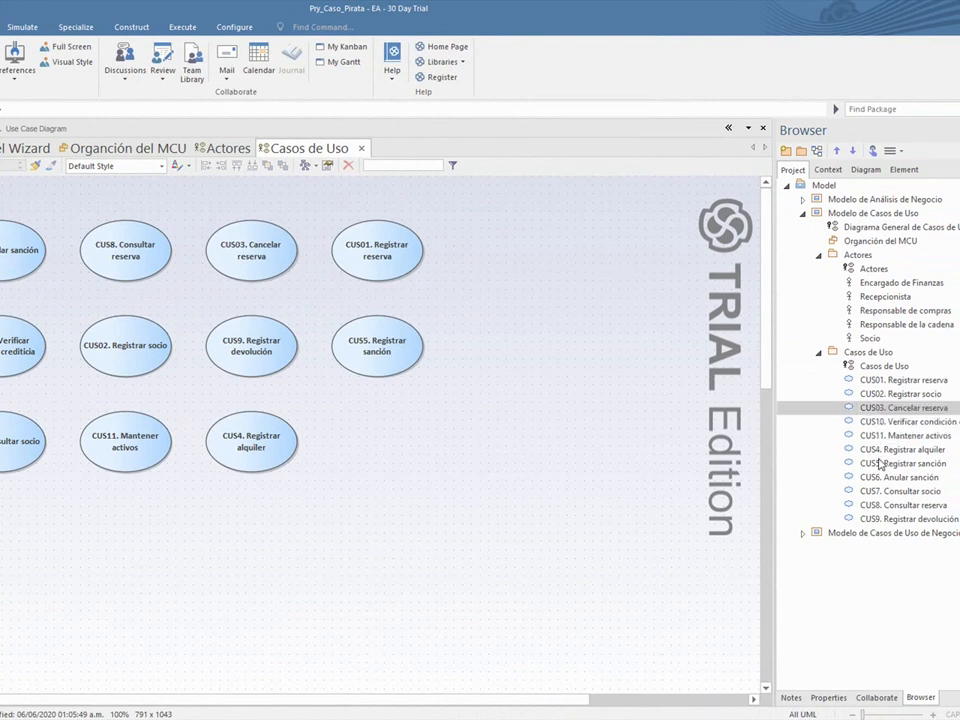
Rename the Registrar alquiler use case in the project tree as "CUS04. Registrar alquiler".
click(880, 449)
click(876, 450)
click(876, 450)
text(0)
key(Return)
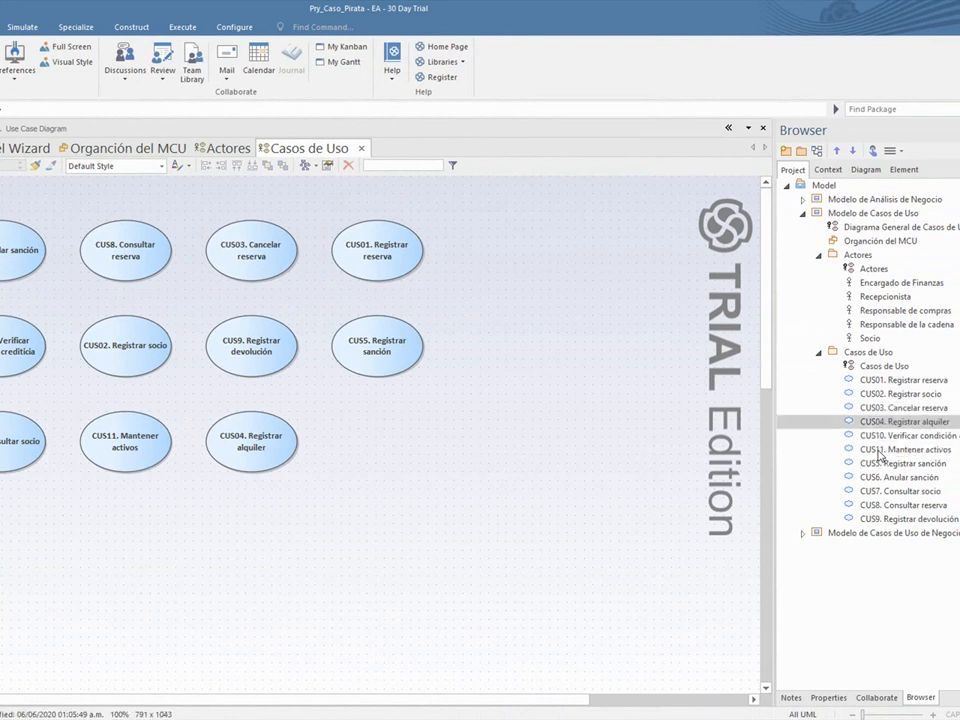
Rename the Registrar sanción use case in the project tree as "CUS05. Registrar sanción".
click(876, 464)
click(876, 464)
click(876, 464)
text(0)
key(Return)
Rename the Anular sanción use case in the project tree as "CUS06. Anular sanción".
click(890, 480)
click(882, 479)
click(878, 478)
text(0)
key(Return)
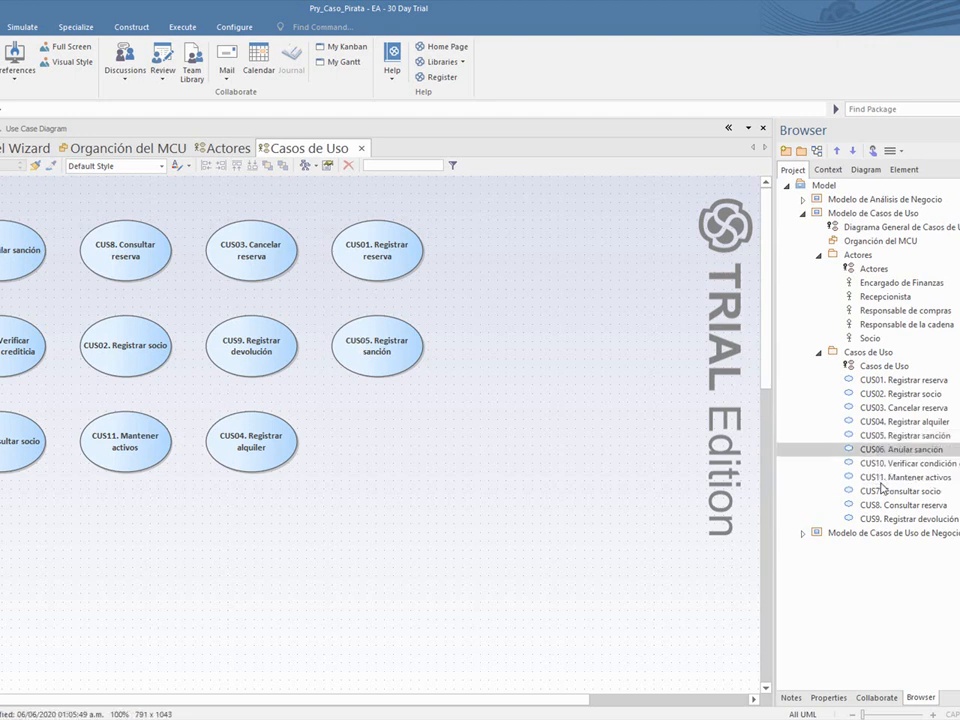
Rename the Consultar socio use case in the project tree as "CUS07. Consultar socio".
click(886, 490)
click(880, 491)
click(877, 491)
text(0)
key(Return)
Rename the Consultar reserva use case in the project tree as "CUS08. Consultar reserva".
click(873, 505)
click(871, 505)
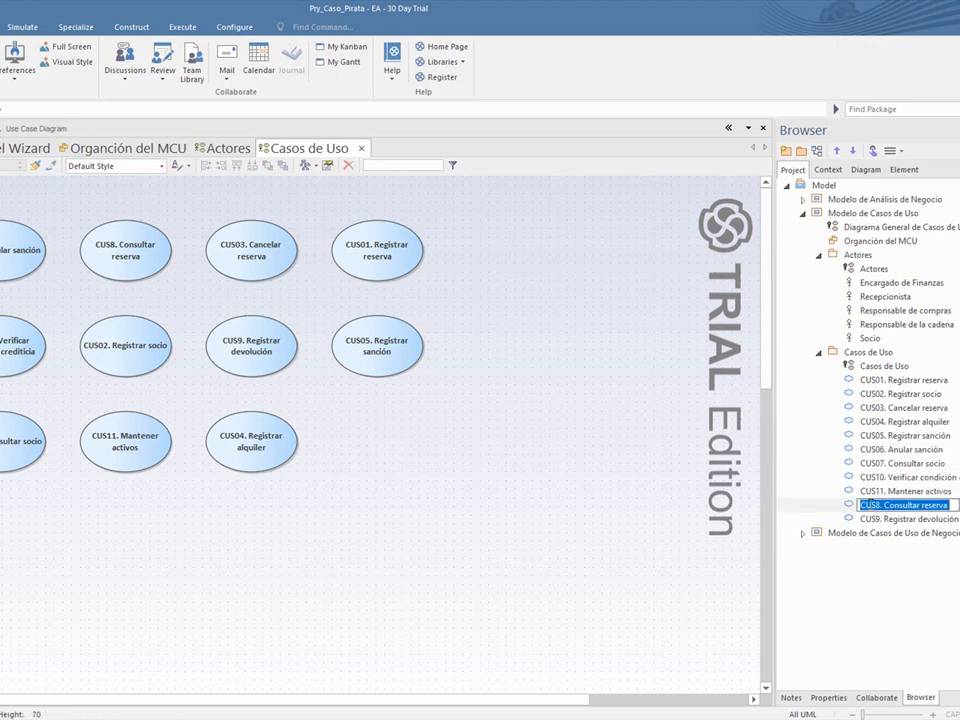
click(876, 505)
text(0)
key(Return)
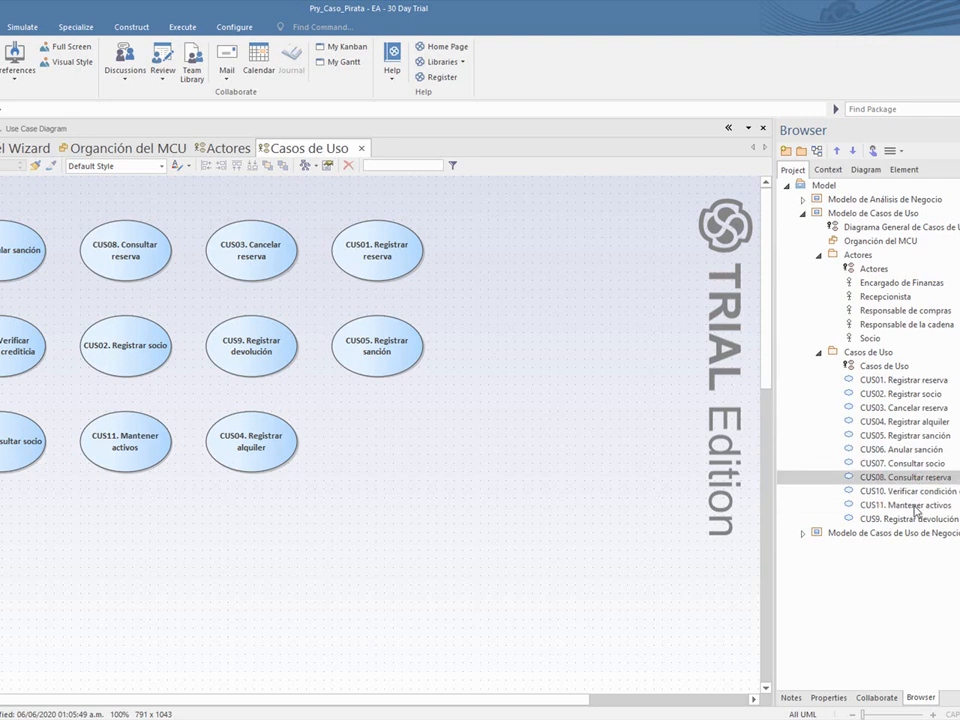
Rename the Registrar devolución use case in the project tree as "CUS09. Registrar devolución".
click(874, 521)
click(874, 521)
click(877, 520)
text(0)
key(Return)
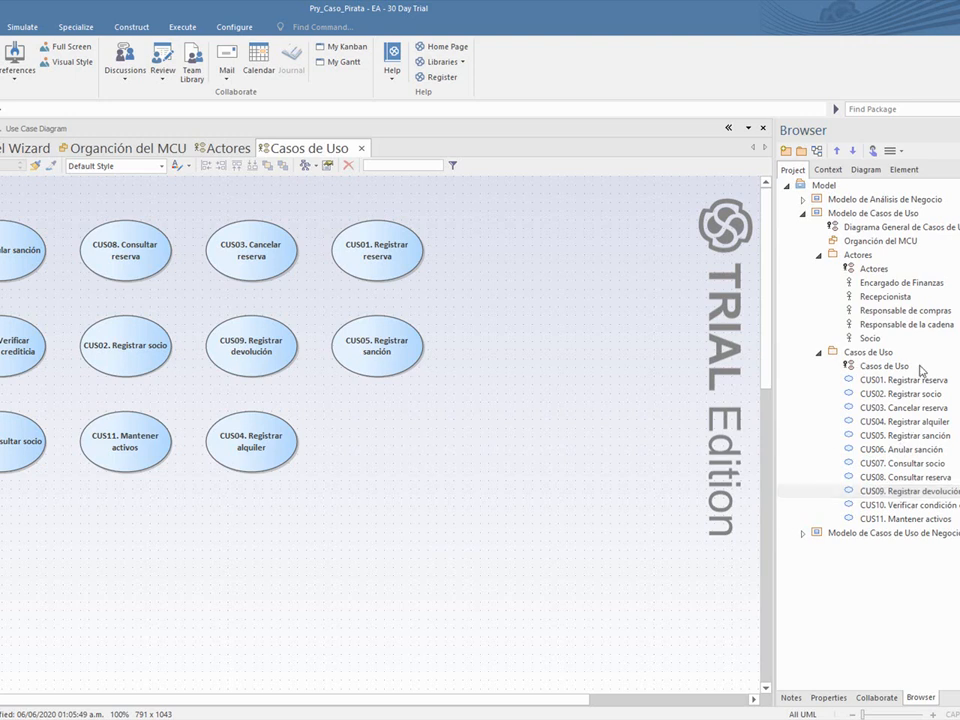
Open the Diagrama General de Casos de Uso and place all five actors on it as links, using Select For All.
double_click(866, 227)
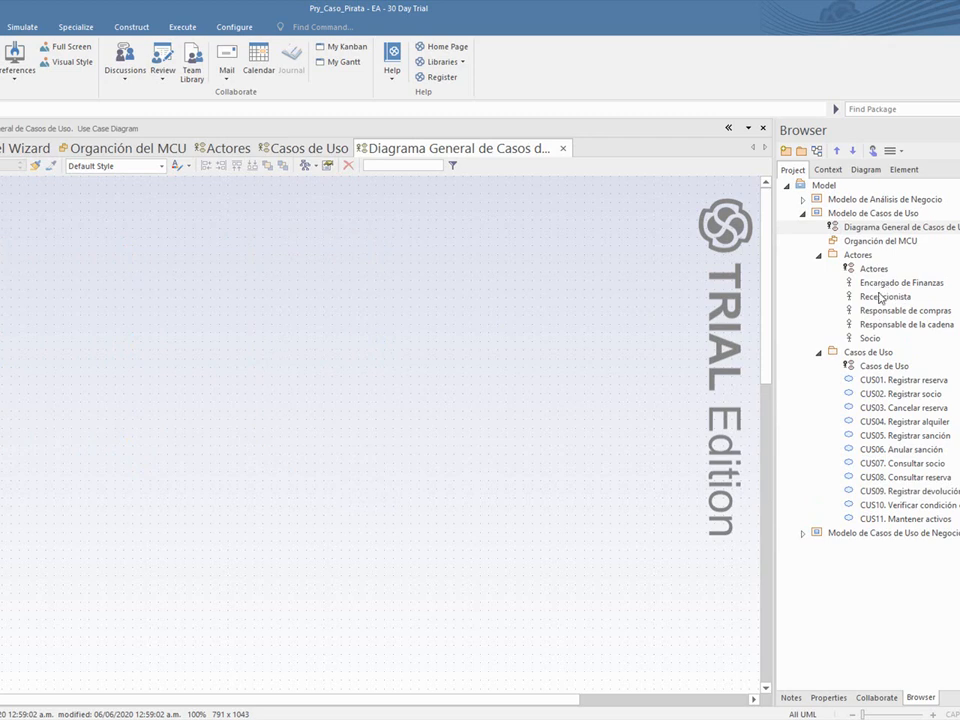
drag(875, 336, 204, 281)
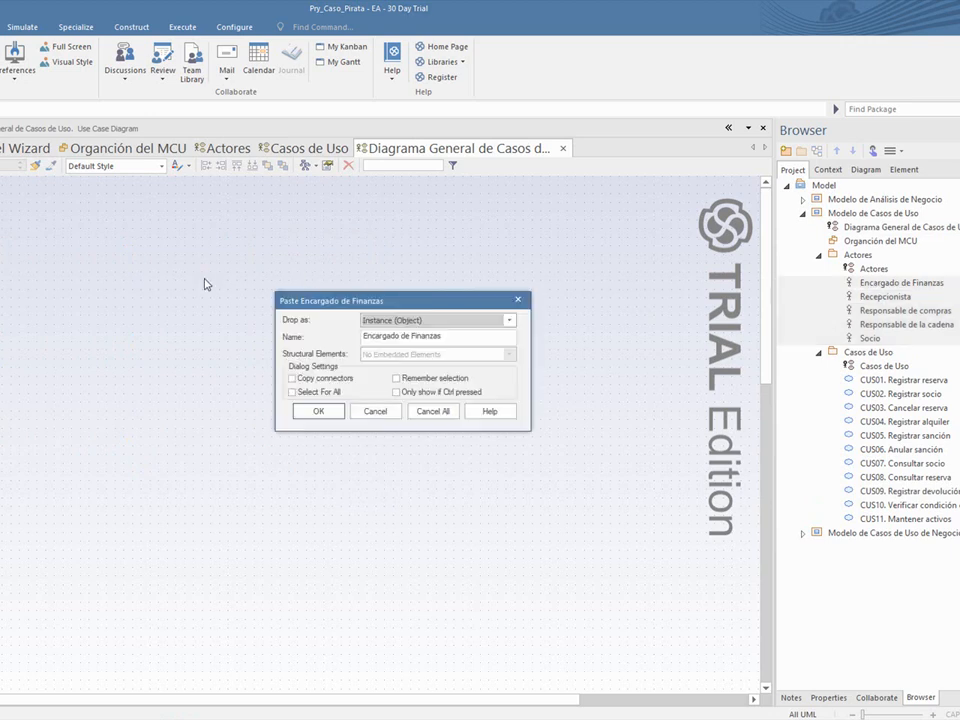
click(404, 322)
click(389, 331)
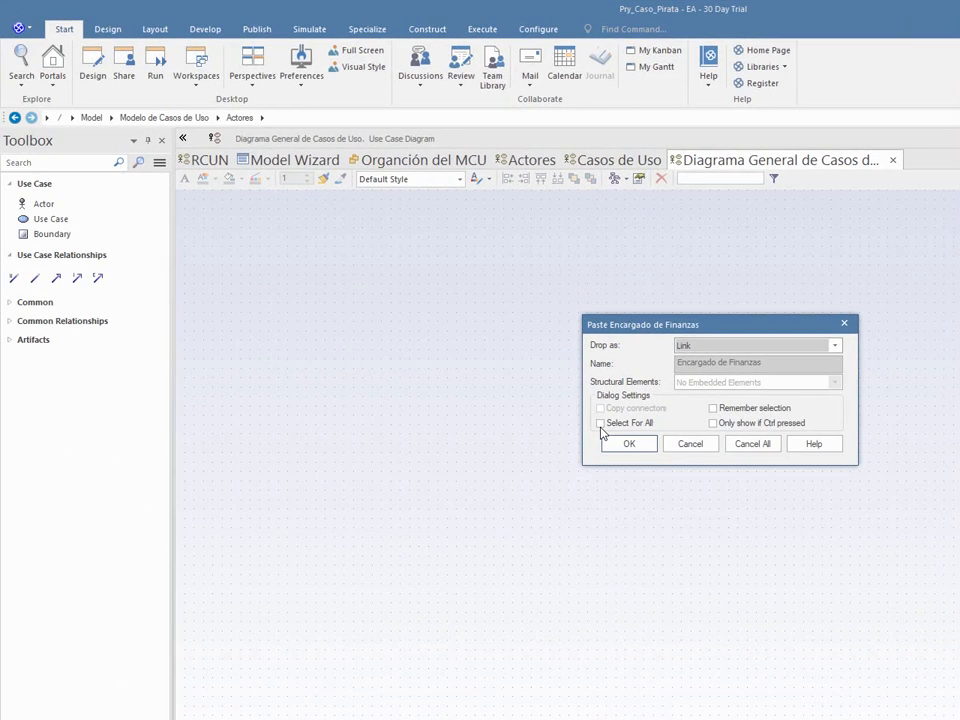
click(600, 425)
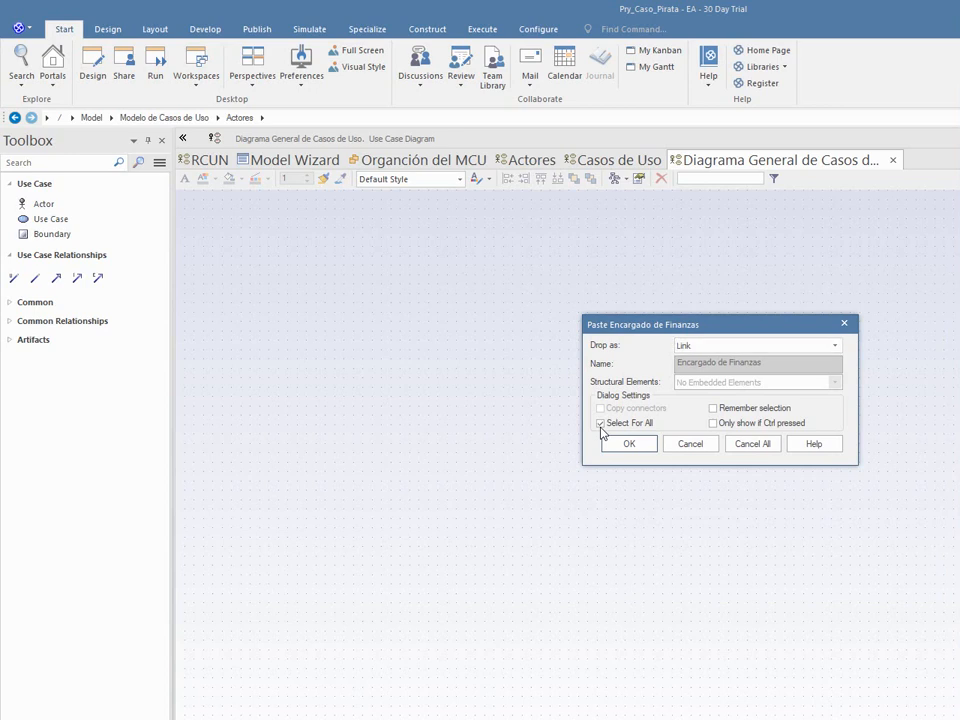
click(630, 444)
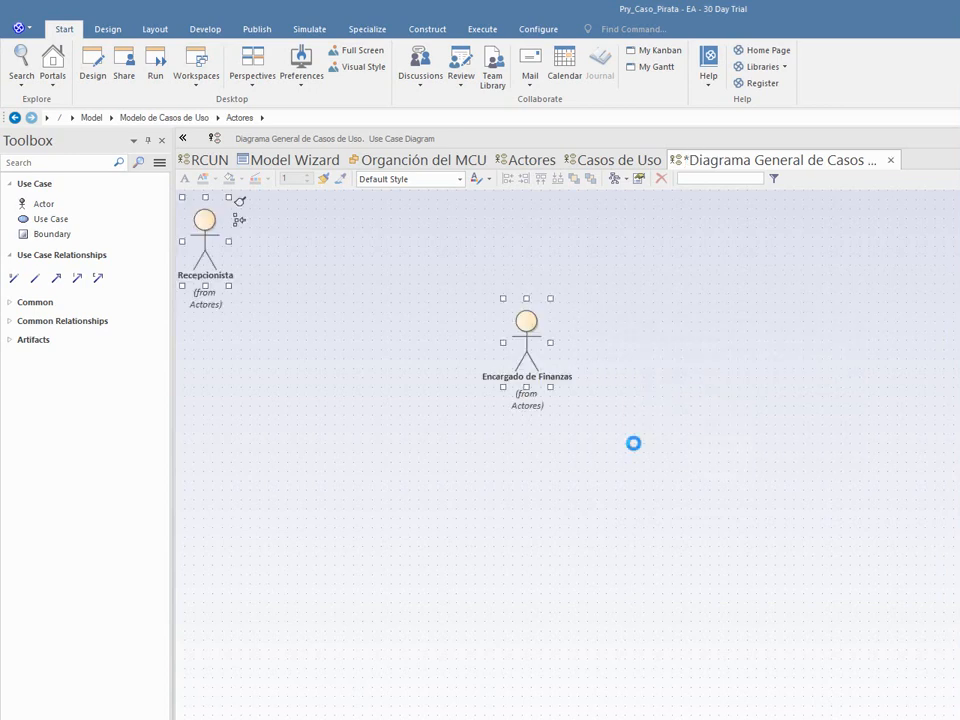
Spread the overlapping actors apart, with Responsable de compras in the middle and the other four around it.
click(644, 400)
drag(306, 307, 184, 270)
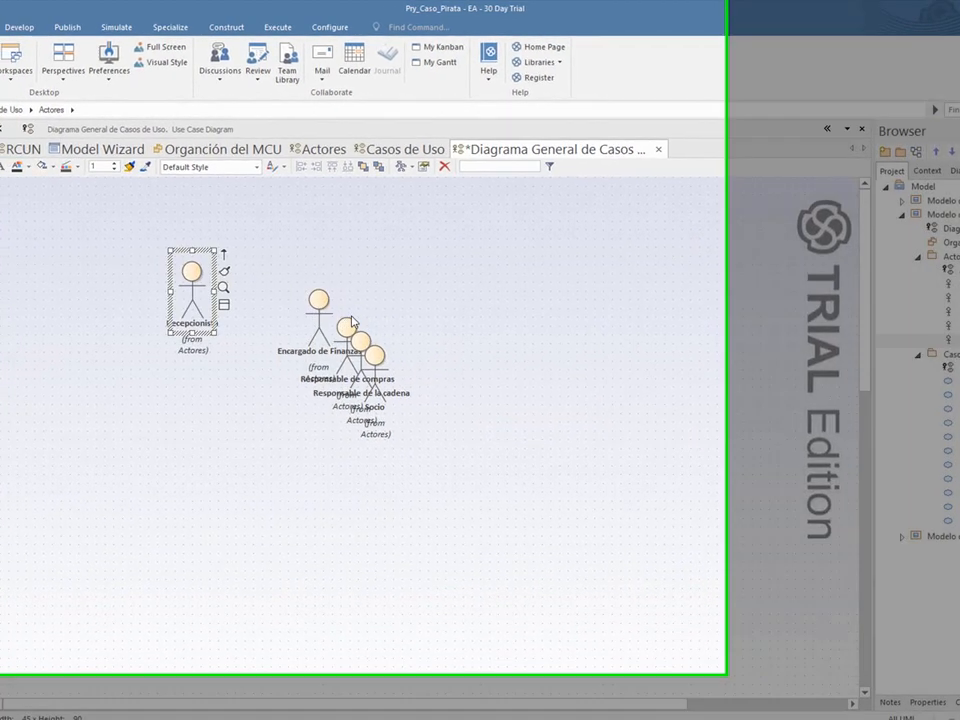
drag(302, 305, 256, 417)
drag(478, 450, 472, 516)
drag(574, 370, 779, 287)
drag(590, 388, 831, 516)
drag(557, 353, 636, 409)
drag(468, 530, 450, 530)
click(767, 356)
drag(767, 356, 801, 319)
click(898, 343)
Turn off Show Namespace in the general diagram's properties to hide the actors' package labels.
right_click(626, 256)
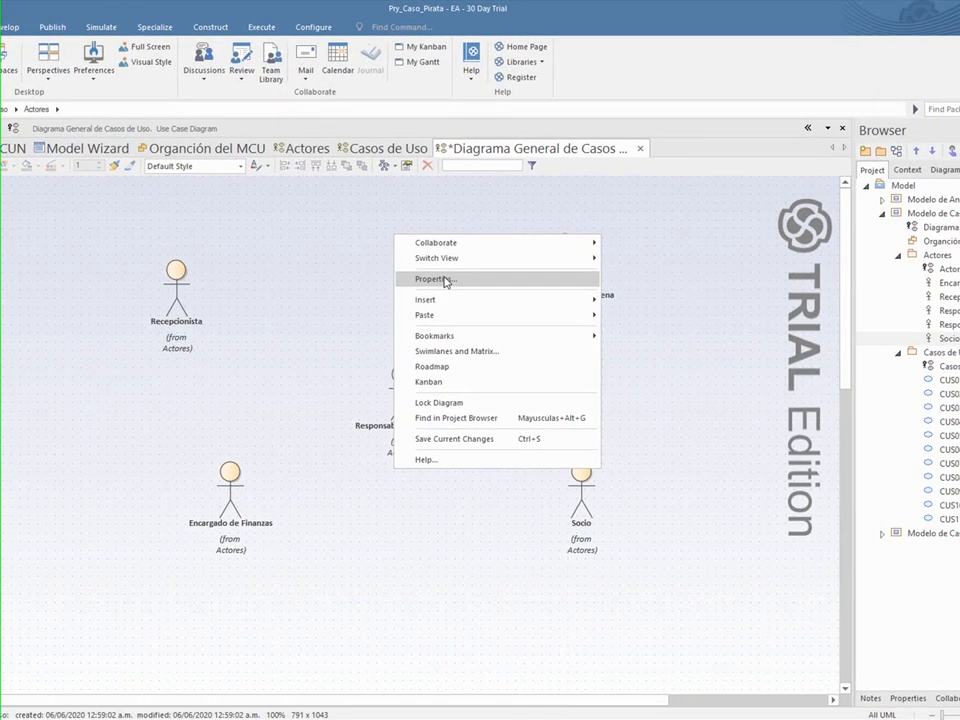
click(446, 279)
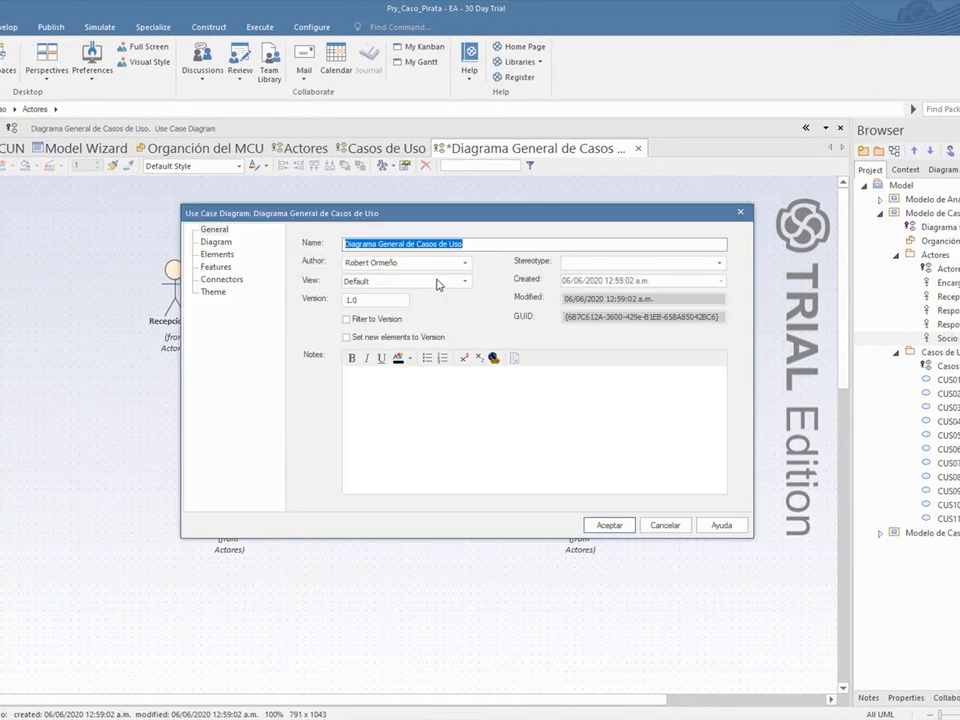
click(212, 242)
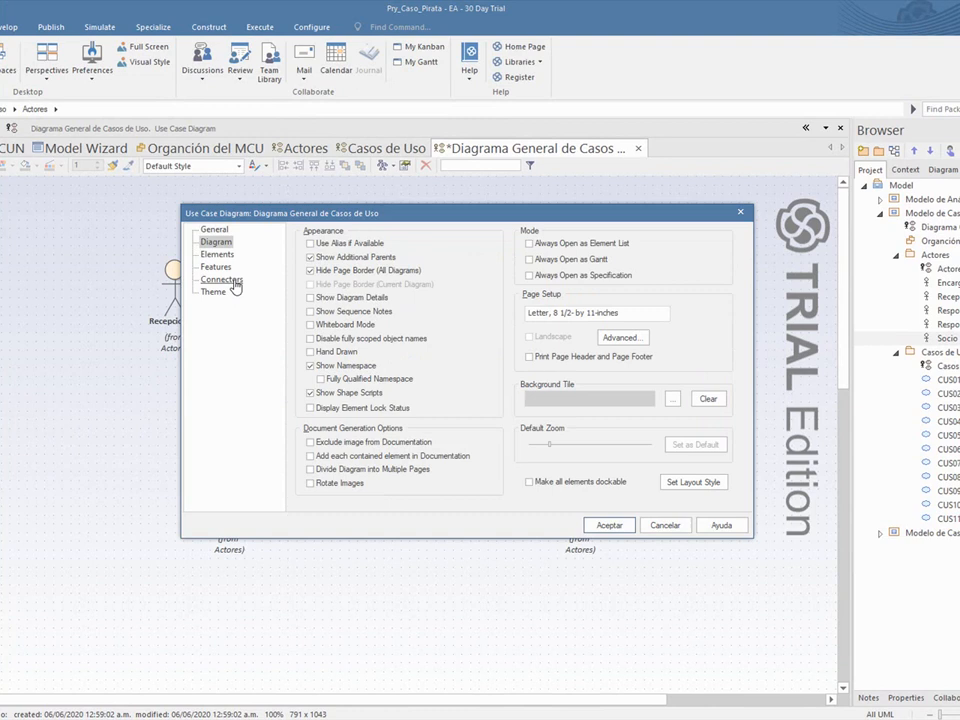
click(311, 367)
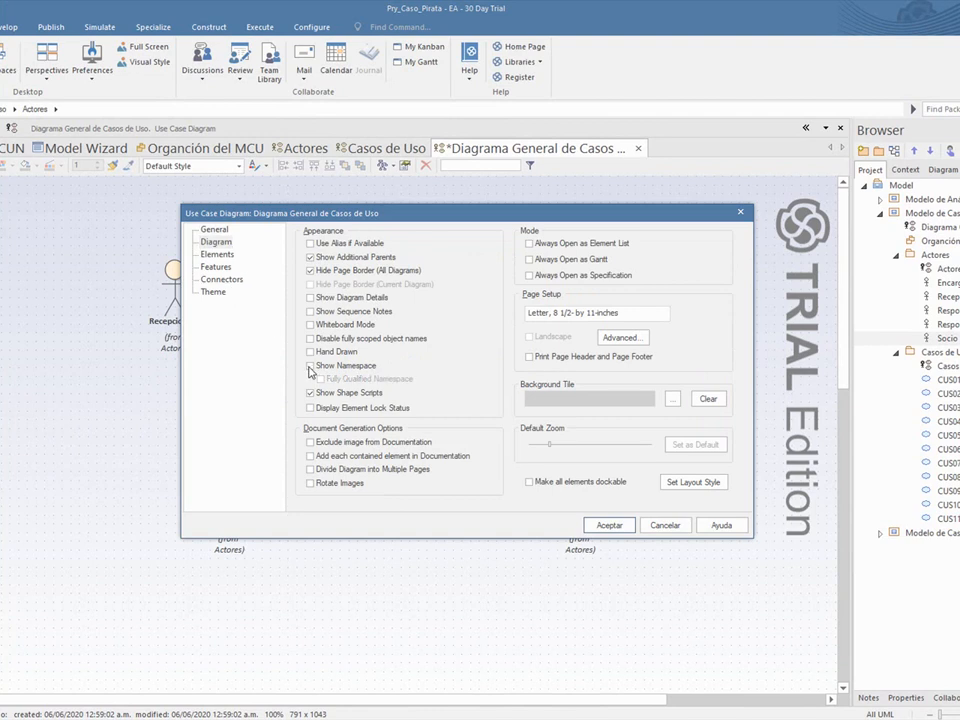
click(606, 526)
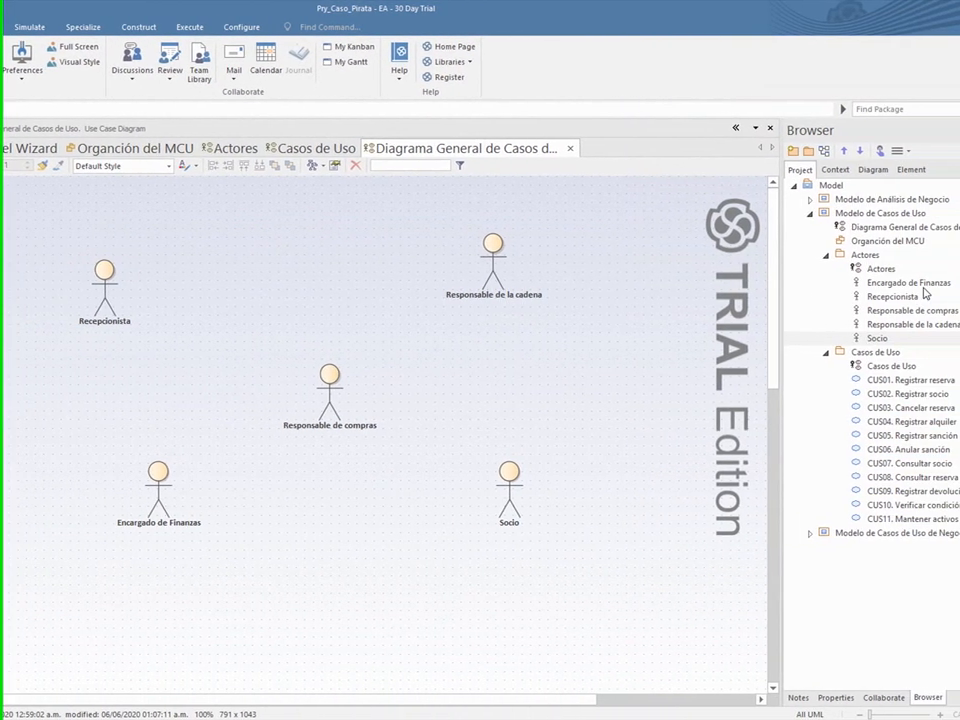
Place the use cases CUS01 to CUS11 on the general diagram as links, applying the choice to all.
drag(884, 385, 905, 521)
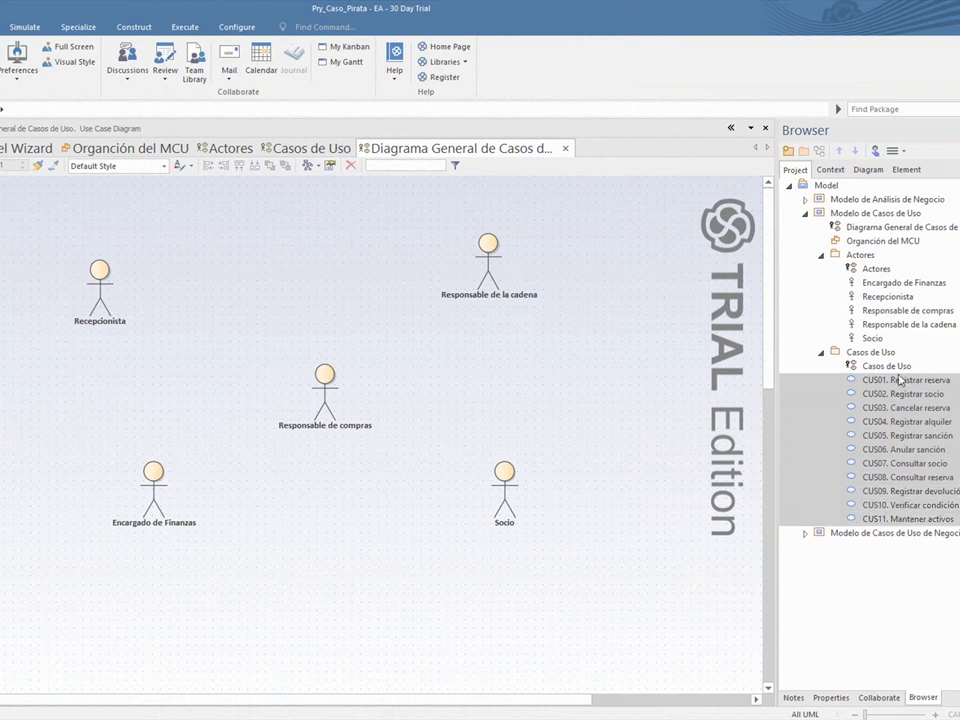
drag(900, 380, 268, 387)
drag(363, 573, 358, 566)
click(407, 321)
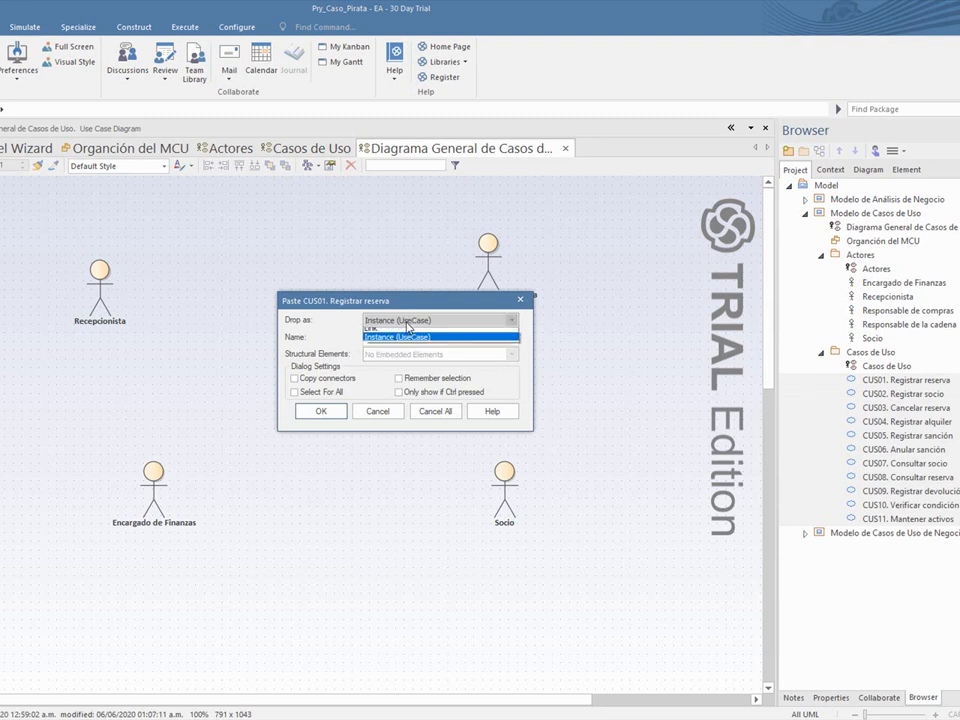
click(388, 334)
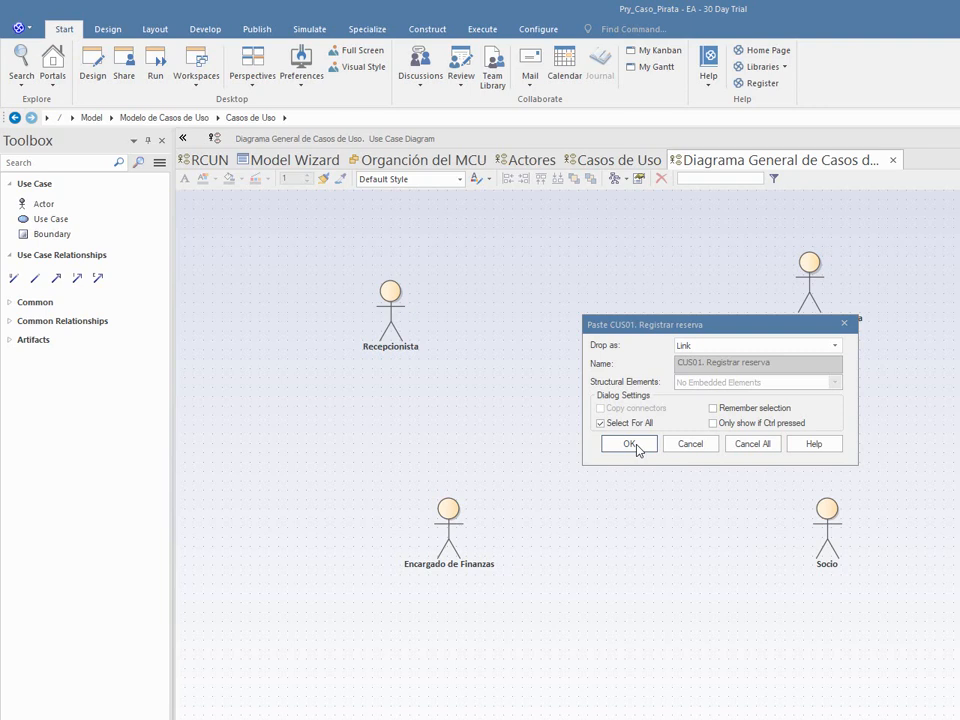
click(629, 444)
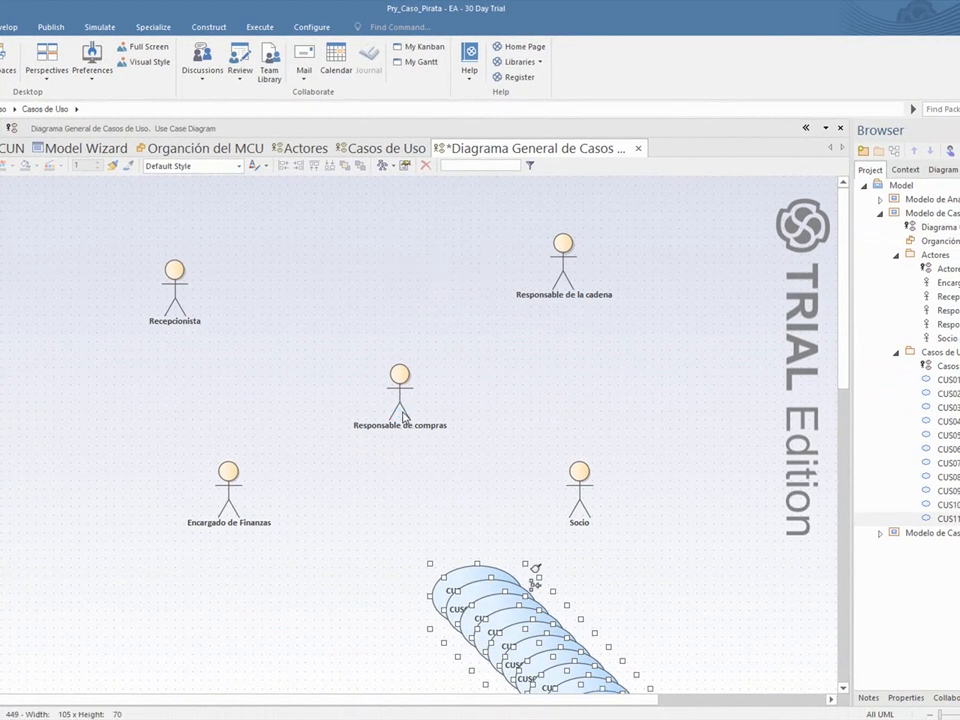
Move the CUS01. Registrar reserva use case out of the stack to beside the Recepcionista actor.
scroll(406, 400, down, 3)
click(654, 388)
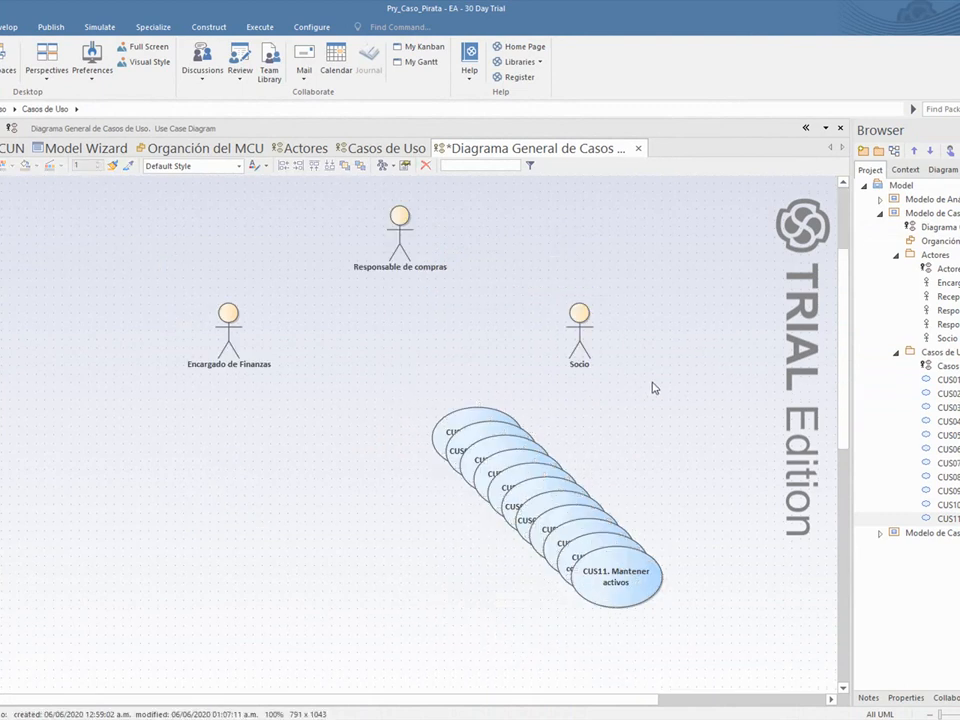
scroll(610, 414, up, 3)
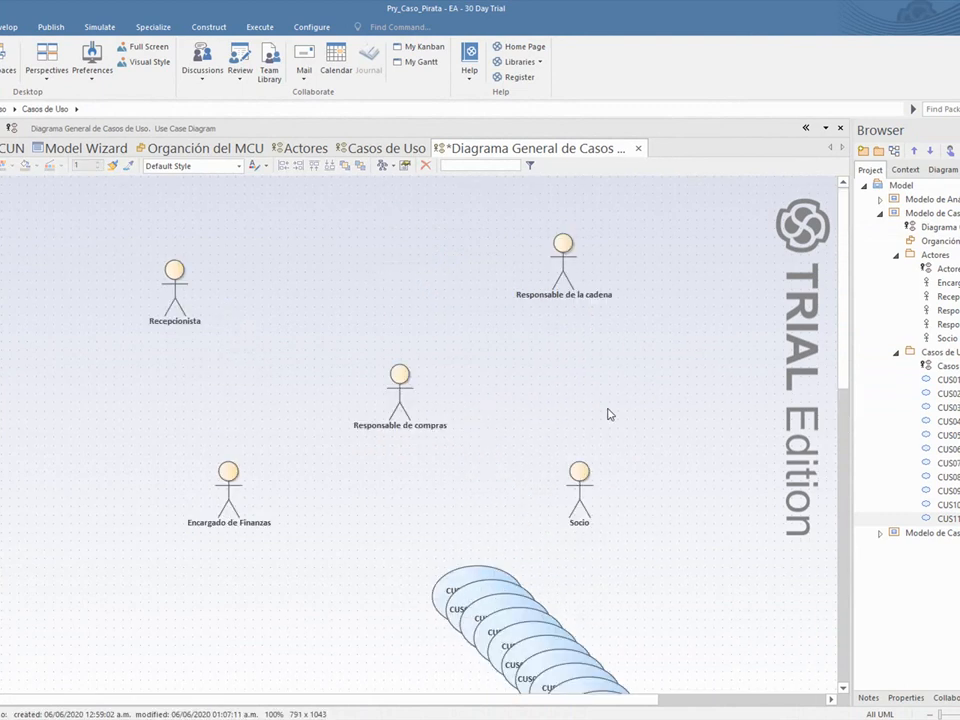
drag(461, 579, 447, 481)
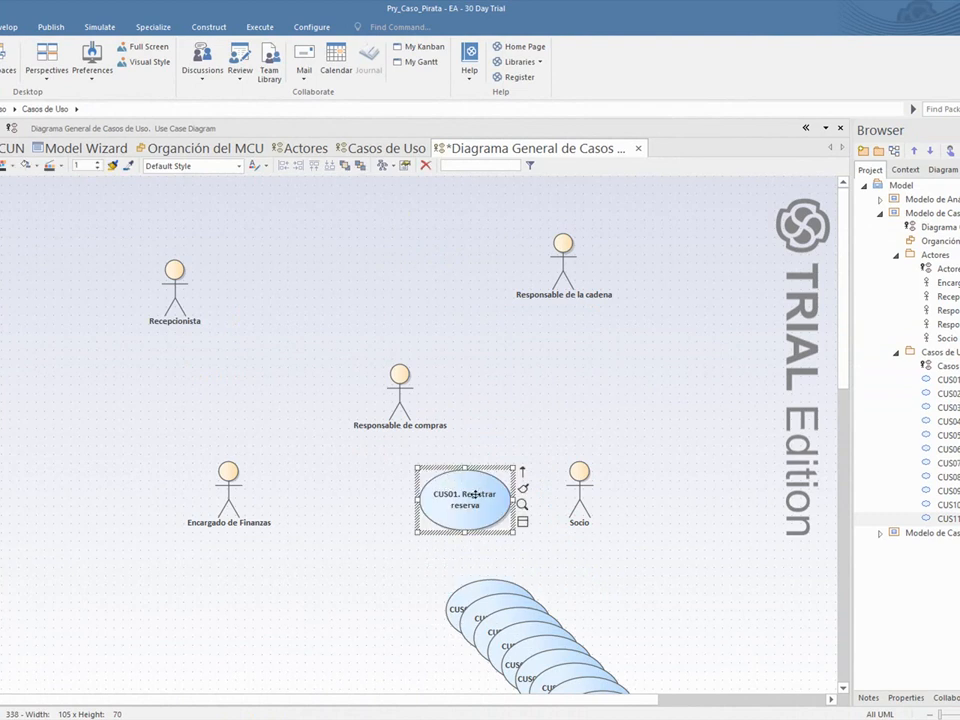
drag(463, 494, 320, 245)
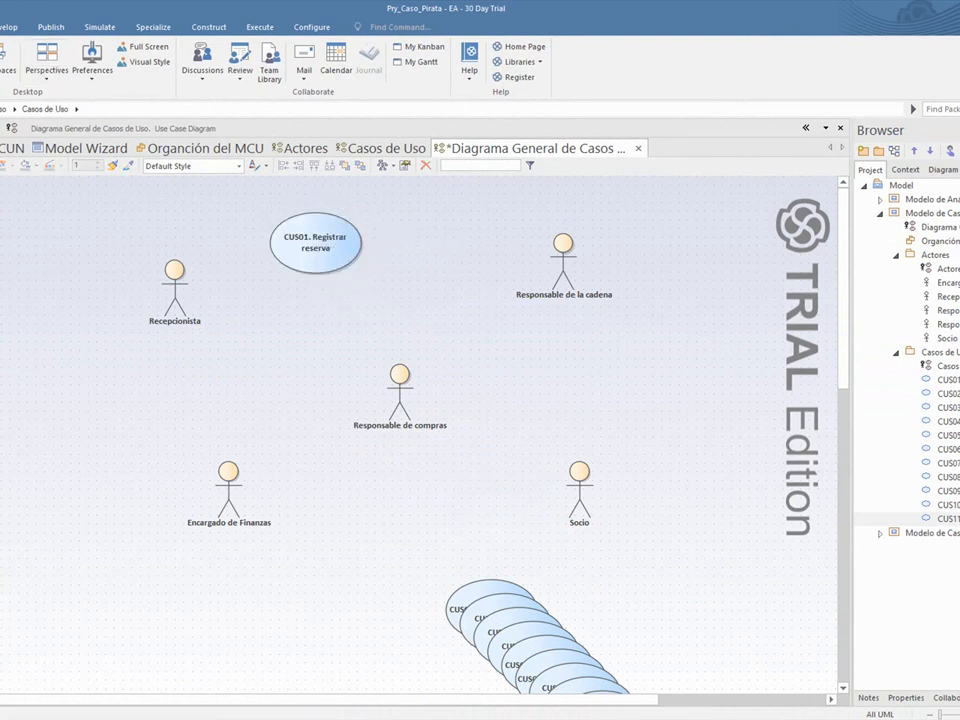
Associate the Recepcionista actor with CUS01. Registrar reserva and shift the actor slightly lower.
click(174, 280)
drag(208, 266, 276, 244)
drag(184, 310, 176, 323)
Place CUS02. Registrar socio directly beneath CUS01 and associate it with Recepcionista, aligning the actor and CUS01 with it.
drag(468, 595, 427, 516)
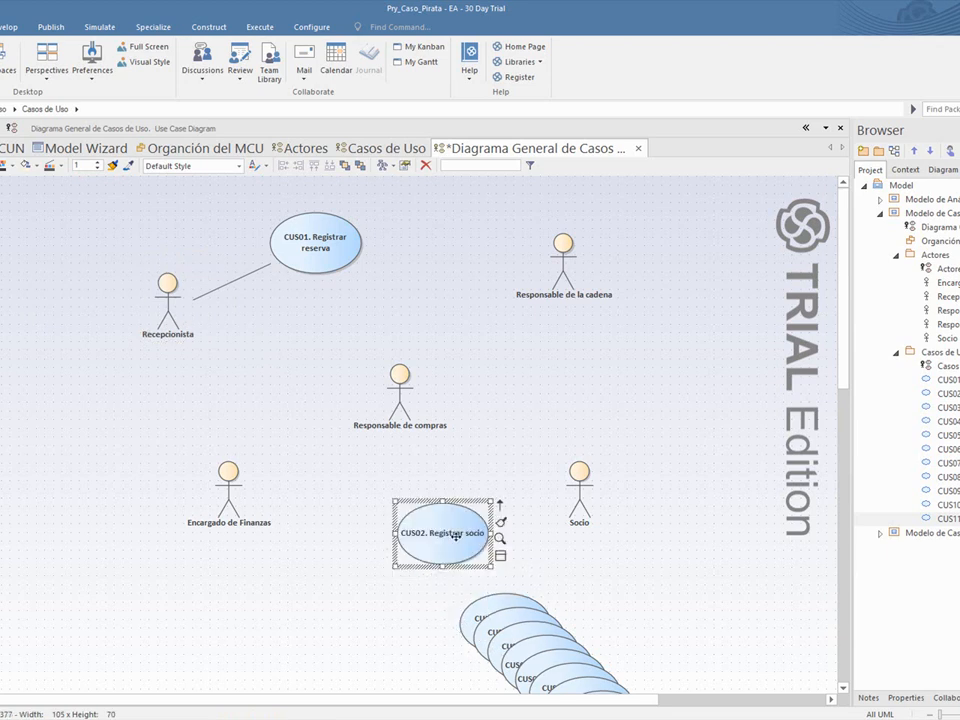
drag(456, 533, 334, 325)
click(377, 279)
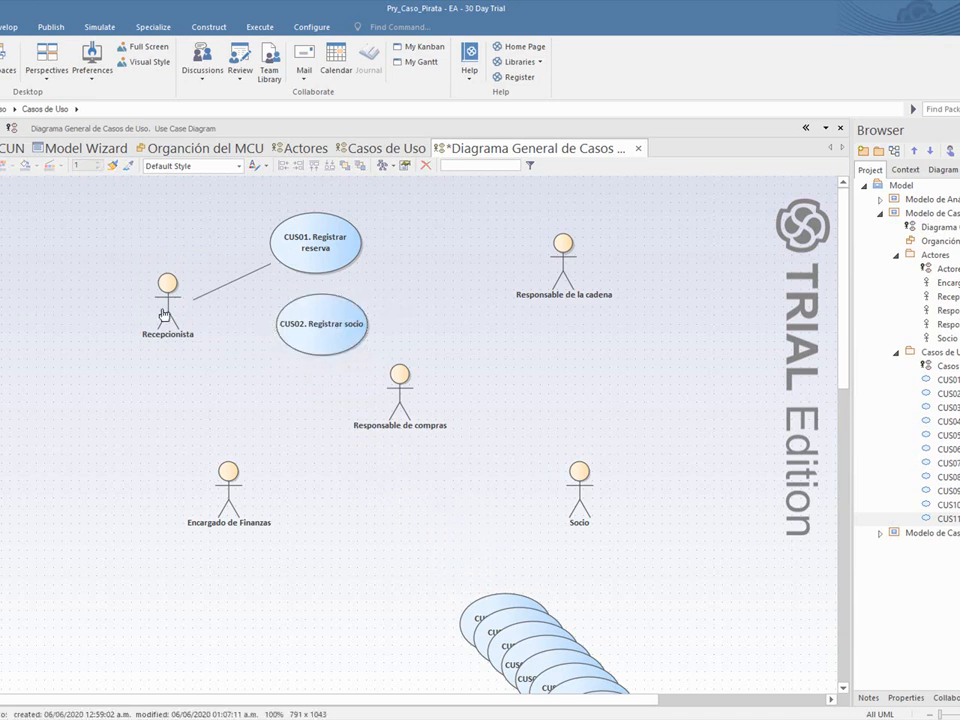
drag(167, 295, 326, 332)
mouse_move(318, 252)
mouse_down()
mouse_move(241, 241)
mouse_move(322, 246)
mouse_up()
drag(176, 314, 176, 318)
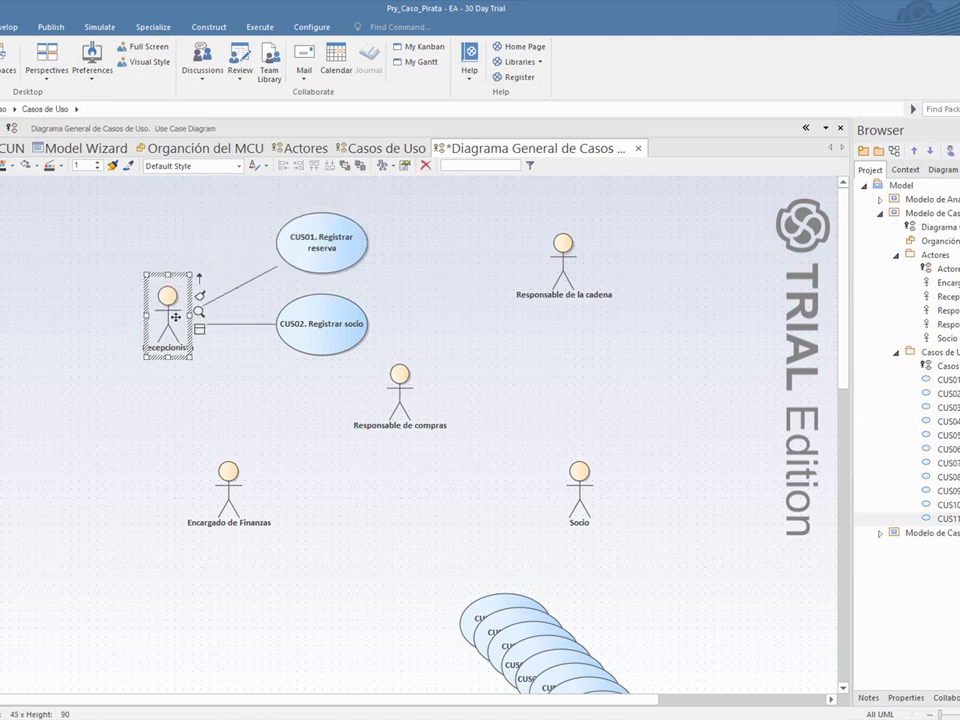
click(381, 300)
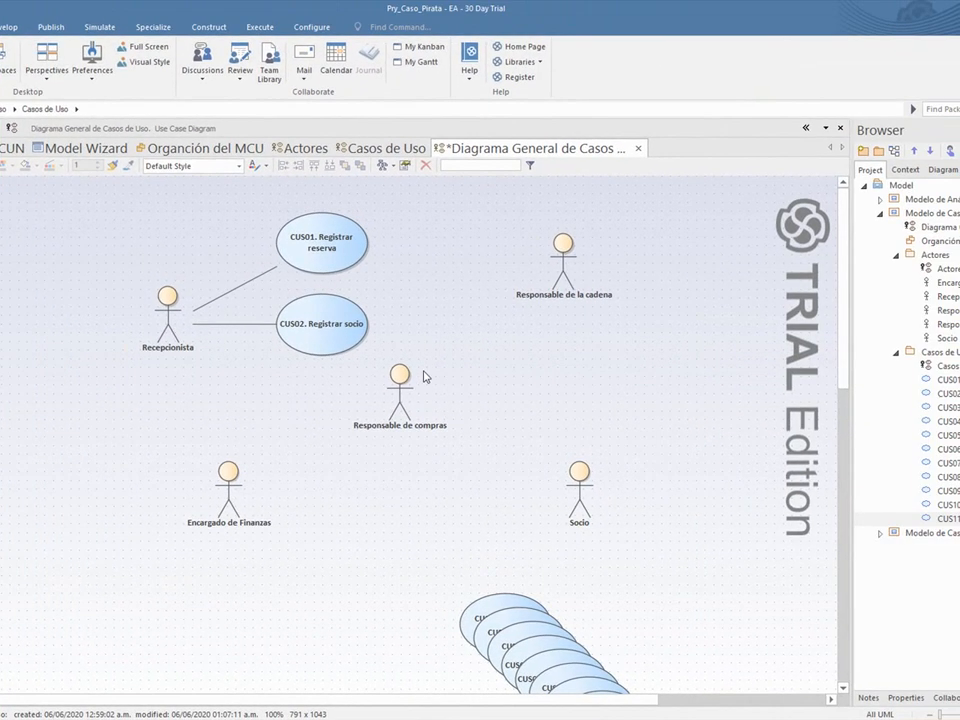
Place Socio across from Recepcionista beside CUS02, moving Responsable de compras and Responsable de la cadena farther out of the way.
drag(498, 387, 560, 391)
drag(469, 397, 595, 400)
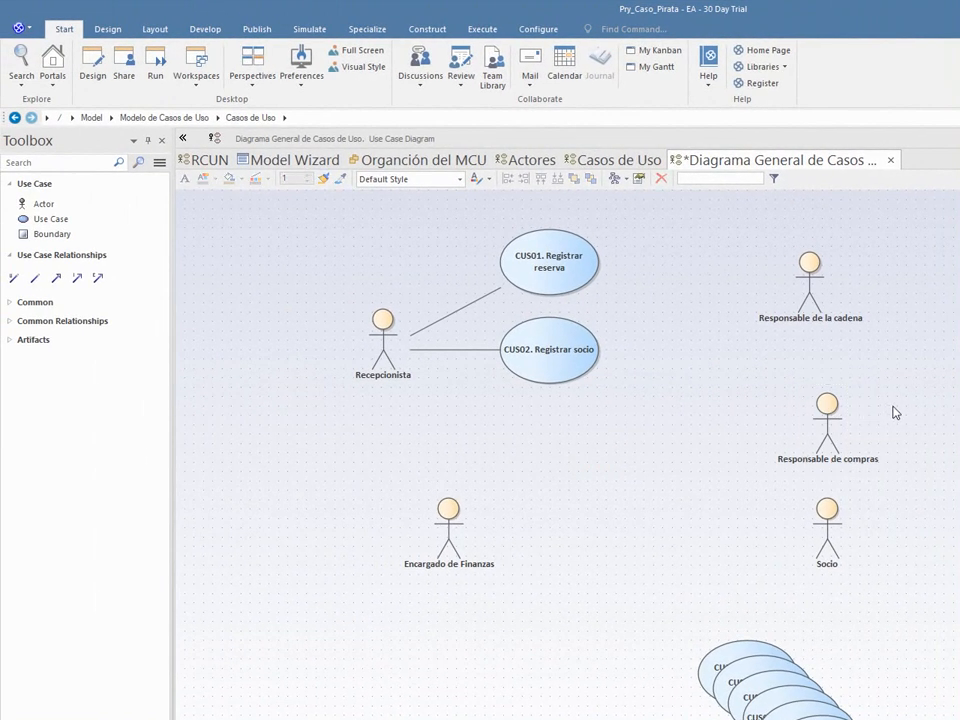
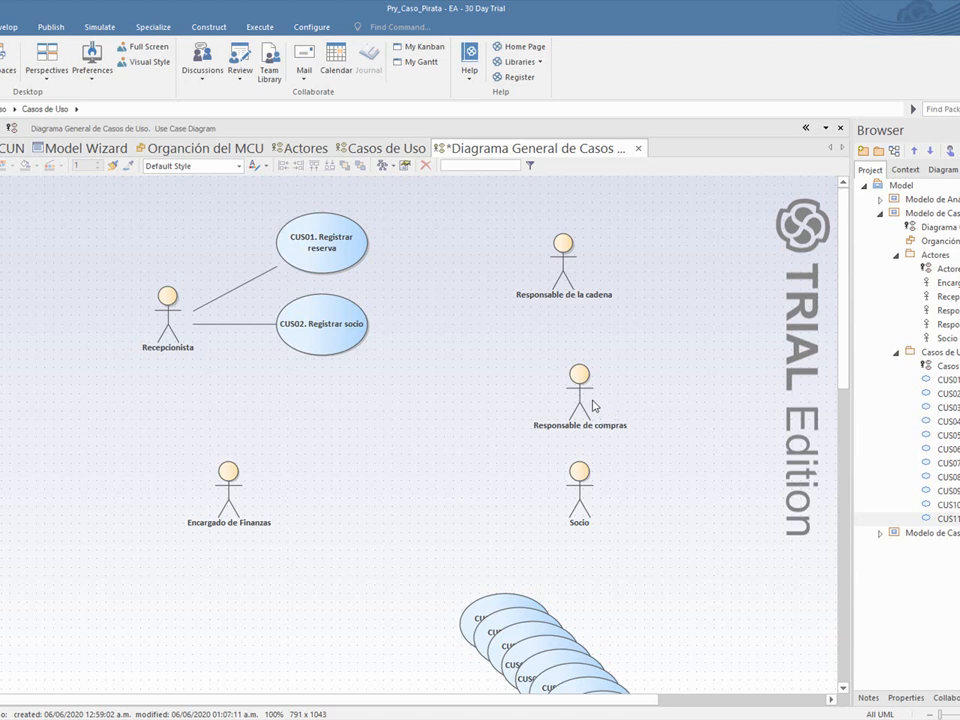
drag(575, 503, 467, 335)
drag(567, 277, 705, 400)
drag(476, 343, 497, 341)
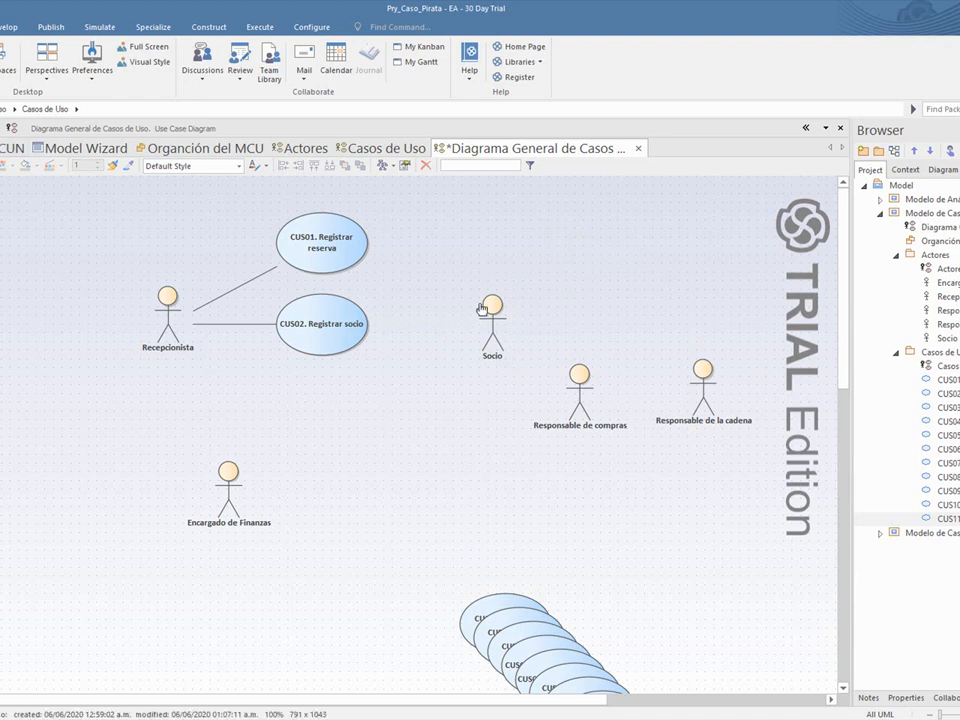
Associate Socio with CUS02. Registrar socio, level the actor with the use case, and save the diagram.
drag(492, 329, 351, 325)
click(544, 310)
drag(498, 314, 499, 302)
click(614, 322)
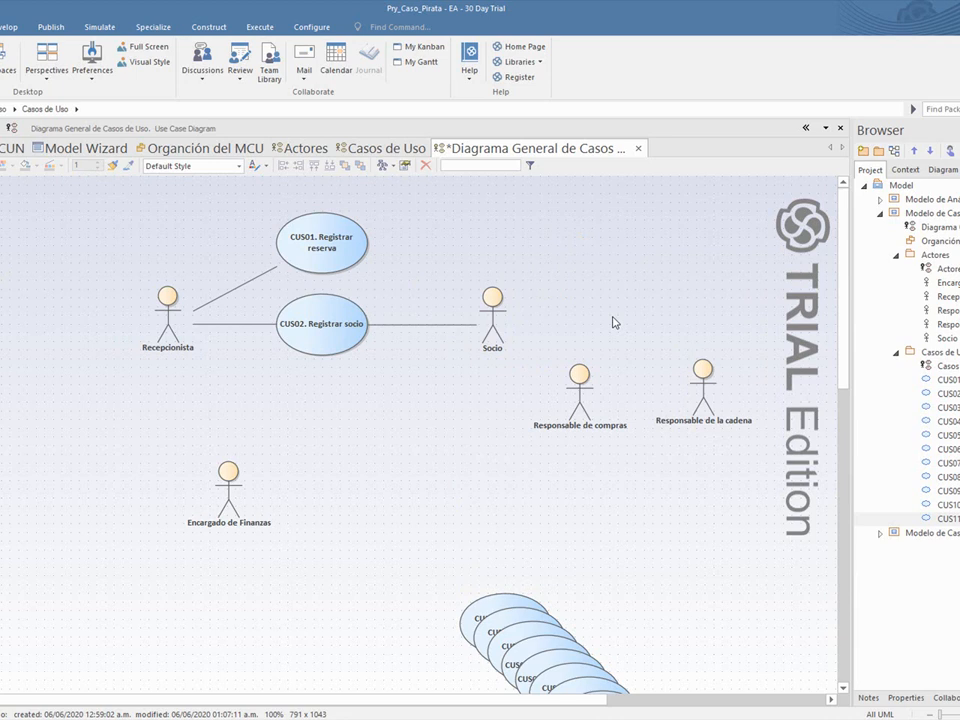
key(ctrl+s)
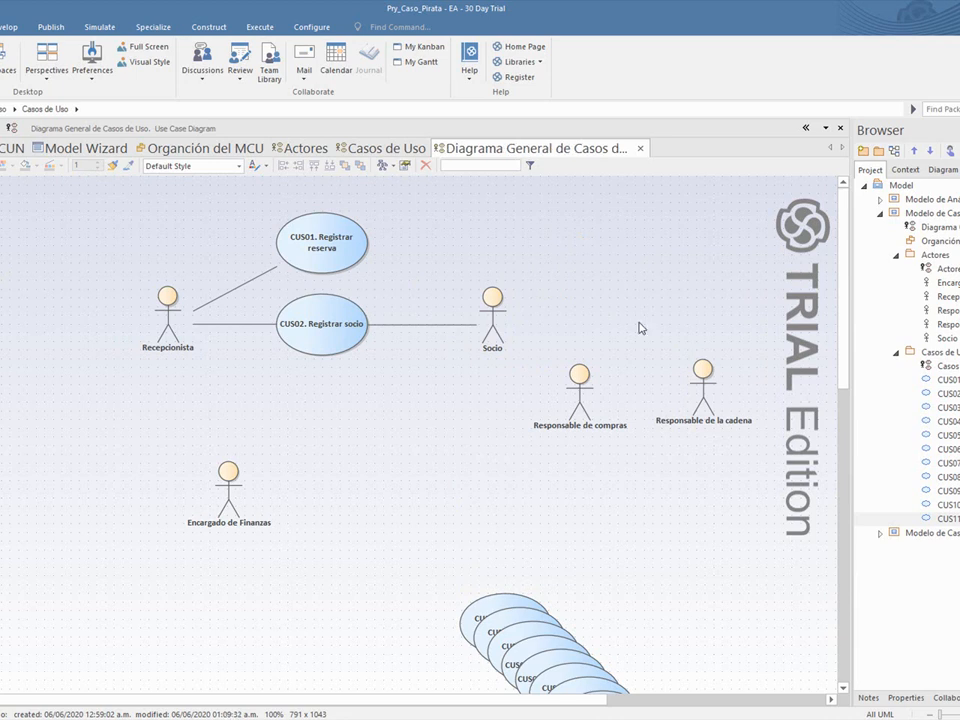
Place CUS03. Cancelar reserva beneath CUS02, associate it with Socio and Recepcionista, and also associate Socio with CUS01.
drag(505, 614, 455, 463)
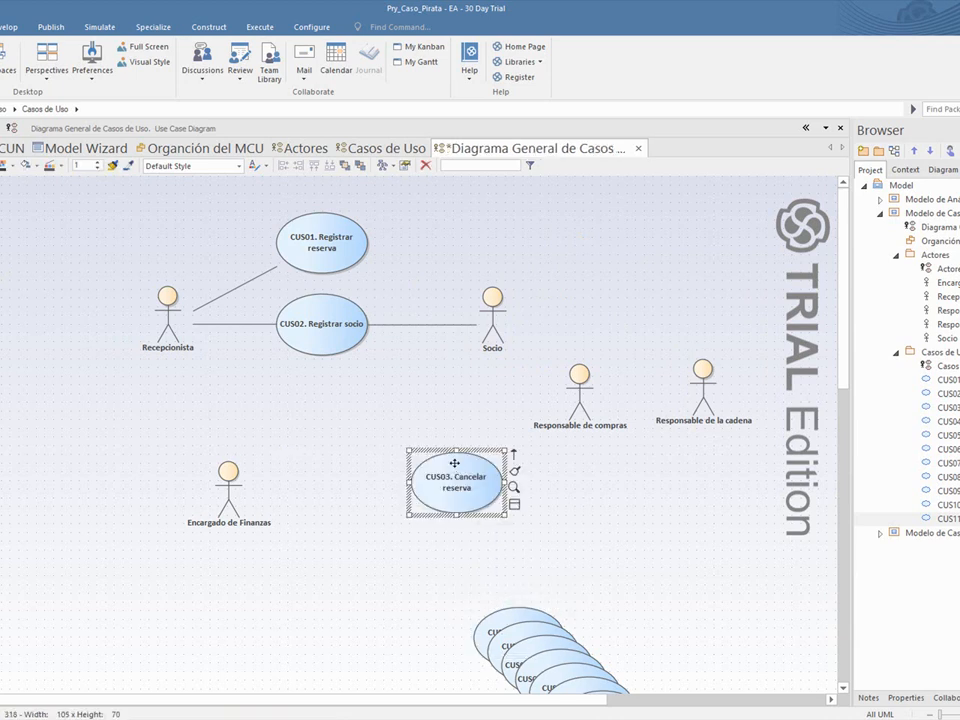
drag(453, 466, 336, 408)
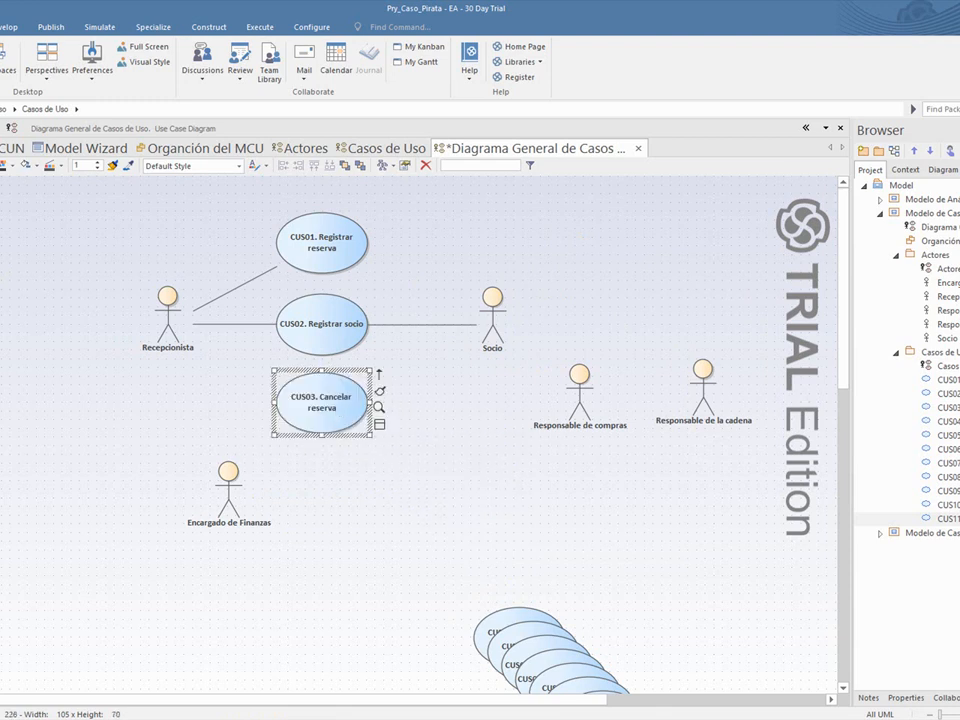
drag(492, 312, 347, 238)
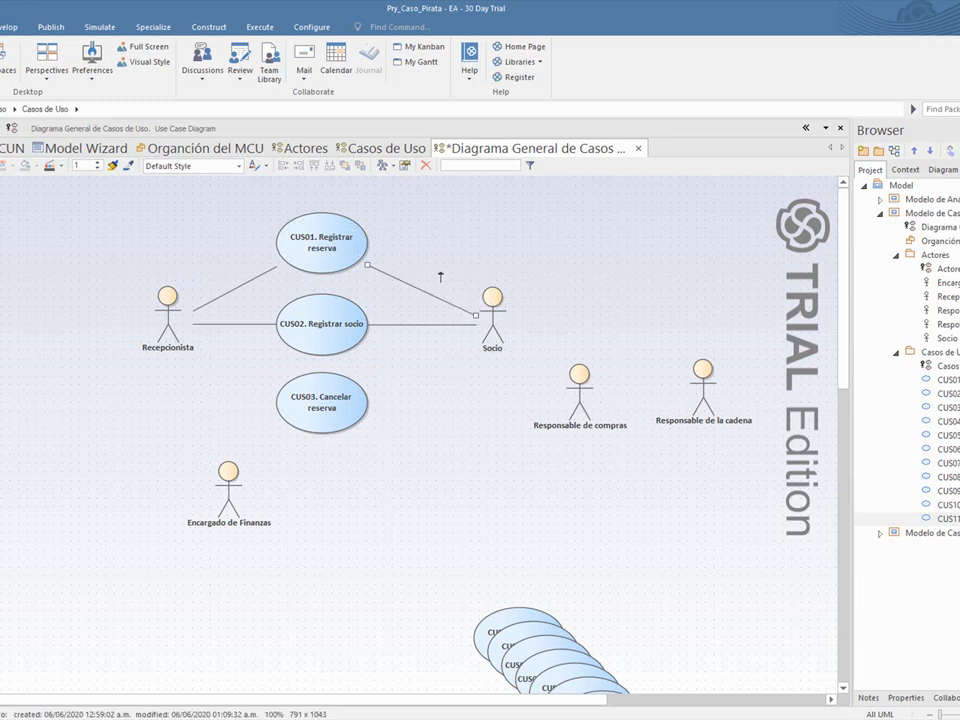
drag(492, 312, 356, 404)
drag(169, 336, 320, 422)
click(411, 413)
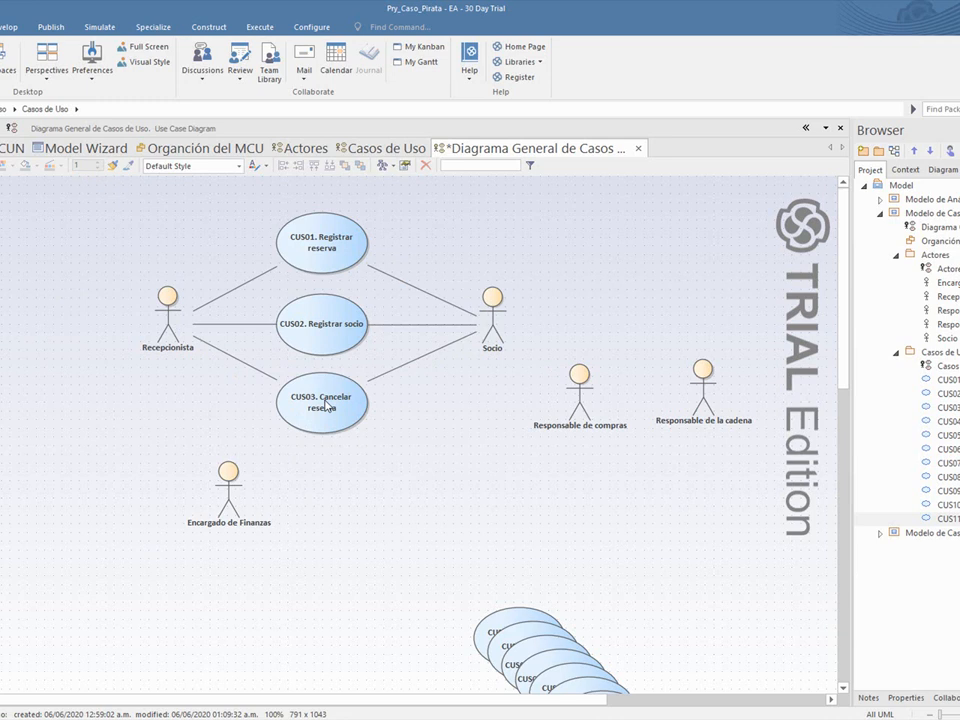
Move CUS04. Registrar alquiler from the stack to below CUS03, and shift Encargado de Finanzas below Responsable de compras.
drag(516, 616, 464, 490)
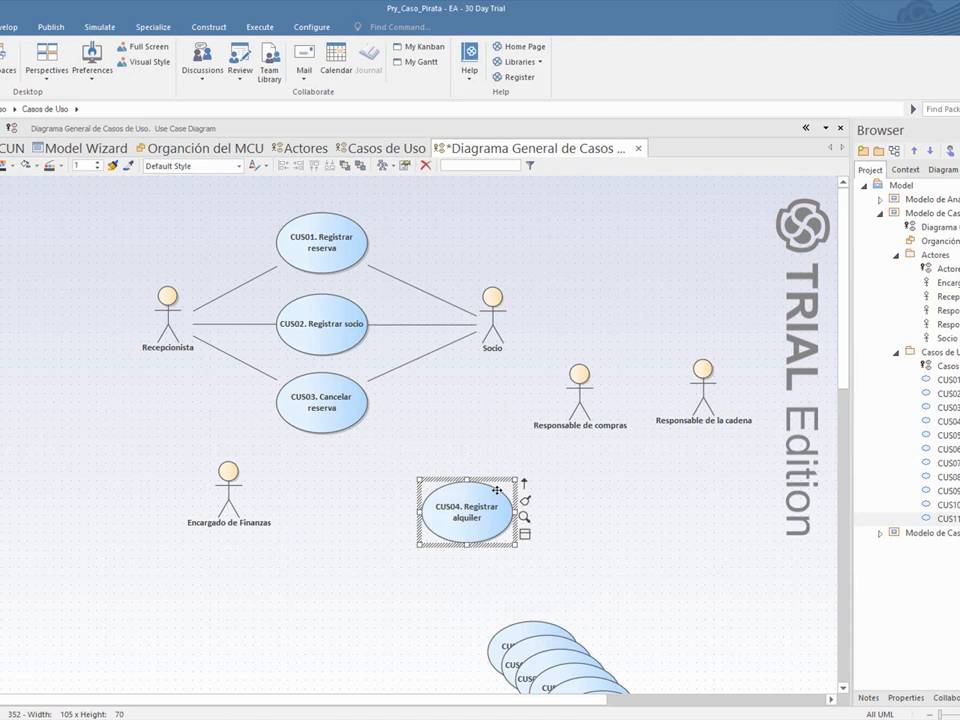
drag(478, 506, 337, 479)
drag(232, 490, 551, 530)
drag(350, 493, 344, 501)
click(418, 464)
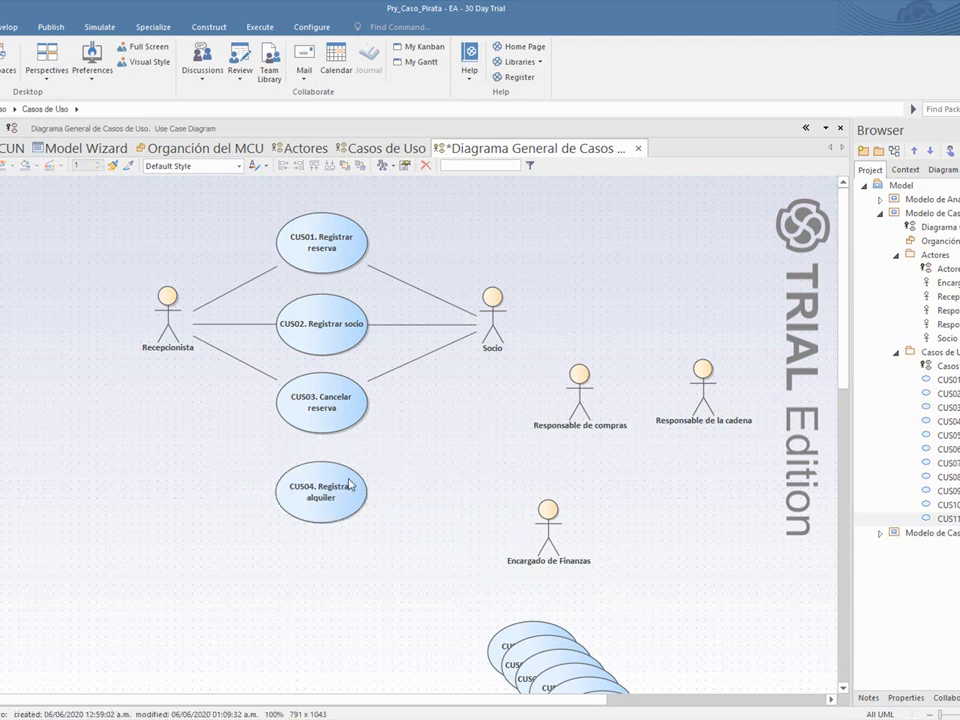
Move CUS04. Registrar alquiler above Recepcionista, associate the two, and save the diagram.
drag(315, 493, 191, 217)
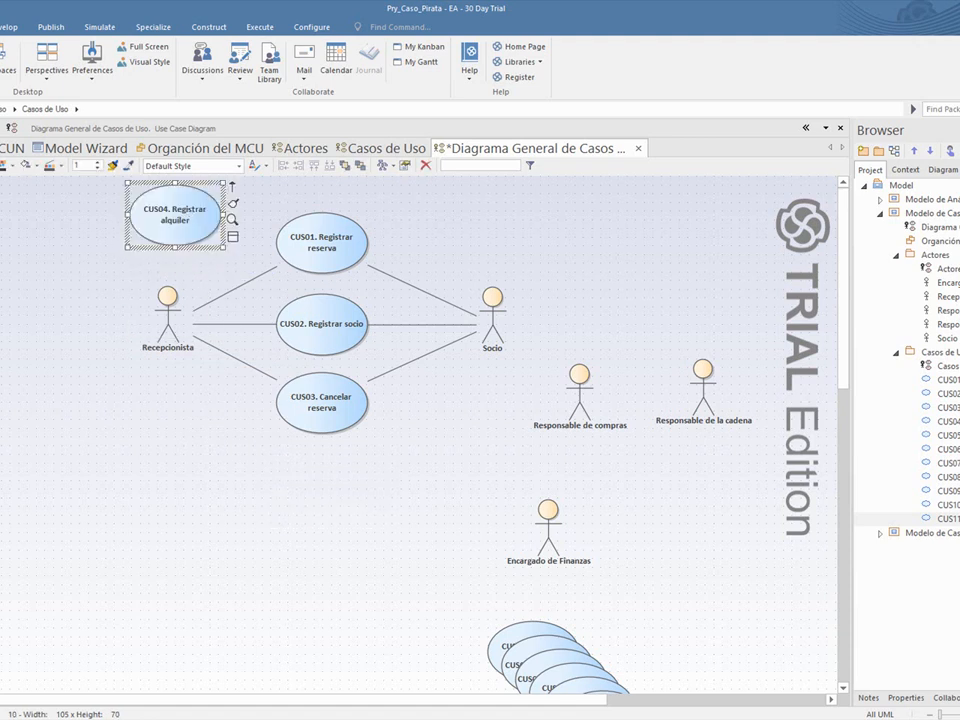
drag(165, 311, 177, 208)
click(198, 282)
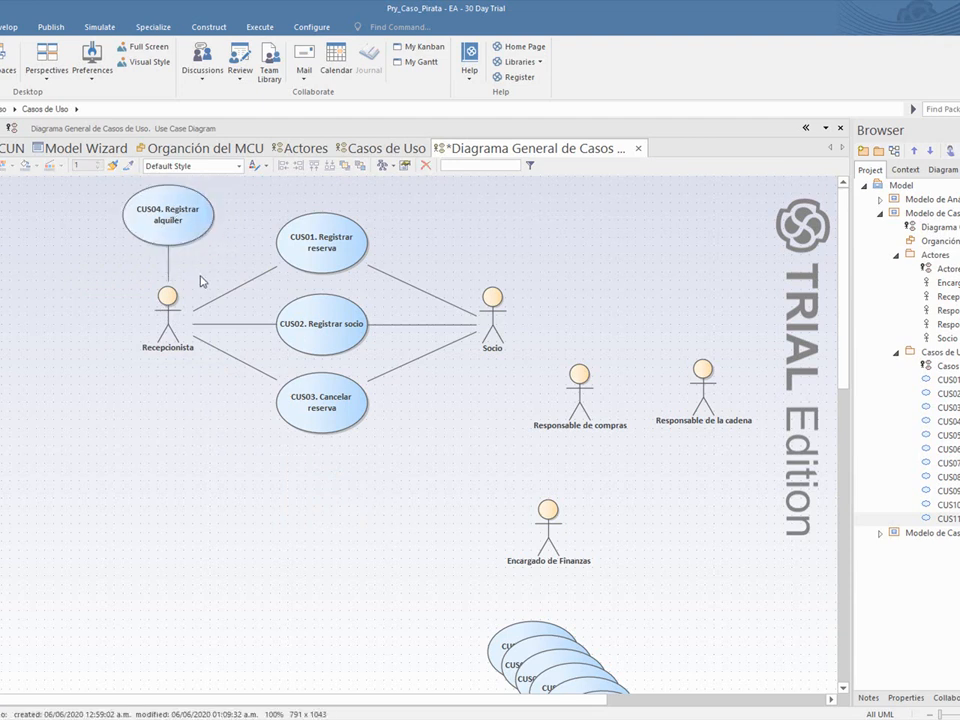
key(ctrl+s)
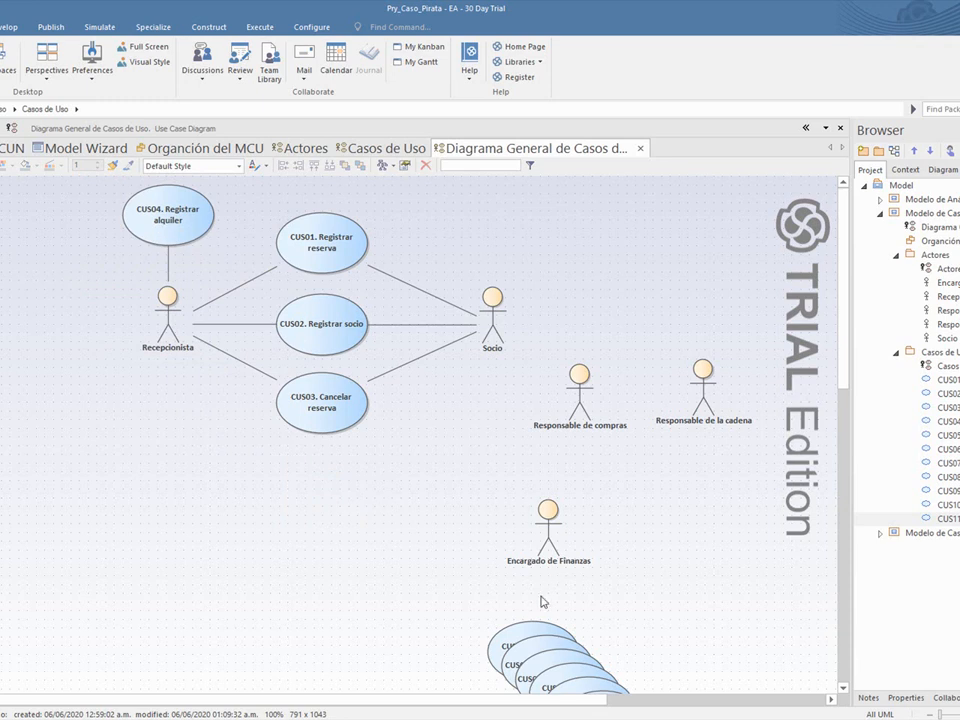
Move CUS05. Registrar sanción out of the stack to beside Encargado de Finanzas and nudge Responsable de compras upward.
drag(528, 628, 426, 506)
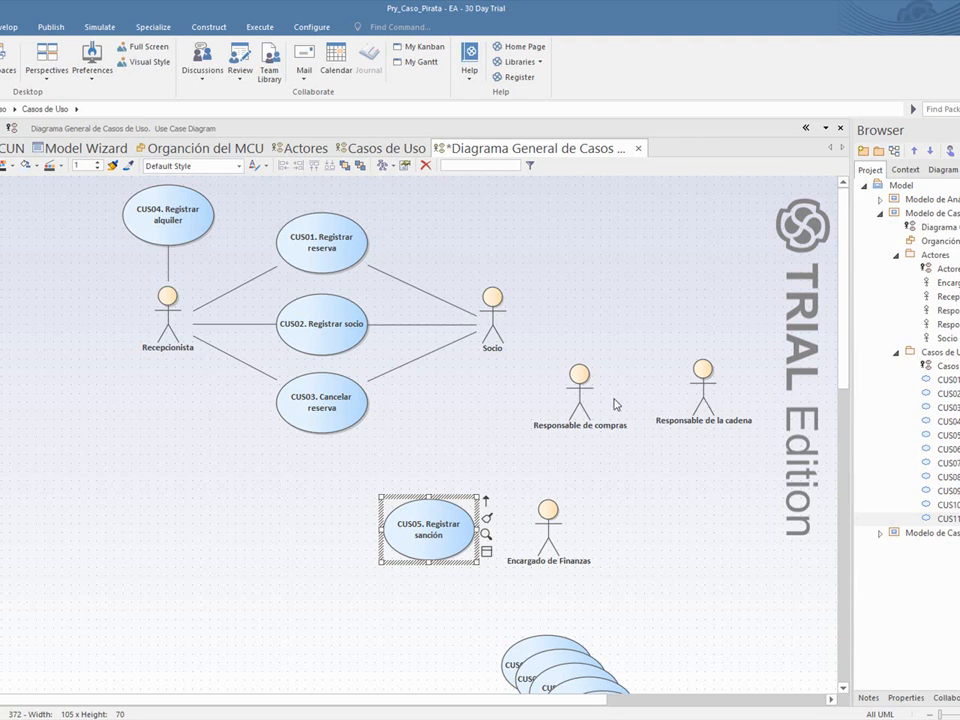
click(581, 383)
drag(581, 383, 581, 371)
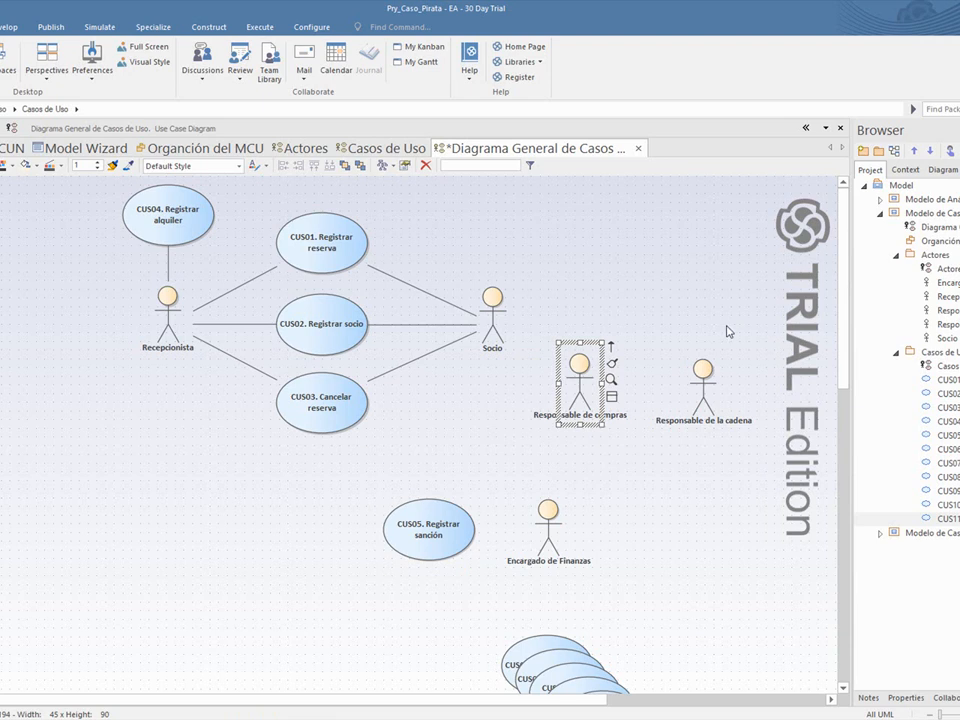
Rename the Responsable de la cadena actor to Responsable de sanciones.
click(701, 400)
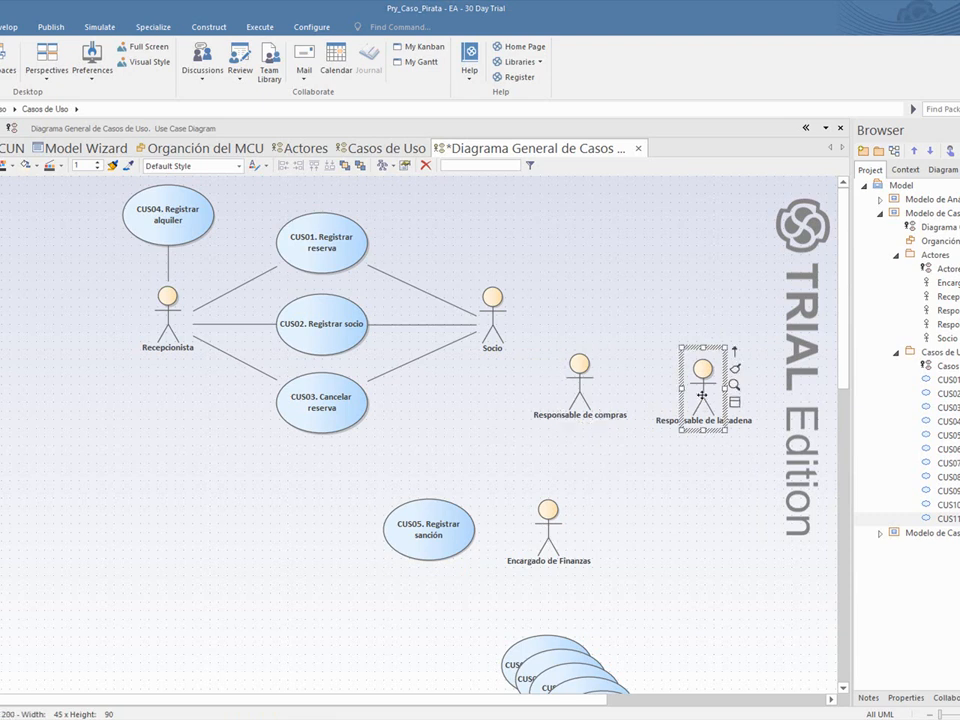
double_click(702, 397)
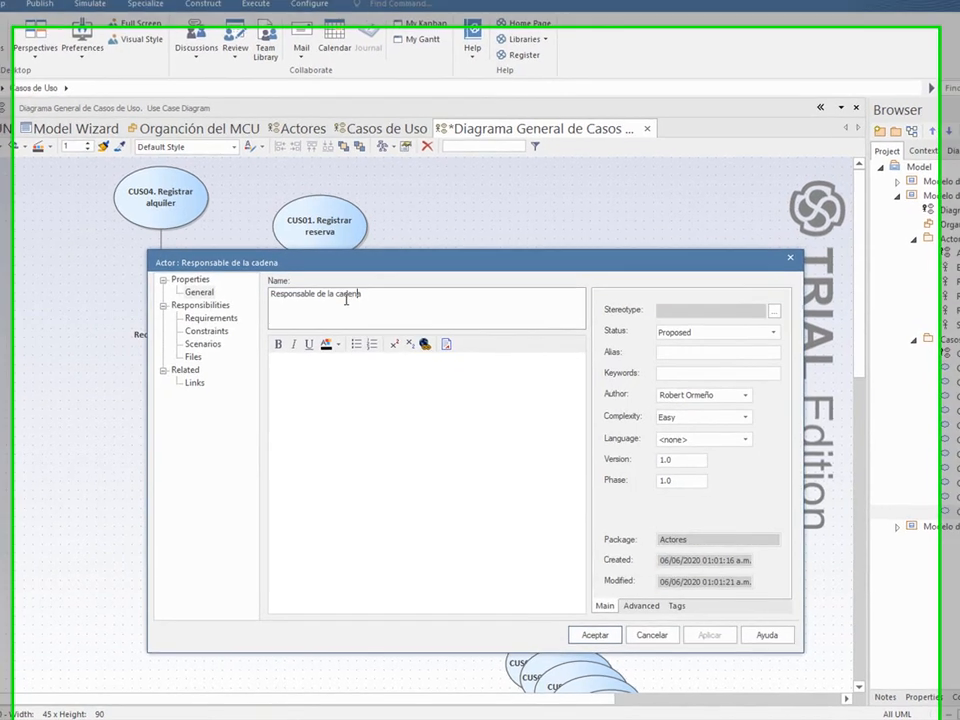
double_click(349, 310)
key(BackSpace)
key(BackSpace)
key(BackSpace)
text(sac)
key(BackSpace)
text(nciones)
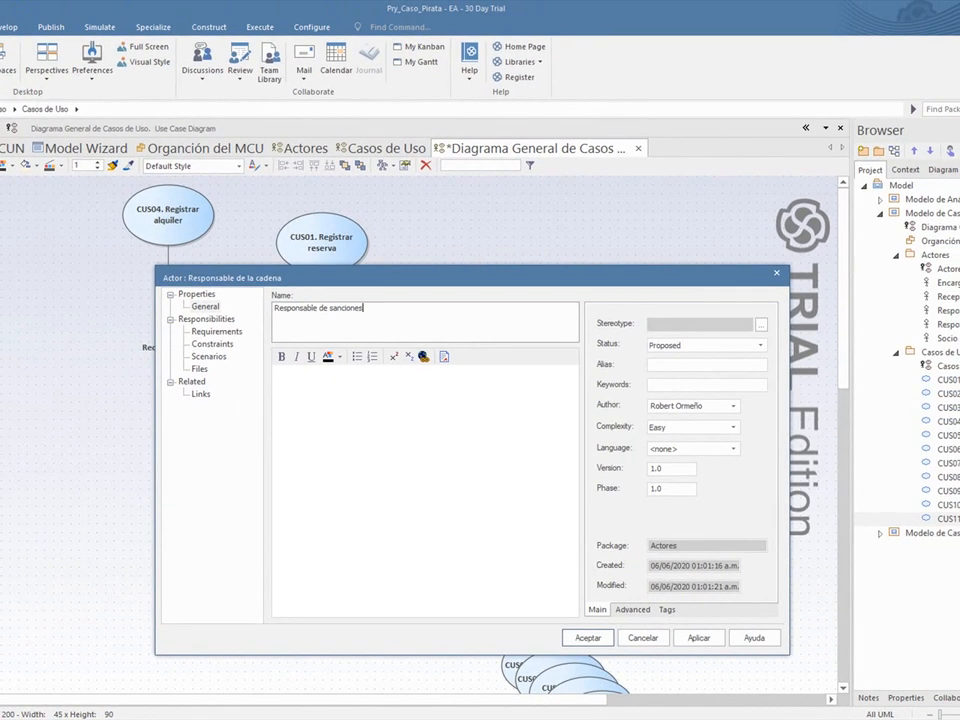
key(Return)
click(594, 450)
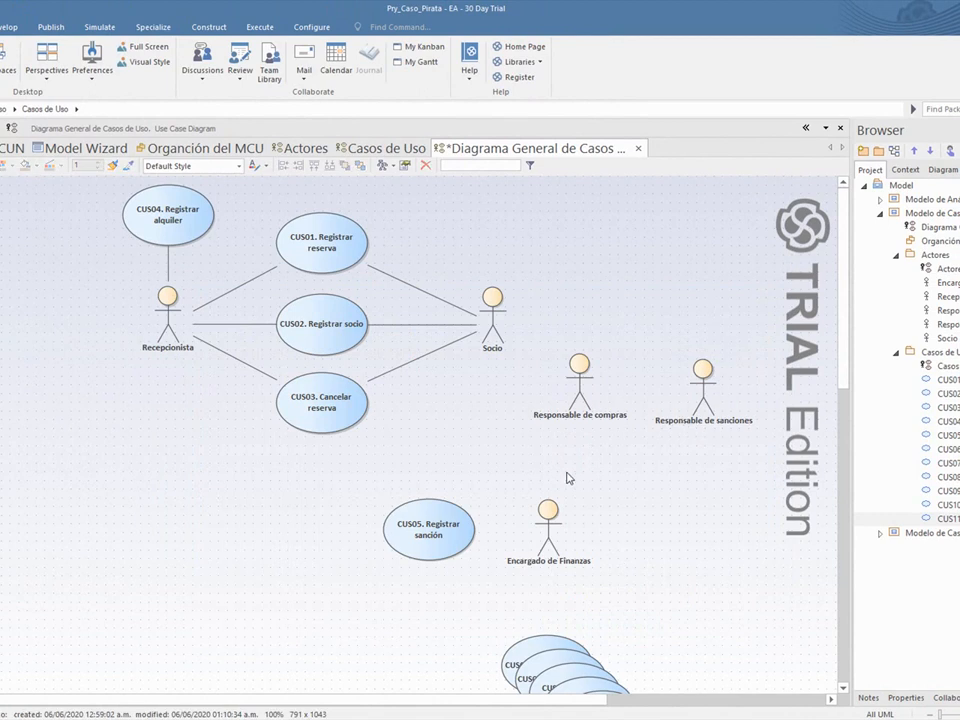
Move CUS05. Registrar sanción above Responsable de sanciones and associate the actor with it.
drag(452, 531, 727, 273)
click(707, 497)
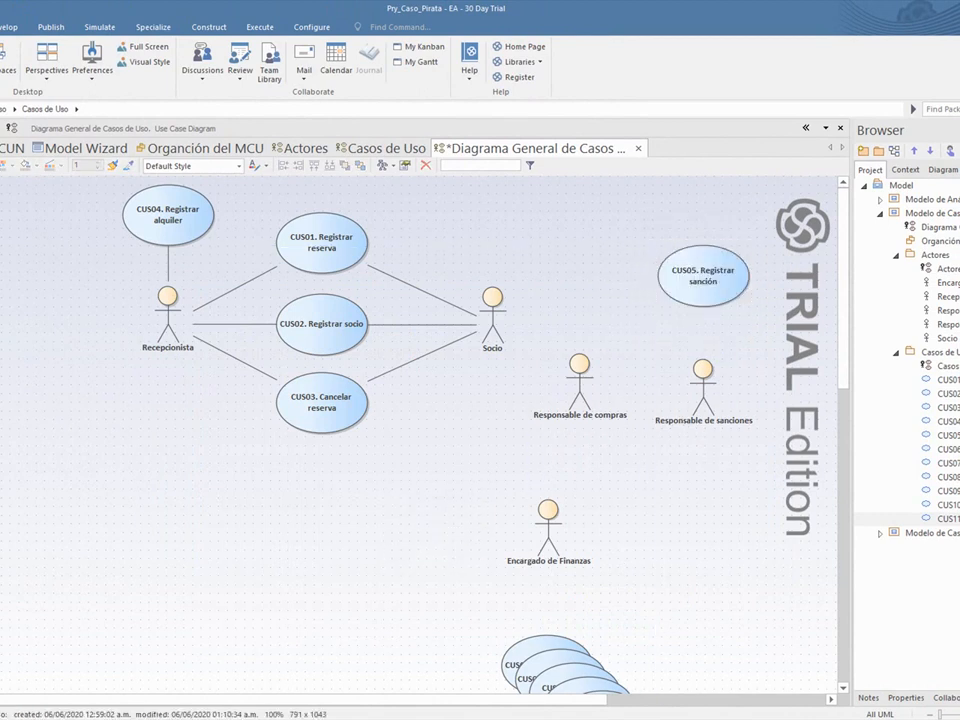
drag(699, 371, 698, 300)
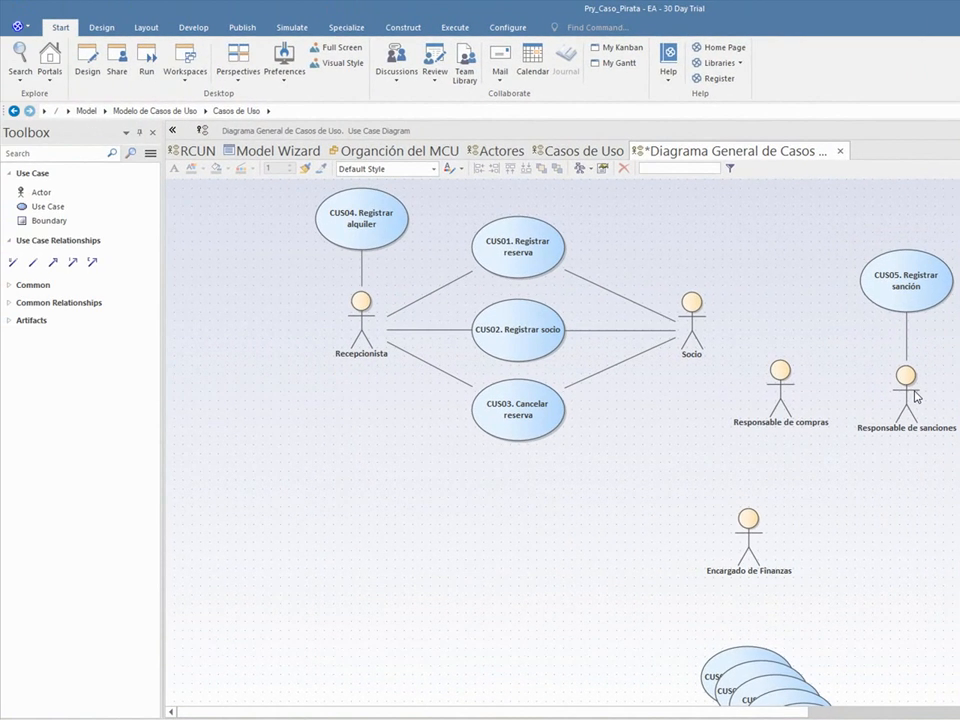
Place CUS06. Anular sanción beside CUS05 and associate it with Responsable de sanciones.
drag(740, 662, 816, 265)
click(33, 262)
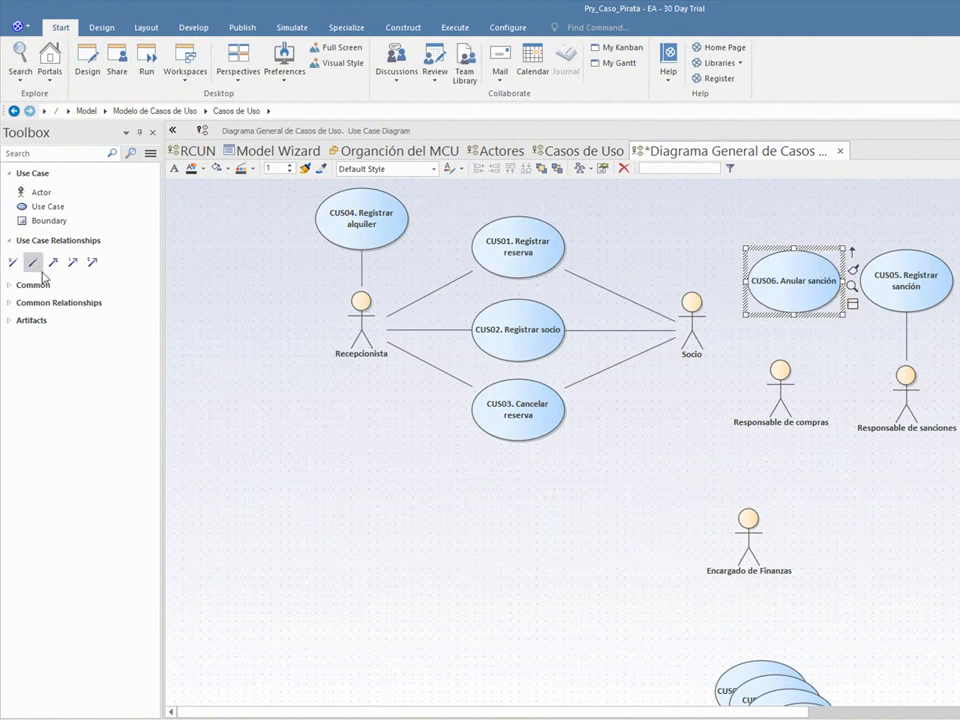
drag(806, 297, 905, 395)
Place CUS07. Consultar socio below Recepcionista, partly beneath CUS03, and associate the actor with it.
drag(569, 651, 423, 500)
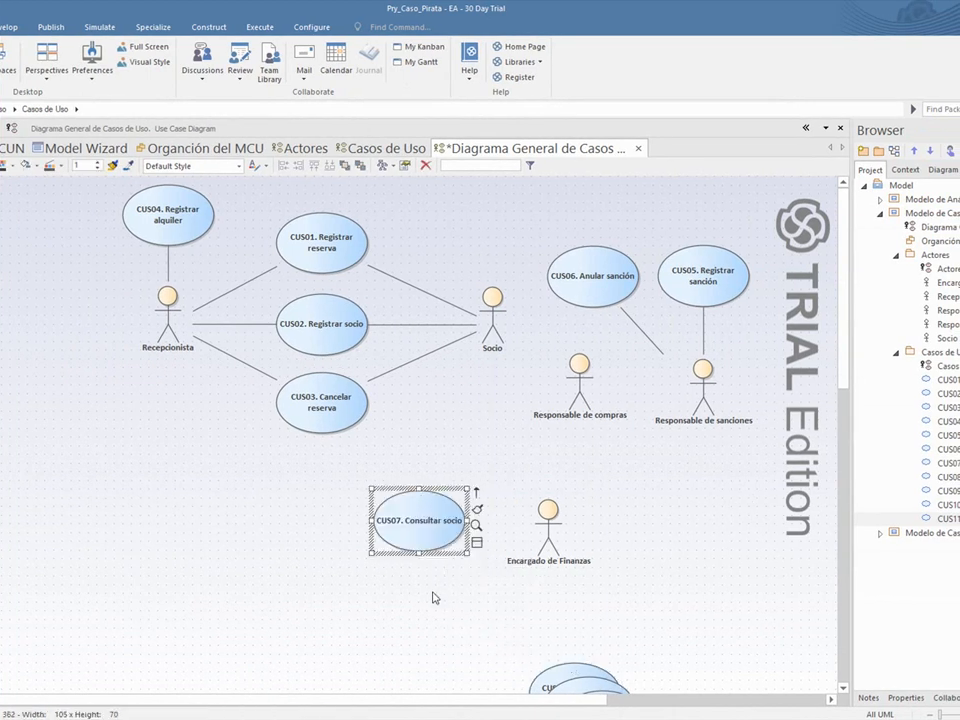
drag(419, 534, 322, 494)
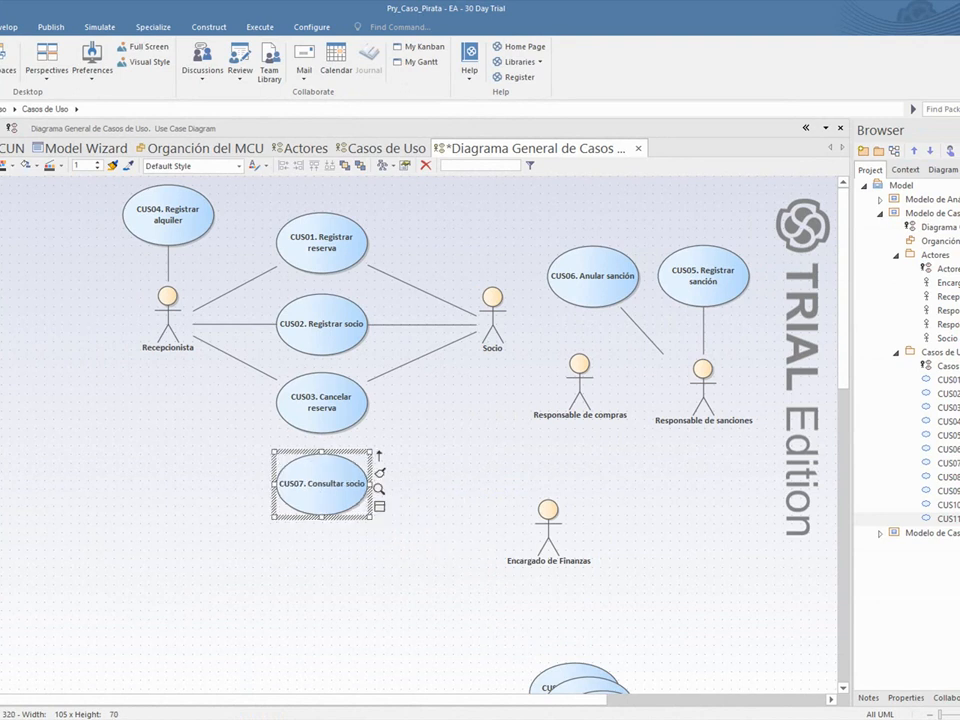
drag(180, 335, 320, 493)
drag(320, 490, 251, 463)
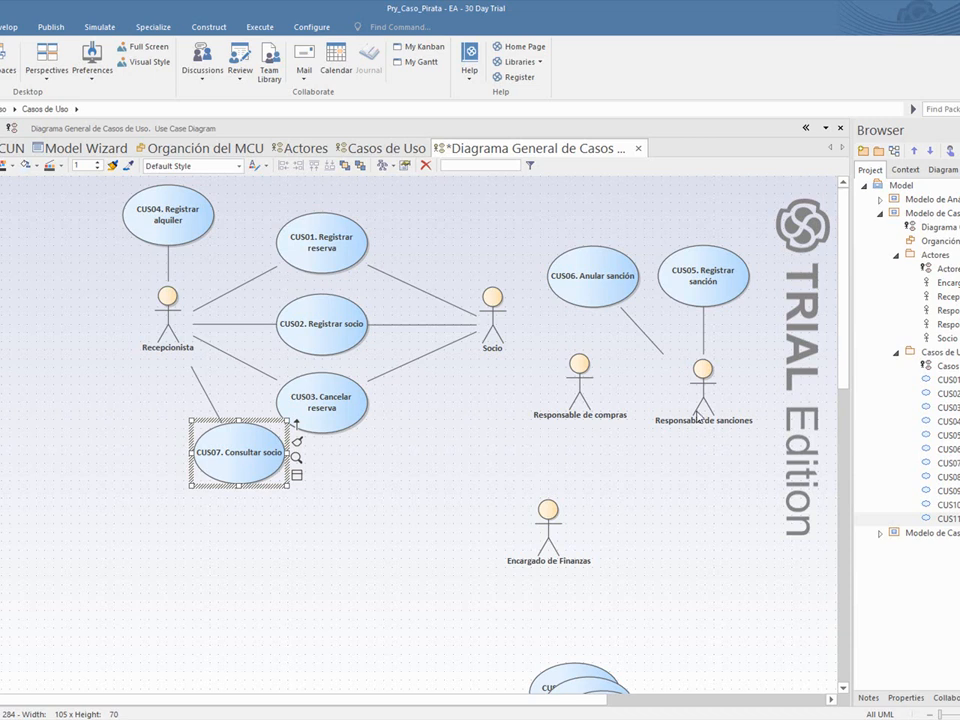
Move Responsable de sanciones below CUS07, with CUS05. Registrar sanción and CUS06. Anular sanción on either side of it.
drag(701, 384, 285, 540)
drag(211, 572, 211, 572)
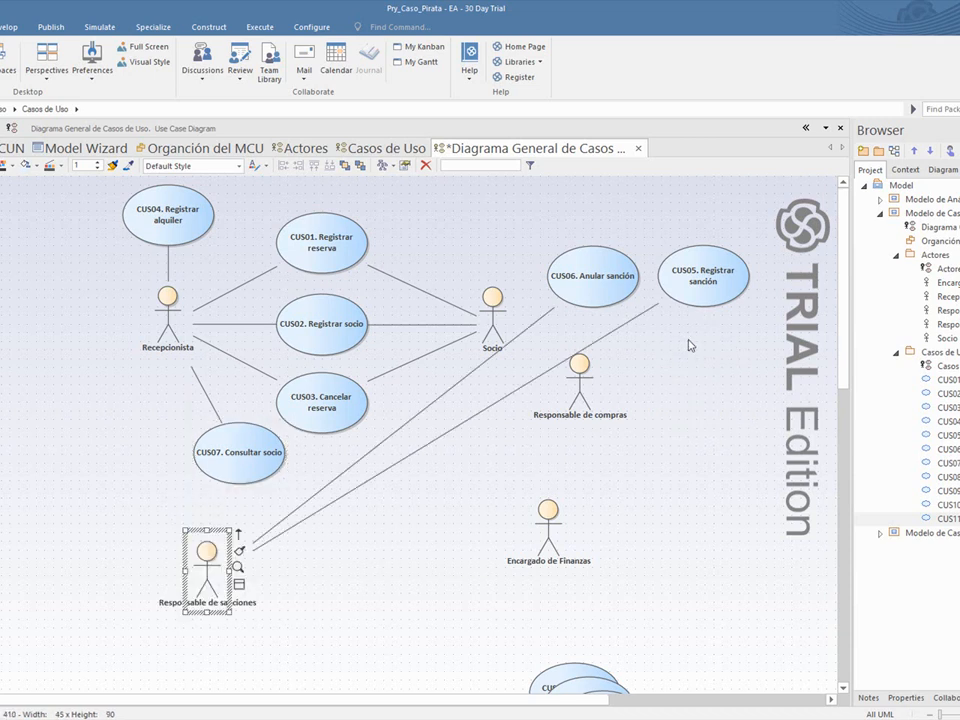
drag(716, 284, 360, 606)
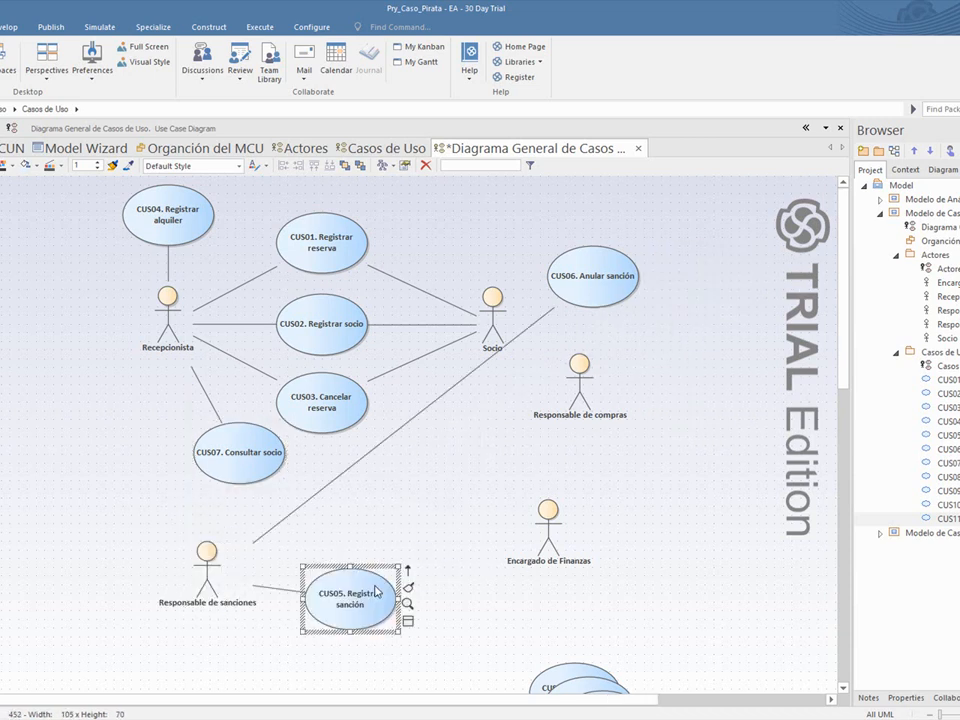
drag(596, 262, 100, 618)
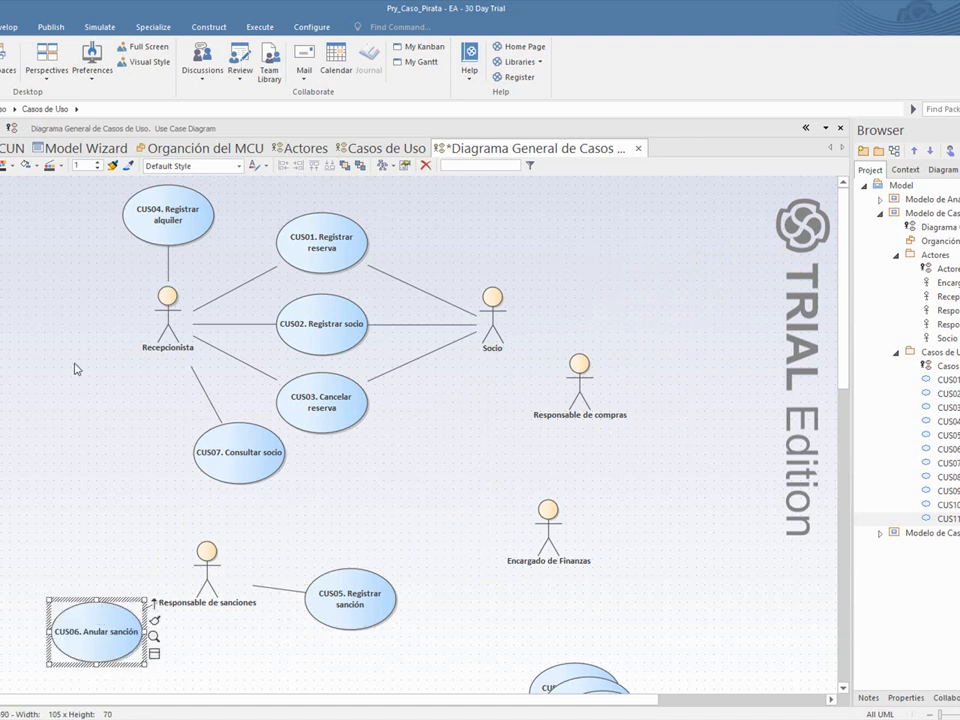
Associate Responsable de sanciones with CUS07. Consultar socio and stack CUS05 above CUS06 on the same side of the actor.
drag(210, 560, 228, 470)
click(297, 533)
drag(365, 597, 345, 519)
drag(115, 652, 360, 630)
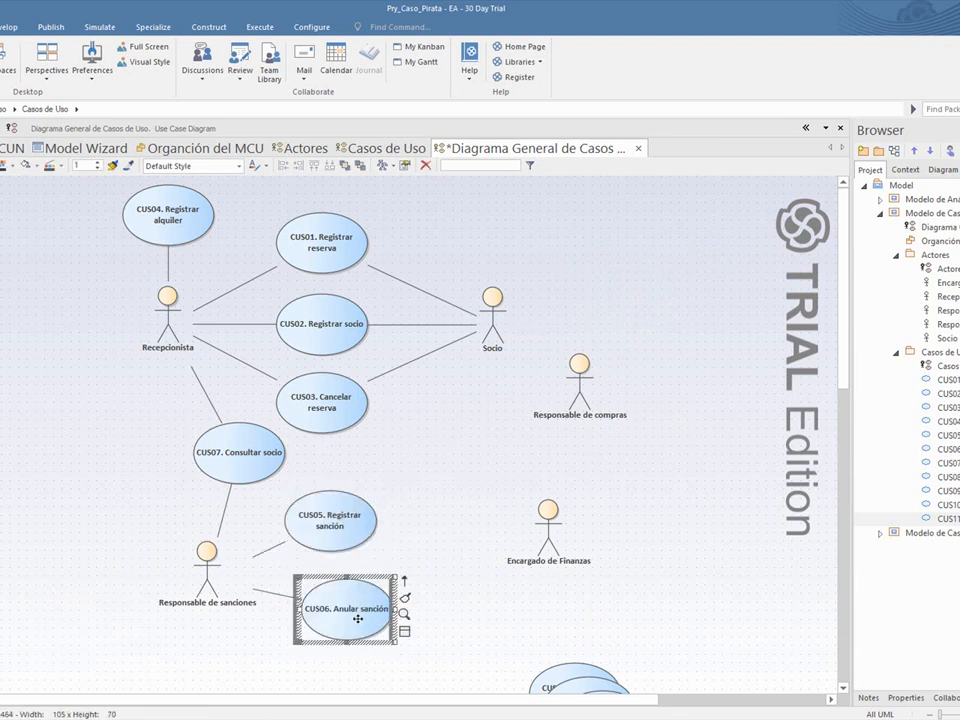
drag(348, 526, 354, 523)
click(409, 520)
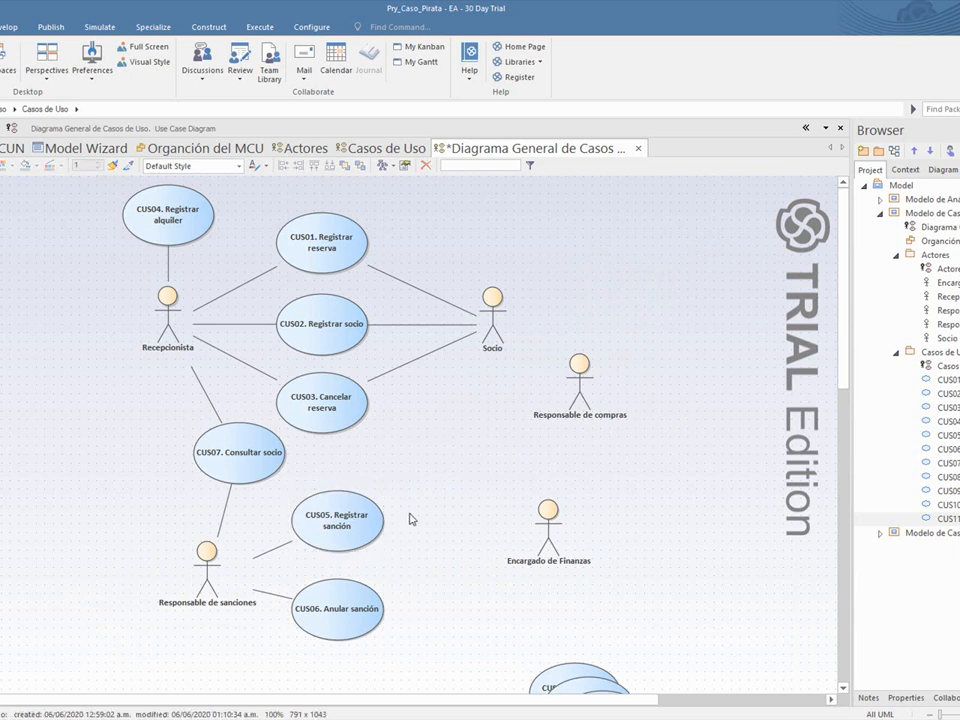
Save the diagram, shift all its elements down and place CUS08. Consultar reserva above CUS01. Registrar reserva.
key(ctrl+s)
drag(560, 696, 652, 543)
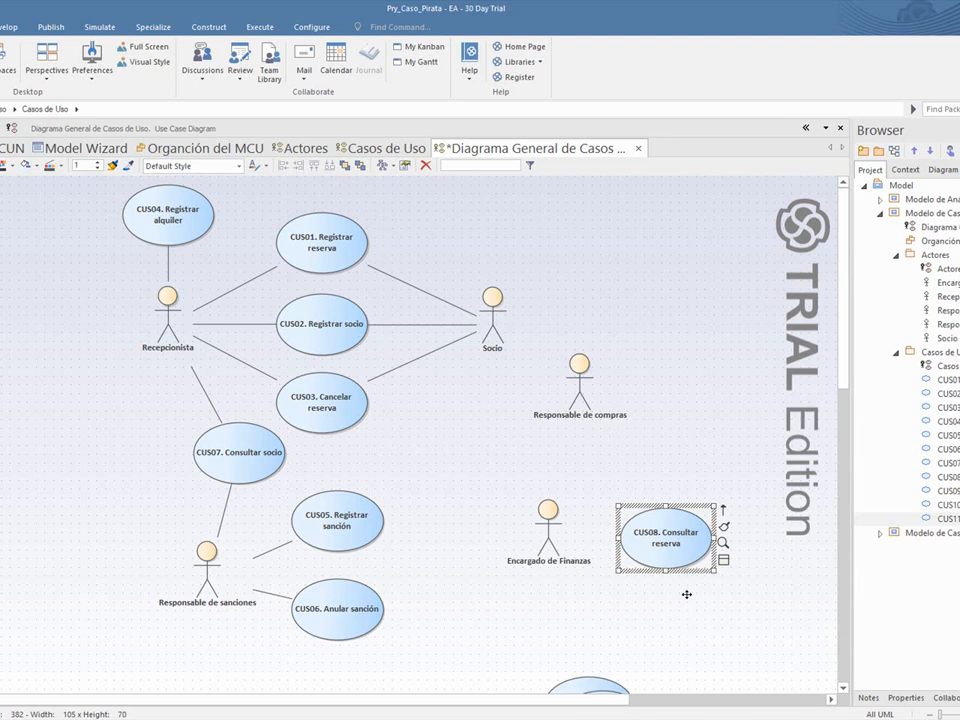
drag(668, 545, 521, 242)
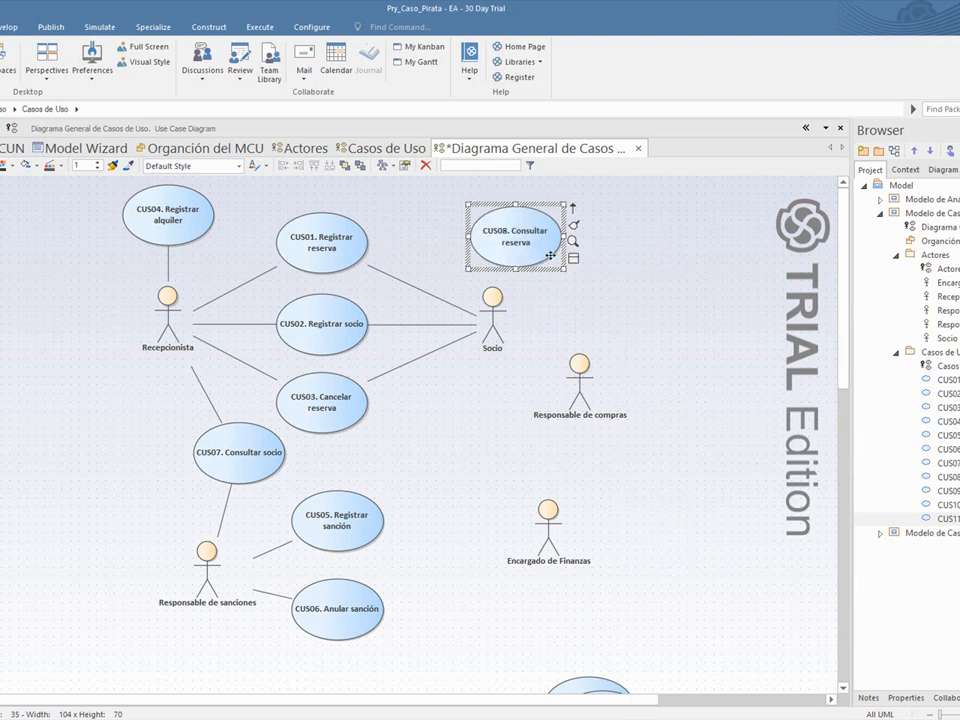
key(ctrl+a)
drag(318, 268, 319, 334)
click(422, 248)
drag(530, 304, 335, 236)
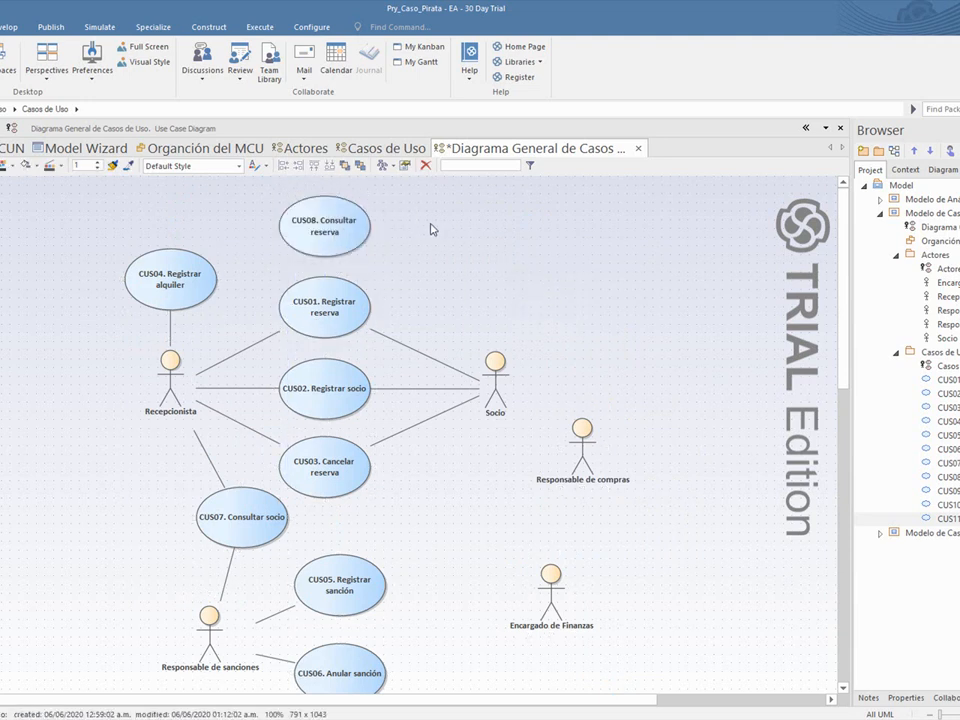
Move CUS04. Registrar alquiler outward from above Recepcionista and associate the actor with CUS08. Consultar reserva.
click(169, 276)
drag(185, 272, 108, 257)
click(140, 308)
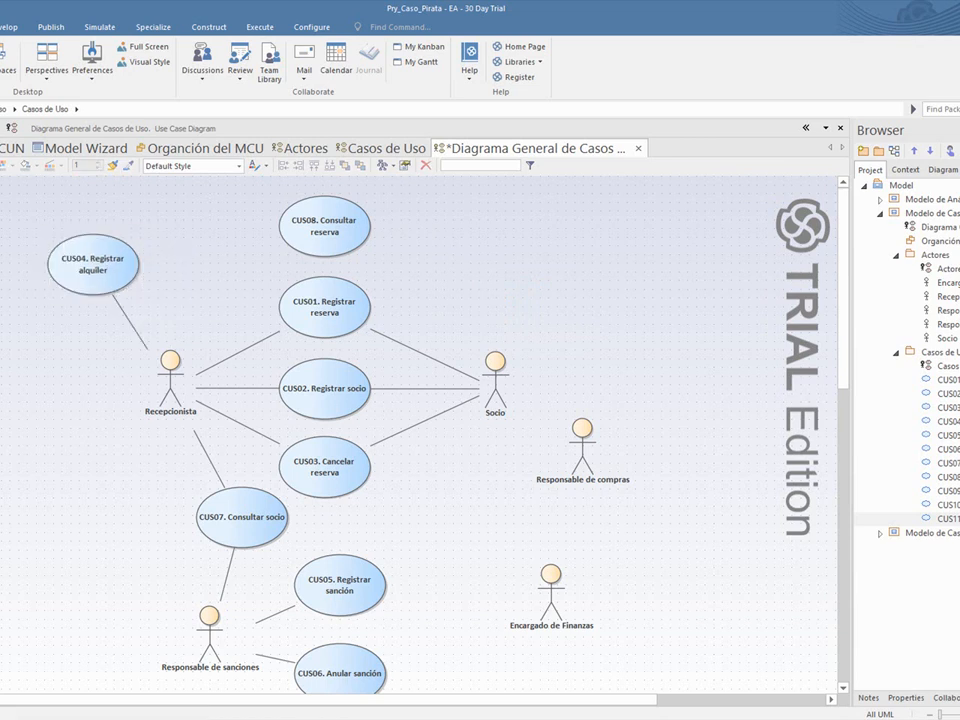
mouse_move(190, 365)
mouse_down()
mouse_move(246, 264)
mouse_move(300, 232)
mouse_up()
click(336, 230)
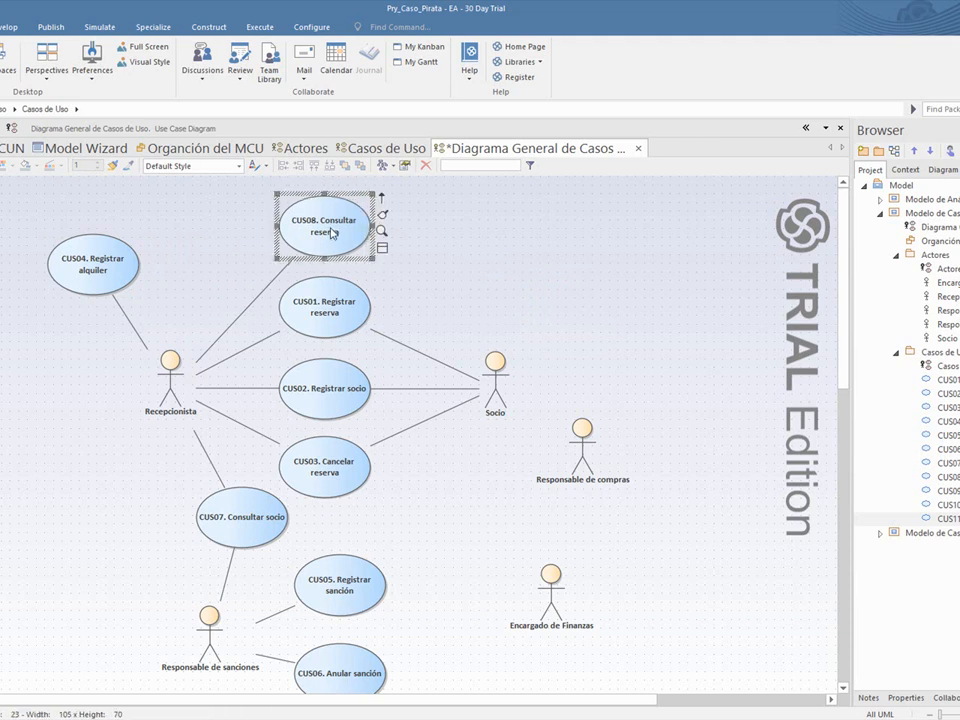
click(461, 264)
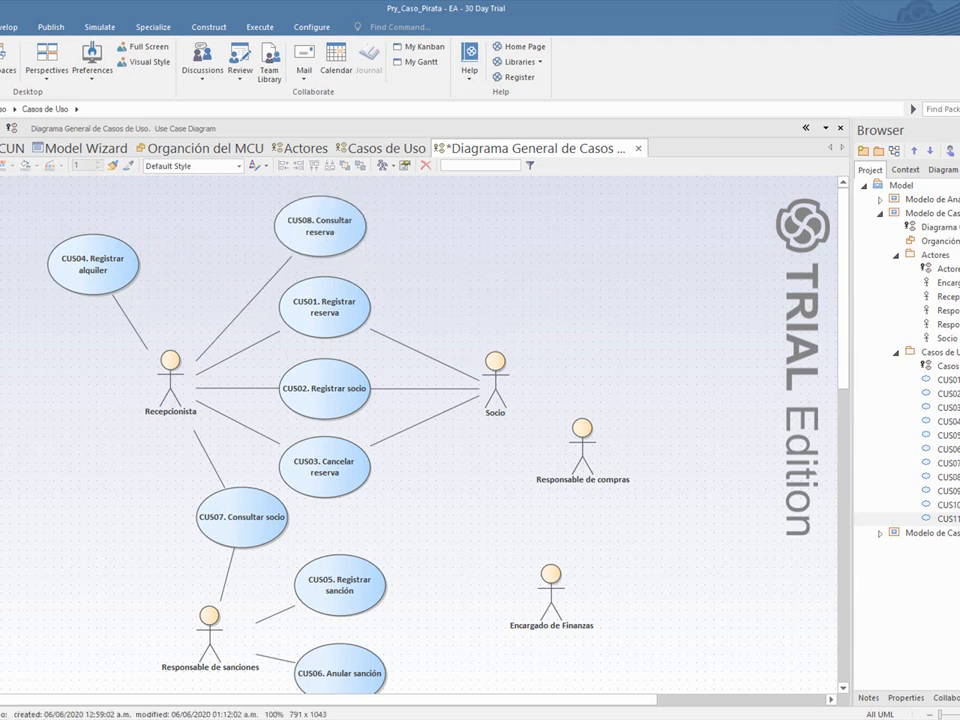
Associate CUS08. Consultar reserva with Socio and even out the spacing of CUS08, CUS01 and CUS03 around CUS02.
drag(345, 240, 495, 380)
click(331, 326)
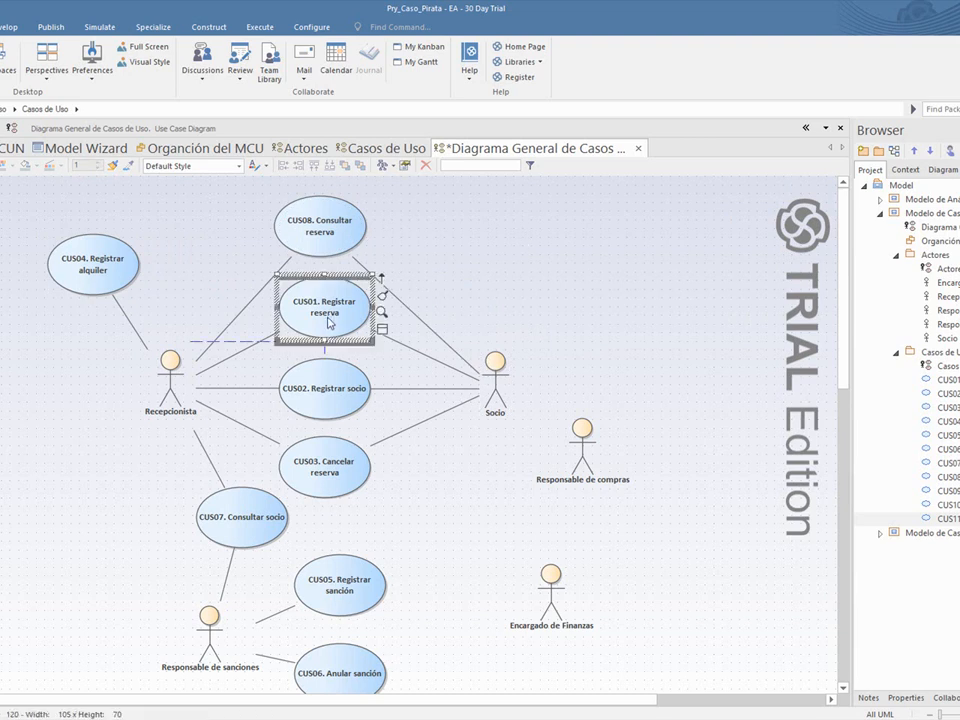
drag(331, 326, 331, 327)
drag(322, 237, 326, 251)
click(417, 256)
click(349, 460)
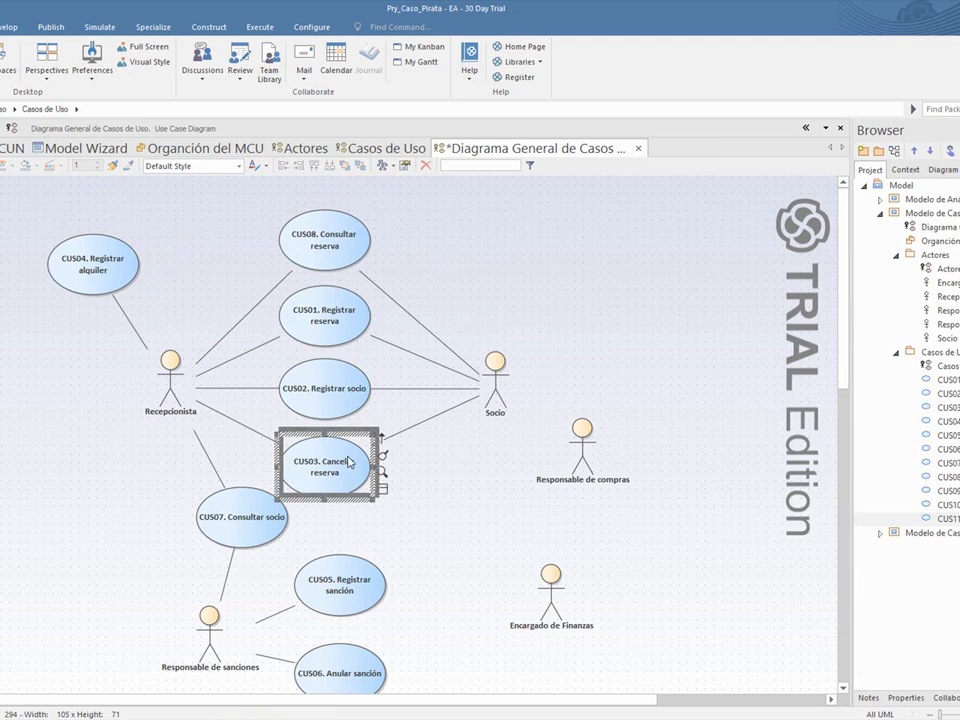
drag(349, 460, 349, 455)
Move Responsable de compras and Encargado de Finanzas farther away from Socio, one above the other.
drag(581, 455, 679, 497)
drag(560, 595, 688, 598)
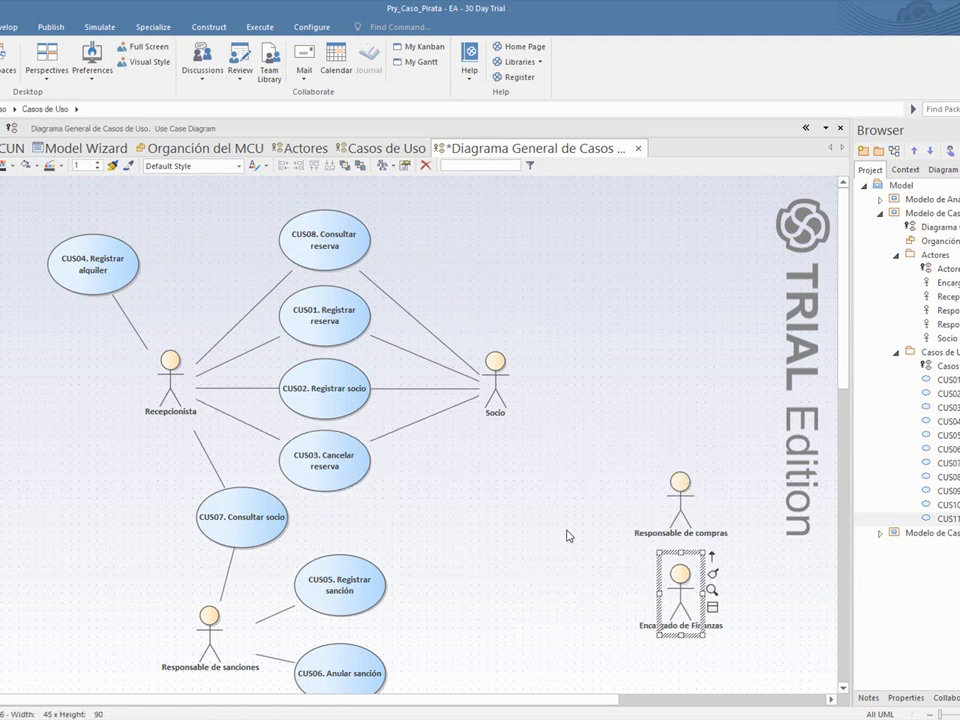
click(553, 539)
Align CUS07. Consultar socio and Responsable de sanciones beneath Recepcionista, and move CUS05 and CUS06 into the column beneath CUS03.
scroll(407, 504, down, 3)
scroll(414, 495, up, 3)
drag(255, 514, 180, 511)
drag(210, 633, 168, 608)
drag(320, 581, 315, 531)
drag(344, 664, 323, 610)
click(506, 589)
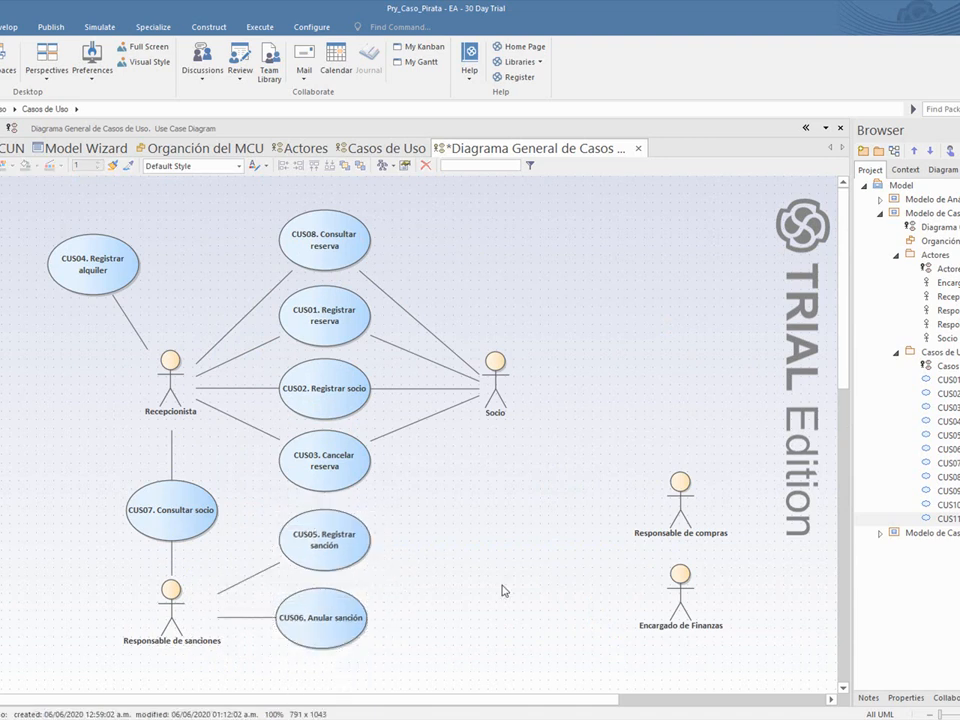
Move CUS04. Registrar alquiler directly above Recepcionista and save the diagram.
drag(119, 281, 193, 244)
click(541, 262)
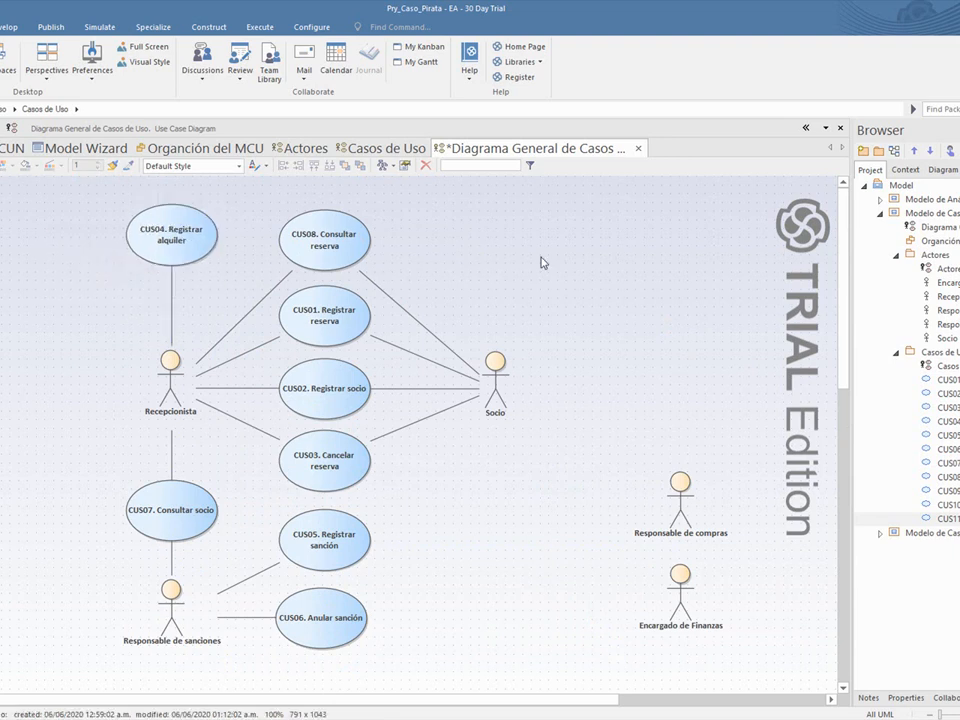
key(ctrl+s)
Move the stacked use cases CUS09, CUS10 and CUS11 together into the free space beneath Socio.
scroll(566, 287, down, 3)
scroll(520, 515, up, 4)
scroll(510, 510, down, 2)
drag(559, 508, 700, 664)
drag(608, 622, 497, 418)
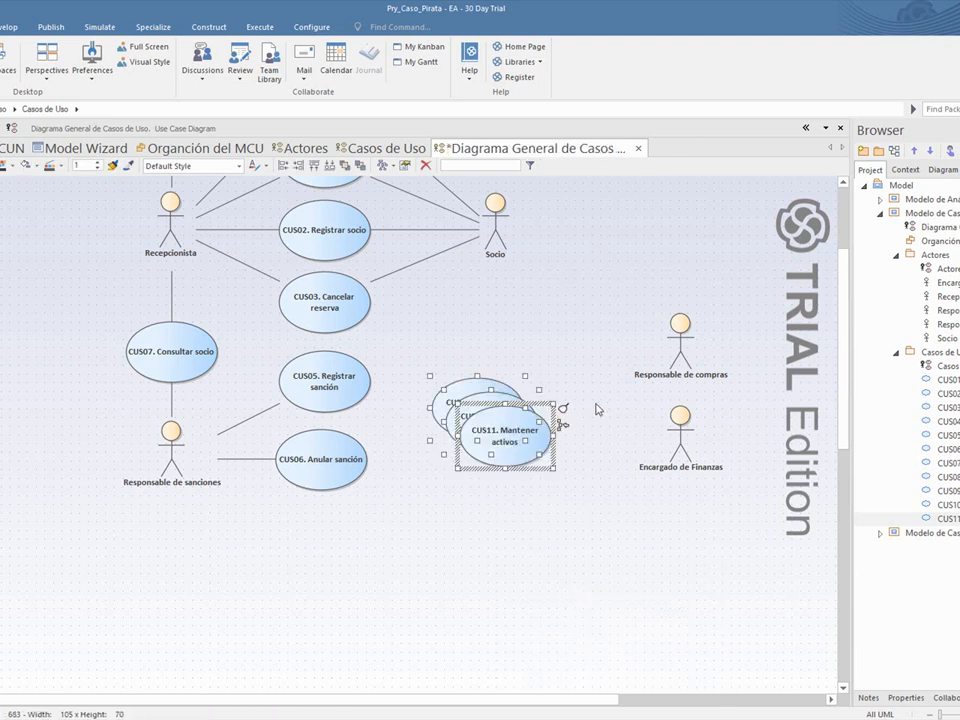
Place CUS11. Mantener activos above Responsable de compras, in a column beside Socio, and associate the two.
scroll(590, 408, up, 3)
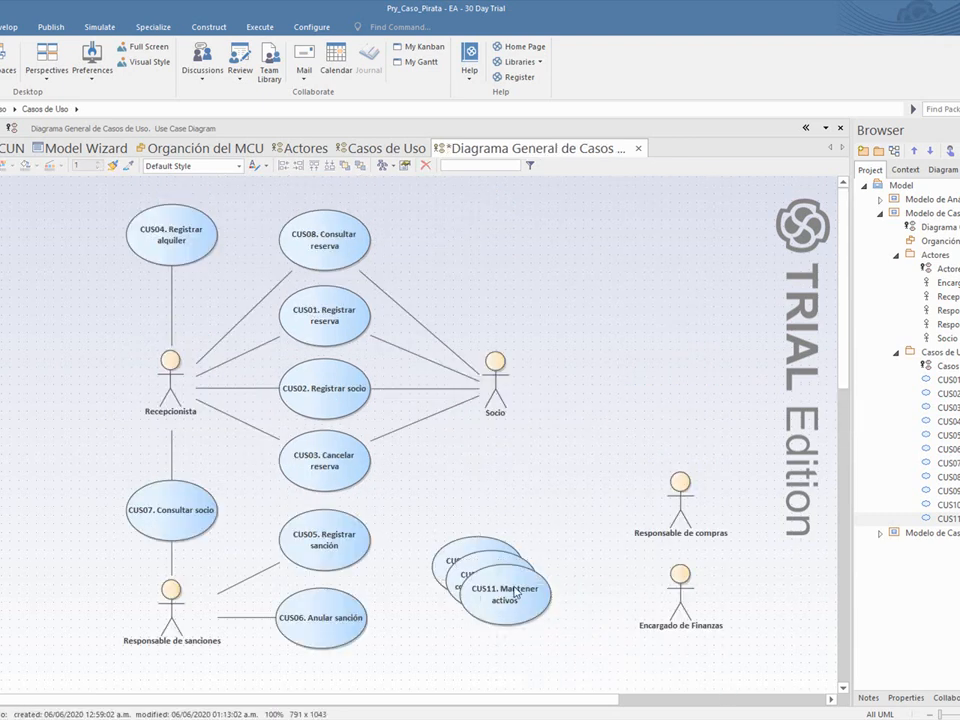
drag(510, 604, 640, 246)
drag(678, 493, 631, 250)
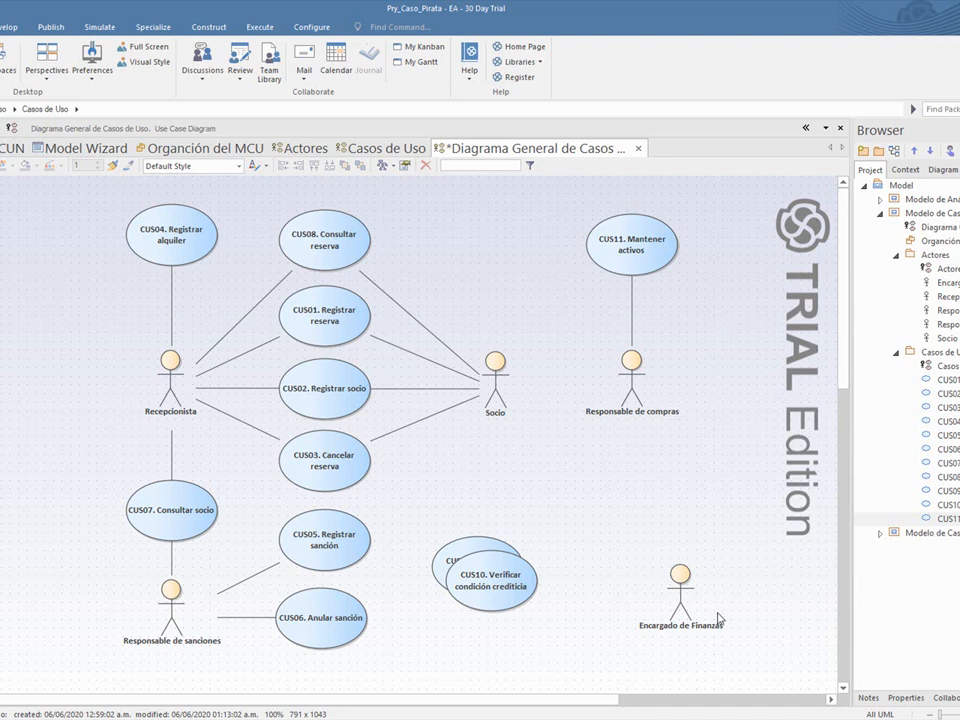
Move Encargado de Finanzas below Responsable de compras, place CUS10. Verificar condición crediticia beneath it and associate the two.
drag(686, 592, 648, 547)
drag(516, 574, 730, 480)
drag(645, 546, 642, 478)
drag(714, 478, 658, 593)
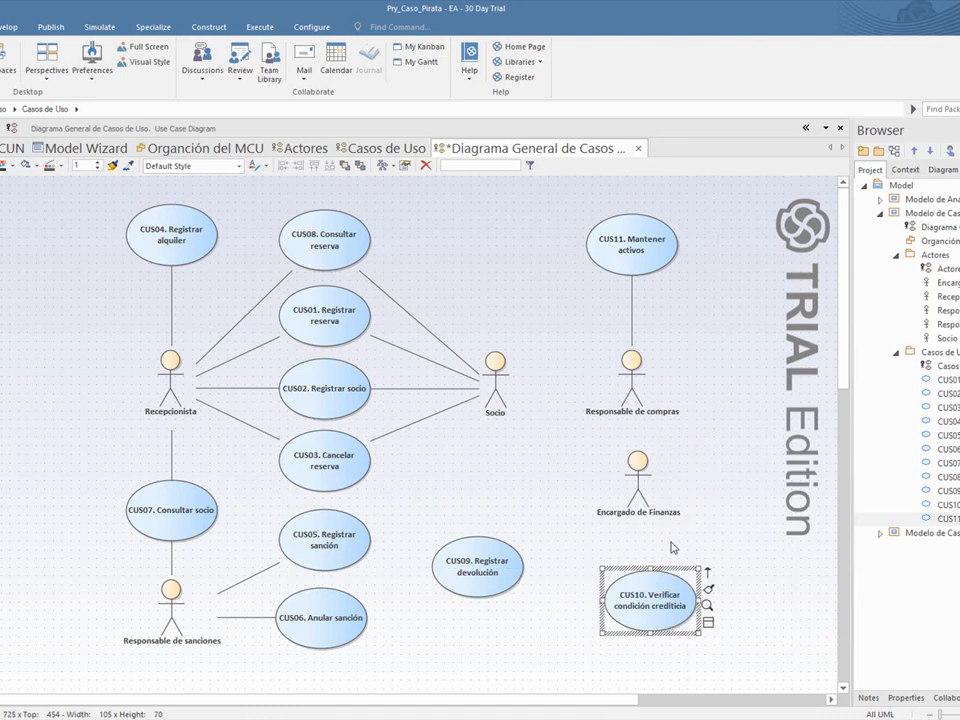
click(638, 470)
drag(656, 448, 664, 594)
click(660, 604)
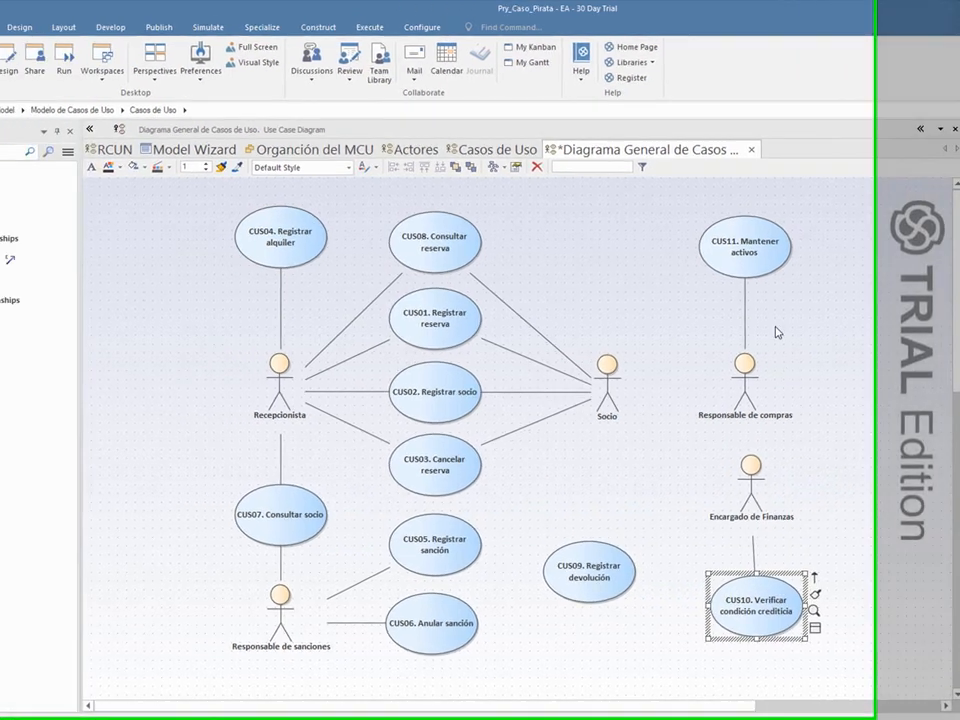
Align Encargado de Finanzas under Responsable de compras, adjust CUS10's position and bring CUS11. Mantener activos closer to its actor.
drag(639, 596, 634, 601)
drag(833, 611, 842, 609)
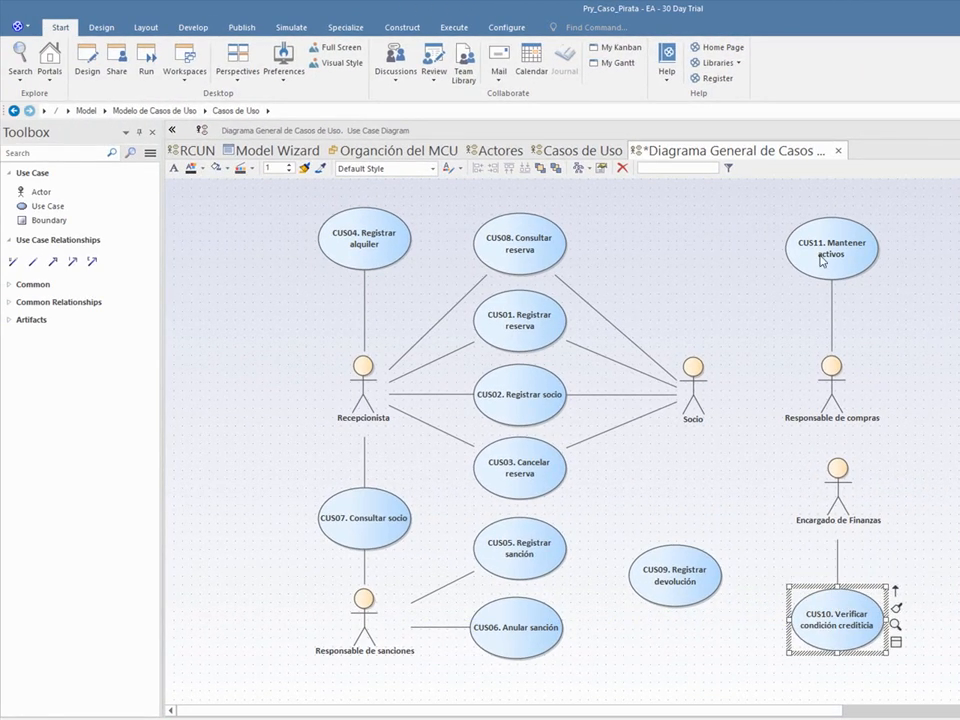
click(838, 470)
drag(839, 243, 838, 262)
click(911, 324)
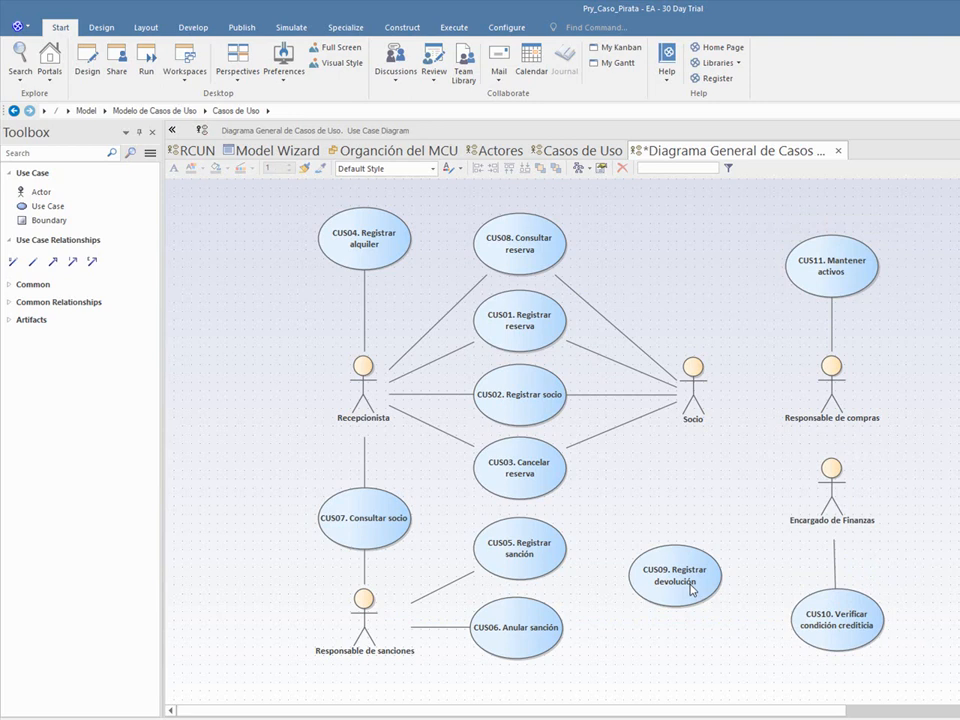
Place CUS09. Registrar devolución on the free side of Recepcionista, associate the actor with it and save the diagram.
drag(692, 590, 247, 404)
click(33, 261)
drag(366, 396, 225, 395)
click(268, 451)
key(ctrl+s)
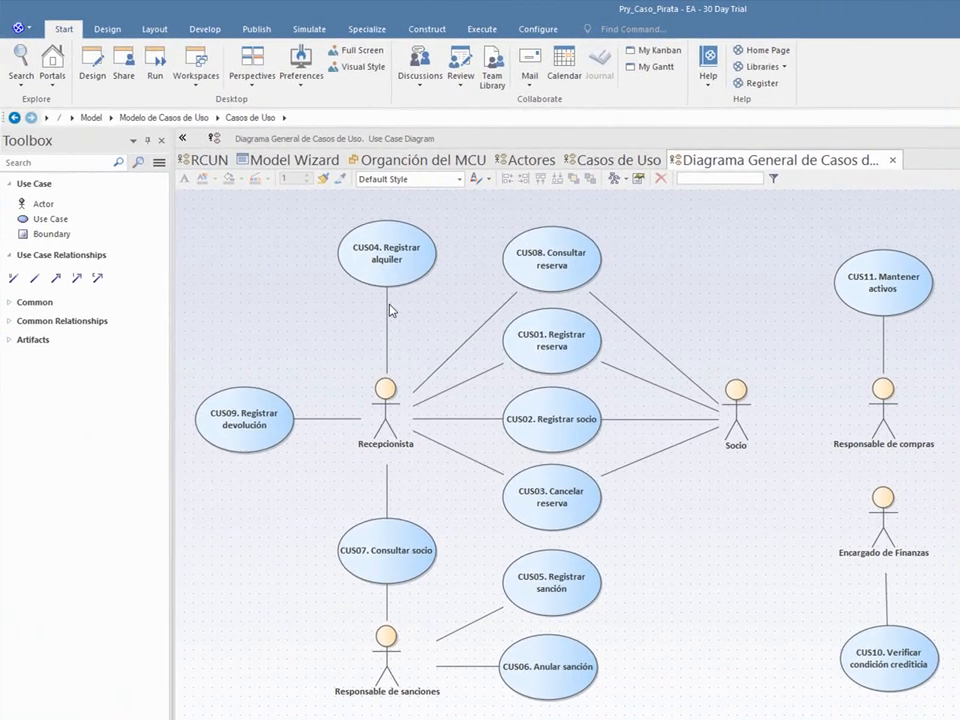
Add a use case named CUS12. Anular alquiler between CUS04. Registrar alquiler and CUS09. Registrar devolución.
click(171, 236)
click(52, 219)
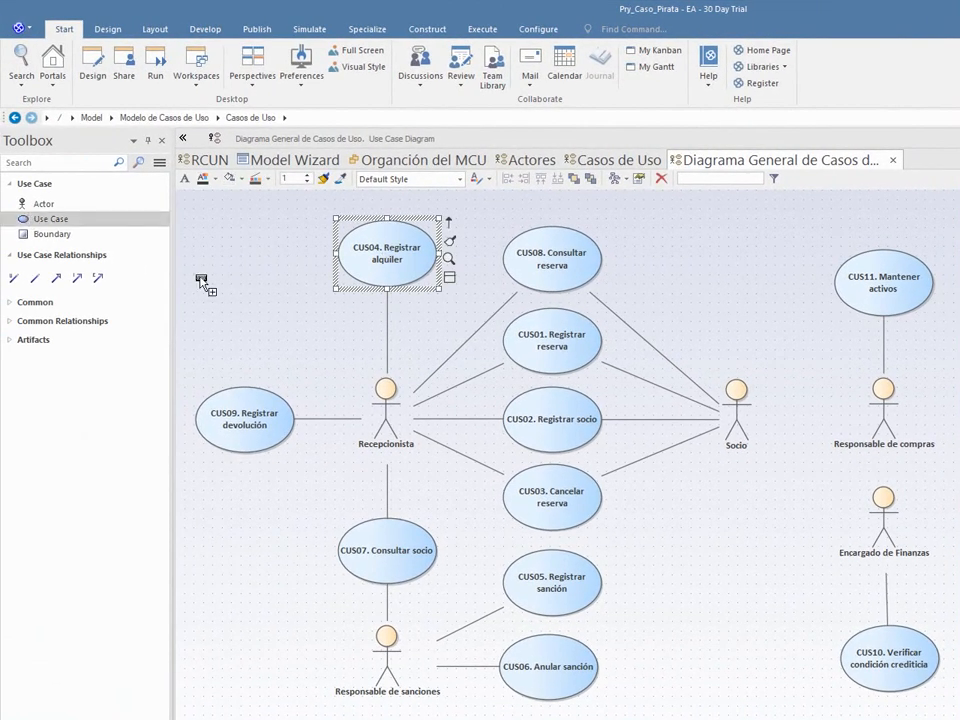
click(301, 326)
text(CUS)
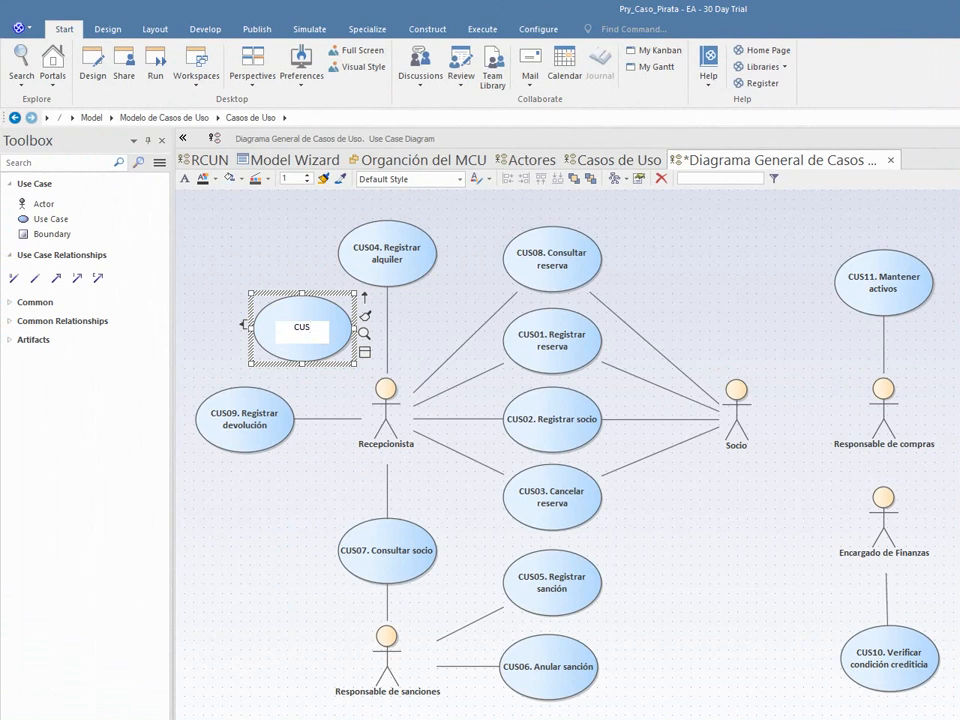
text(12. a)
text(nular alquiler)
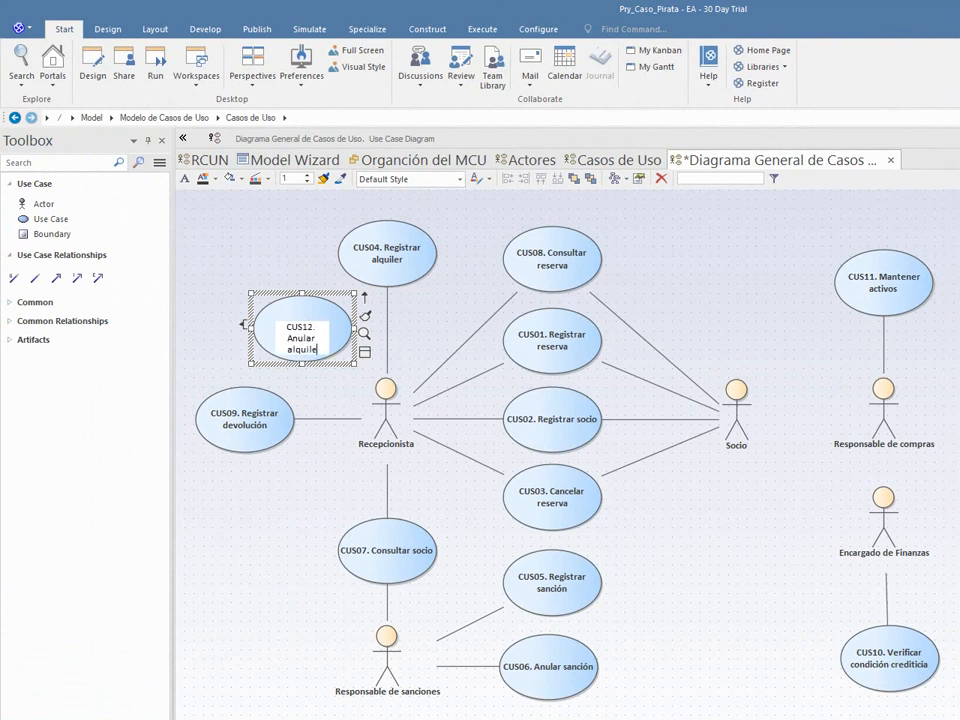
click(313, 396)
Move CUS12. Anular alquiler clear of its neighbours, associate Recepcionista with it and save the diagram.
drag(315, 347, 298, 321)
click(317, 371)
key(ctrl+s)
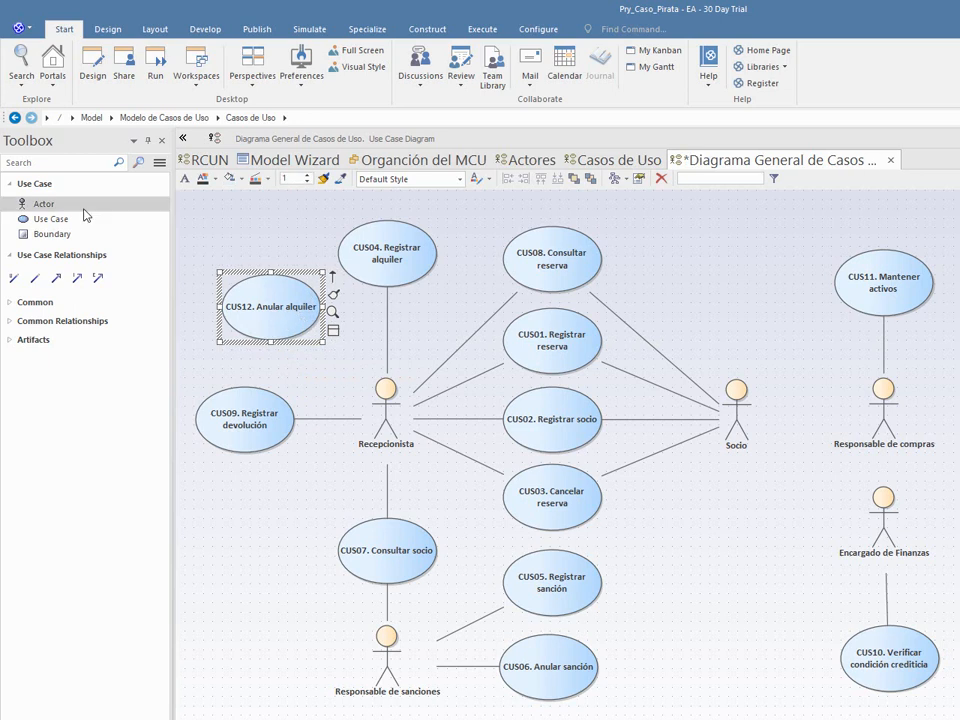
drag(389, 407, 287, 322)
key(ctrl+s)
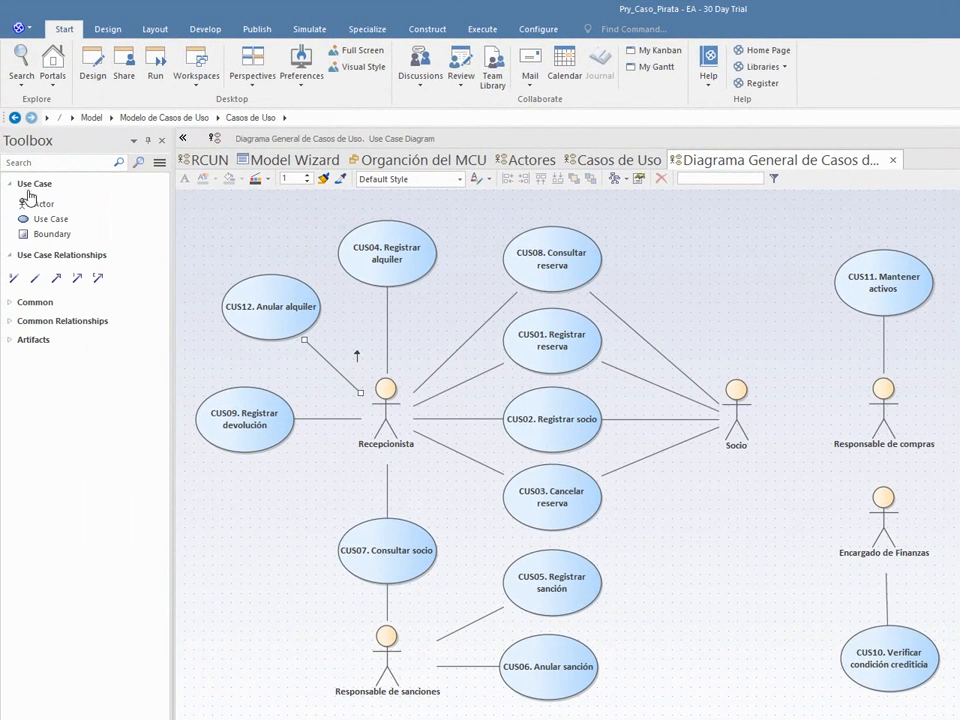
Add a use case named CUS13. Eliminar Socio below CUS09. Registrar devolución.
click(51, 218)
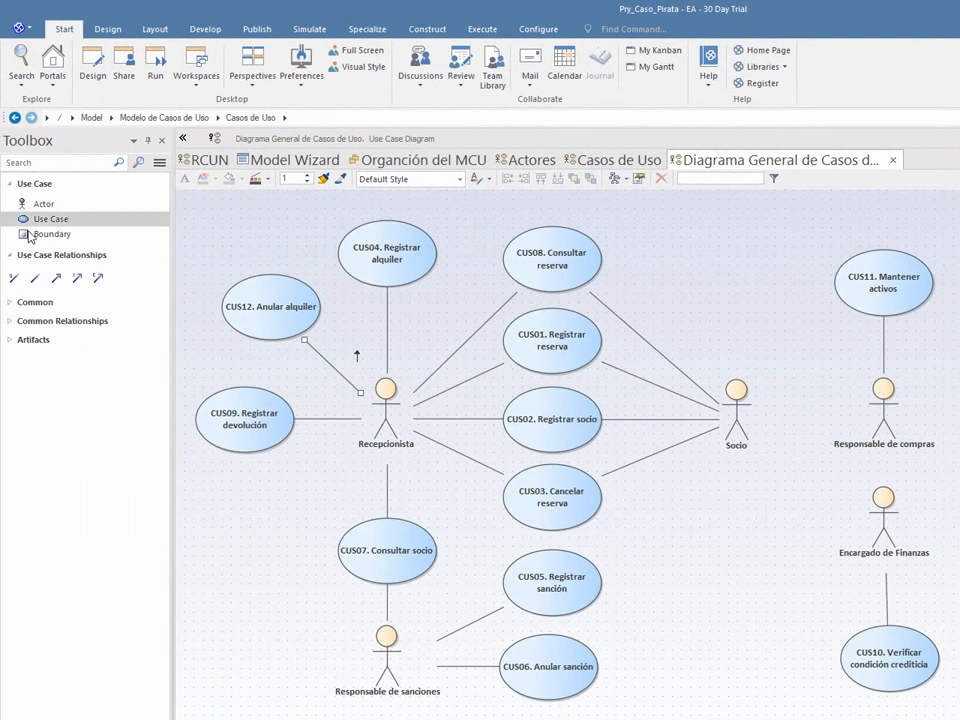
click(228, 494)
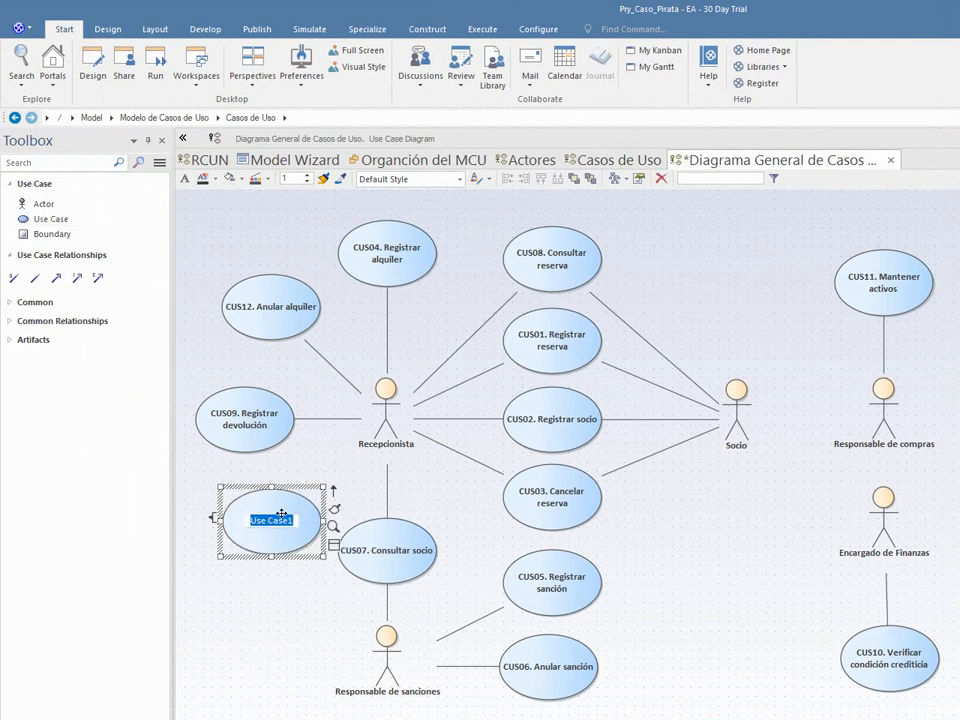
text(CUS1)
text(3. dAR)
key(BackSpace)
key(BackSpace)
key(BackSpace)
key(BackSpace)
text(DA)
key(BackSpace)
key(BackSpace)
text(Eliminar Socio)
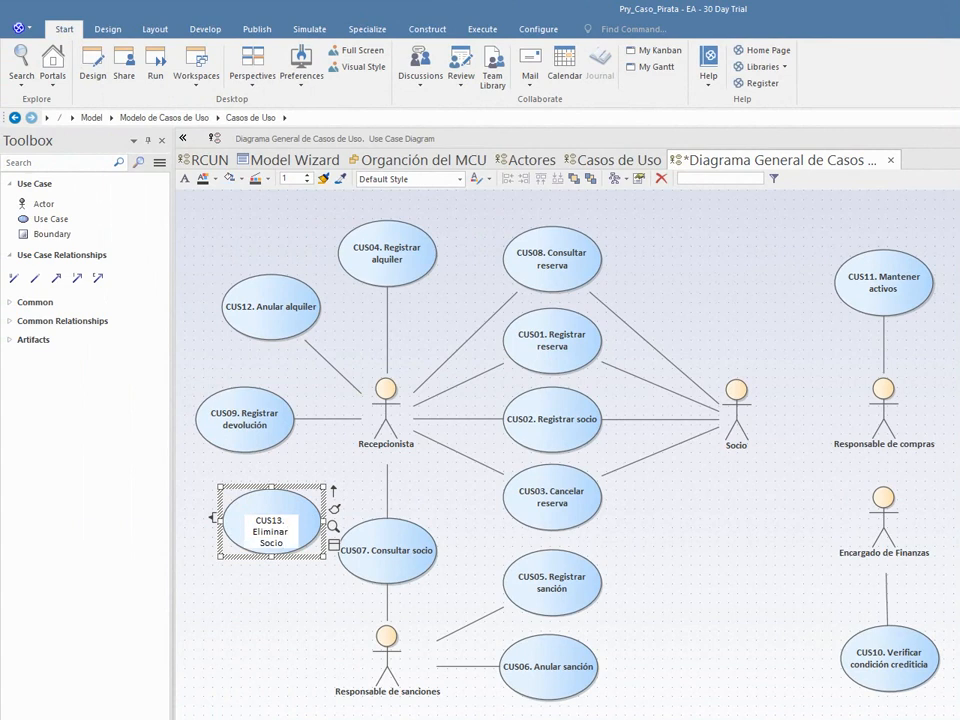
click(257, 633)
Adjust the position of CUS13. Eliminar Socio and associate Recepcionista with it.
drag(271, 538, 266, 533)
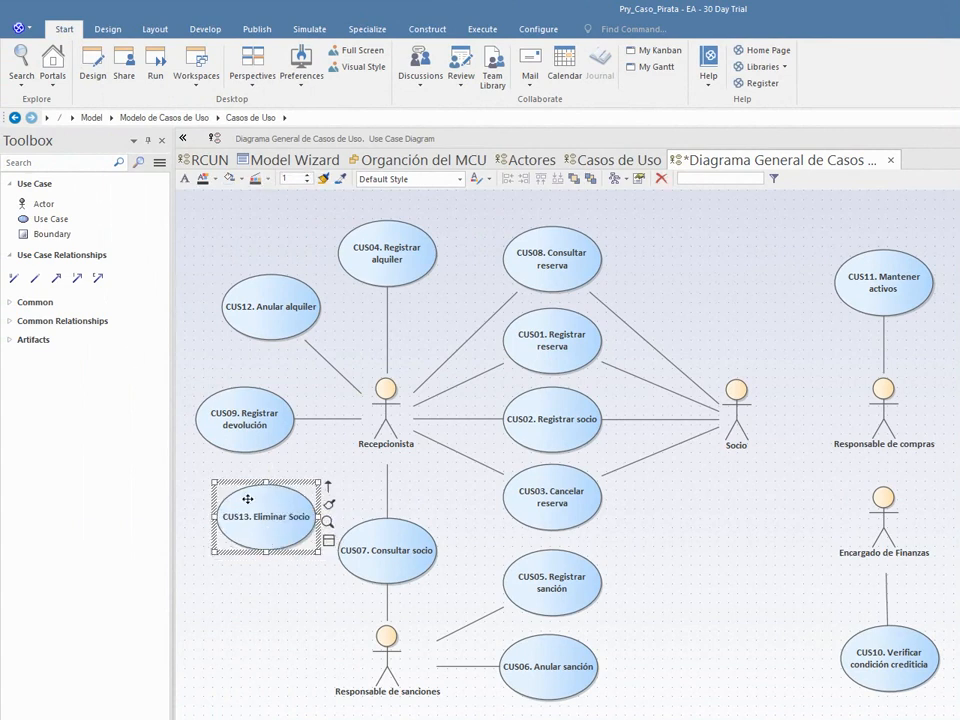
click(35, 278)
drag(385, 424, 262, 518)
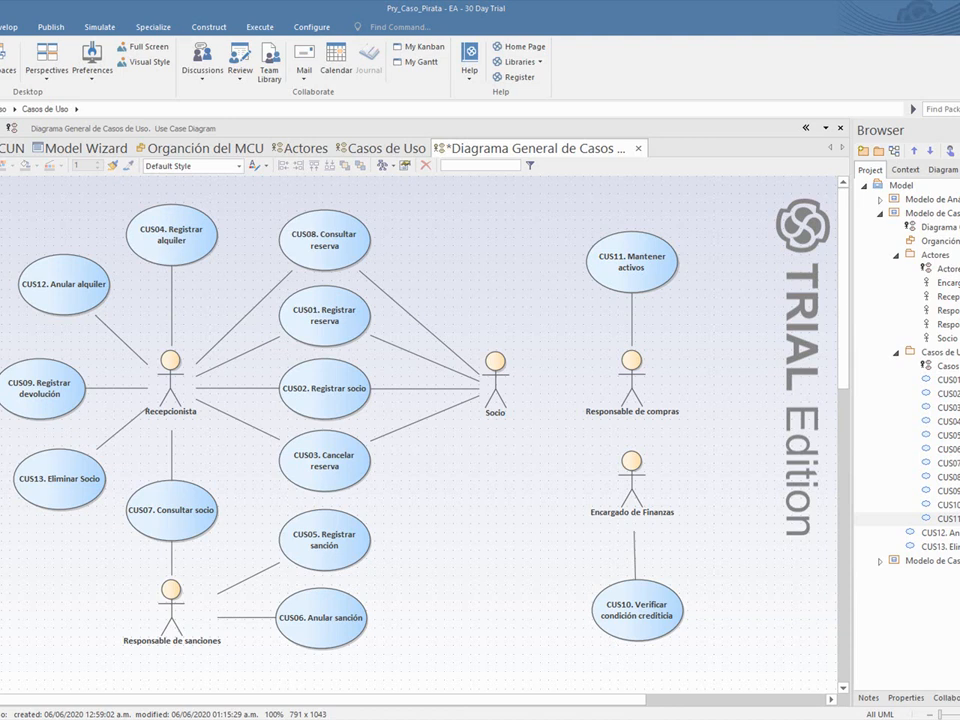
Switch to the Word document, review its lists of actors and use cases, and return to the Enterprise Architect diagram.
drag(692, 357, 663, 241)
double_click(663, 241)
scroll(733, 399, up, 1)
scroll(733, 399, up, 2)
scroll(733, 399, down, 6)
scroll(733, 399, up, 4)
scroll(740, 389, up, 1)
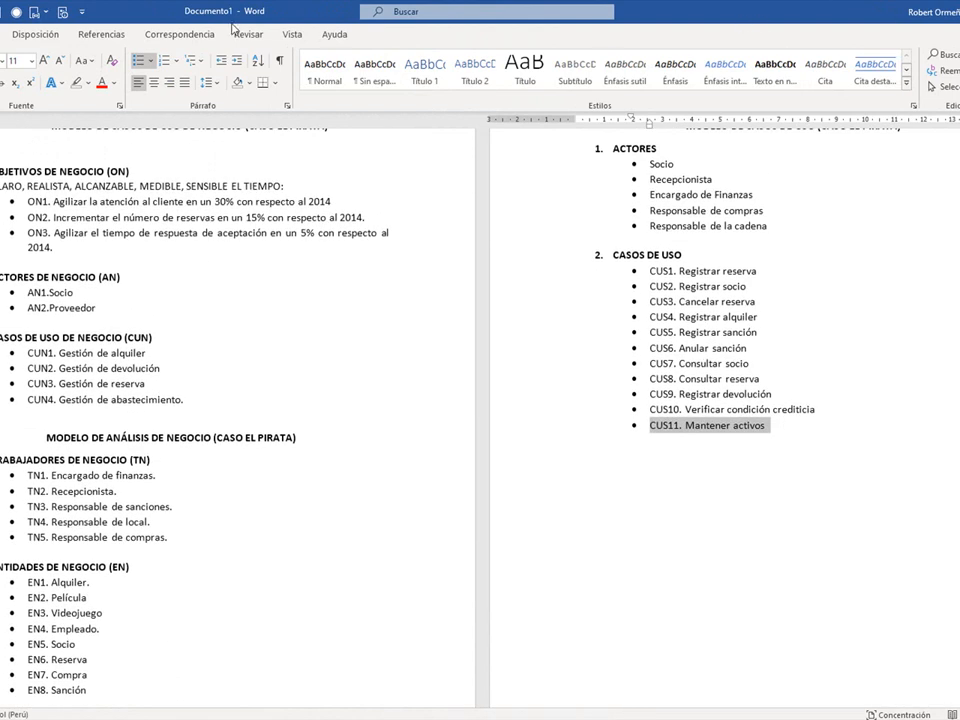
drag(229, 16, 235, 716)
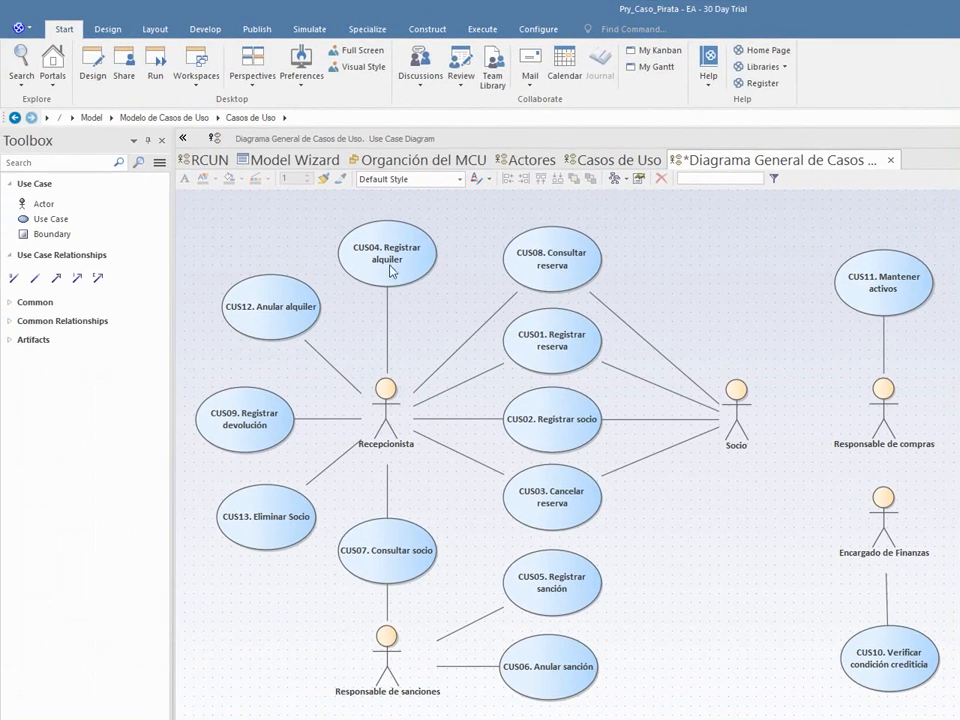
Set the fill colour of CUS04. Registrar alquiler to light pink.
click(396, 250)
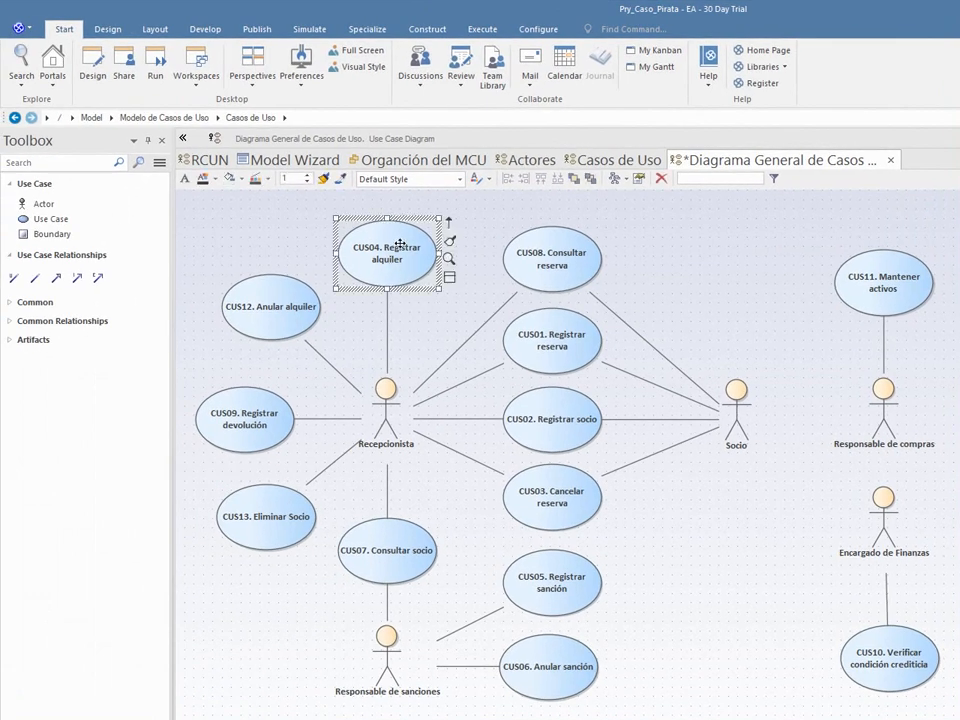
right_click(400, 246)
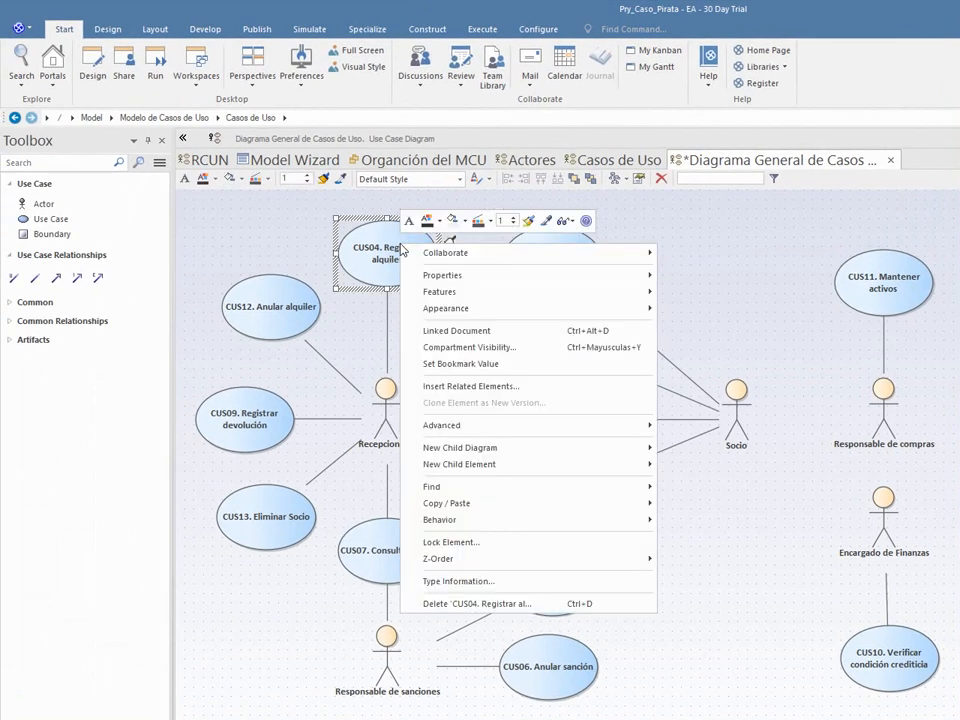
click(455, 221)
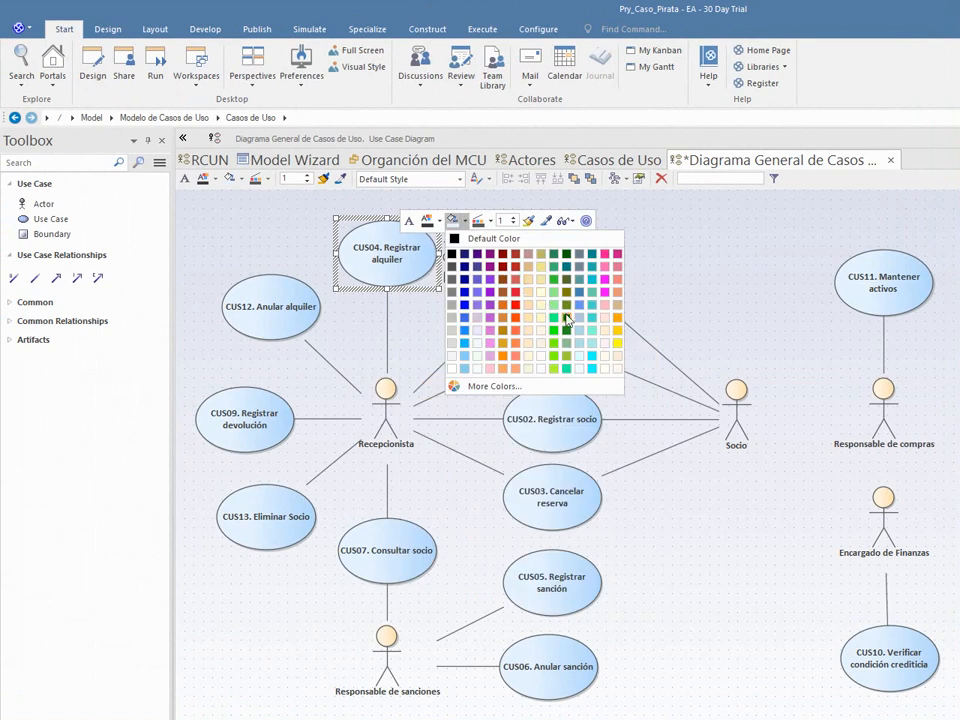
click(612, 349)
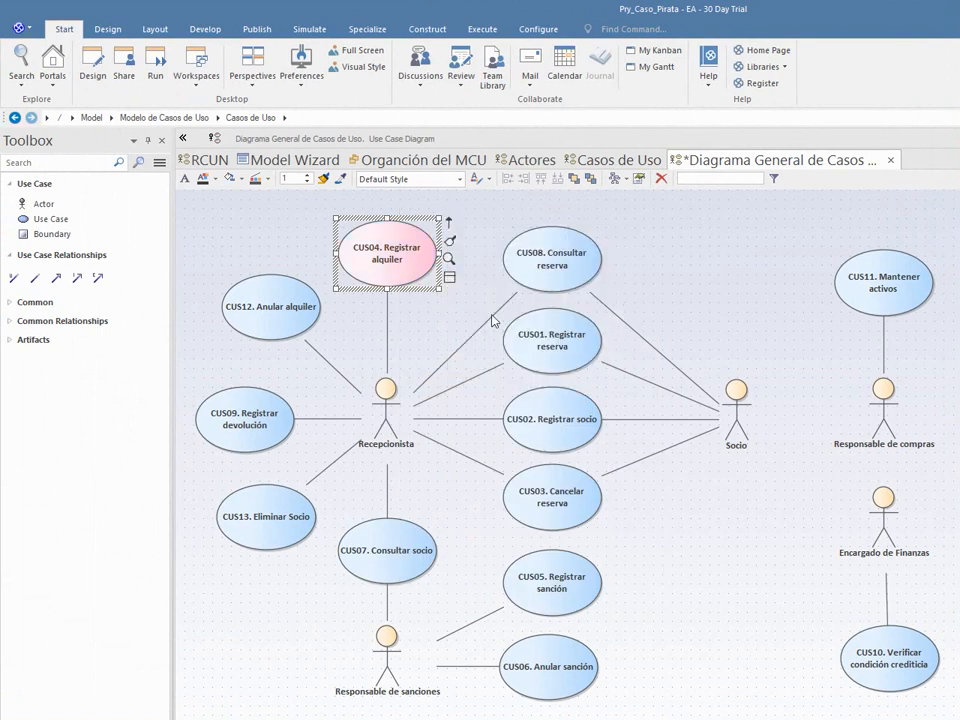
Add a use case named CUS14. Consultar Sanciones Pendientes in the free area above the Socio actor.
click(427, 320)
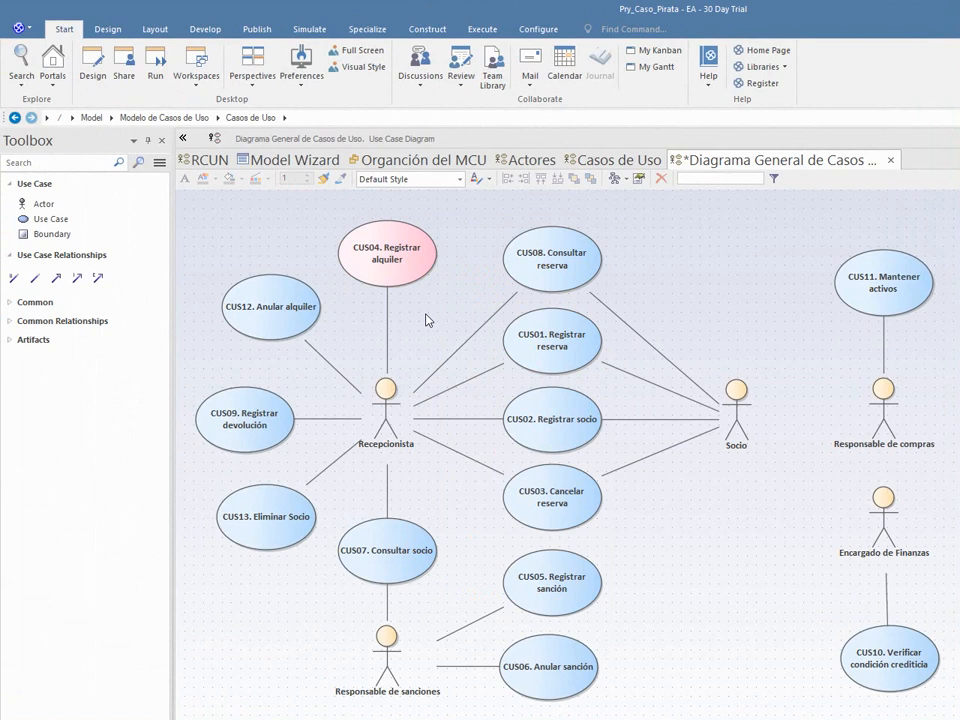
click(398, 264)
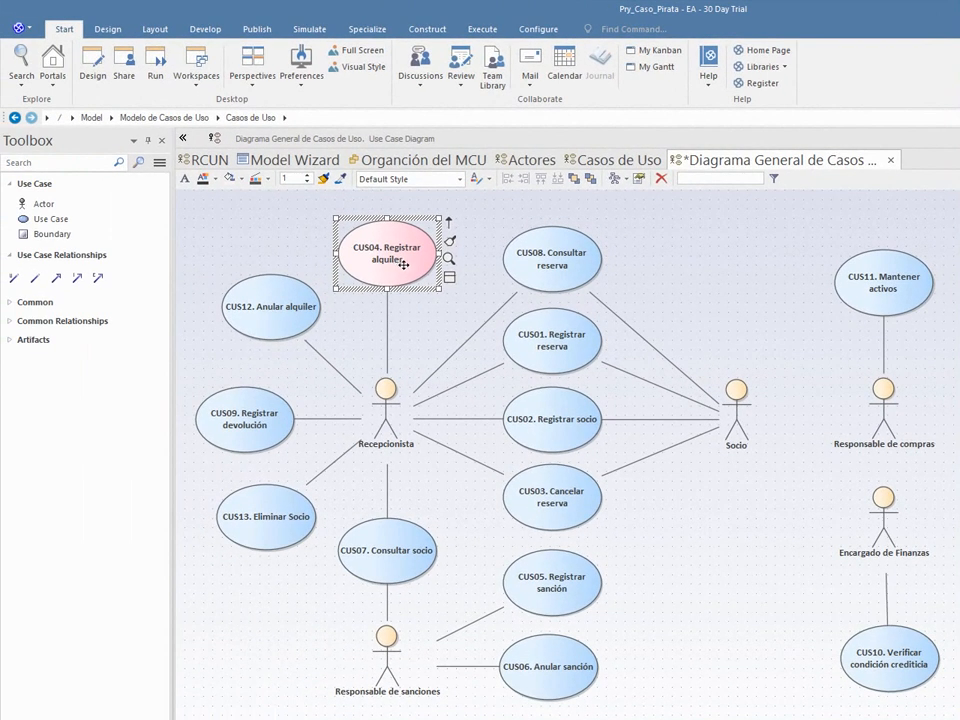
click(48, 218)
click(668, 234)
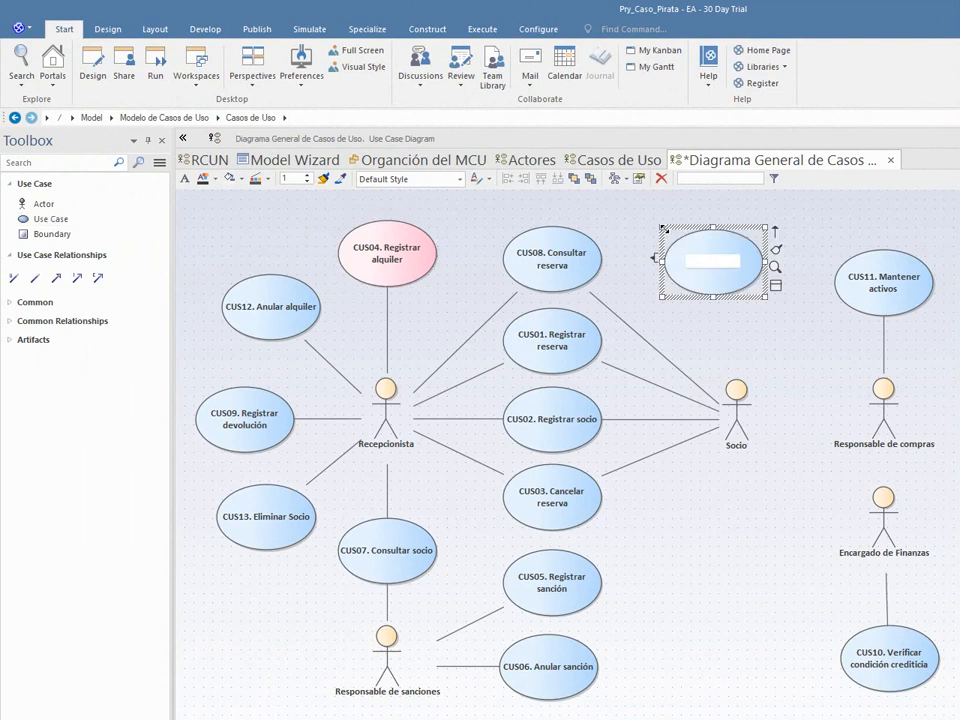
text(V)
text(US)
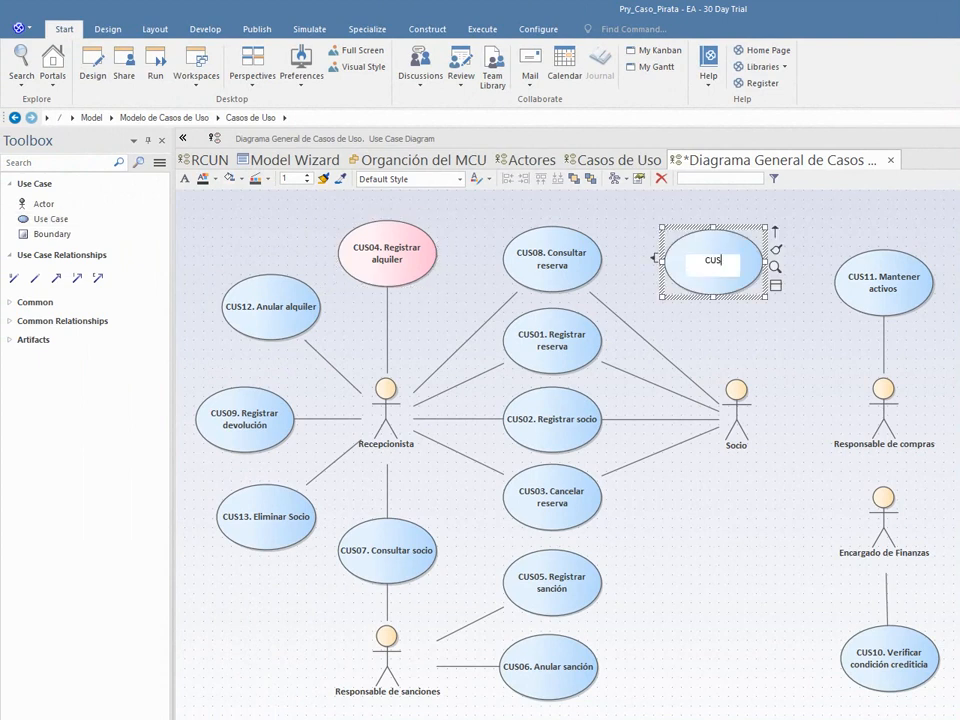
text(14. Consultar Sa)
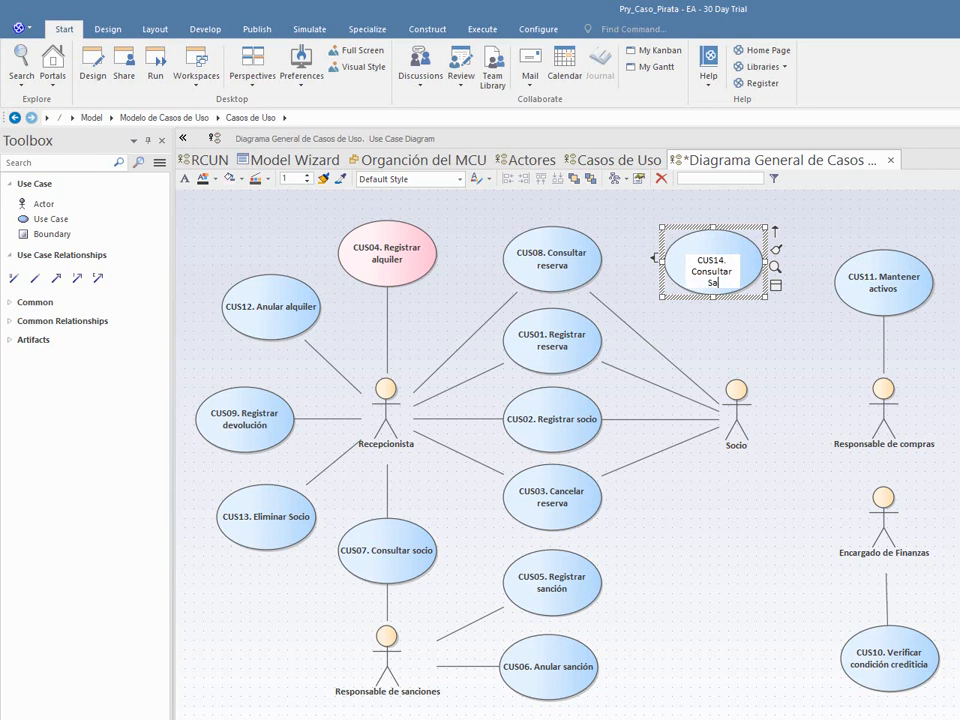
text(nciones Pendientes)
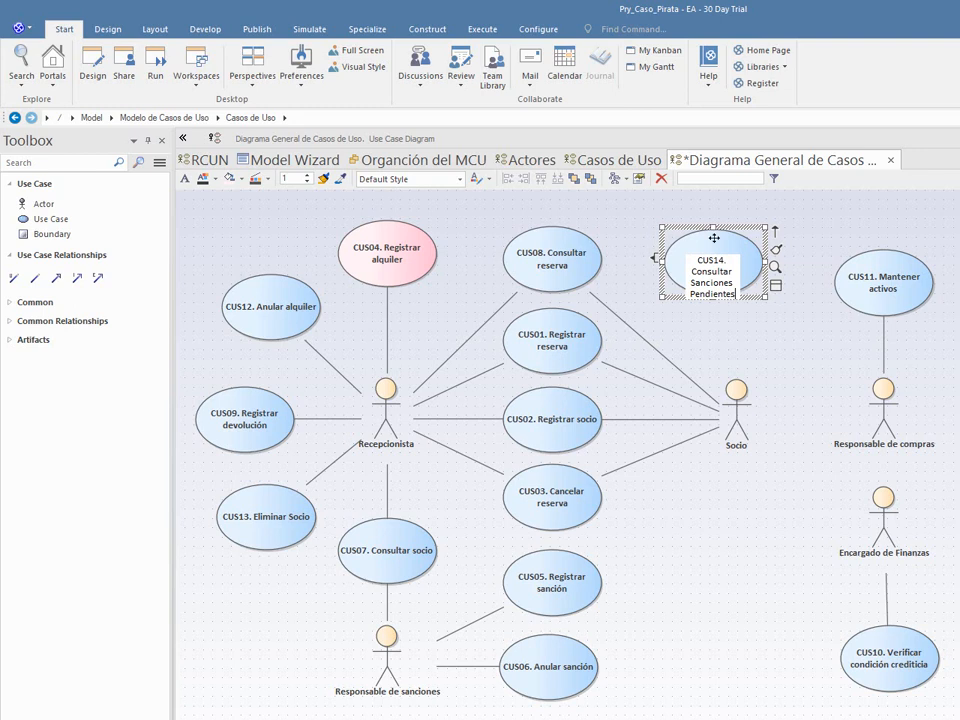
click(761, 337)
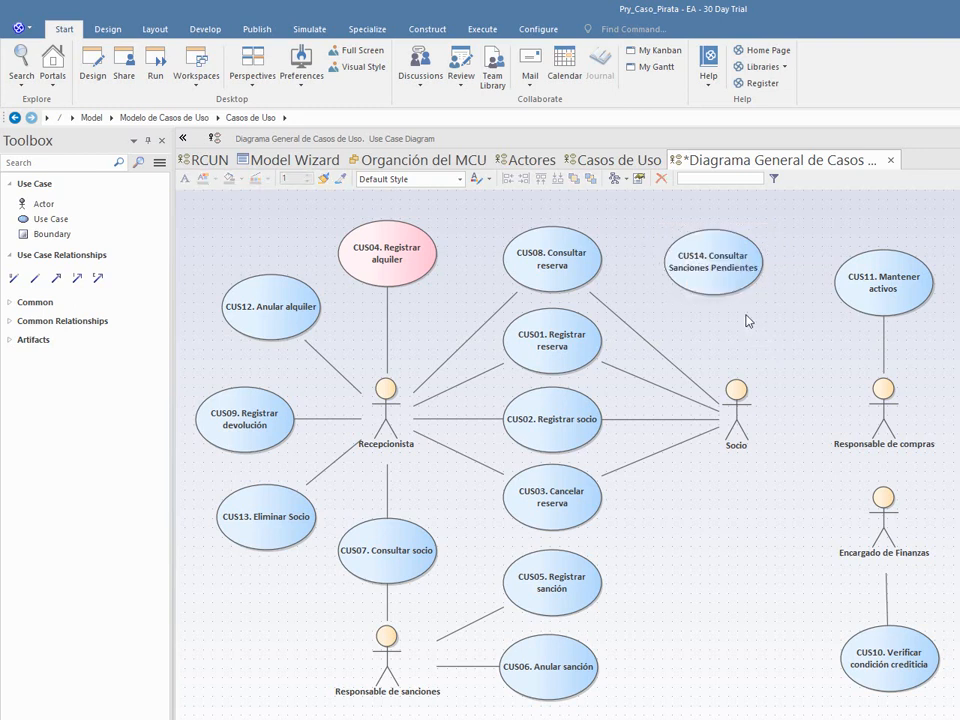
Shift the whole diagram downward and place CUS14. Consultar Sanciones Pendientes directly above CUS08. Consultar reserva.
click(683, 280)
click(421, 275)
key(ctrl+a)
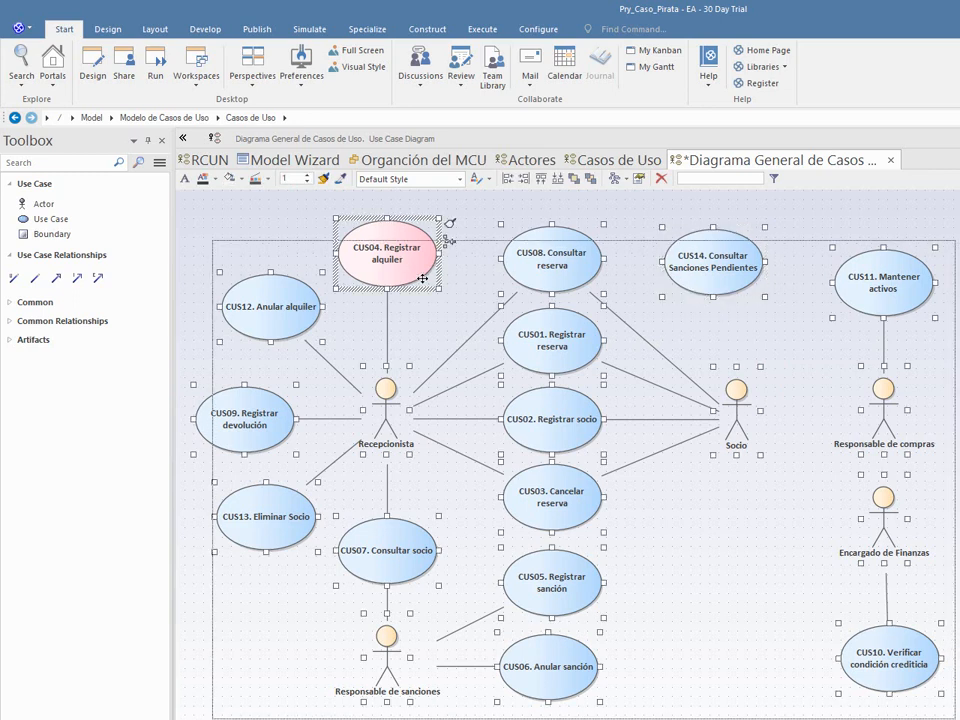
drag(421, 275, 443, 321)
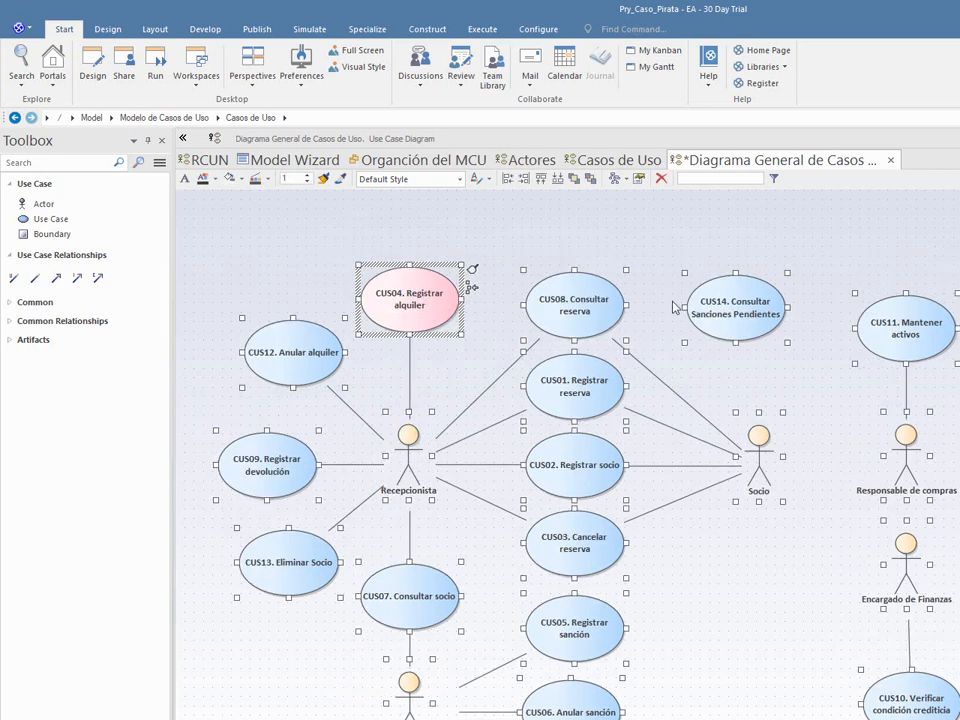
click(707, 266)
drag(746, 296, 613, 246)
click(643, 241)
key(ctrl+a)
click(704, 238)
click(714, 231)
key(ctrl+s)
click(724, 253)
click(607, 251)
click(713, 240)
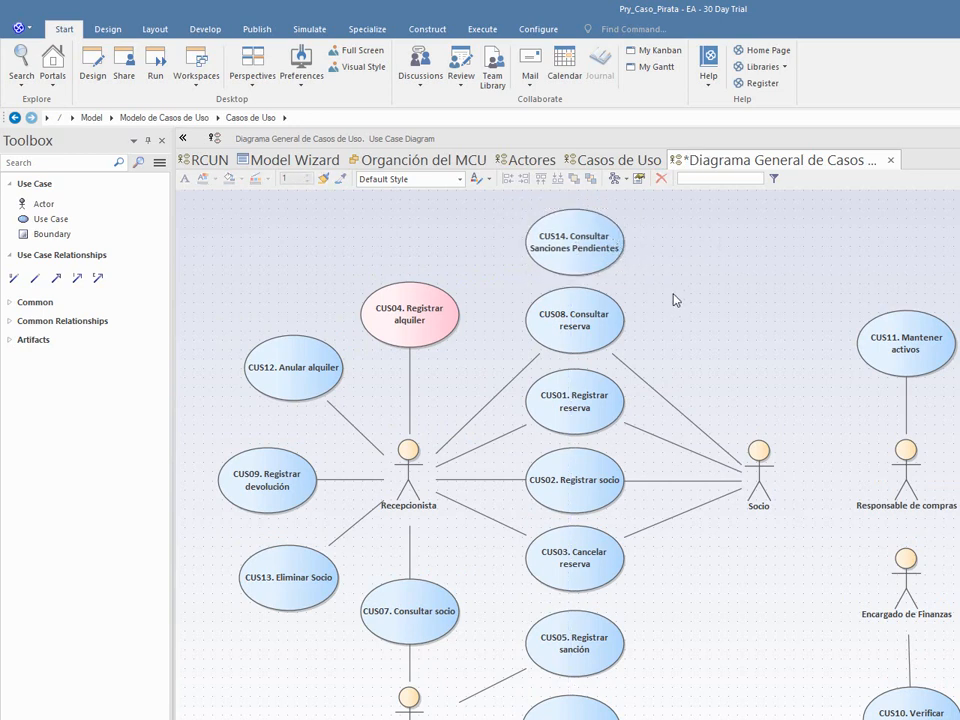
Bring CUS12. Anular alquiler and CUS13. Eliminar Socio closer to CUS09, and move CUS04. Registrar alquiler beside CUS08.
click(421, 307)
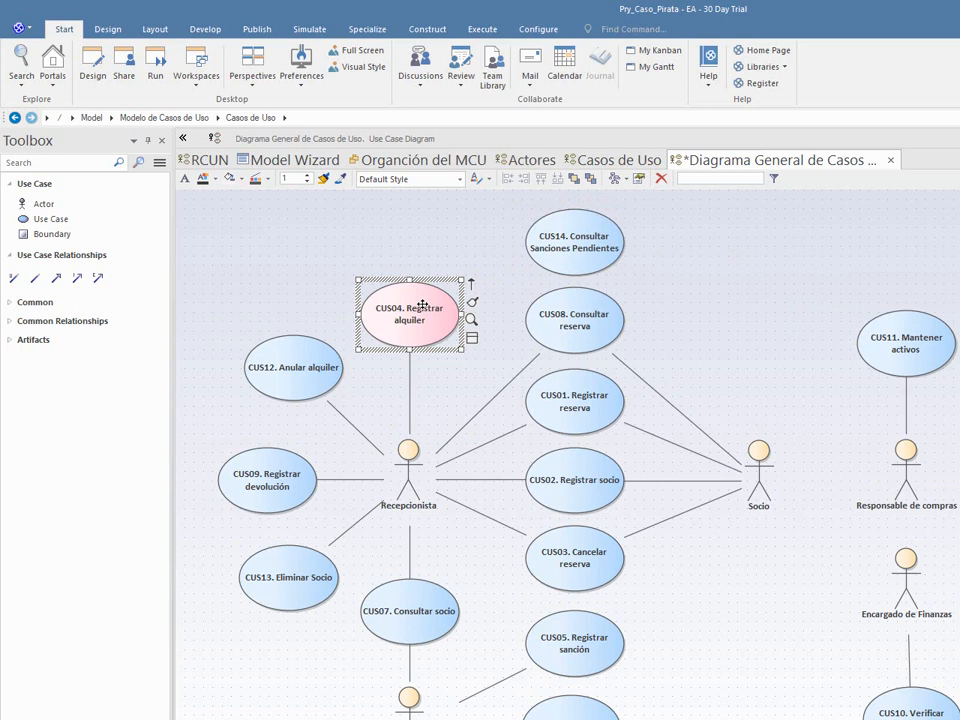
click(491, 245)
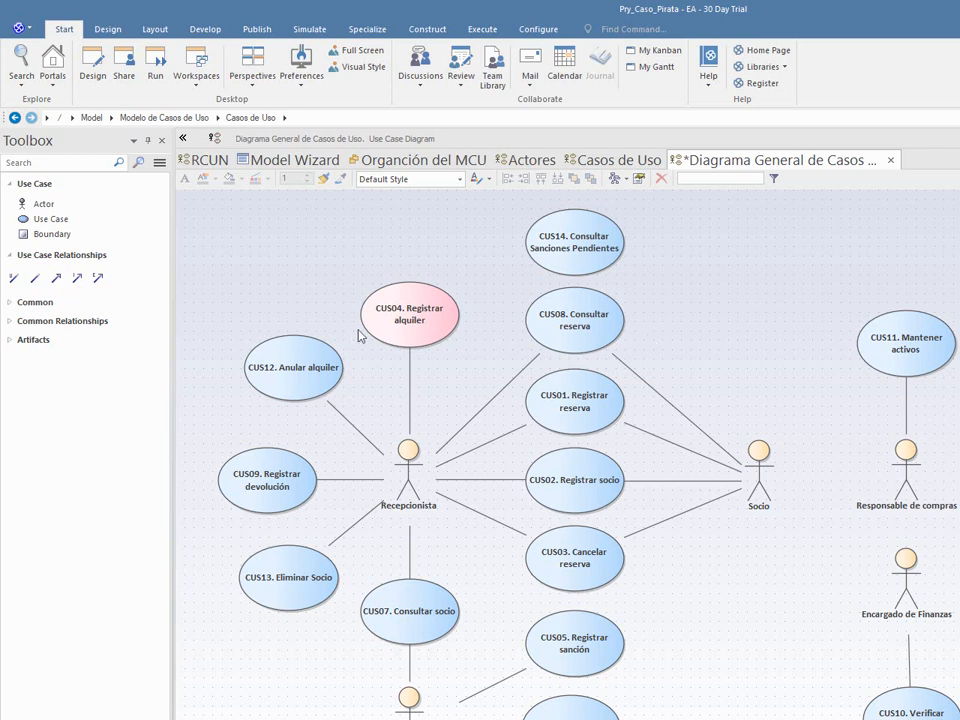
click(406, 325)
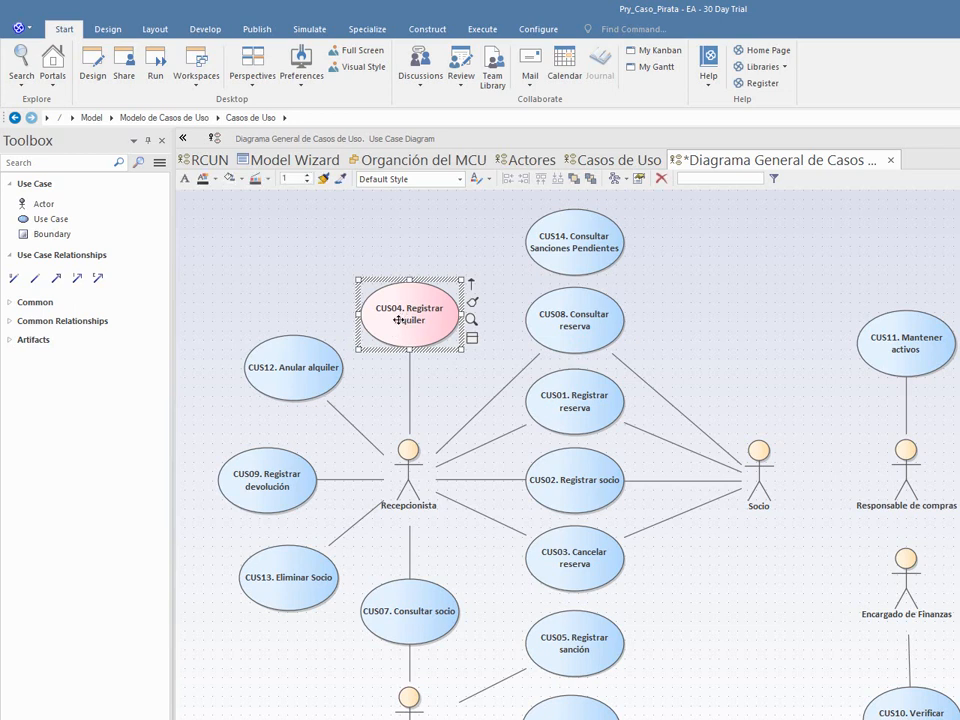
drag(306, 380, 291, 396)
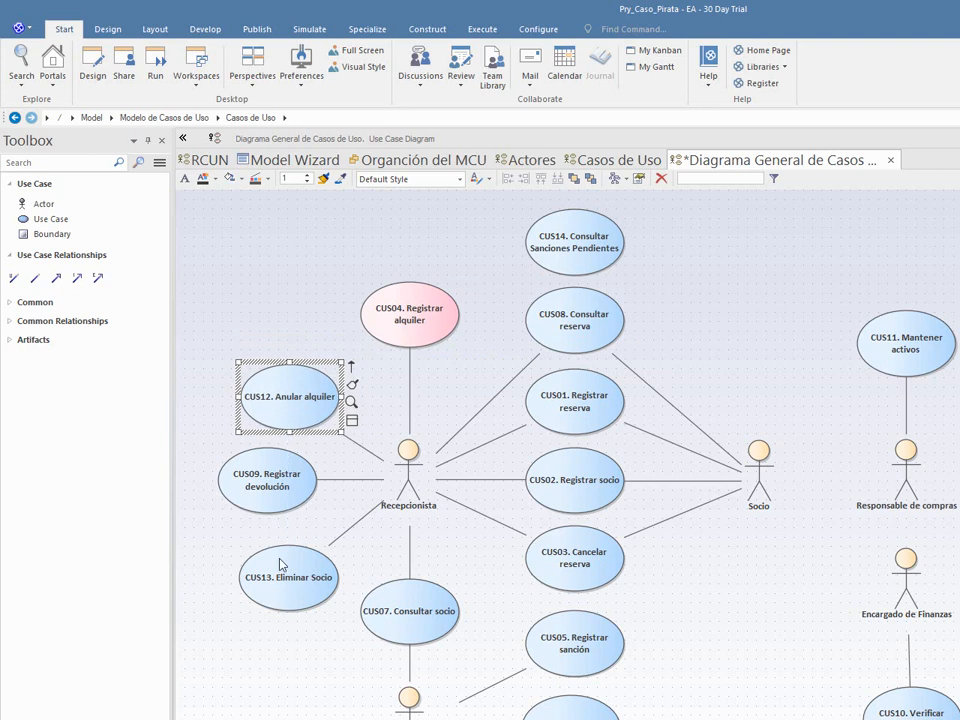
click(280, 562)
drag(280, 562, 281, 548)
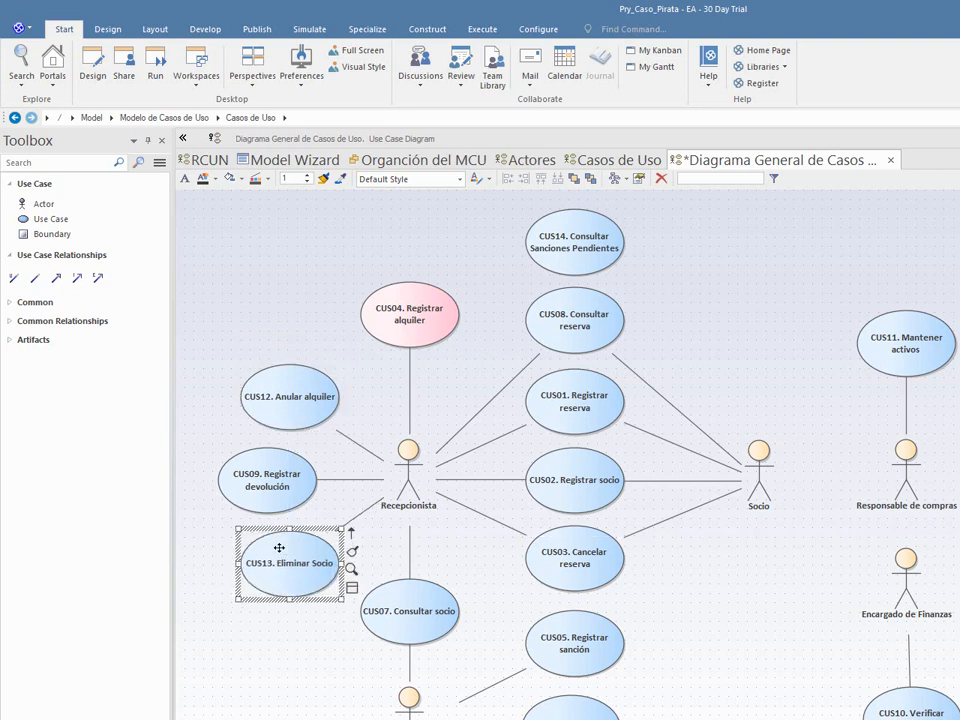
drag(420, 326, 470, 318)
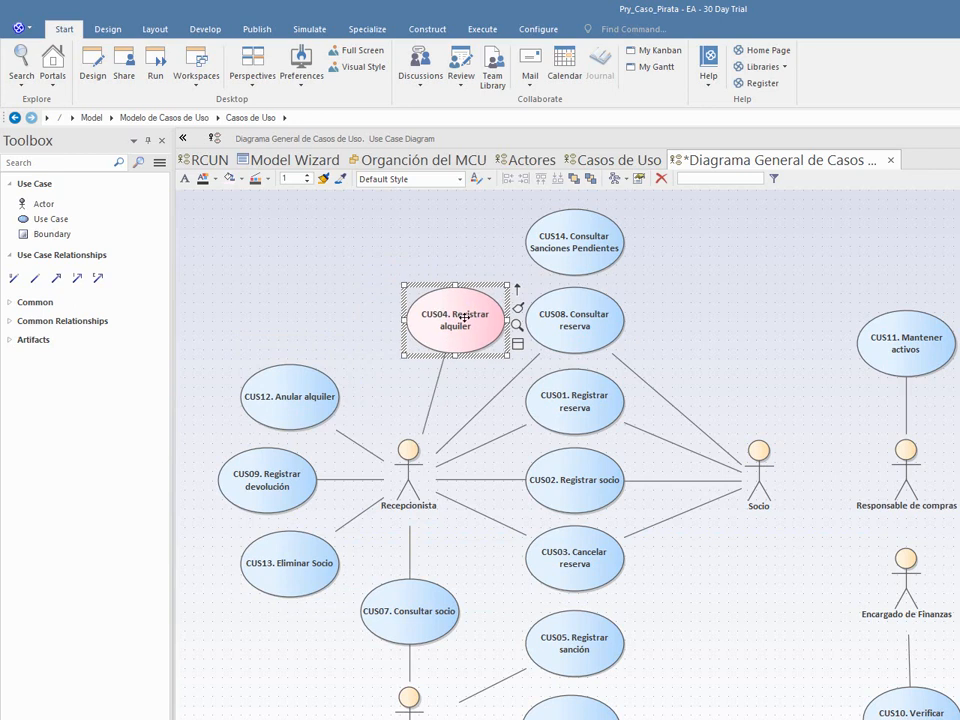
Add a use case named CUS15. Registrar pago de sanción above CUS12. Anular alquiler.
click(50, 218)
click(230, 250)
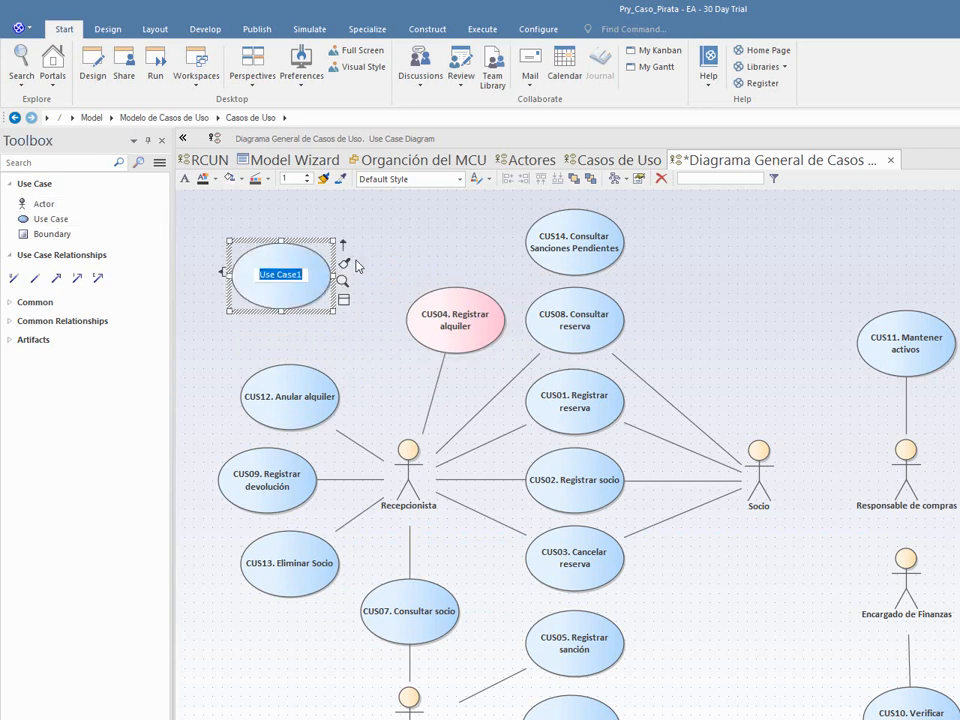
text(Re)
key(BackSpace)
key(BackSpace)
text(CUS15. Re)
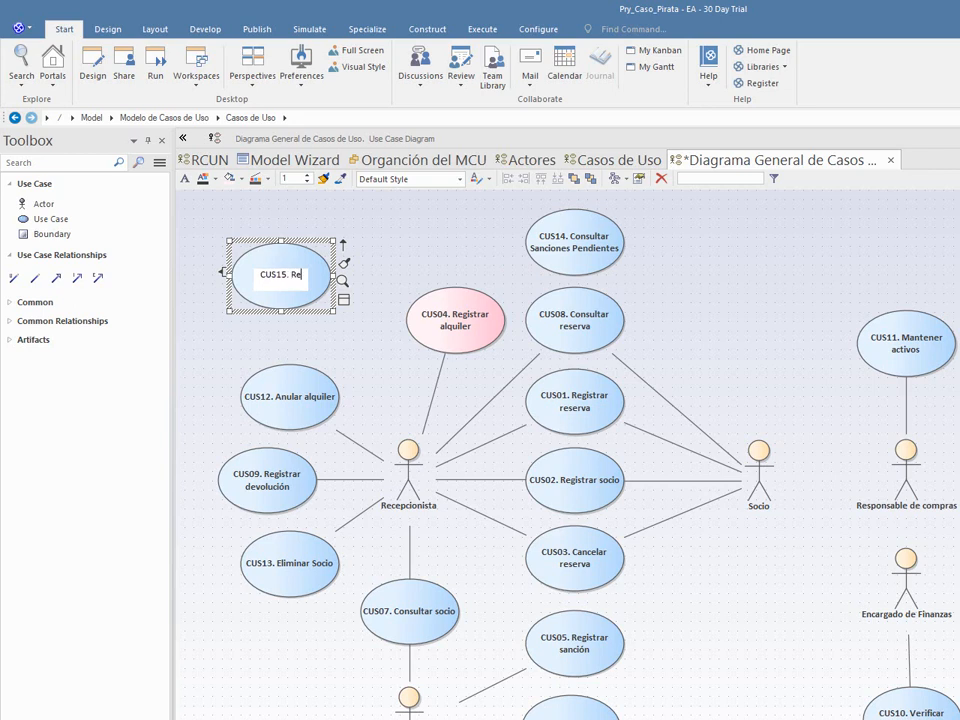
text(gistrar pago)
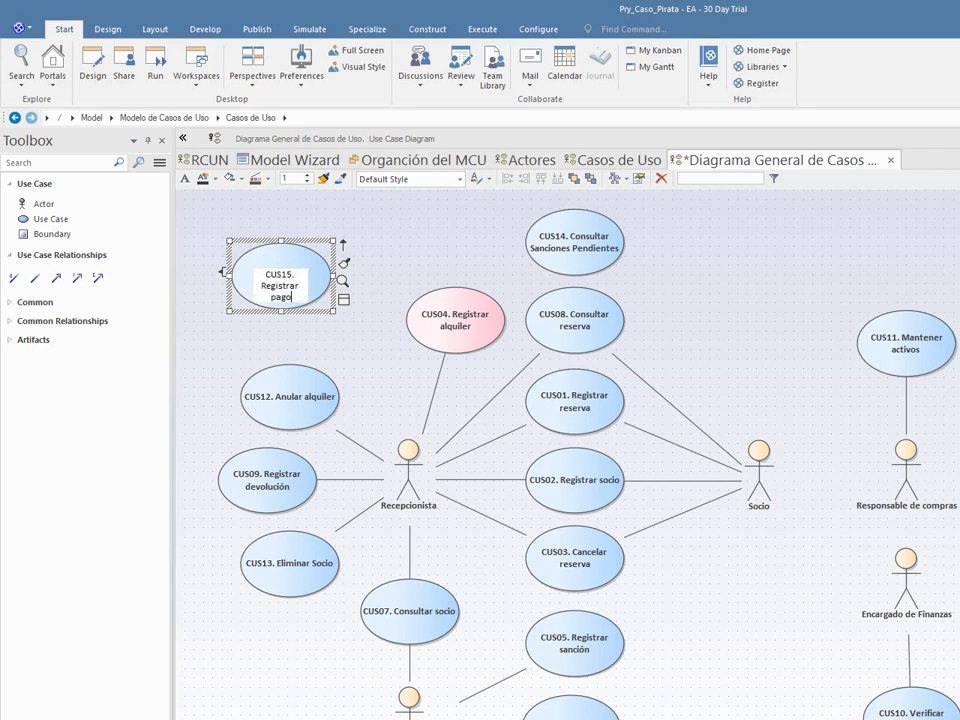
text( de sanción)
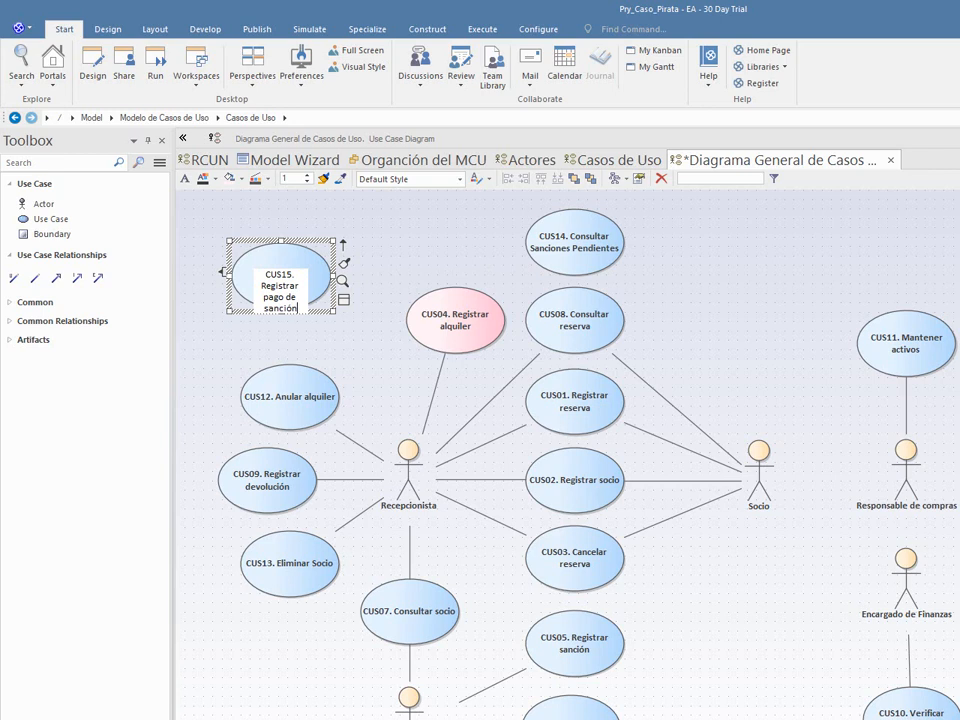
key(Return)
Place CUS15. Registrar pago de sanción beside CUS04. Registrar alquiler and associate Recepcionista with it.
drag(298, 274, 328, 311)
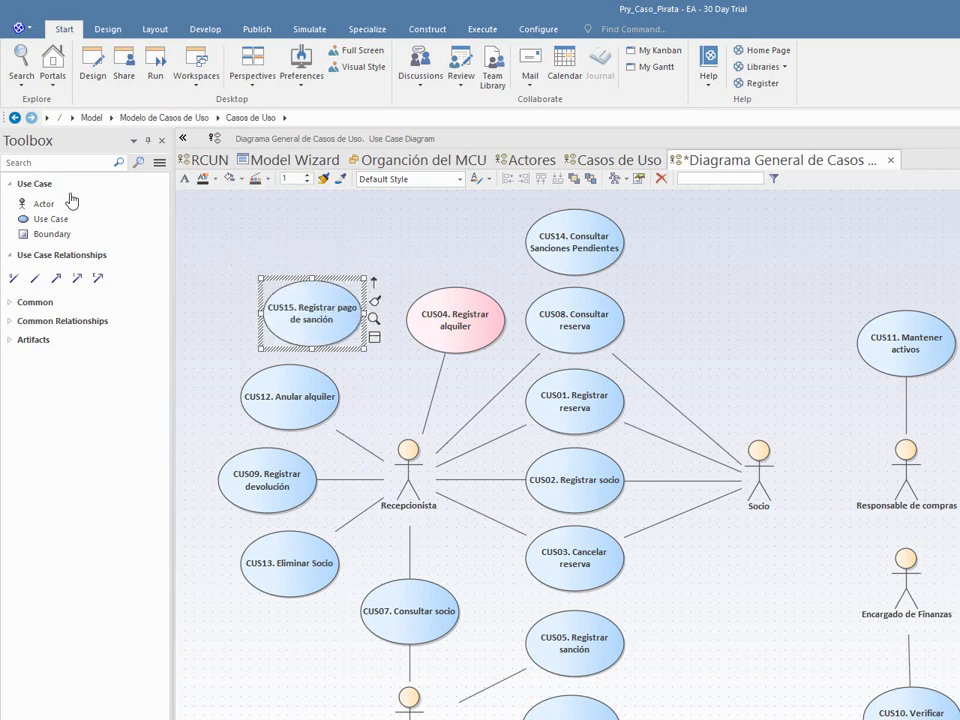
click(33, 279)
drag(402, 450, 333, 322)
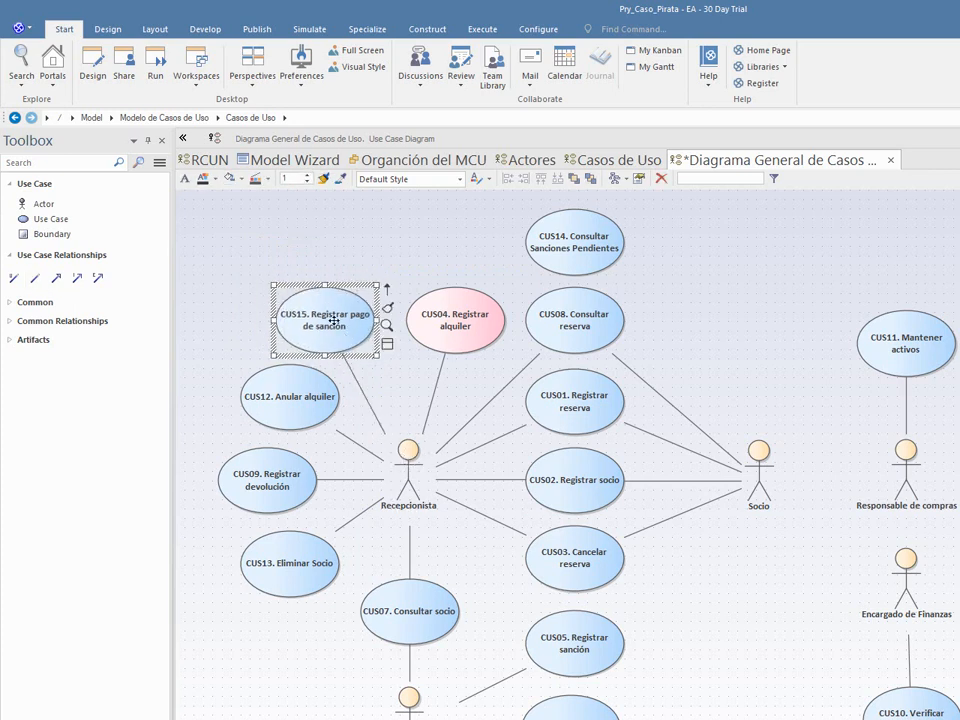
Set the fill colour of CUS15. Registrar pago de sanción to light pink, matching CUS04.
click(453, 324)
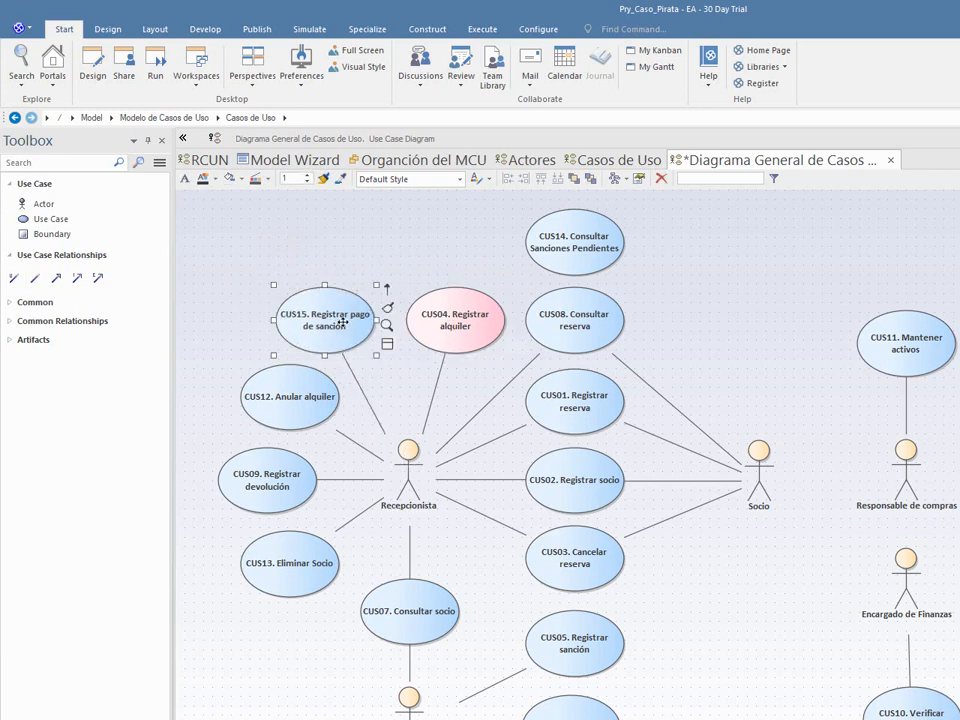
right_click(345, 329)
click(407, 272)
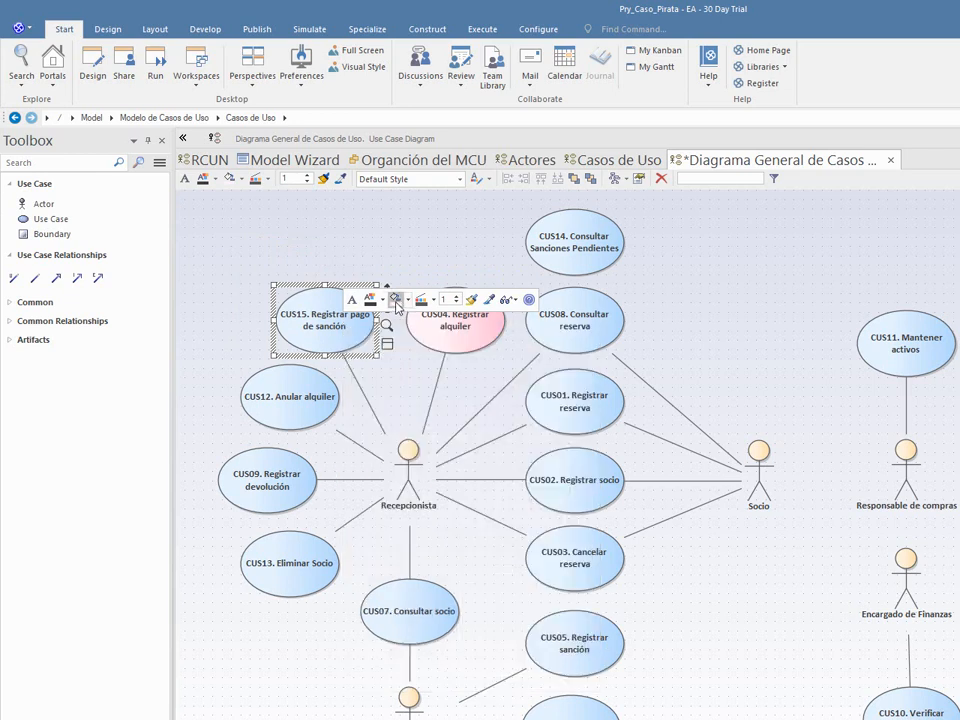
Move CUS14. Consultar Sanciones Pendientes above CUS15 and CUS04, and draw an include relationship from CUS15 to CUS14.
click(578, 242)
drag(578, 242, 397, 234)
click(489, 231)
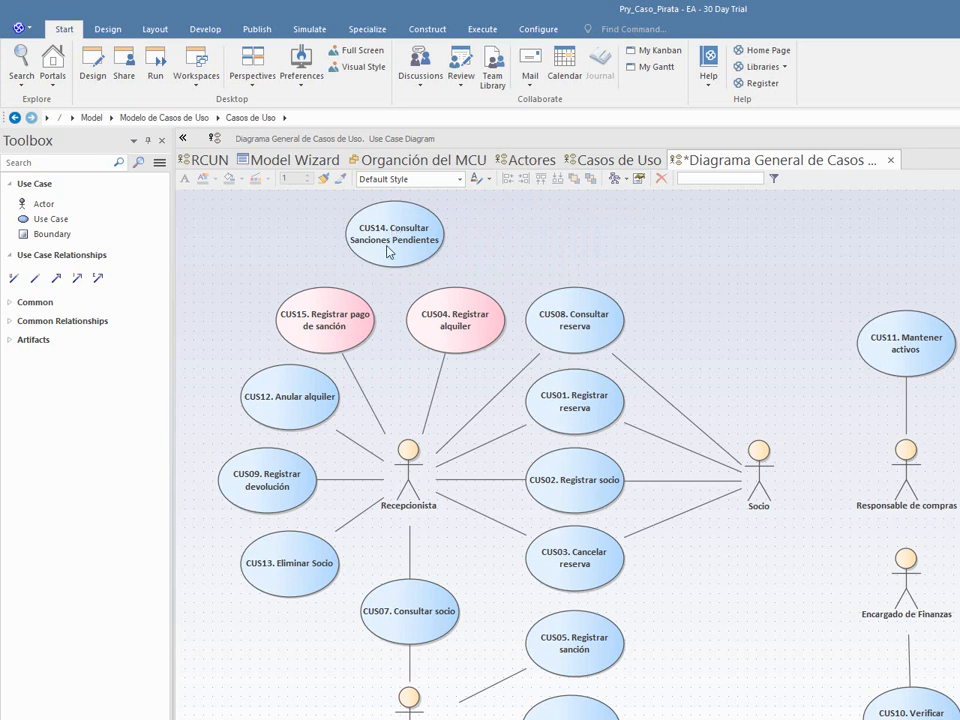
click(79, 282)
drag(326, 308, 383, 241)
click(519, 231)
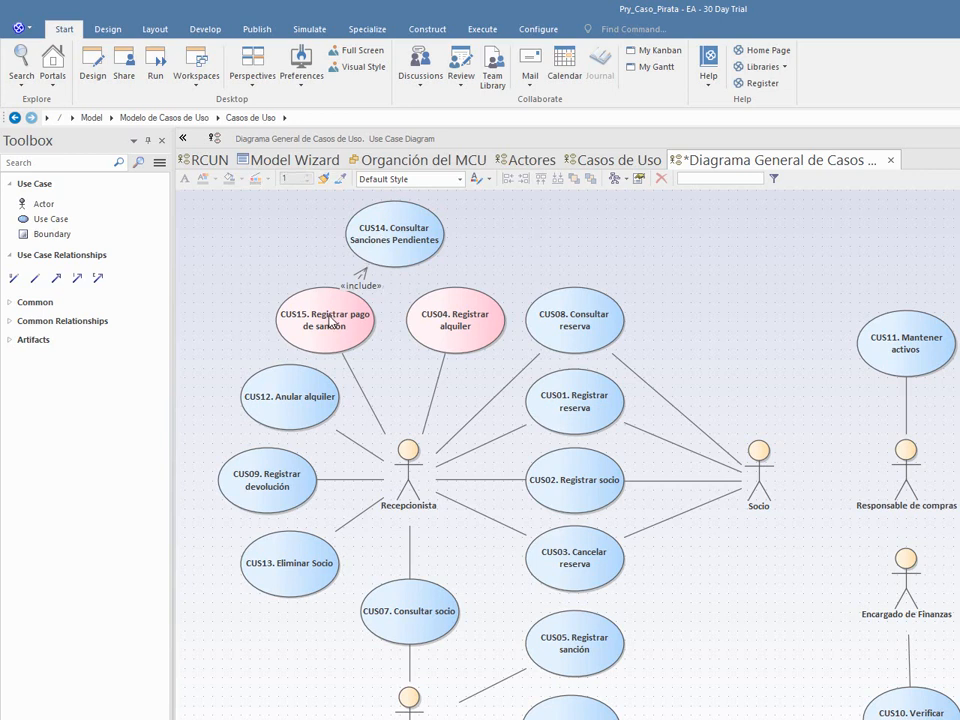
Shift the whole diagram downward and reposition CUS14. Consultar Sanciones Pendientes with more space above CUS15 and CUS04.
key(ctrl+a)
drag(336, 332, 354, 421)
click(514, 272)
drag(430, 312, 426, 256)
click(528, 261)
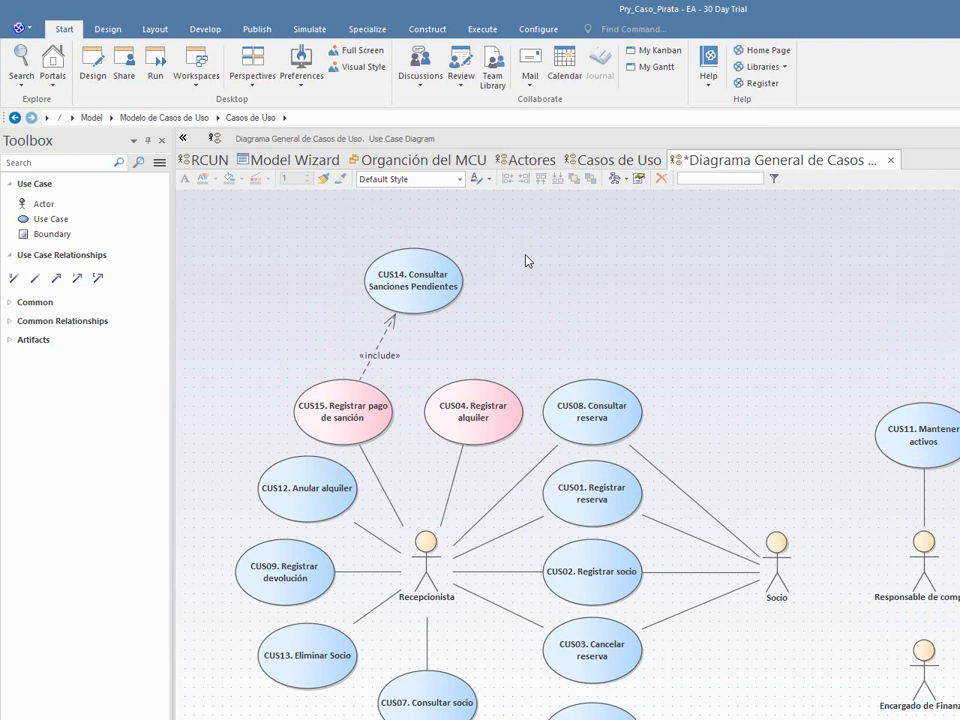
click(342, 397)
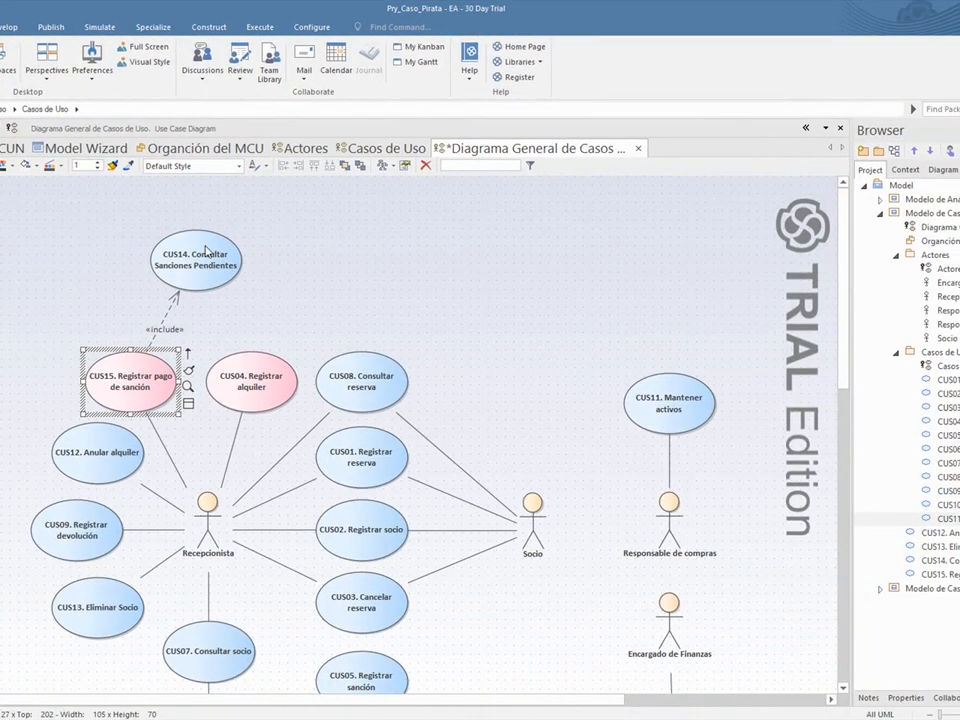
click(212, 266)
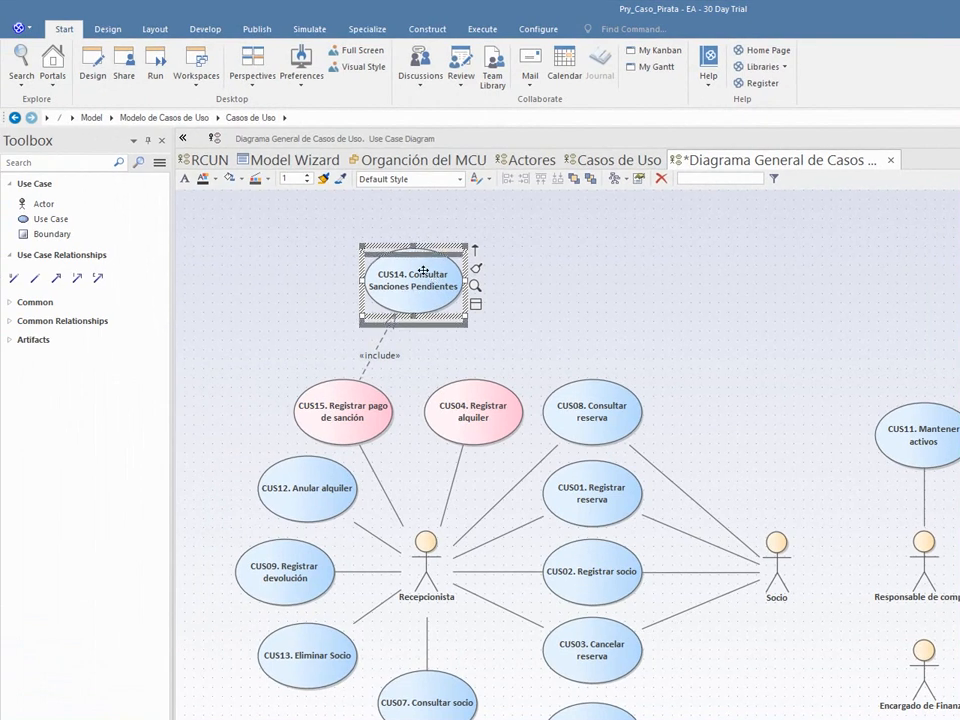
drag(426, 261, 423, 271)
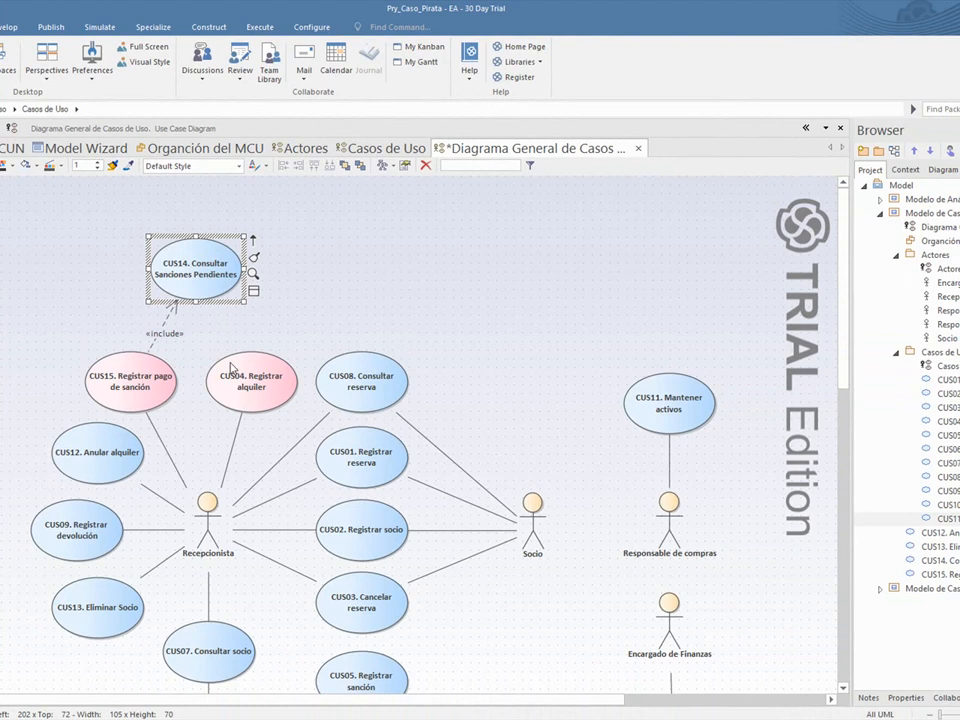
Draw an include relationship from CUS04. Registrar alquiler to CUS14. Consultar Sanciones Pendientes.
click(254, 373)
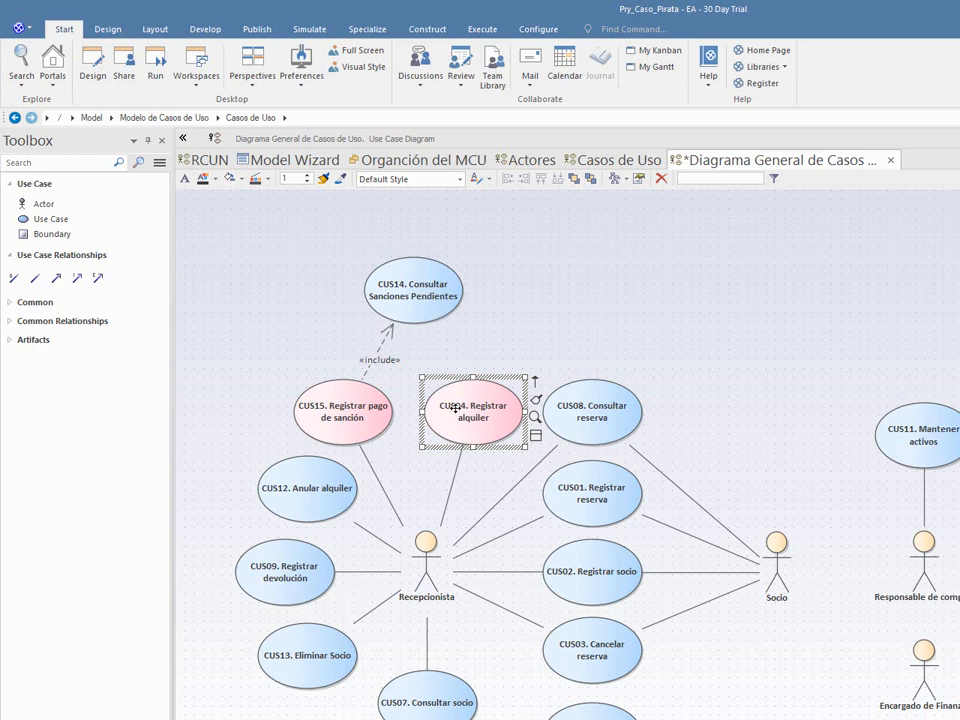
click(77, 278)
mouse_move(459, 403)
mouse_down()
mouse_move(420, 312)
mouse_move(424, 300)
mouse_move(439, 300)
mouse_up()
click(546, 300)
Set the fill colour of CUS14. Consultar Sanciones Pendientes to green.
click(437, 269)
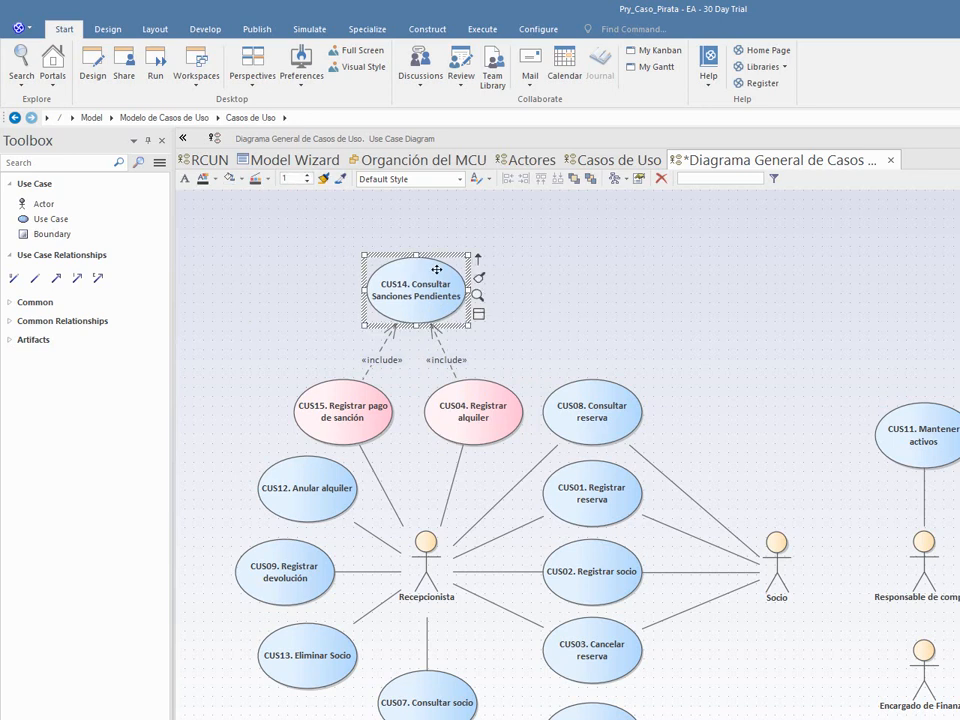
right_click(431, 270)
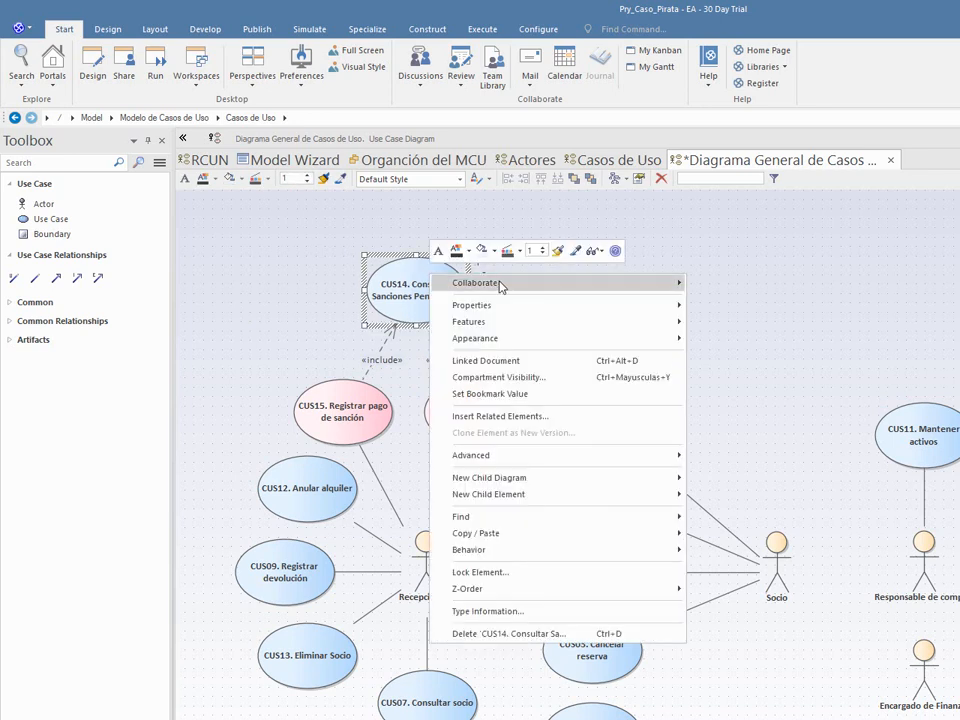
click(481, 250)
click(483, 250)
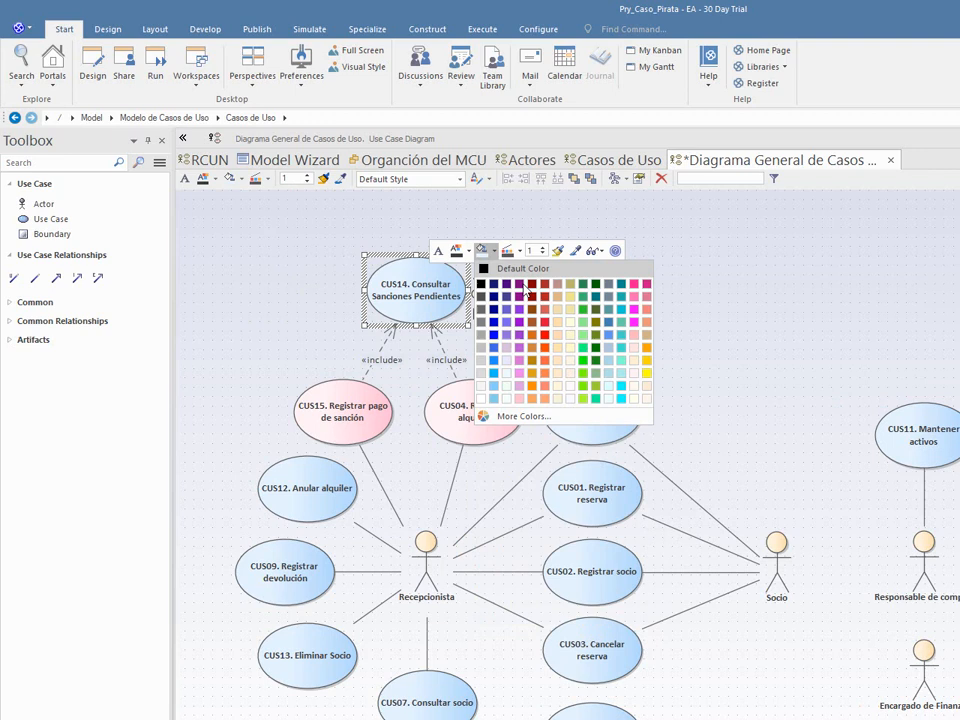
click(583, 326)
click(673, 321)
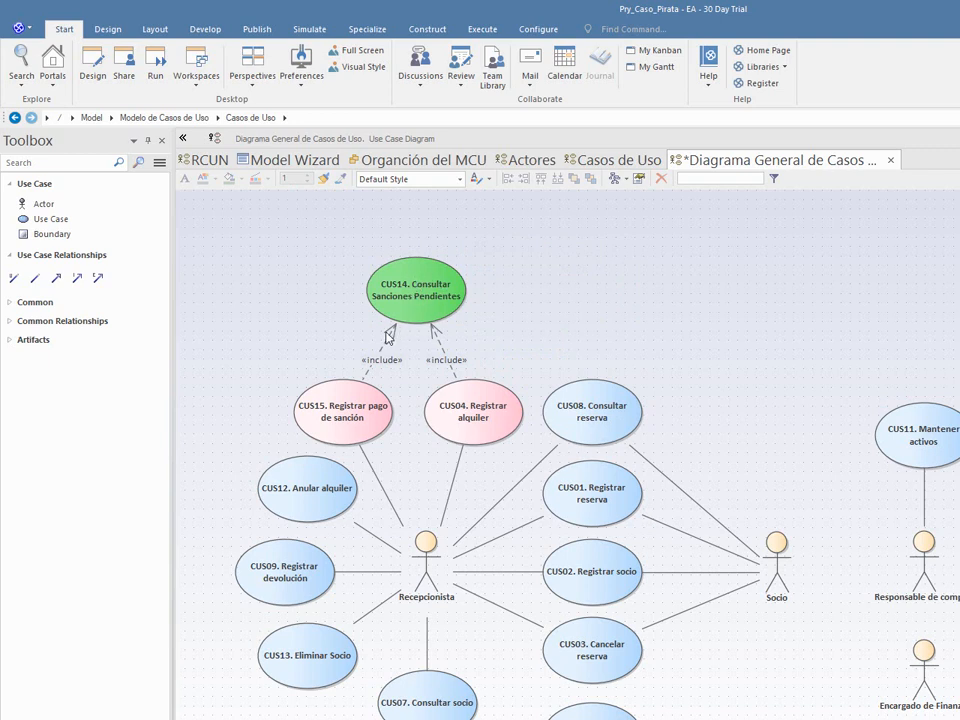
Delete the include relationship between CUS04. Registrar alquiler and CUS14. Consultar Sanciones Pendientes from the model.
click(411, 271)
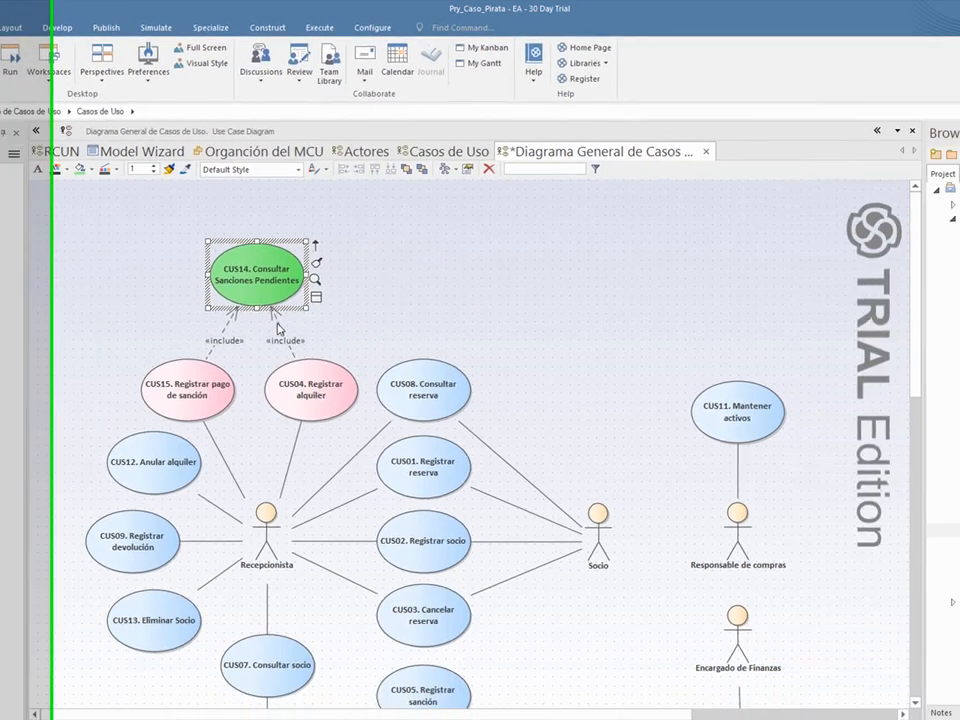
click(428, 338)
click(366, 343)
click(371, 344)
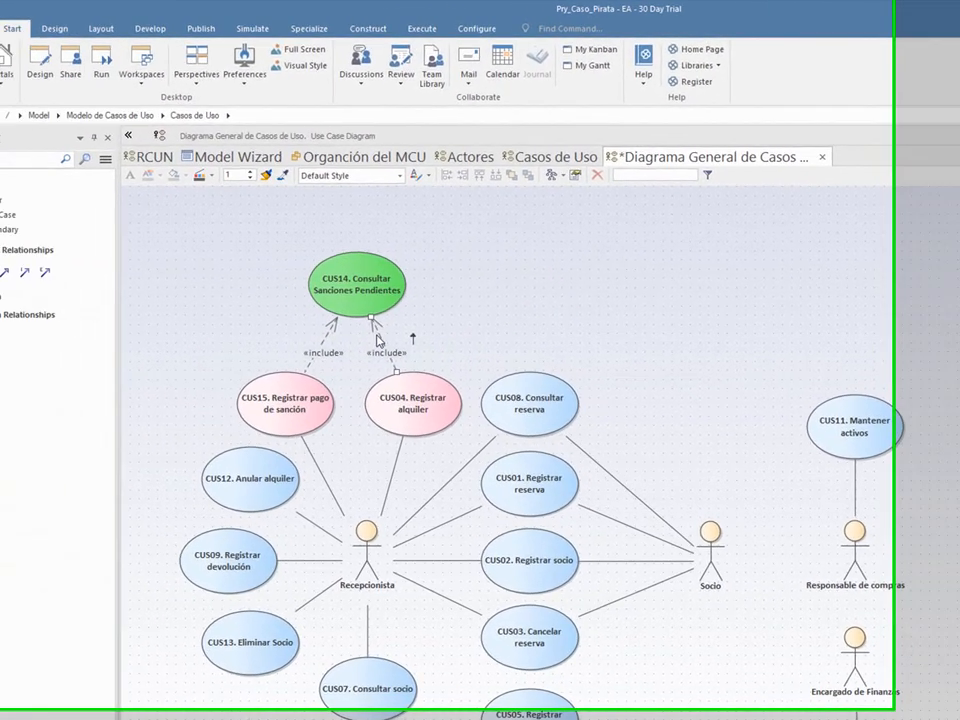
right_click(217, 317)
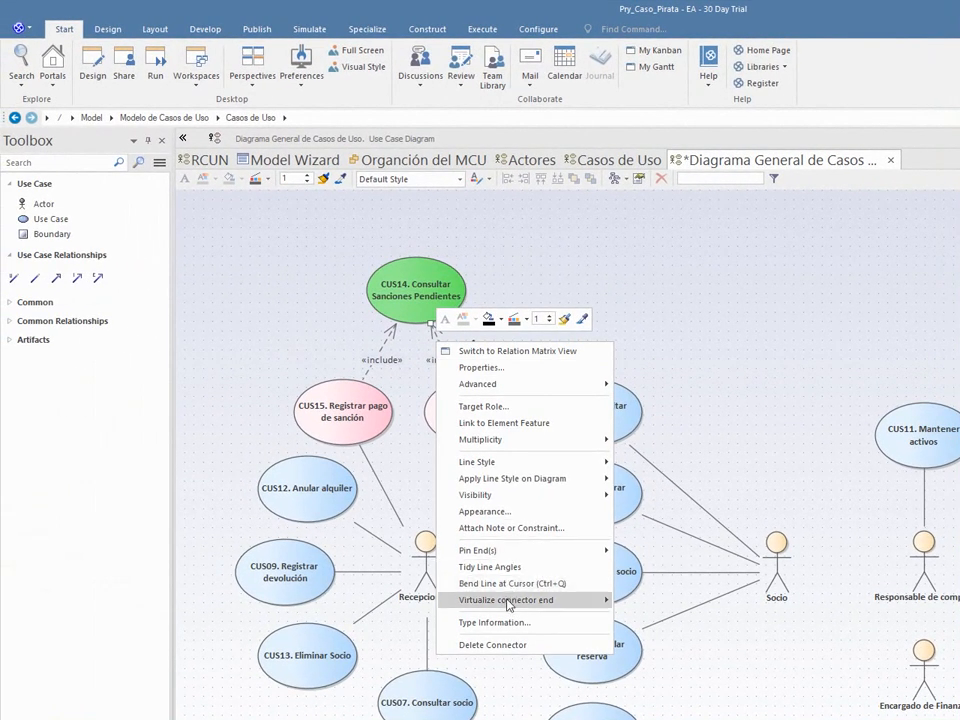
click(516, 645)
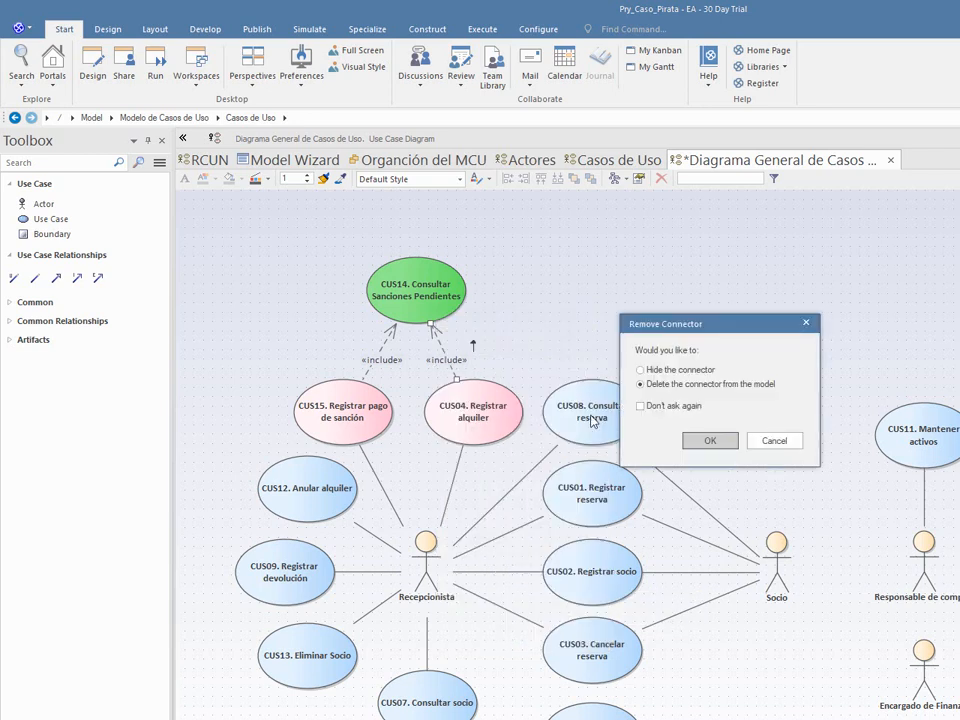
click(706, 439)
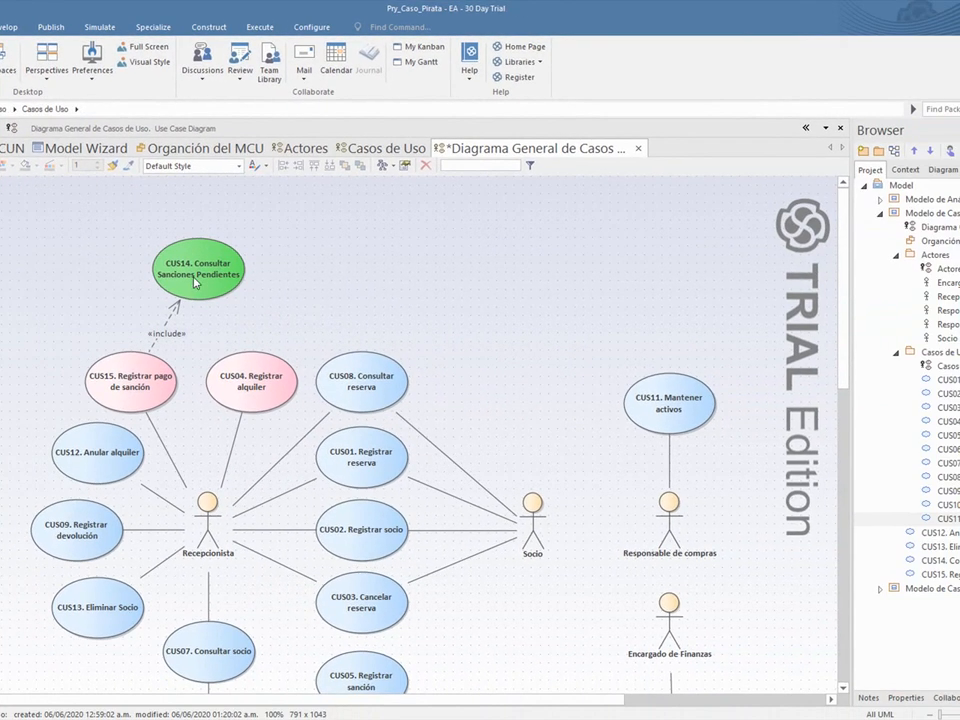
click(246, 283)
click(380, 283)
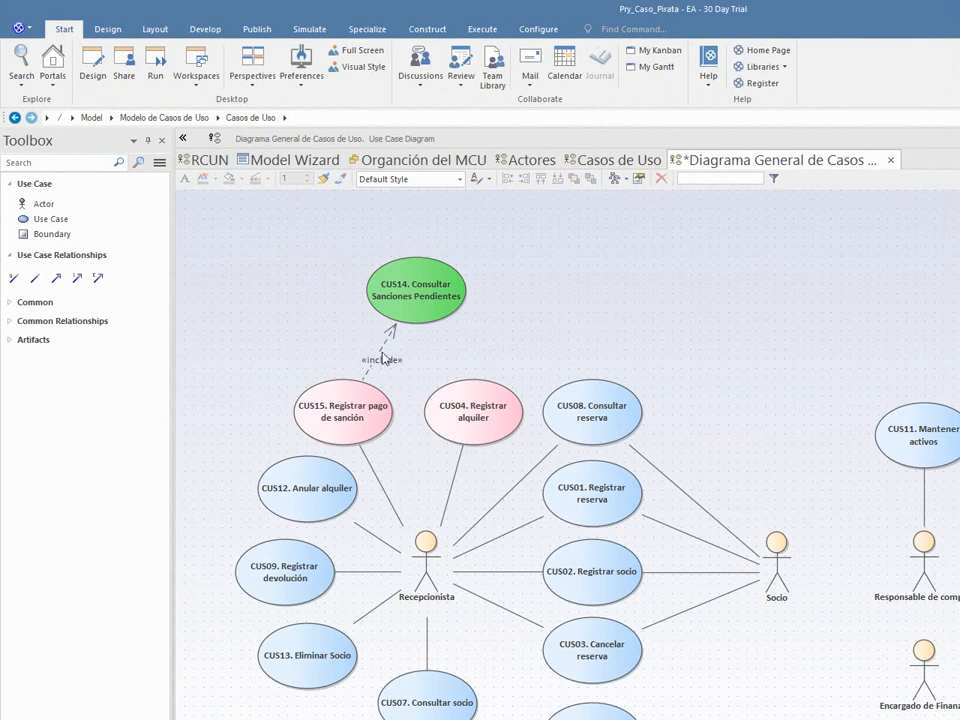
click(343, 409)
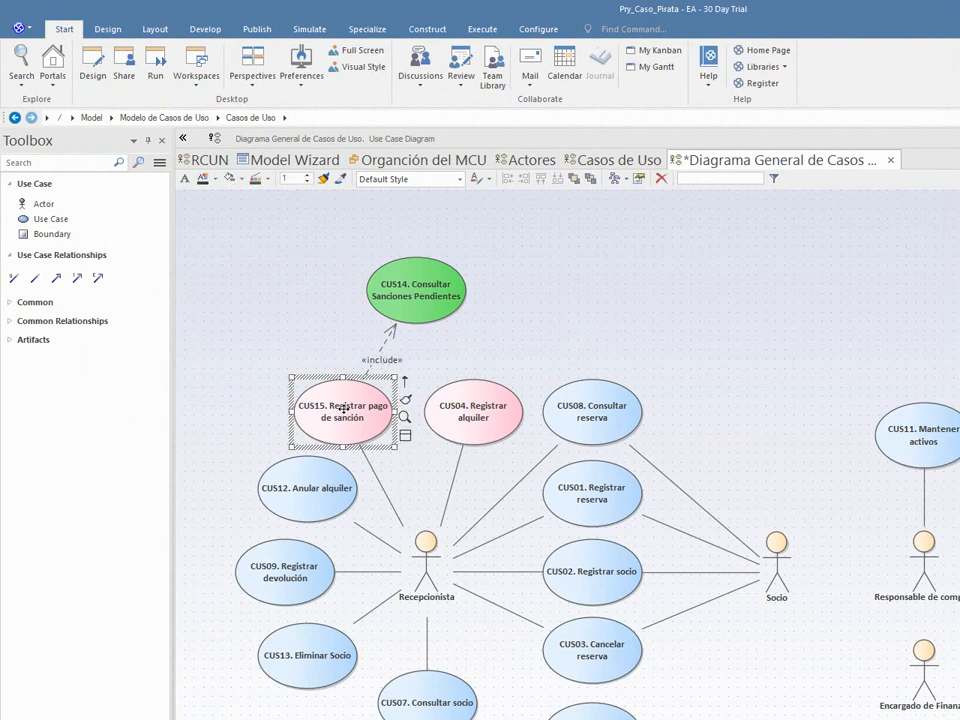
click(421, 309)
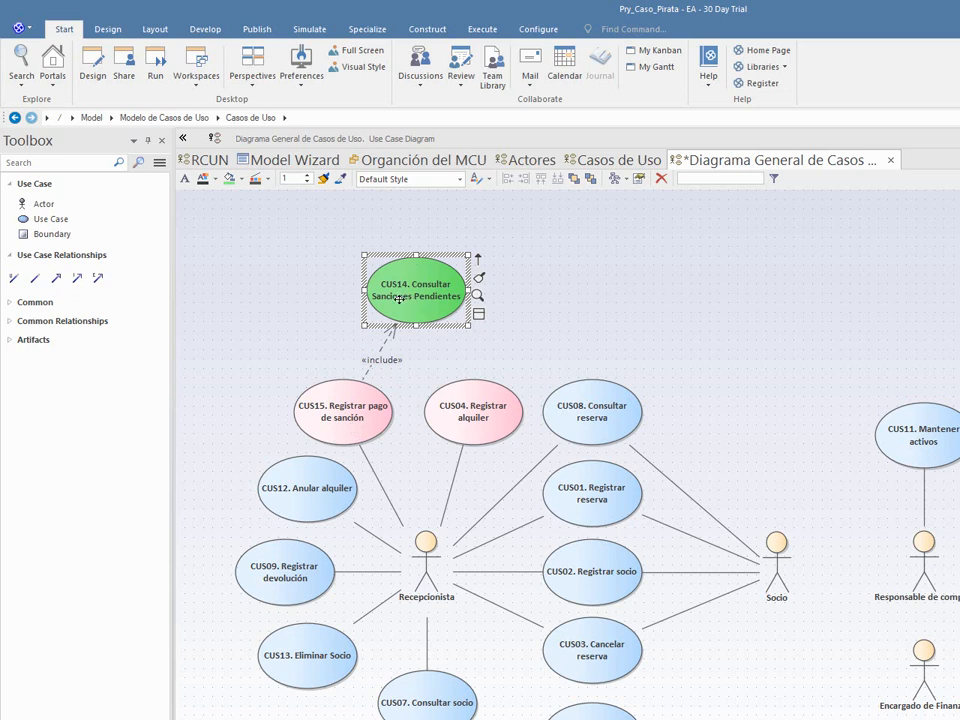
click(531, 289)
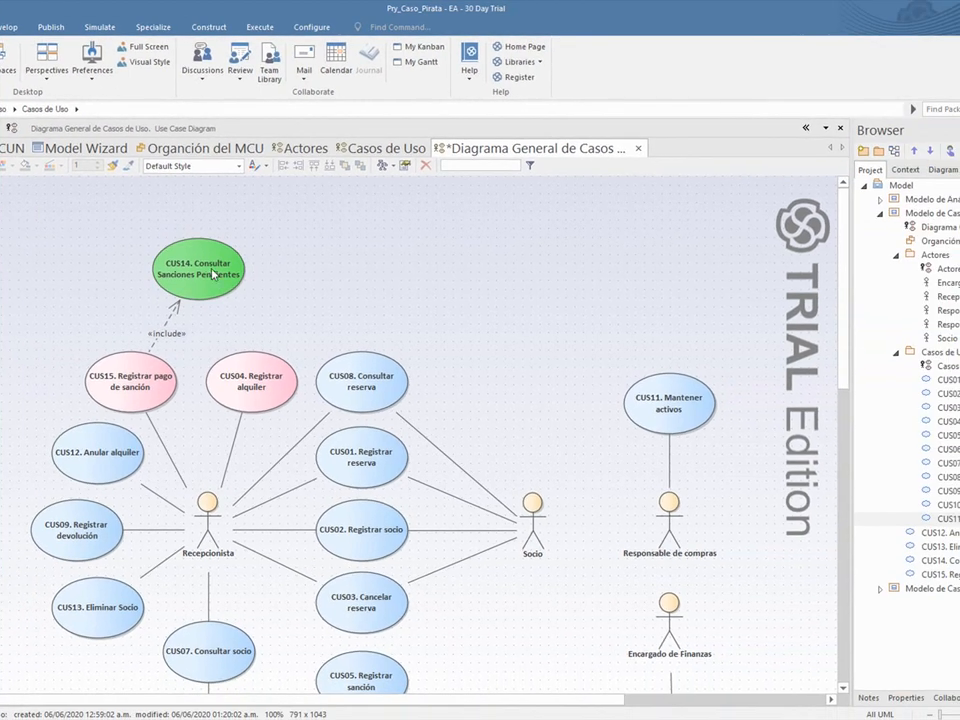
click(198, 248)
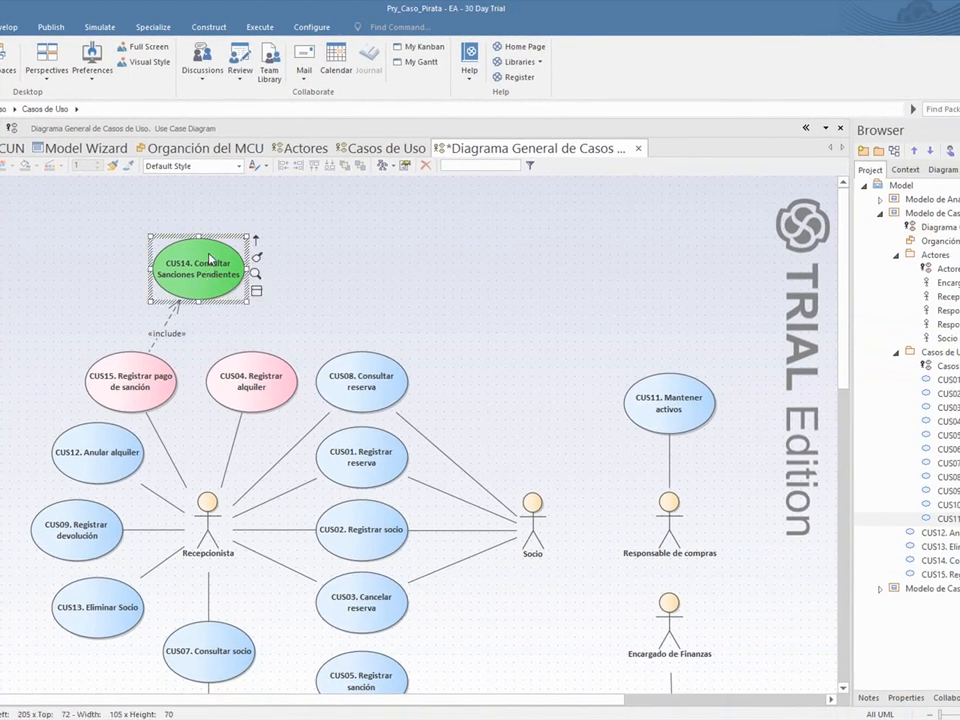
click(177, 304)
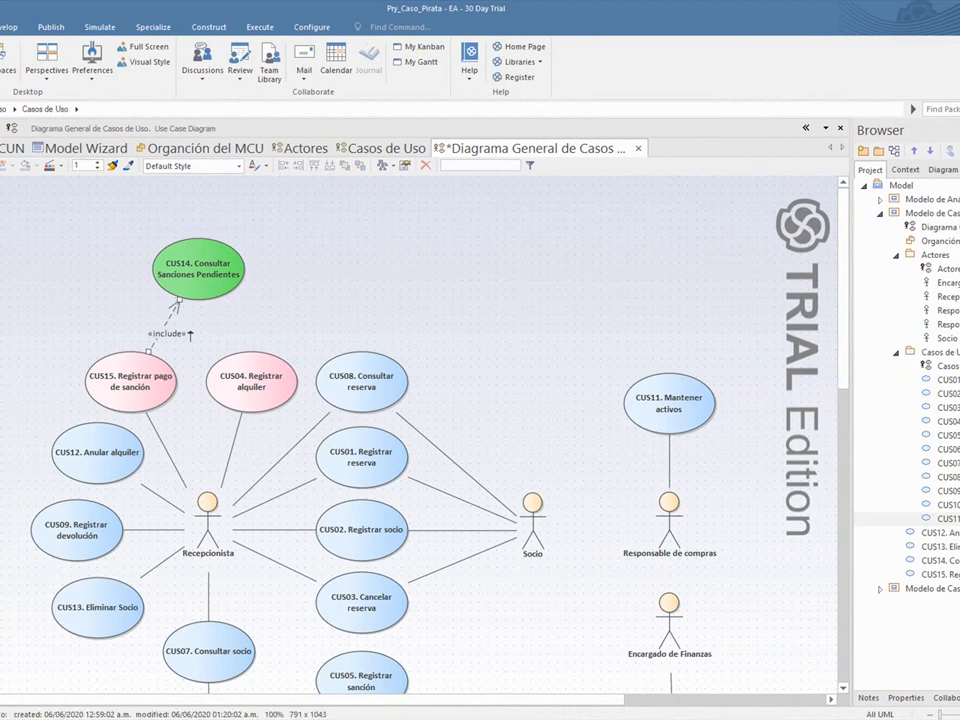
Redraw the include relationship from CUS04. Registrar alquiler to CUS14. Consultar Sanciones Pendientes.
drag(268, 385, 205, 283)
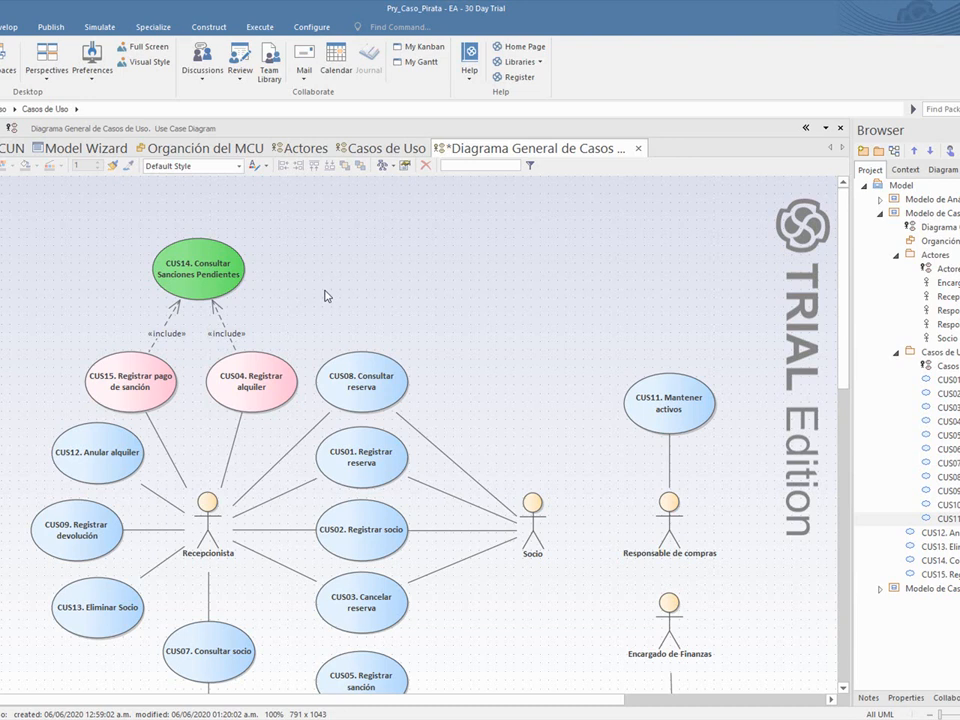
scroll(325, 296, down, 3)
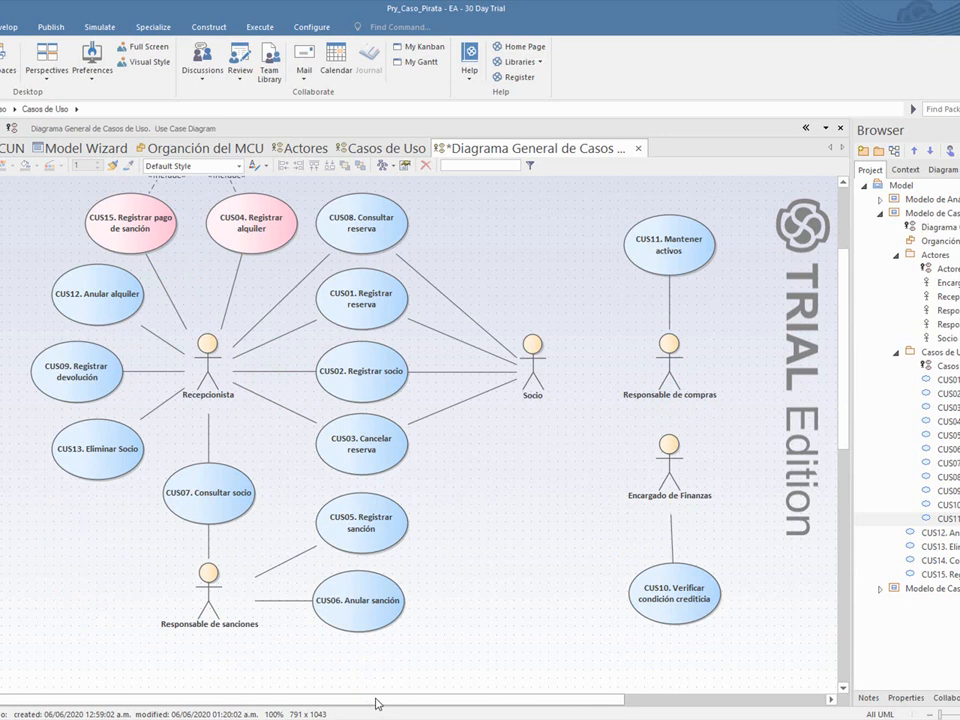
scroll(376, 695, up, 3)
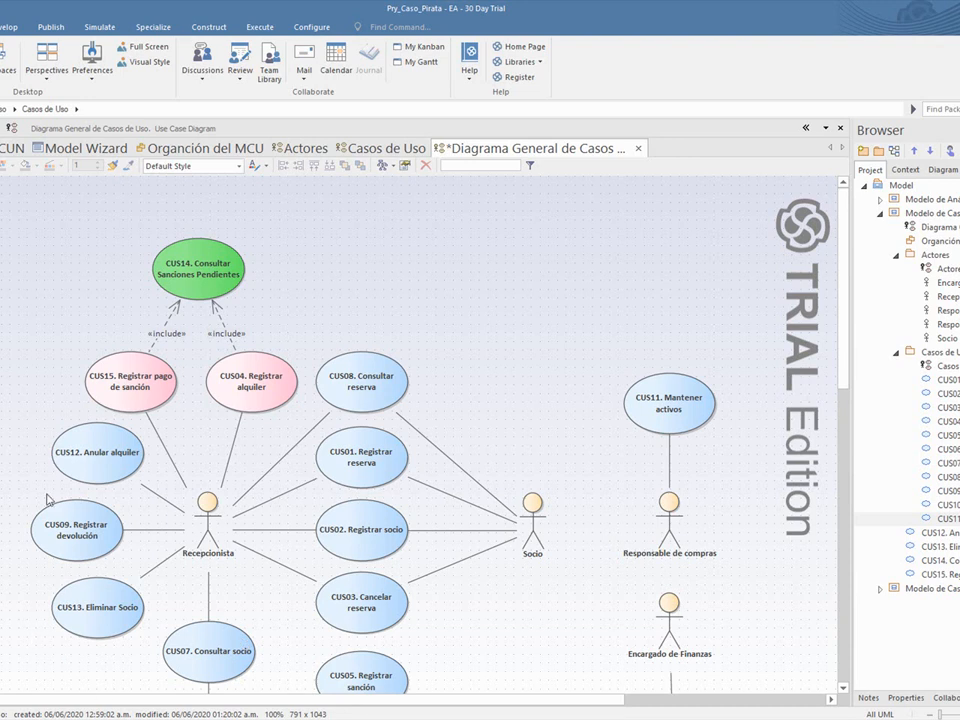
Select all diagram elements and shift them to the right to free space beside CUS09. Registrar devolución.
key(ctrl+a)
drag(275, 396, 380, 400)
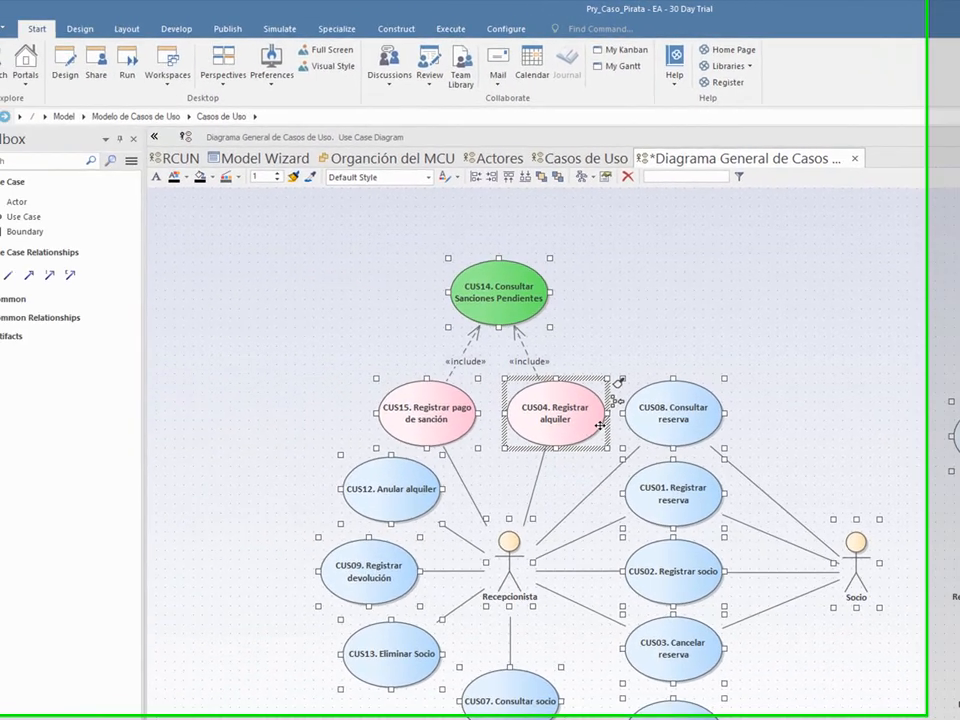
drag(573, 426, 547, 426)
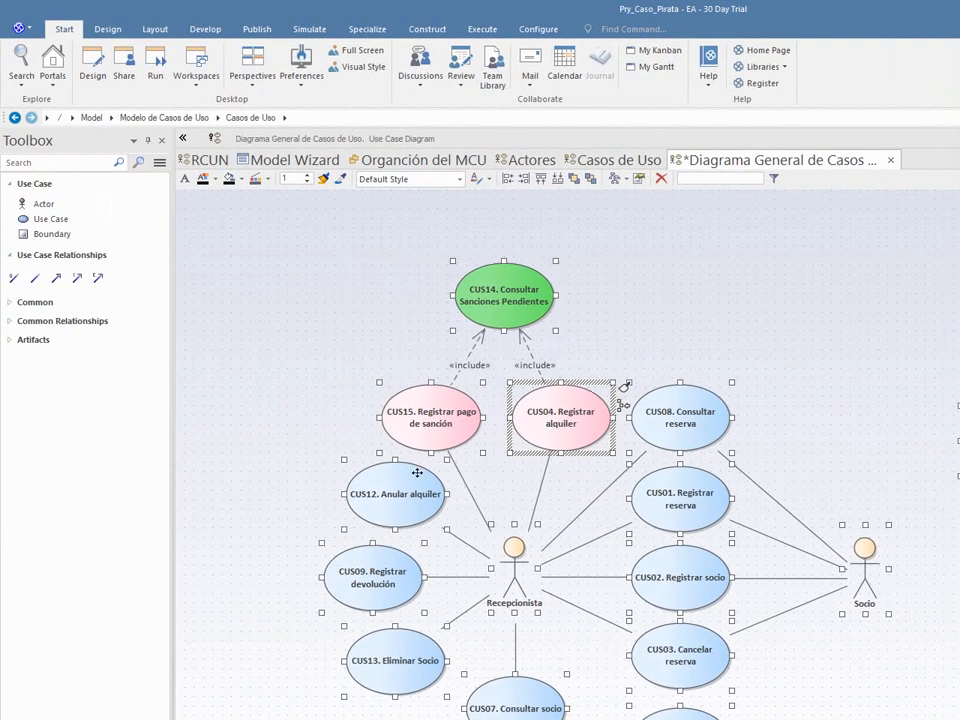
click(295, 437)
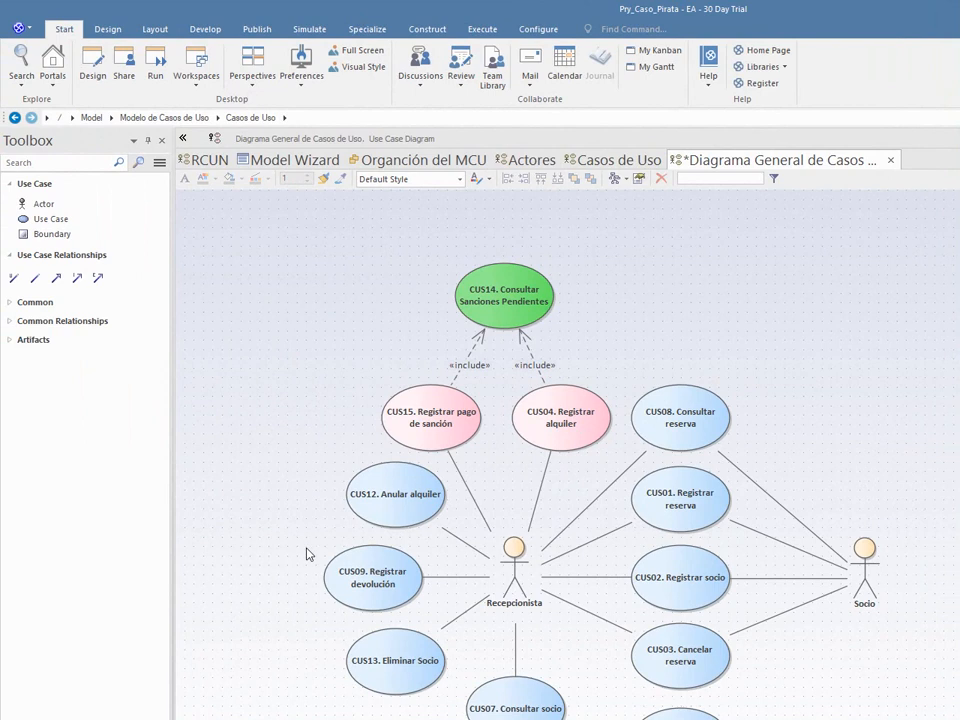
Rename the use case CUS05. Registrar sanción as "CUS05. Registrar regla sanción".
click(375, 573)
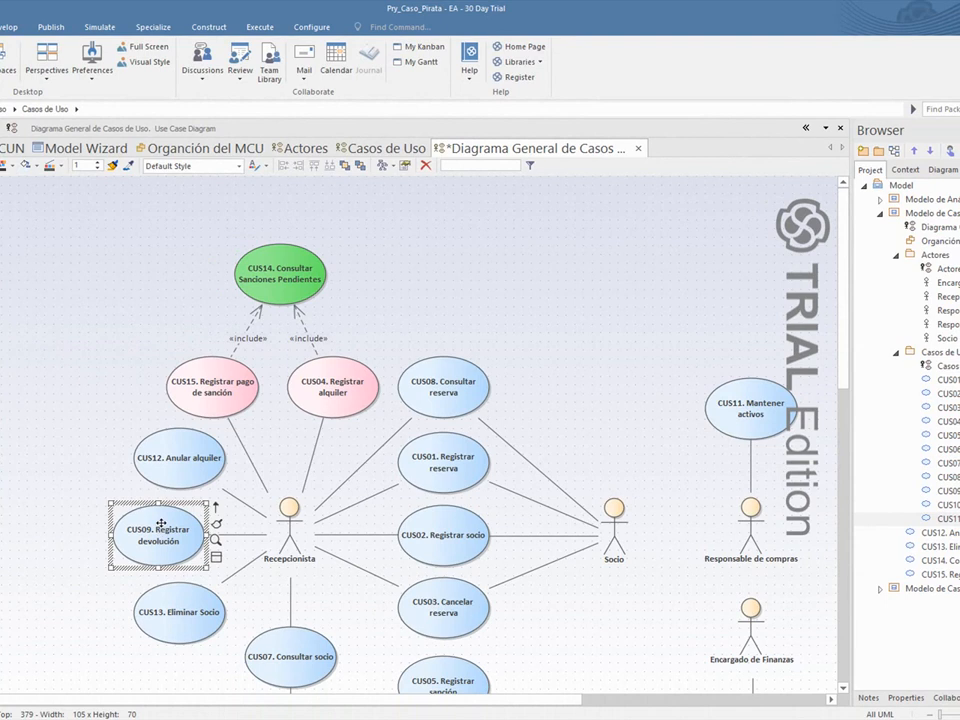
scroll(293, 476, down, 3)
scroll(293, 476, up, 3)
scroll(379, 471, down, 3)
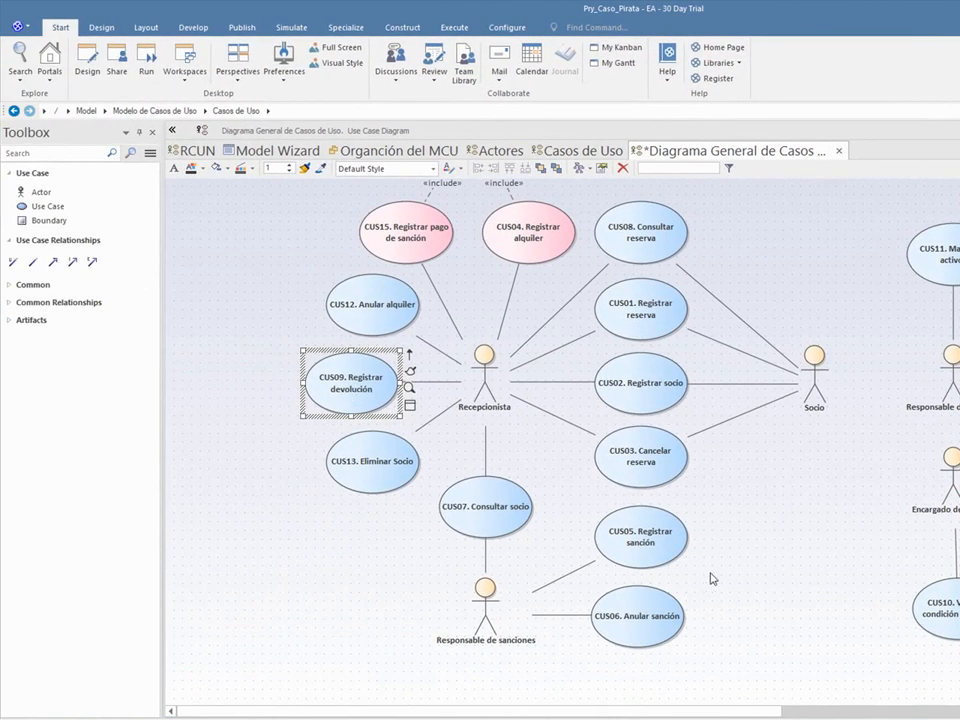
click(650, 538)
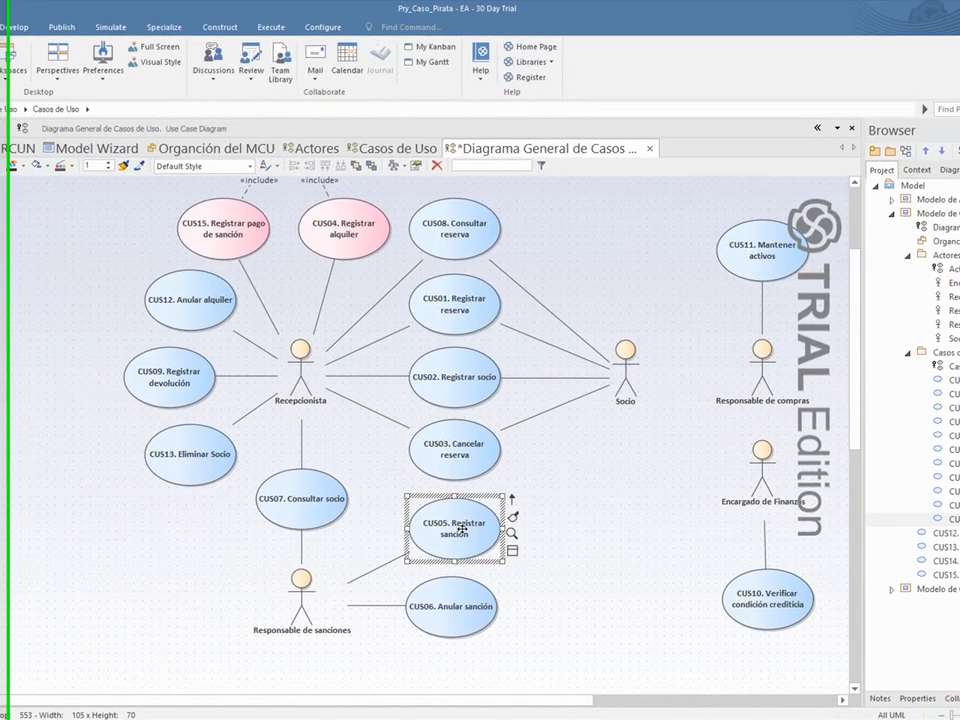
click(462, 529)
double_click(451, 529)
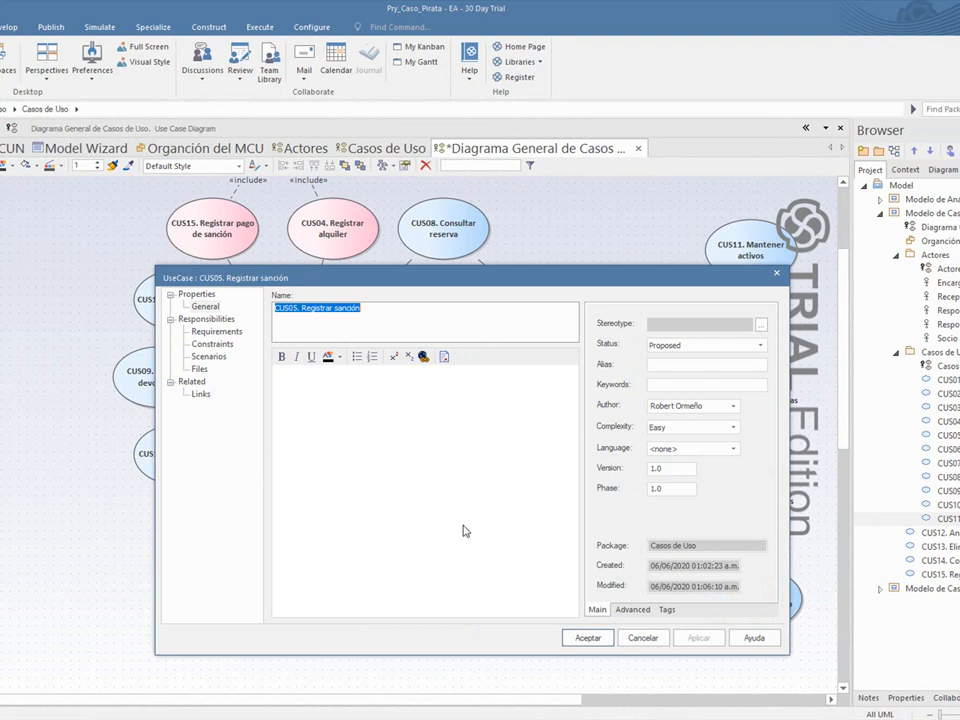
click(338, 311)
text(regla)
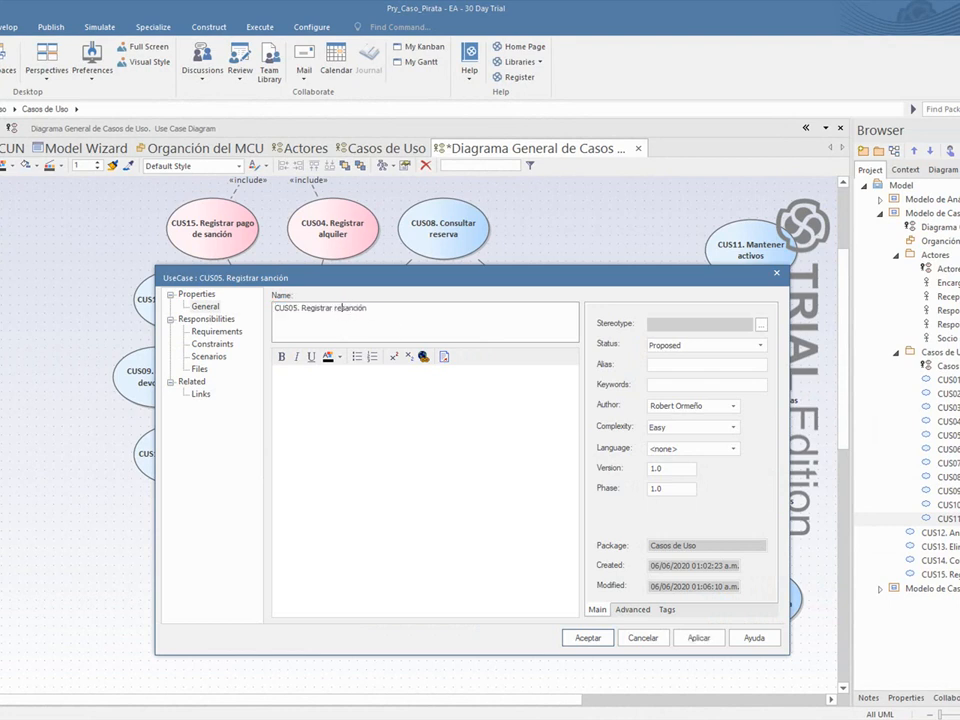
key(Return)
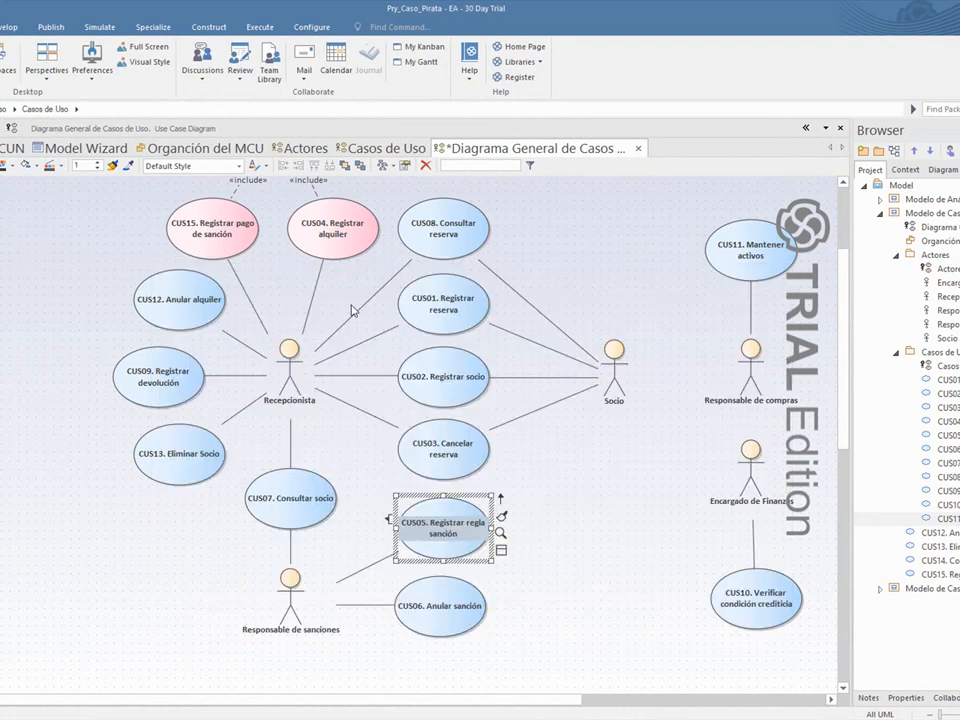
click(359, 472)
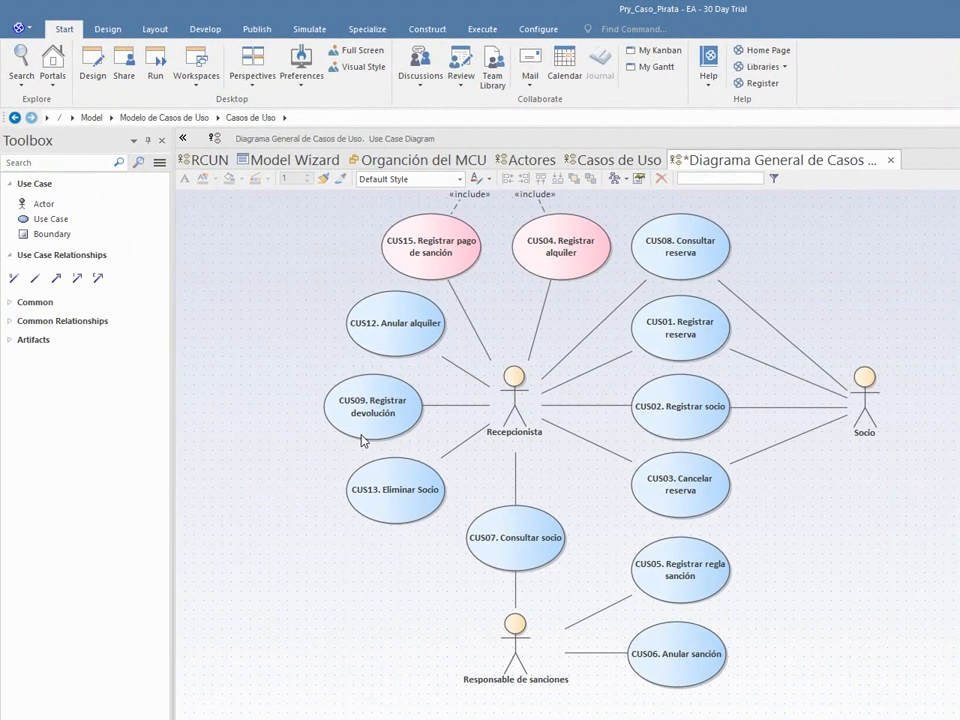
Add a use case named "CUS16. Asignar sanción" and place it to the left of CUS09. Registrar devolución.
click(62, 220)
click(270, 350)
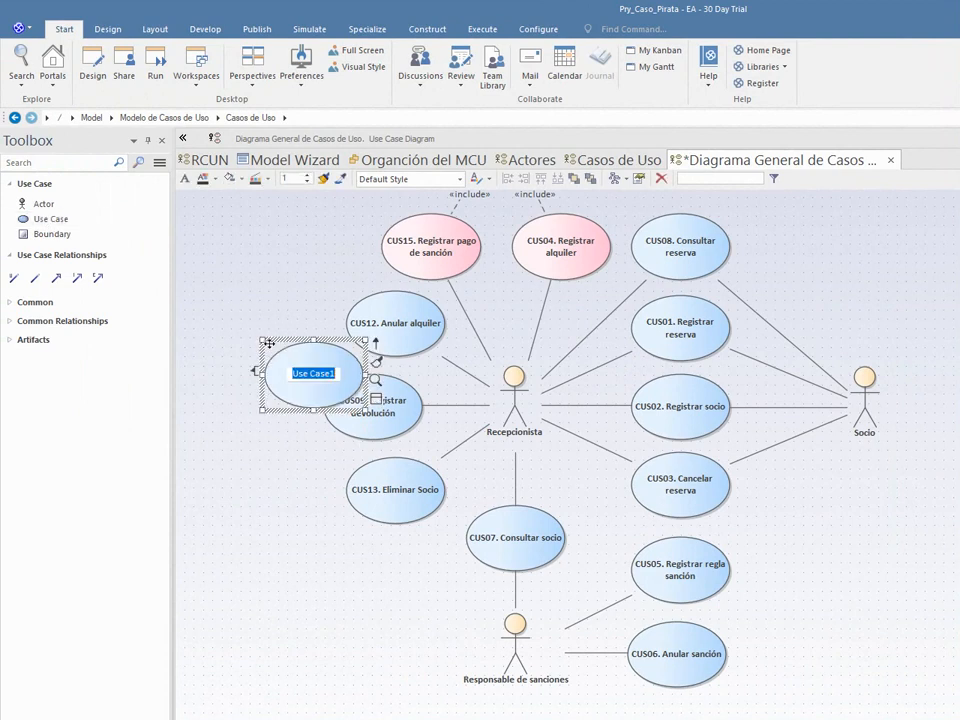
text(CUS16. a)
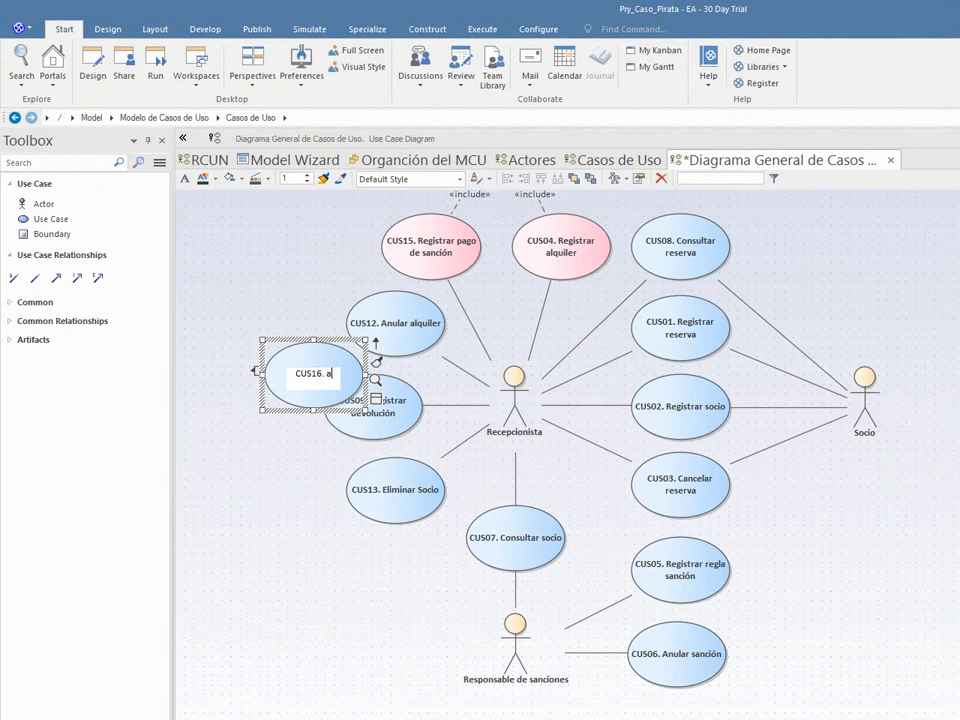
key(BackSpace)
text(Asignar sanción)
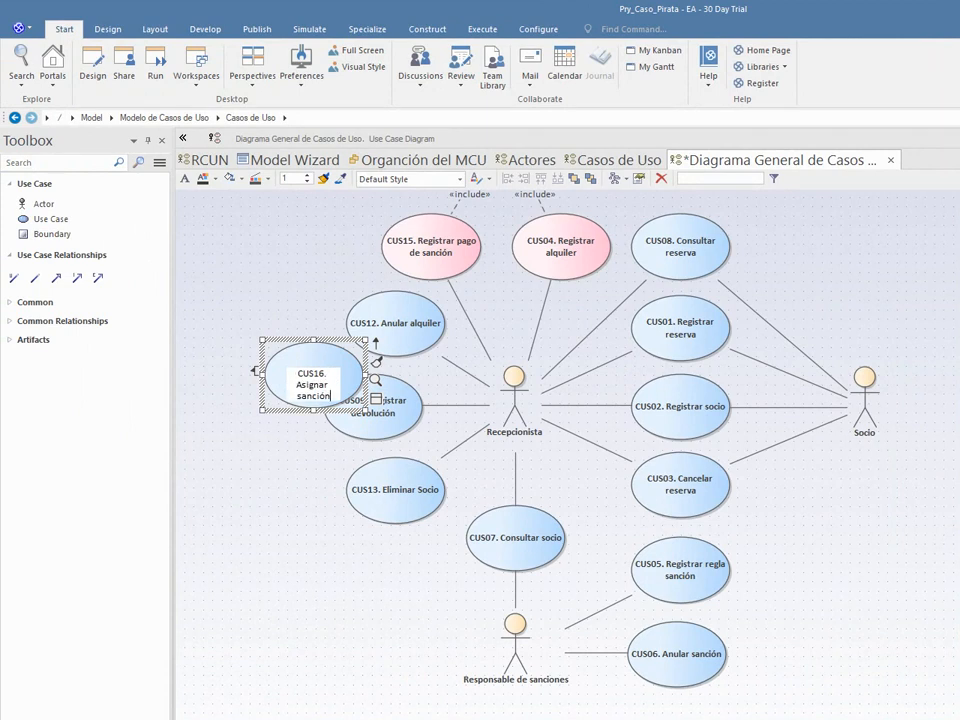
key(Return)
drag(327, 359, 247, 387)
click(279, 323)
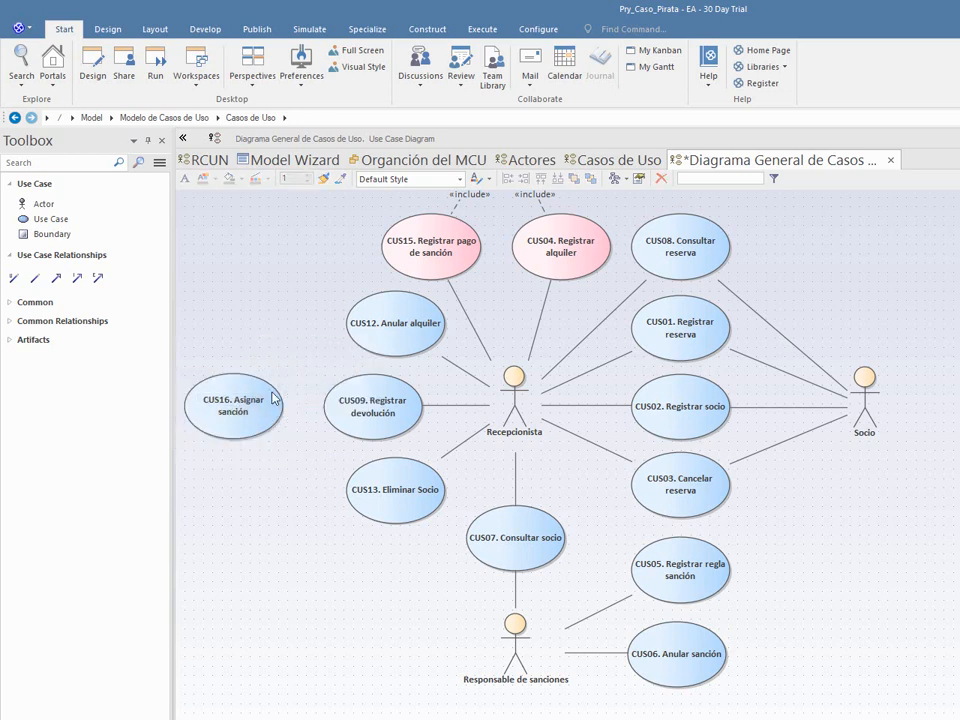
Draw an extend relationship from CUS16. Asignar sanción to CUS09. Registrar devolución and fill CUS16 with light yellow.
click(100, 283)
drag(263, 408, 364, 408)
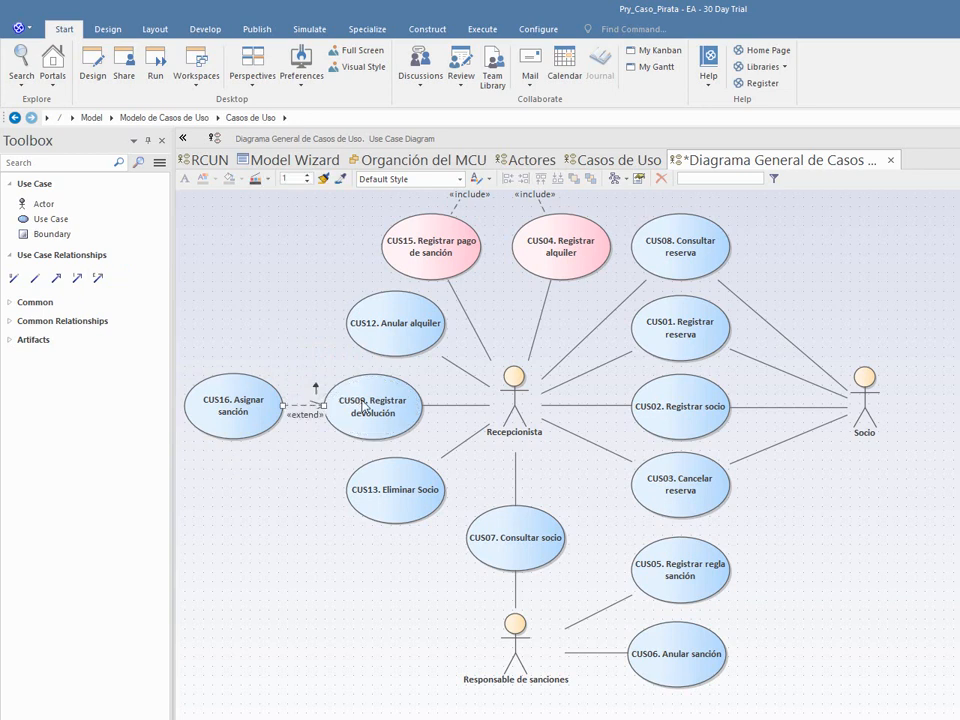
right_click(251, 394)
key(Escape)
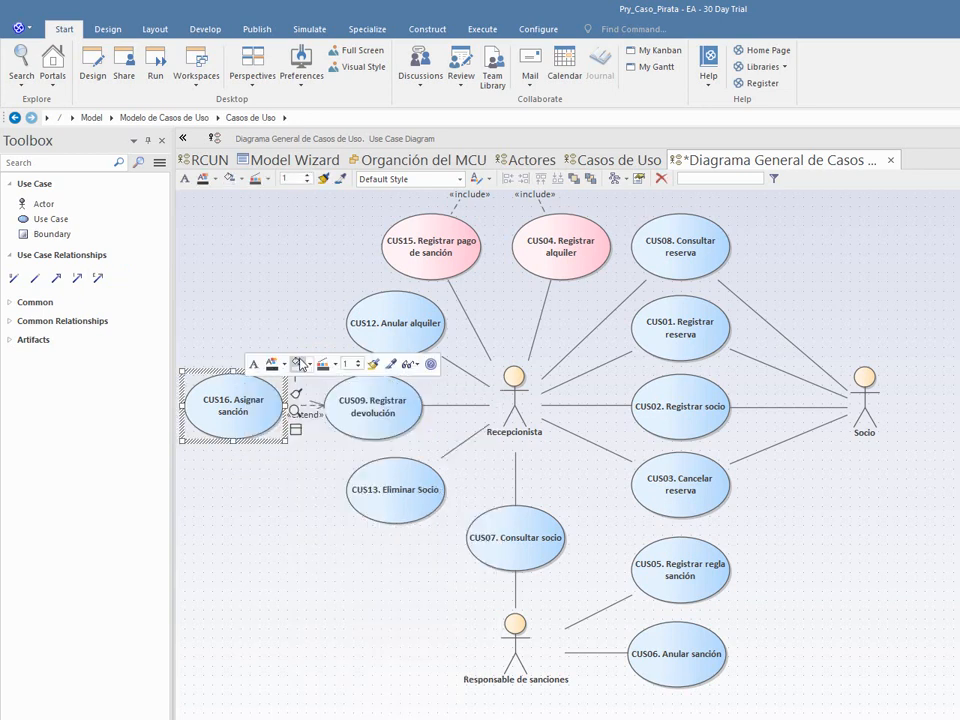
click(300, 365)
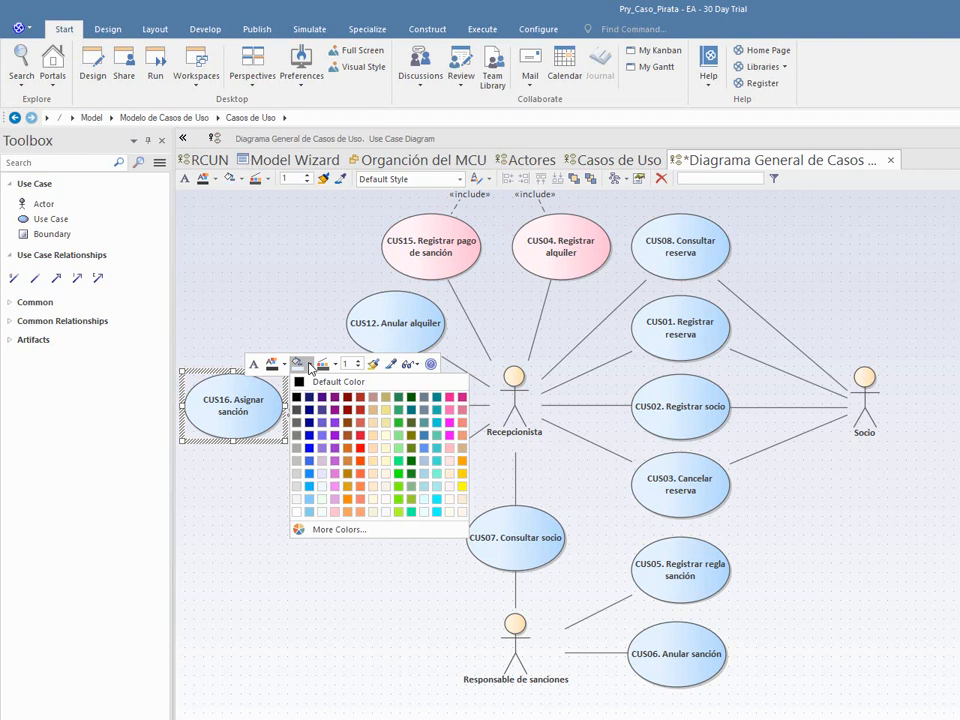
click(388, 450)
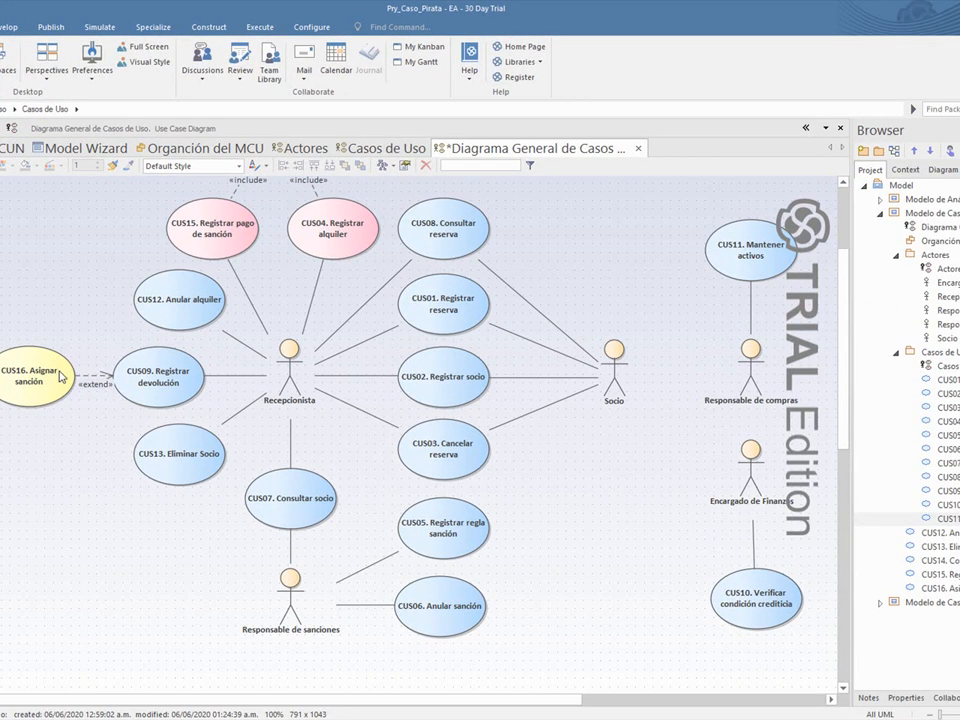
click(227, 394)
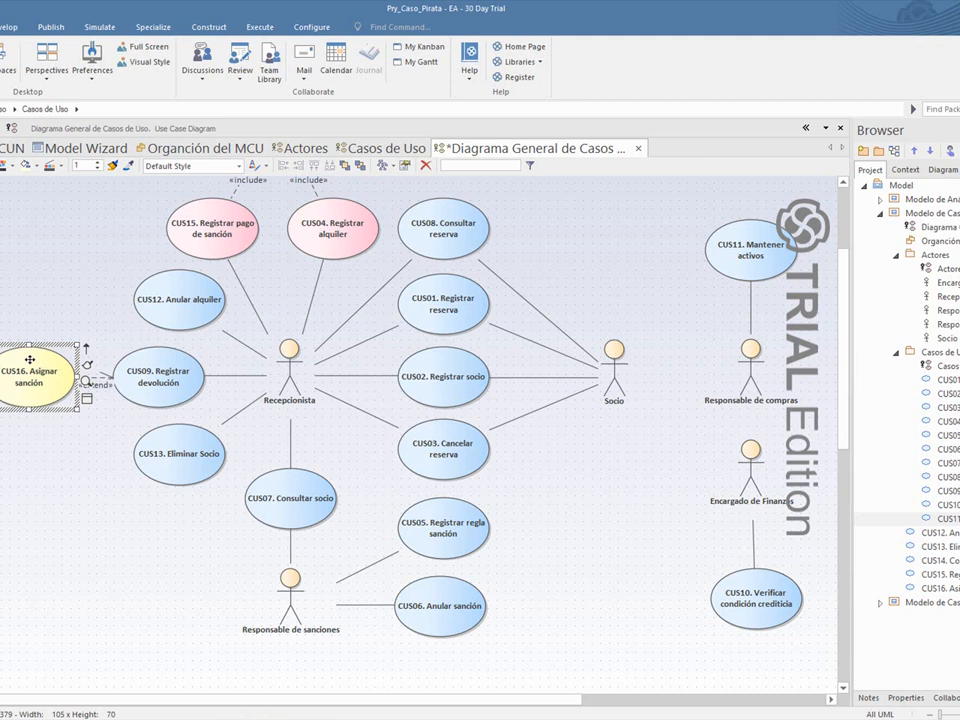
click(52, 452)
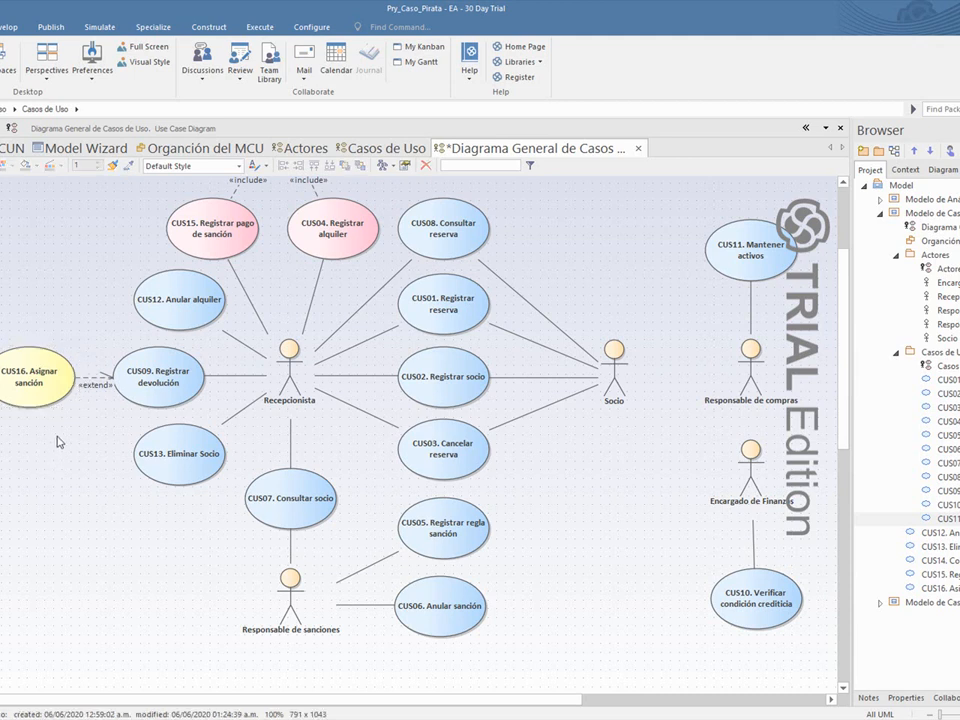
scroll(58, 441, up, 3)
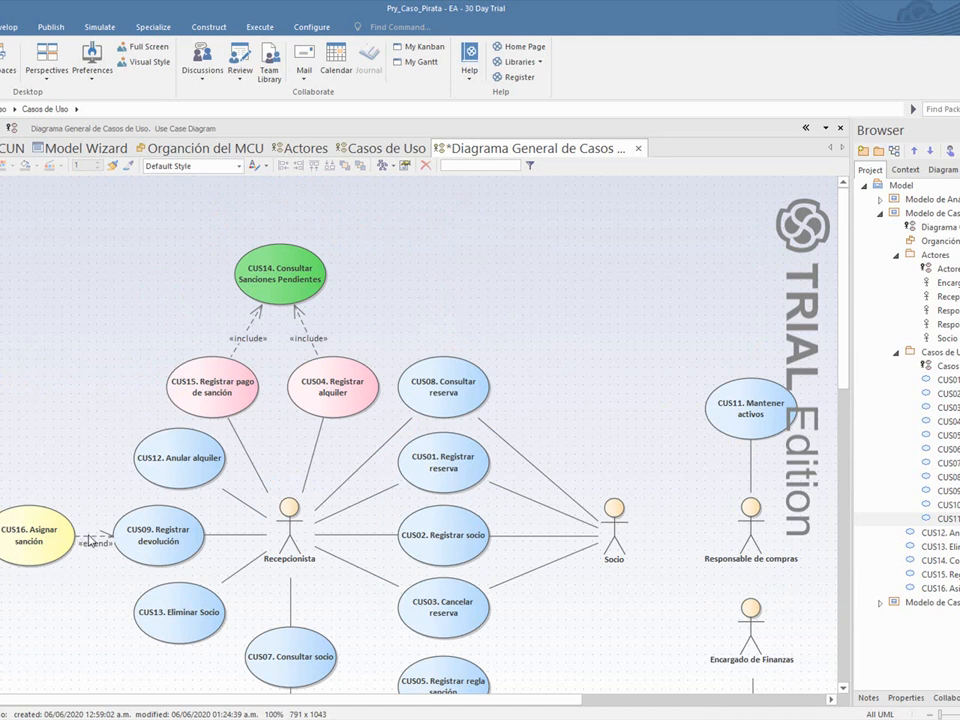
click(33, 521)
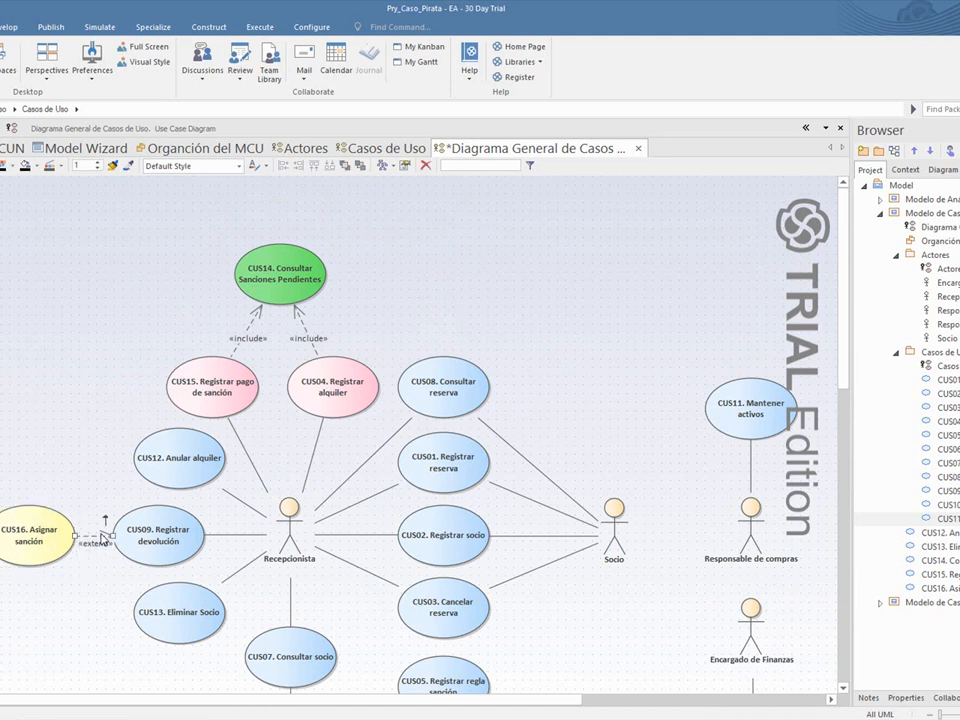
click(87, 592)
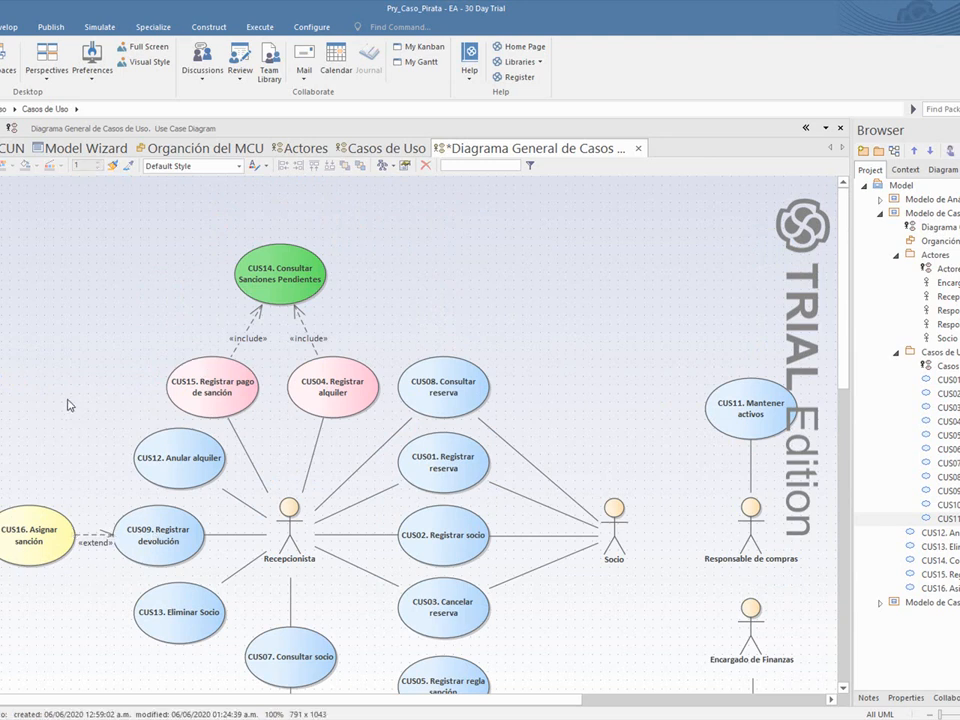
click(208, 376)
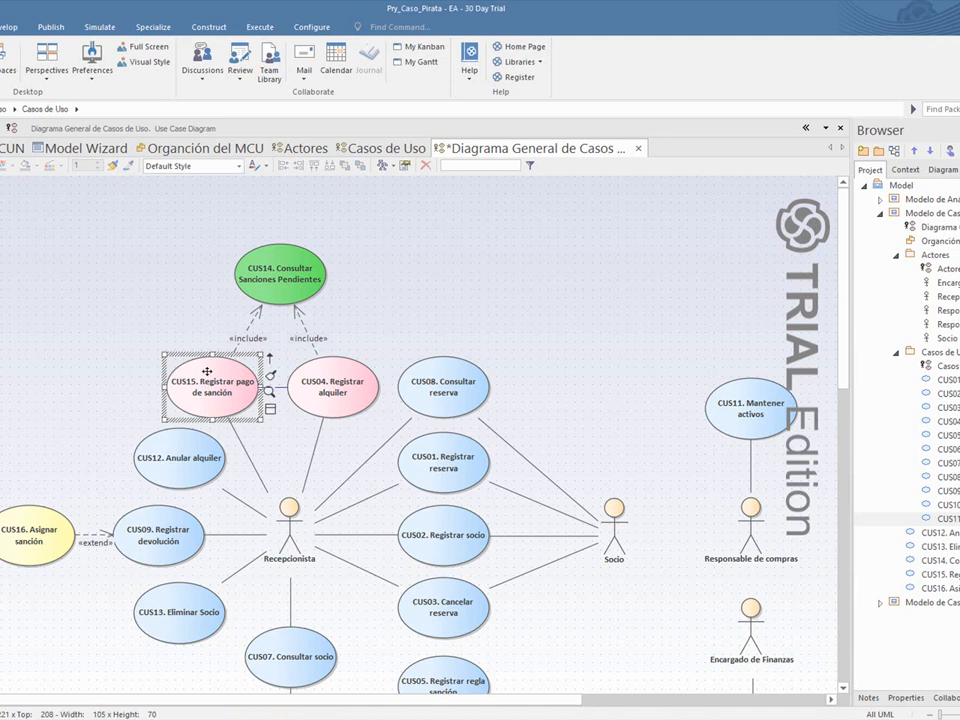
right_click(208, 376)
click(418, 296)
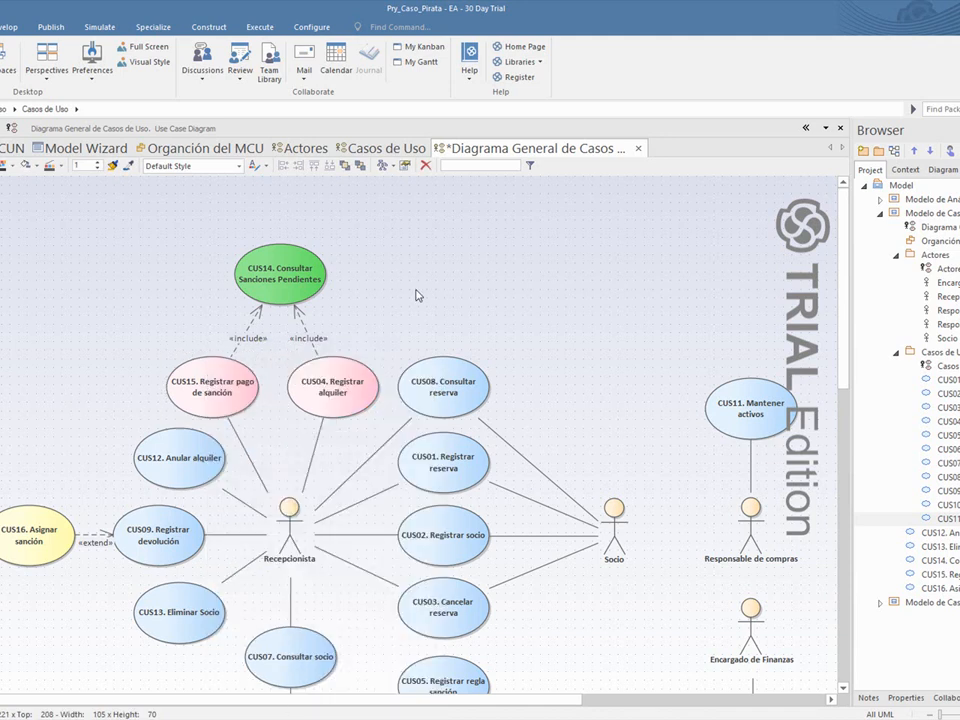
click(355, 331)
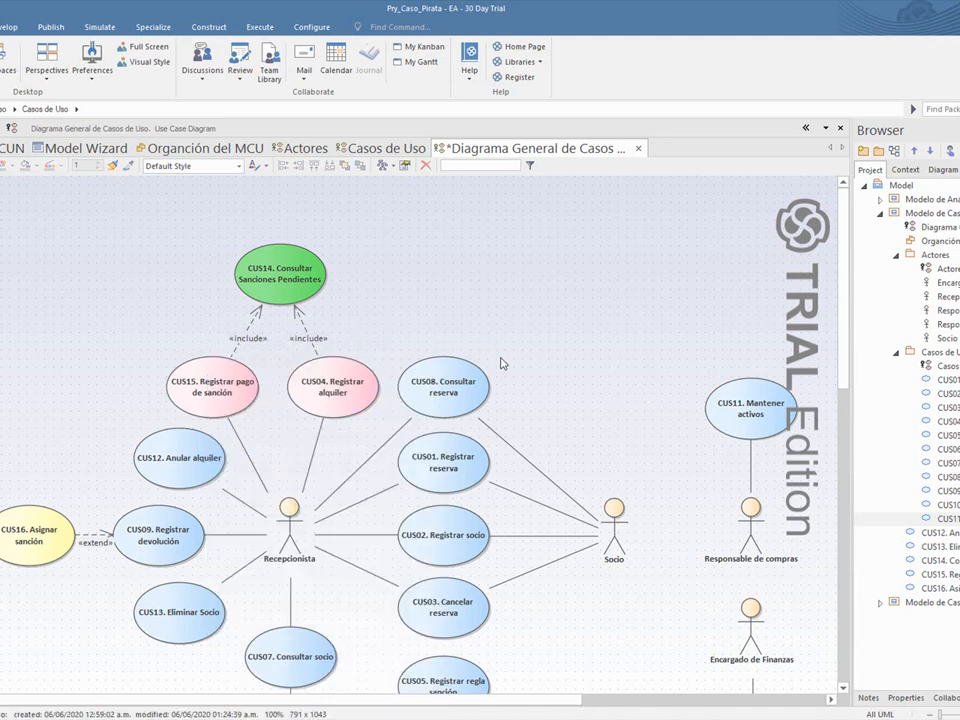
scroll(503, 367, down, 1)
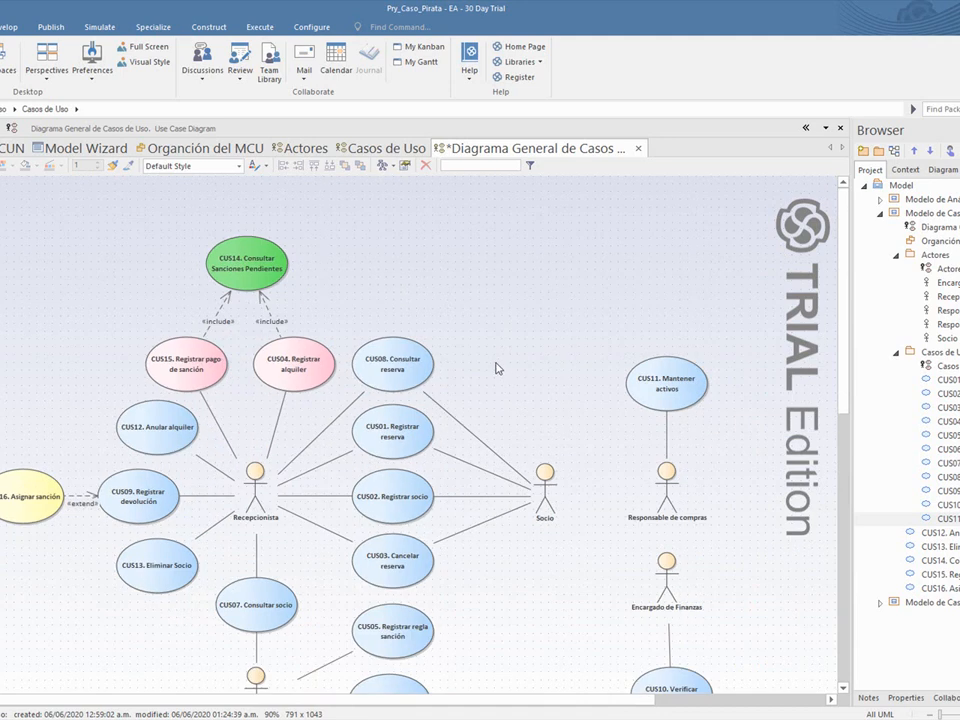
scroll(500, 366, up, 1)
drag(511, 703, 476, 698)
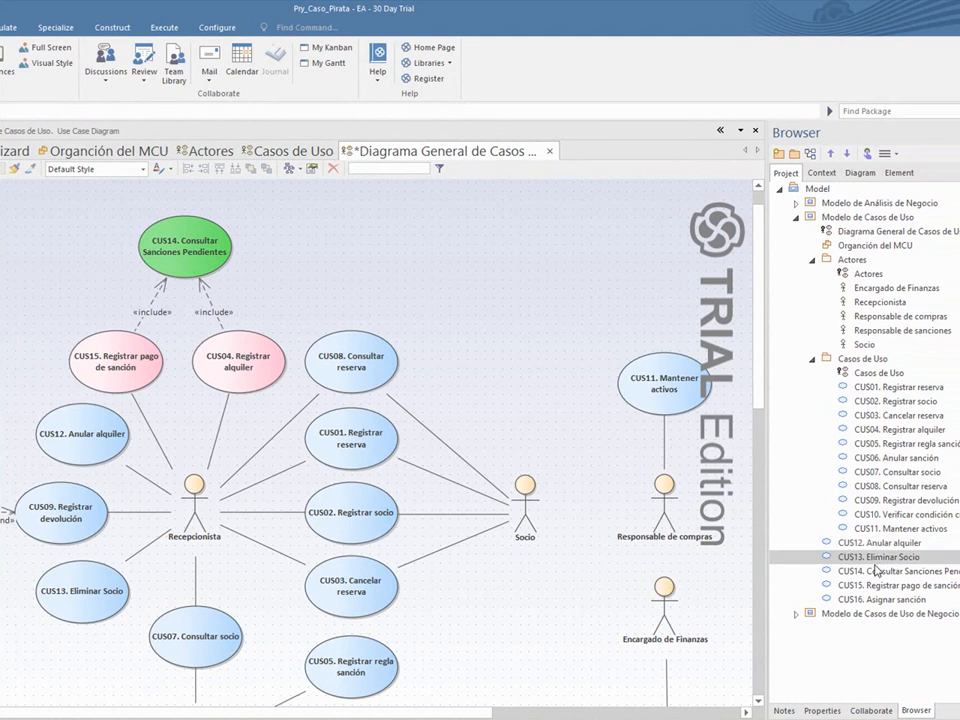
Move the use cases CUS12 through CUS16 from the Modelo de Casos de Uso root into its Casos de Uso package.
click(874, 576)
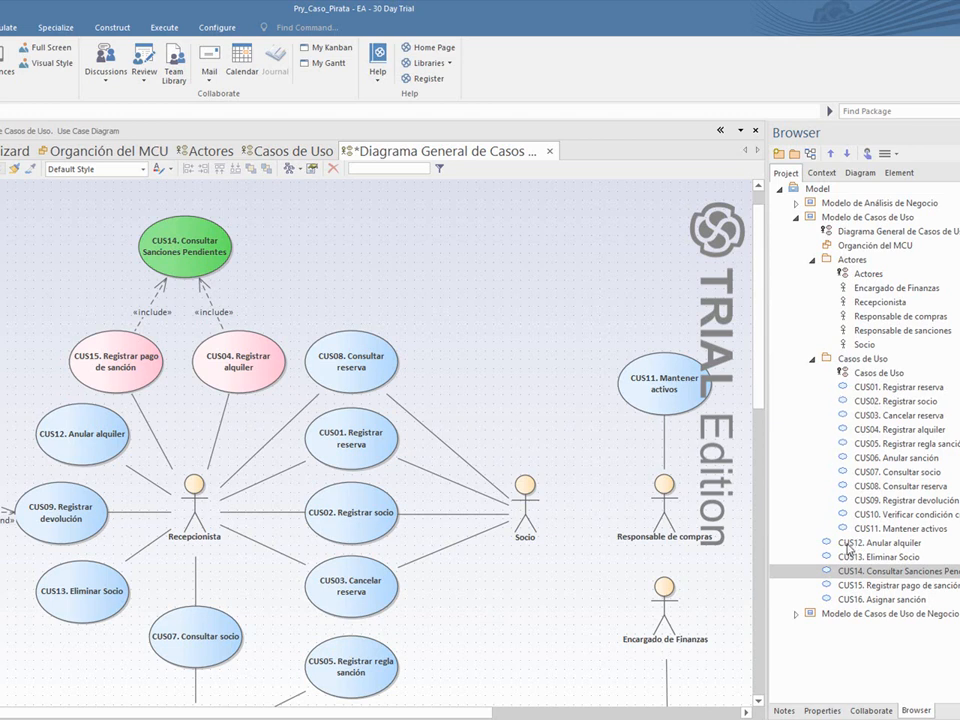
click(848, 546)
key(shift+Down)
key(shift+Down)
key(shift+Down)
key(shift+Down)
drag(848, 550, 878, 364)
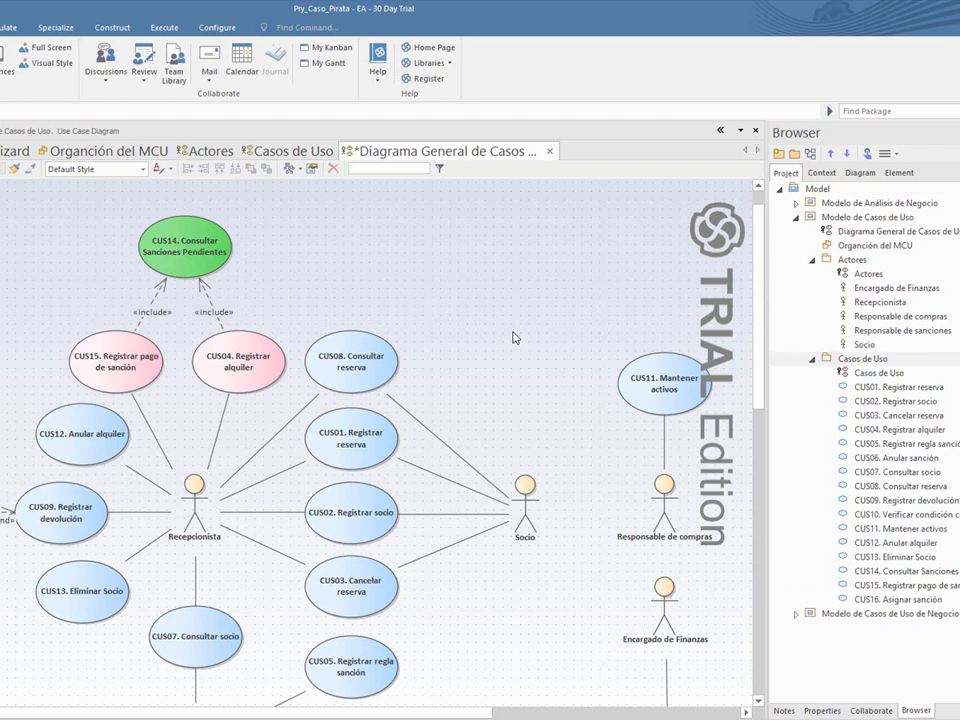
Review the Actores and Casos de Uso diagrams, and return to the Diagrama General de Casos de Uso.
double_click(873, 274)
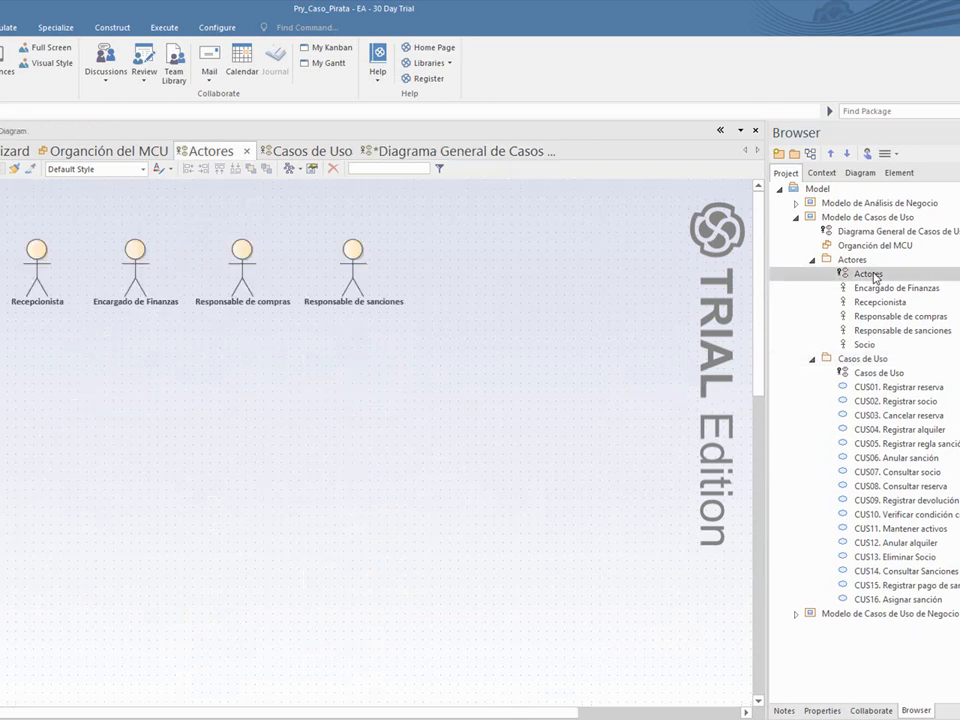
double_click(880, 374)
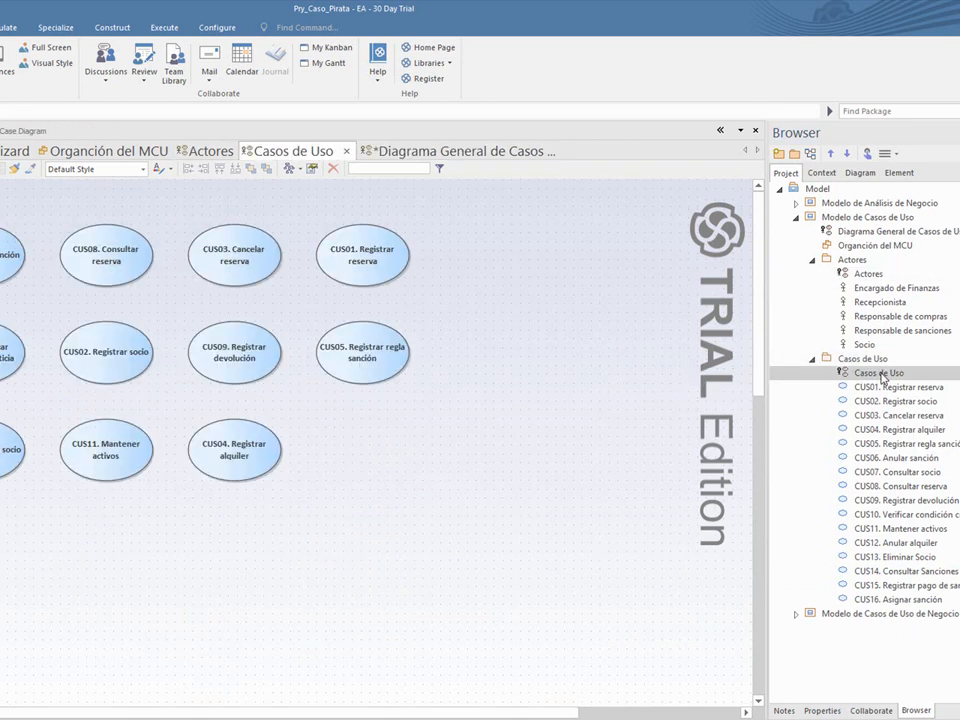
double_click(862, 231)
scroll(470, 372, down, 3)
scroll(470, 372, up, 3)
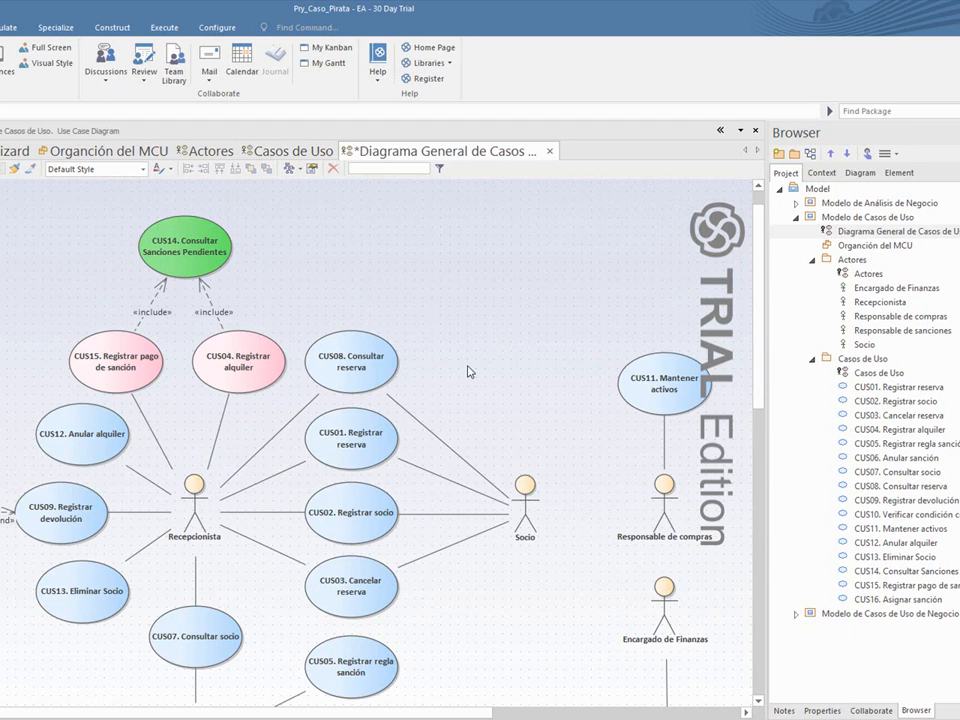